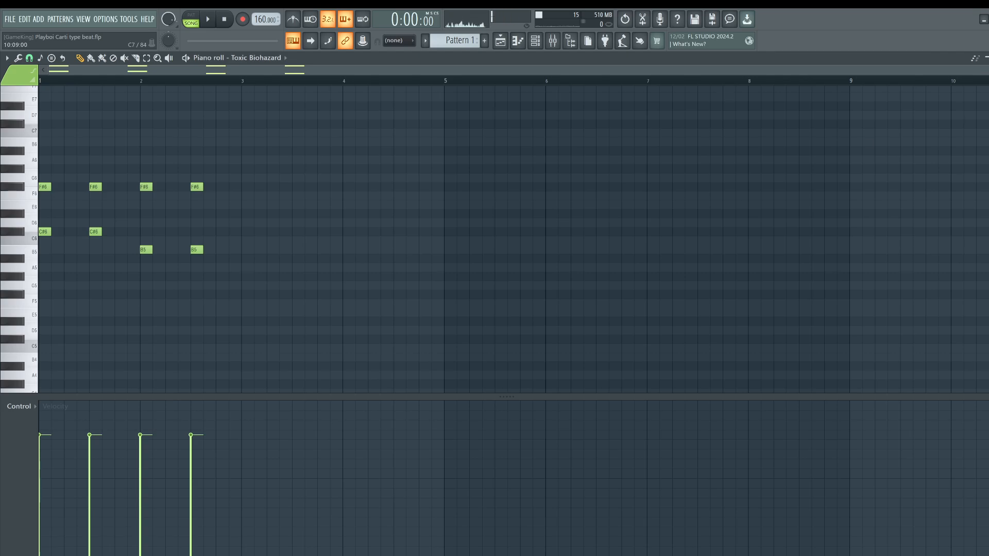
# - Show the Toxic Biohazard channel's instrument and look up Toxic Biohazard in the list of plugins for adding a channel
pyautogui.click(535, 41)
pyautogui.click(122, 111)
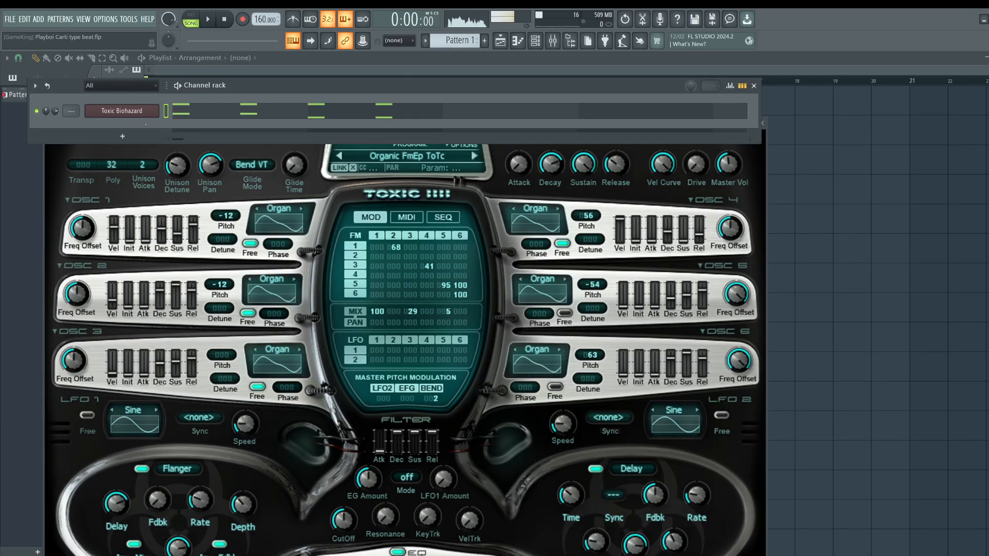
pyautogui.click(535, 41)
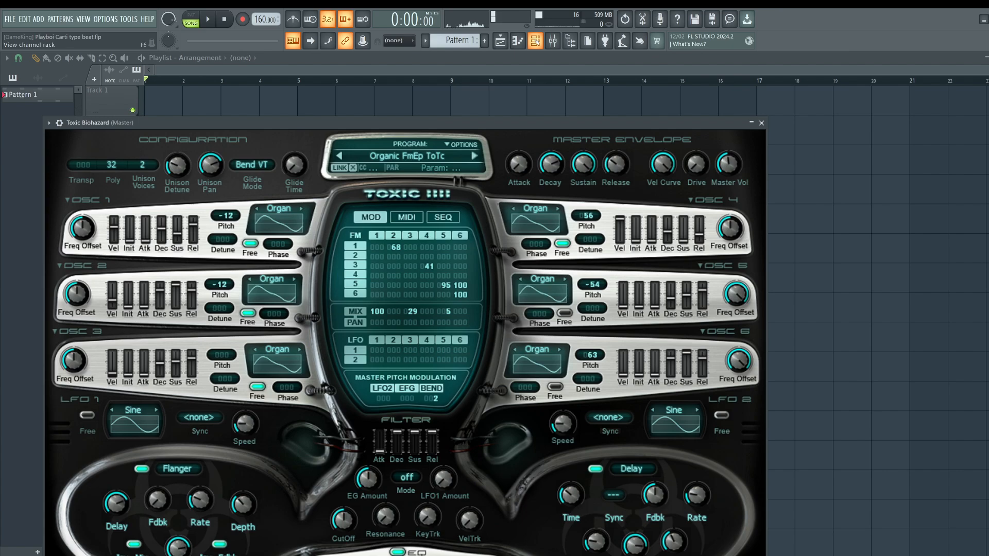
pyautogui.click(535, 40)
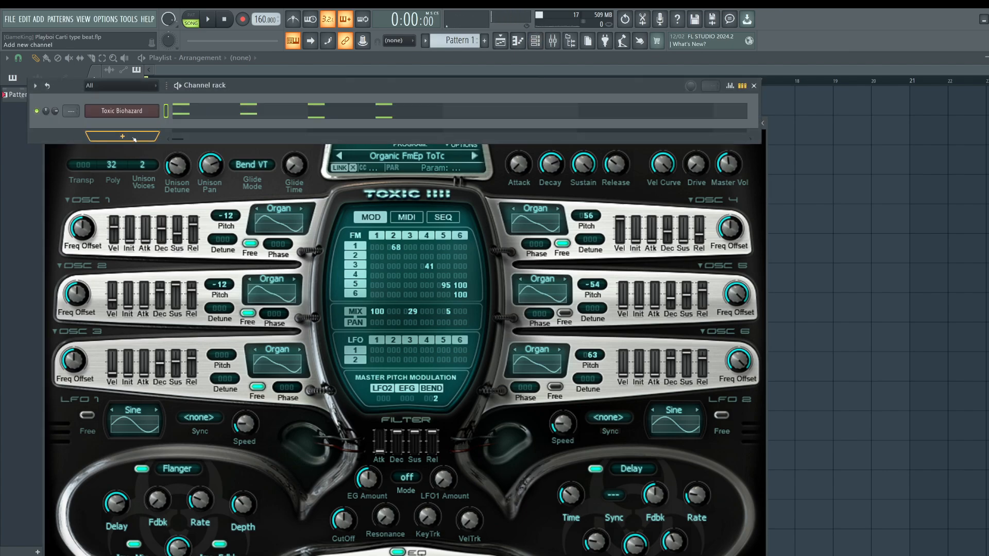
pyautogui.click(121, 136)
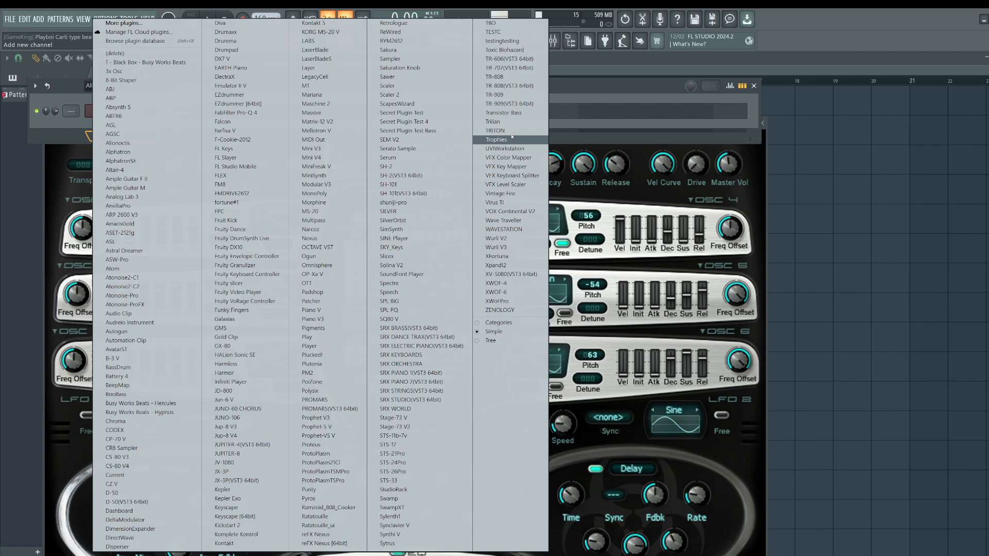
pyautogui.click(522, 51)
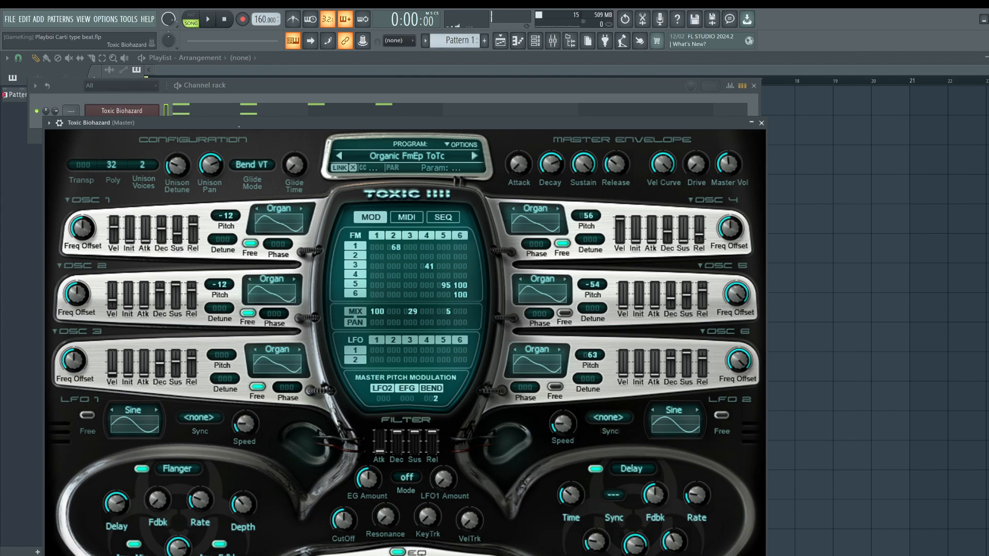
# - Examine Organic FmEp ToTc in the Keyboards bank of Toxic Biohazard's preset library, then return to the instrument's piano roll
pyautogui.click(379, 156)
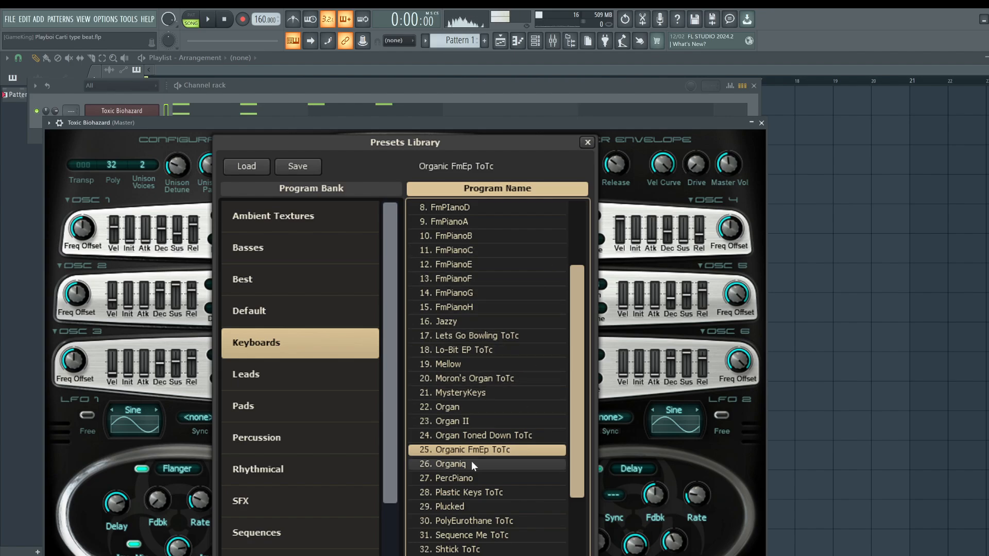
pyautogui.click(587, 143)
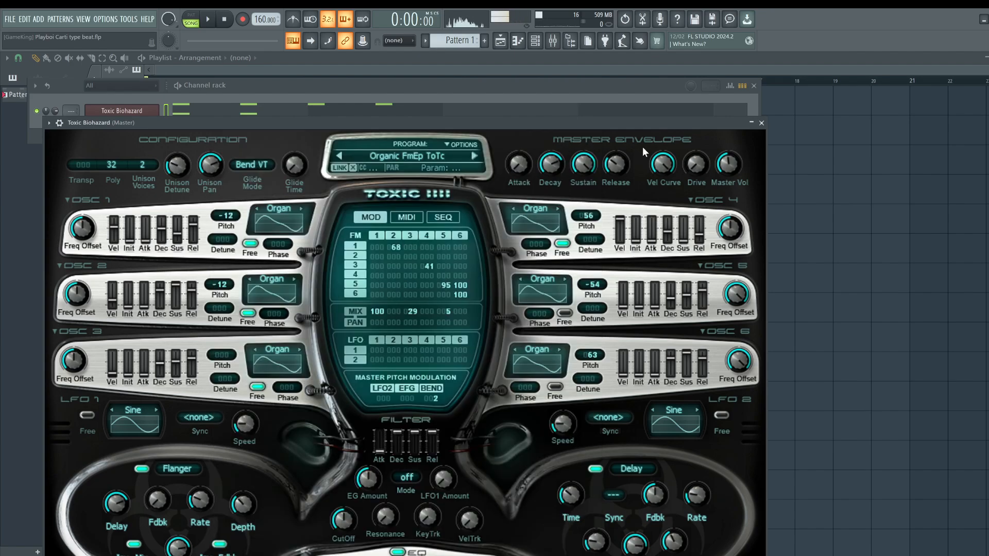
pyautogui.click(761, 123)
pyautogui.click(290, 110)
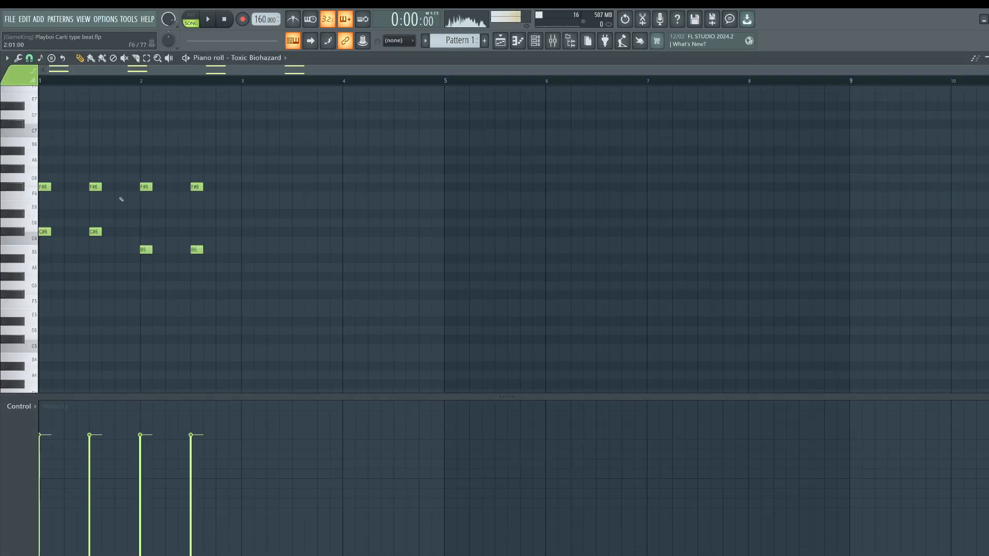
# - Examine the chord notes in bars 1 and 2 of the piano roll by selecting each group, then clear the selection
pyautogui.click(96, 187)
pyautogui.click(96, 187)
pyautogui.moveTo(251, 164); pyautogui.dragTo(39, 210)
pyautogui.doubleClick(19, 233)
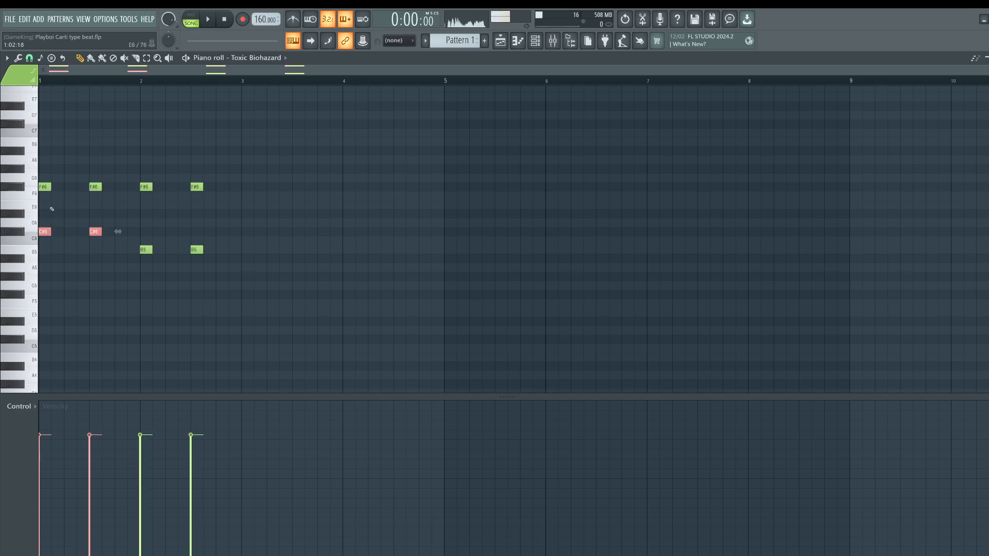
pyautogui.moveTo(48, 174); pyautogui.dragTo(106, 243)
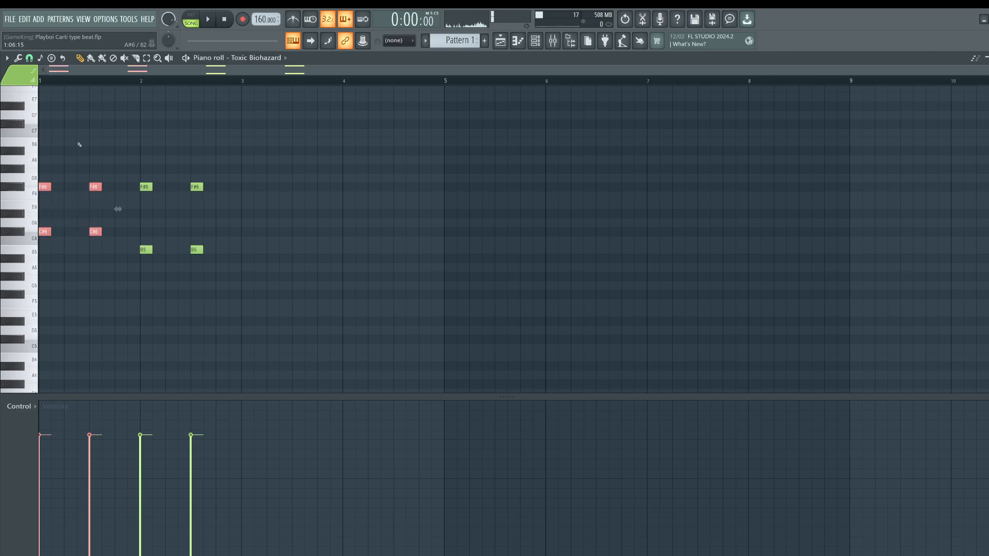
pyautogui.moveTo(82, 138); pyautogui.dragTo(48, 262)
pyautogui.moveTo(120, 146); pyautogui.dragTo(36, 269)
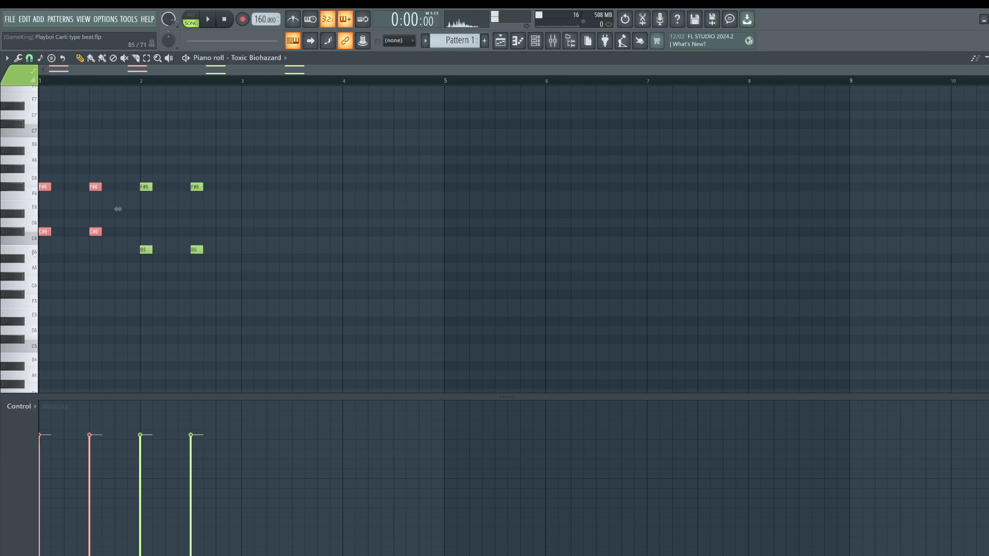
pyautogui.moveTo(144, 216); pyautogui.dragTo(216, 219)
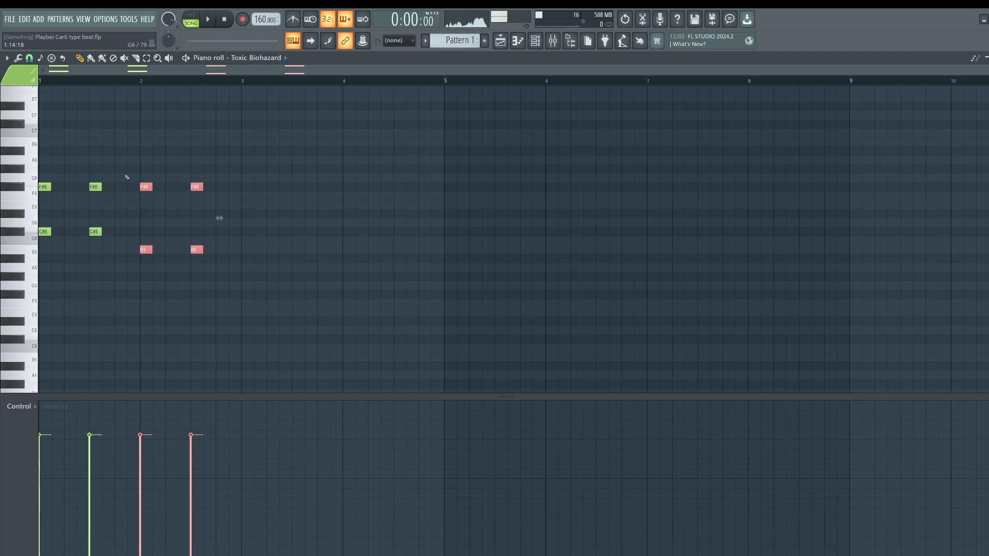
pyautogui.moveTo(104, 245); pyautogui.dragTo(169, 263)
pyautogui.rightClick(160, 298)
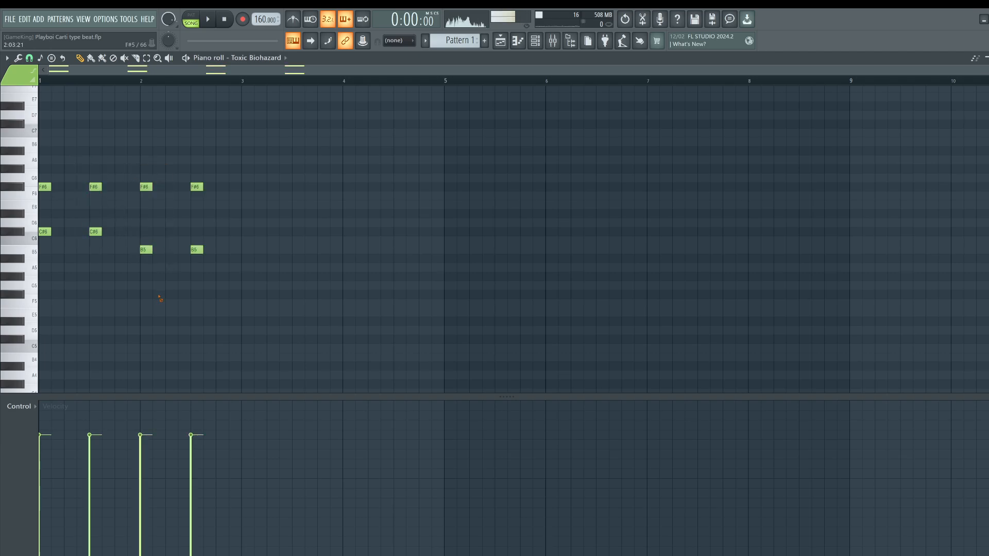
# - Switch playback from song to pattern mode and play the Toxic Biohazard chords
pyautogui.press('space')
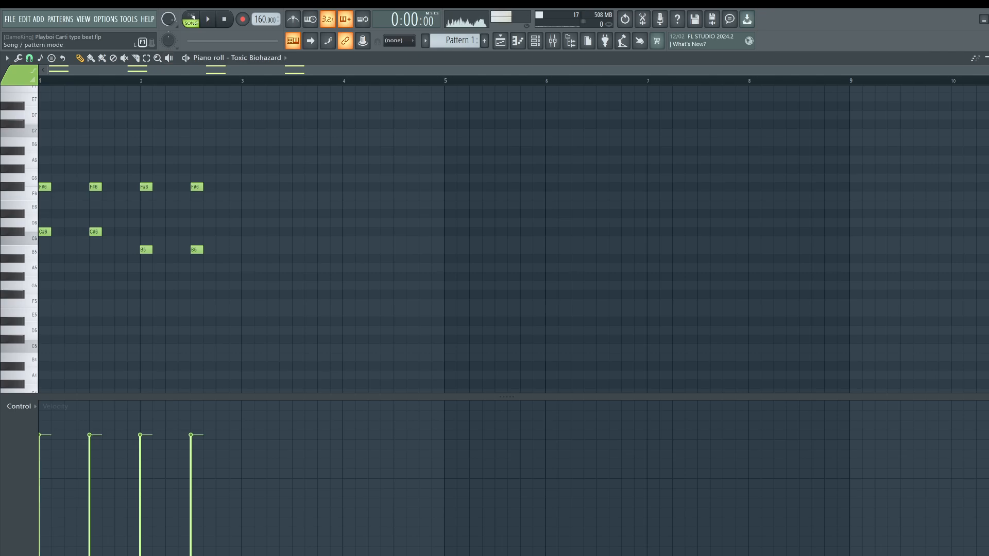
pyautogui.click(192, 18)
pyautogui.press('space')
# - Select all the chord notes, lengthen them together to one beat each, and play the result
pyautogui.moveTo(252, 280); pyautogui.dragTo(42, 160)
pyautogui.press('space')
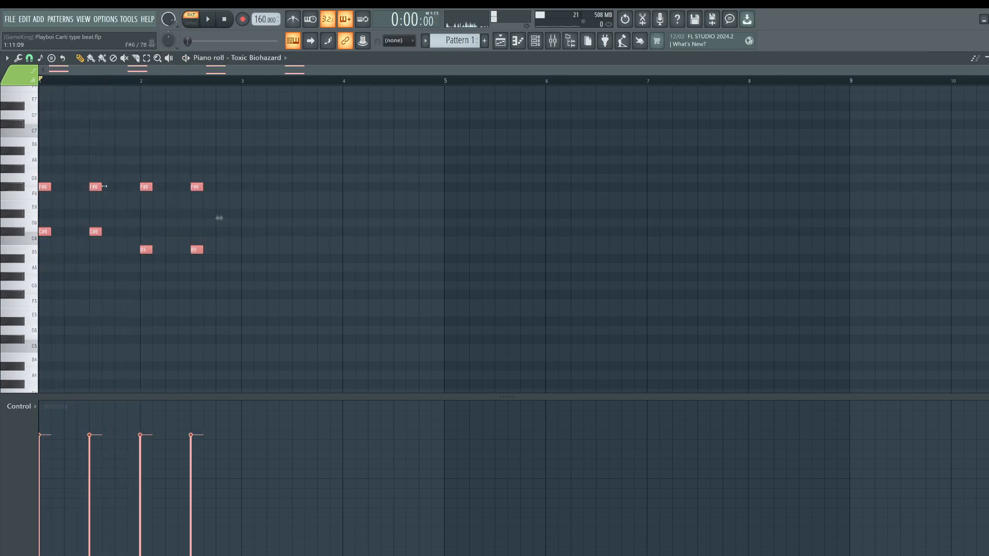
pyautogui.moveTo(102, 187); pyautogui.dragTo(115, 187)
pyautogui.press('space')
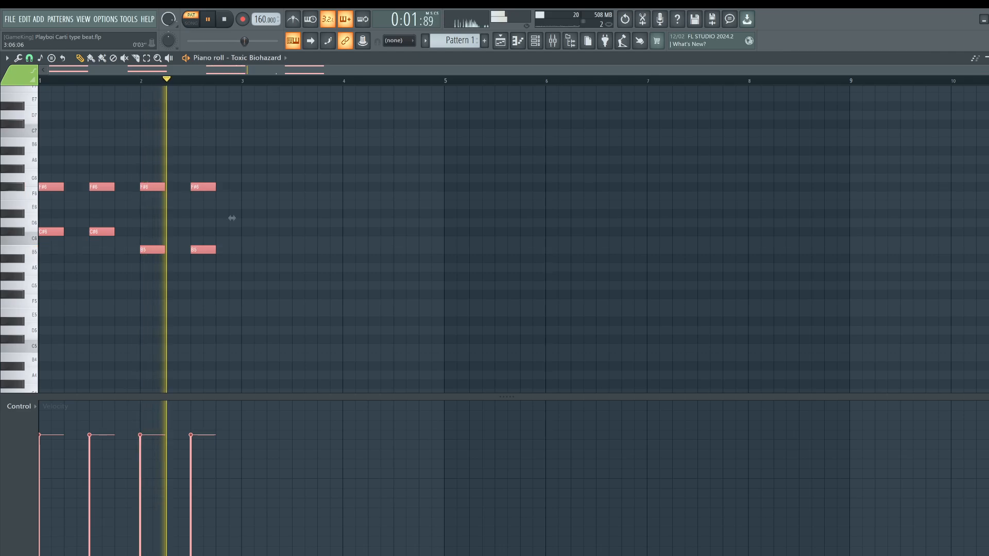
pyautogui.press('space')
# - Play the chord pattern against the metronome, then switch the metronome off and stop playback
pyautogui.click(293, 20)
pyautogui.press('space')
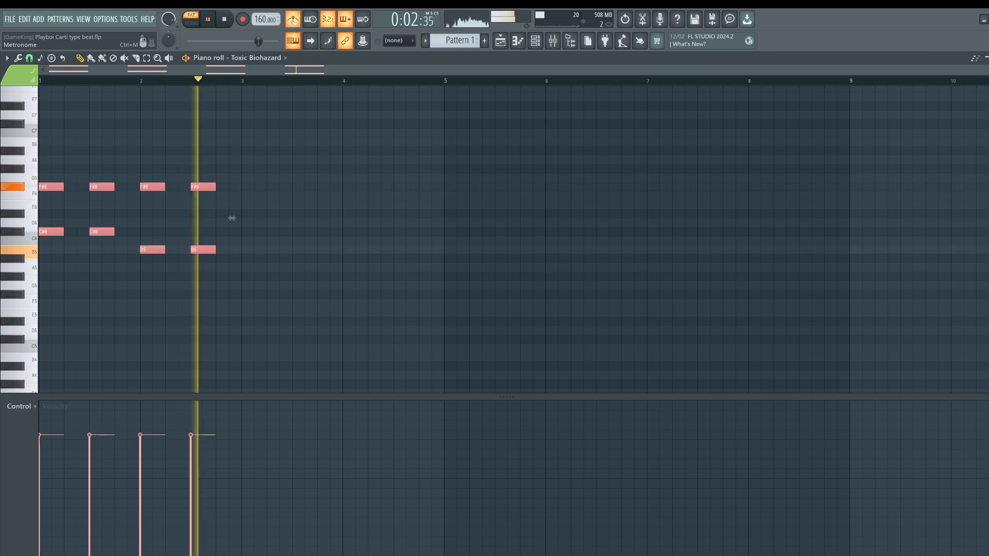
pyautogui.click(293, 21)
pyautogui.press('space')
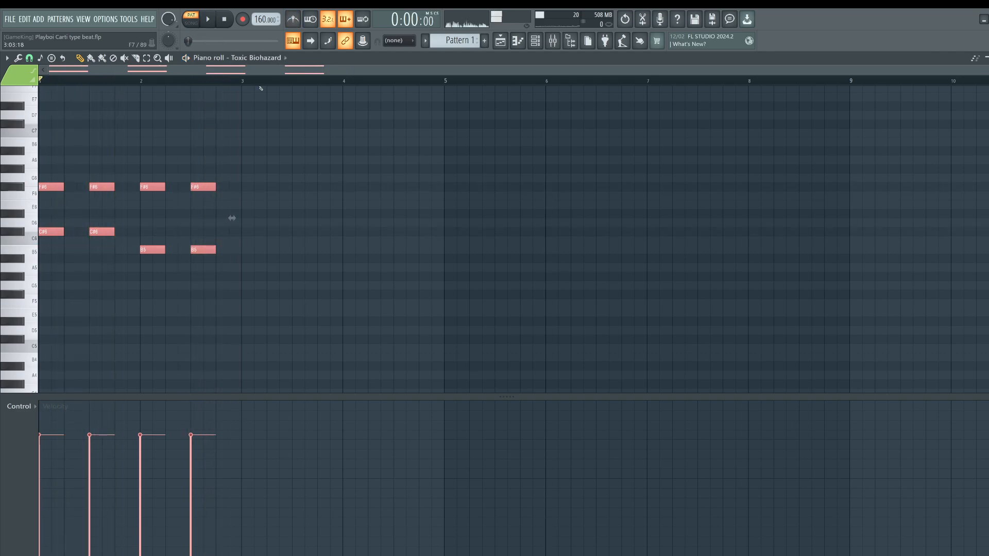
# - Try the selected chord notes one octave lower during playback, then move them back up an octave
pyautogui.hotkey('ctrl', 'Down')
pyautogui.press('space')
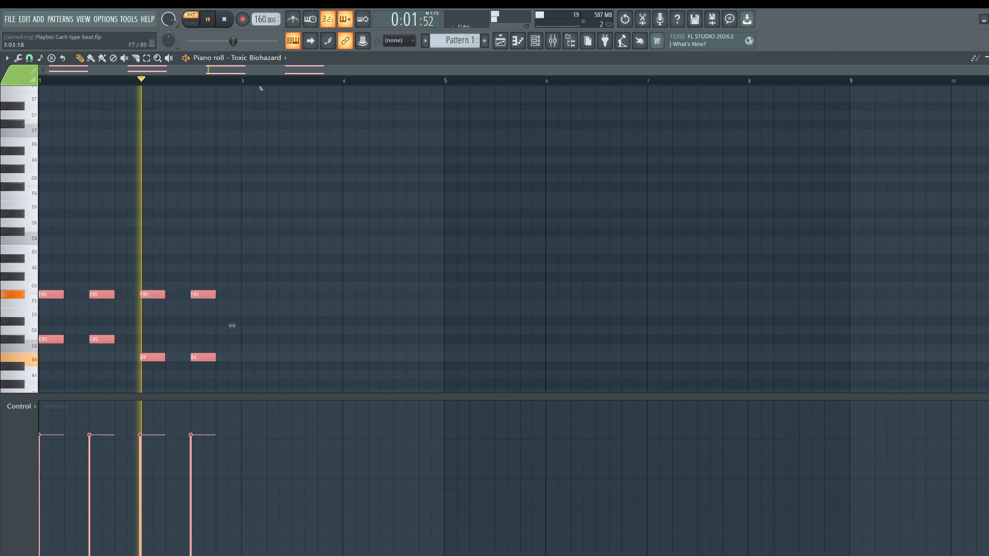
pyautogui.hotkey('ctrl', 'Up')
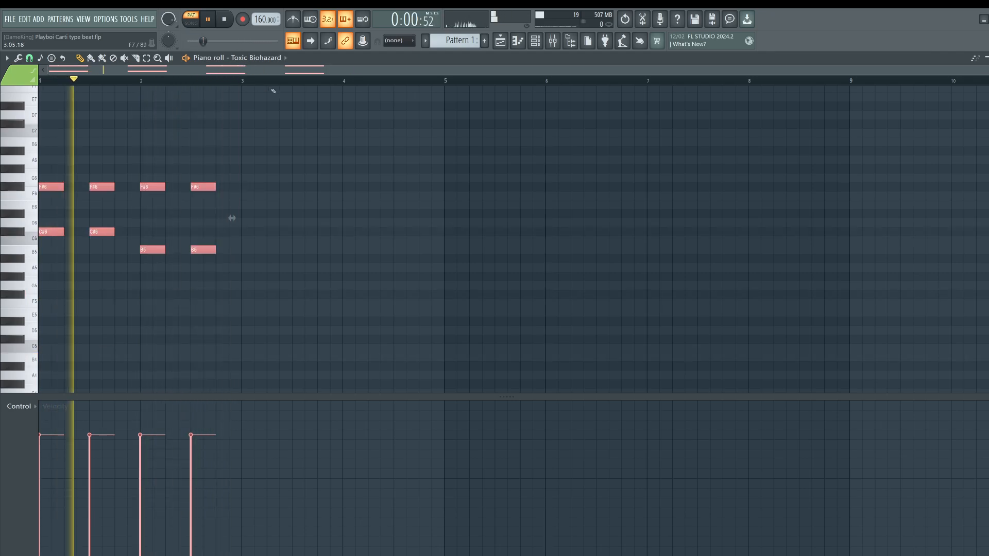
pyautogui.press('space')
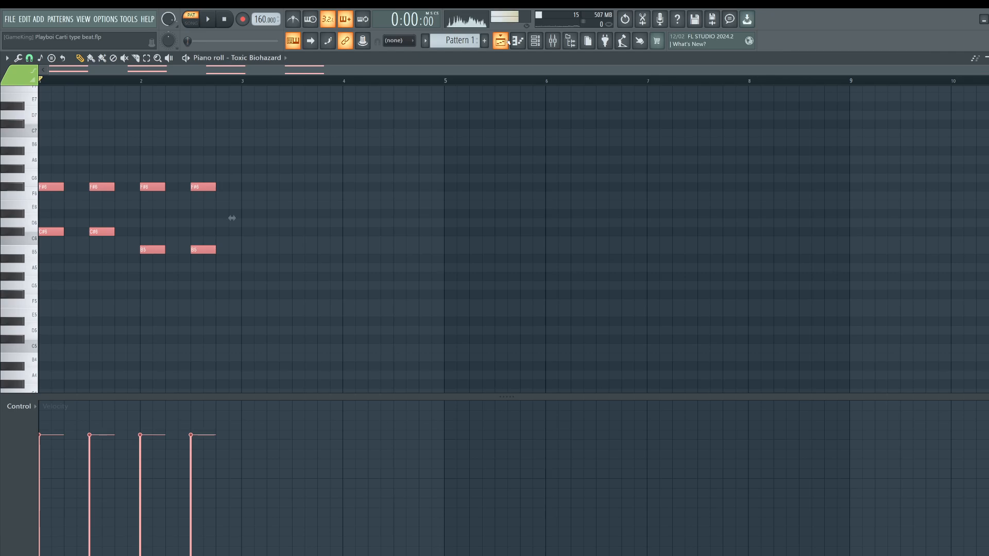
# - Add a 3x Osc instrument as a new channel in the channel rack
pyautogui.click(535, 40)
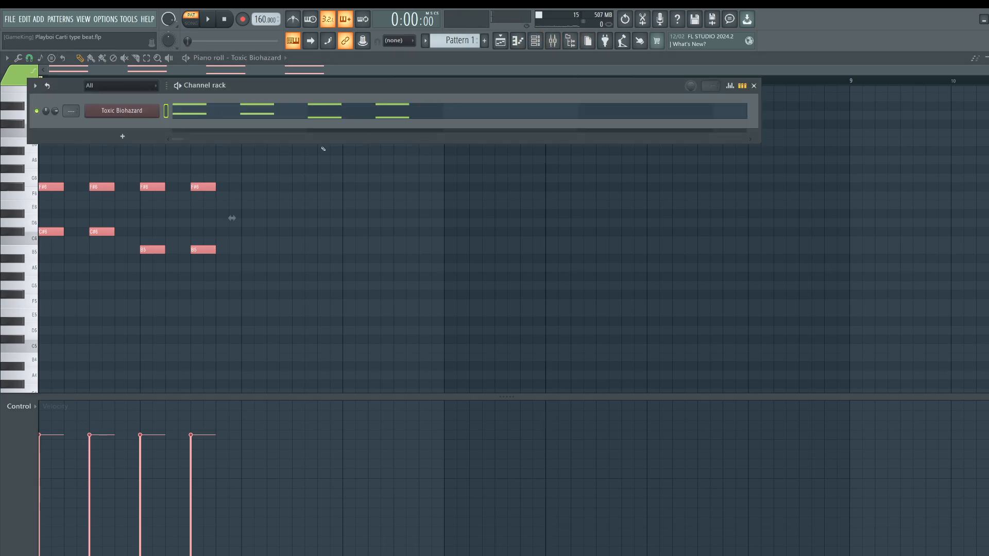
pyautogui.click(122, 136)
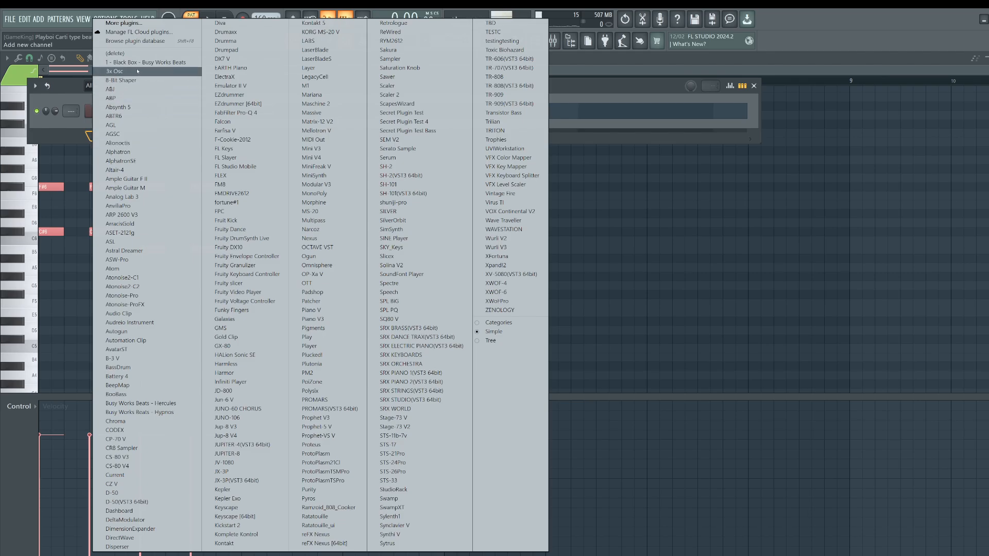
pyautogui.click(115, 71)
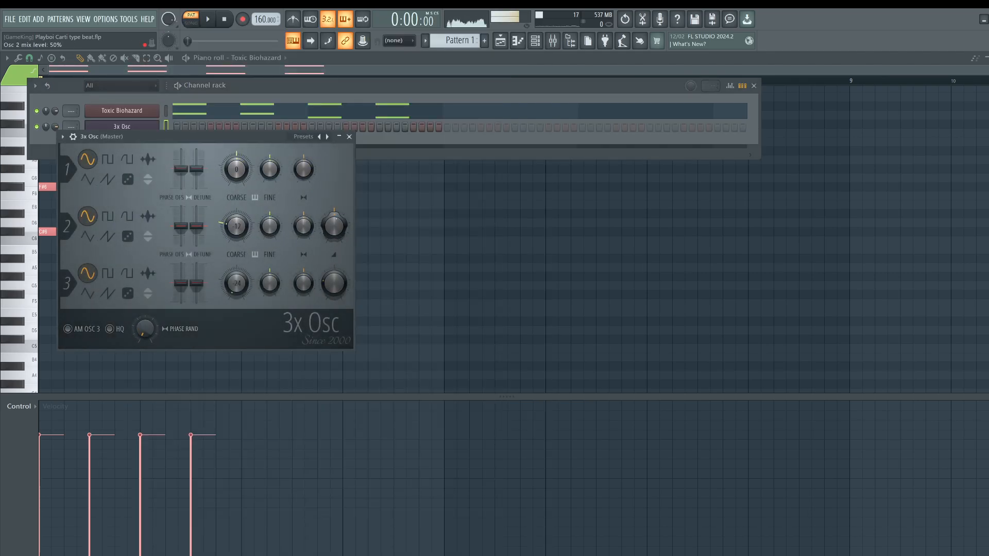
# - Turn down oscillator 2's mix level, set oscillator 1's coarse pitch to -24, and audition the 3x Osc sound
pyautogui.moveTo(334, 226); pyautogui.dragTo(343, 284)
pyautogui.moveTo(236, 169); pyautogui.dragTo(236, 203)
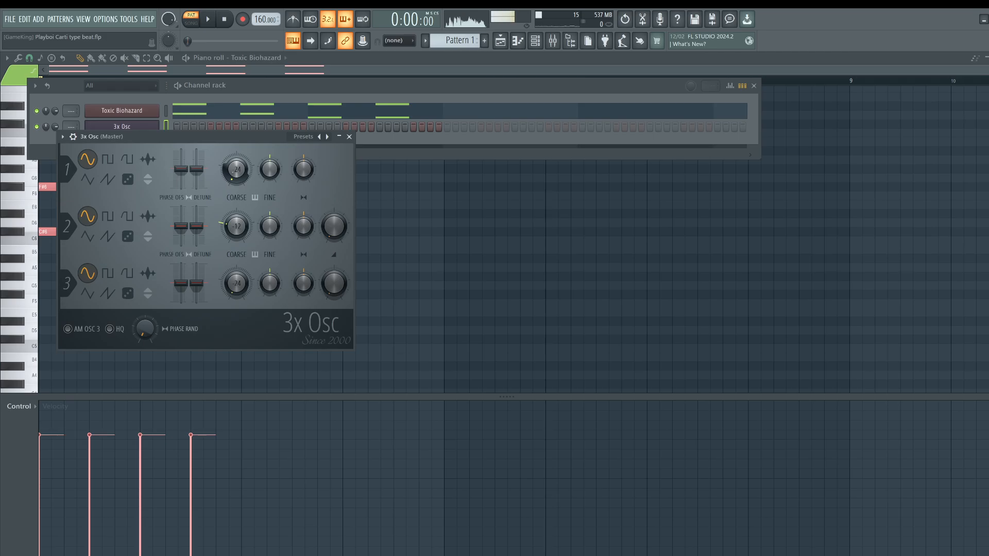
pyautogui.press('b')
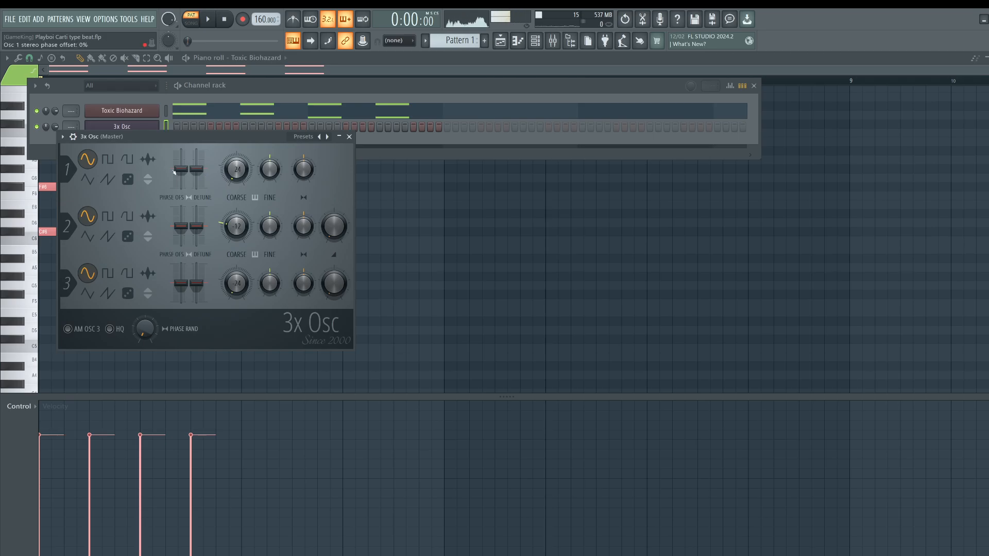
pyautogui.press('b')
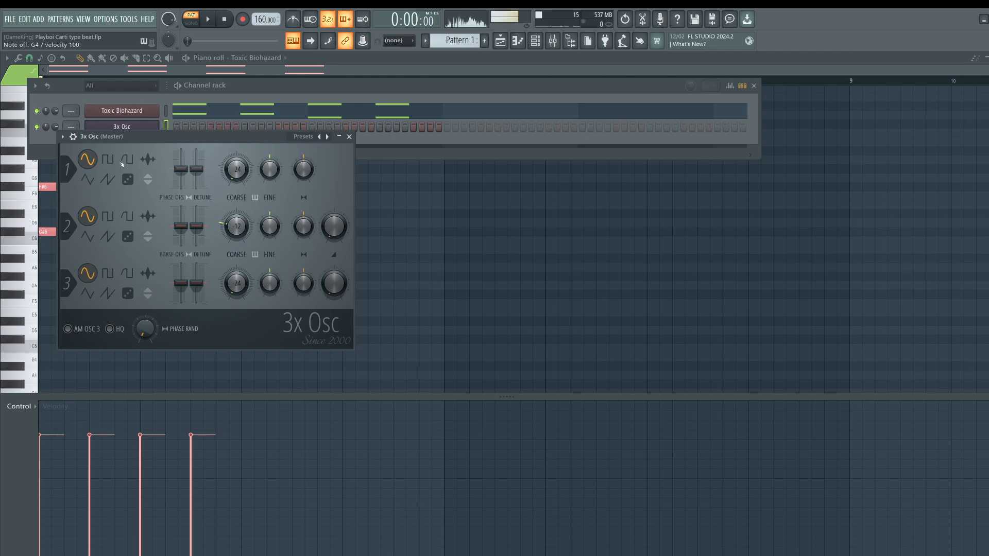
# - Reveal the 3x Osc channel settings, return to the oscillators, and set oscillator 1's shape to triangle
pyautogui.click(73, 137)
pyautogui.click(92, 154)
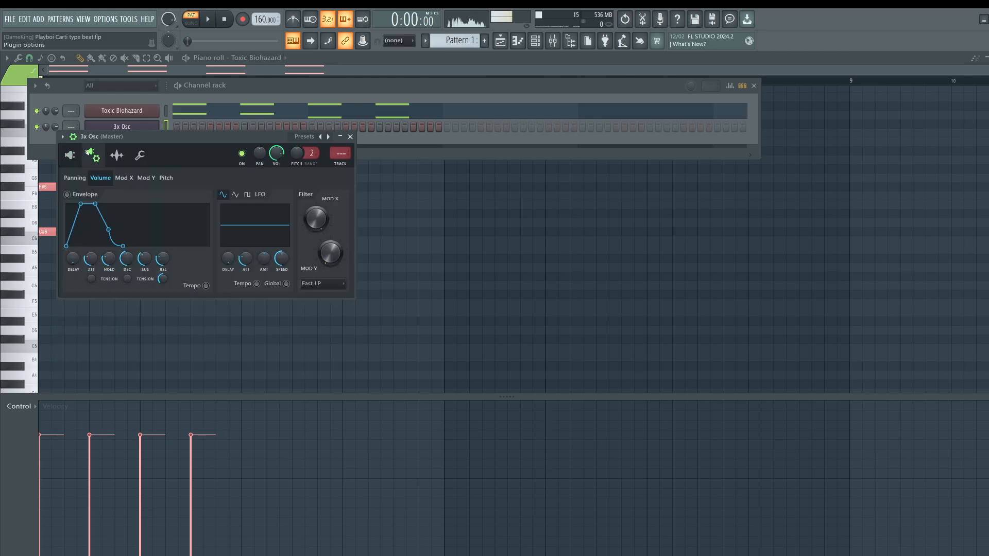
pyautogui.click(115, 155)
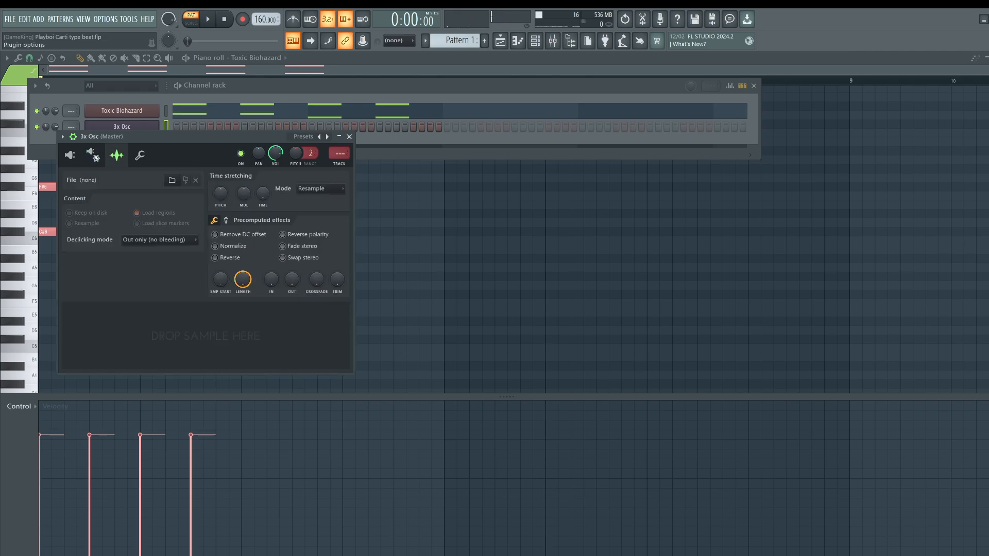
pyautogui.click(69, 155)
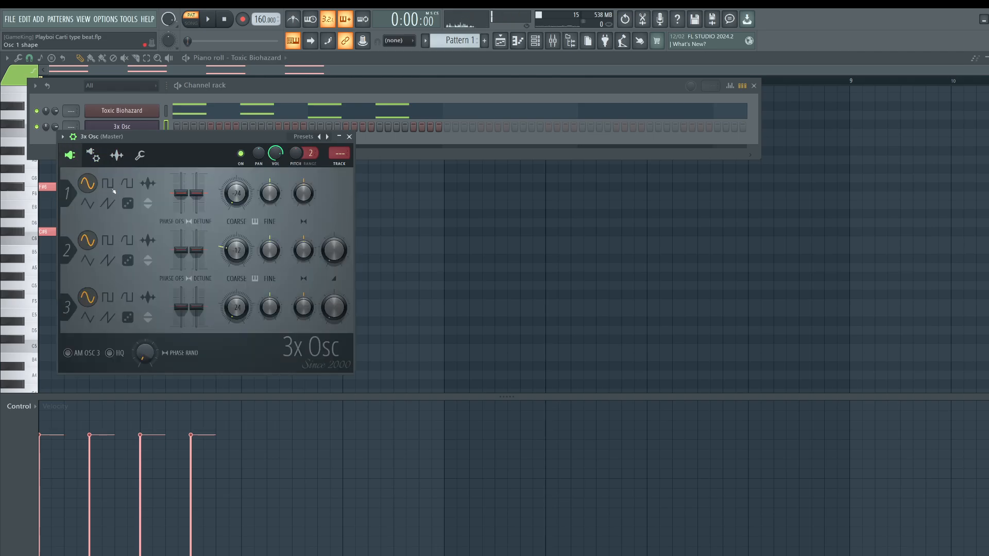
pyautogui.click(127, 183)
pyautogui.press('b')
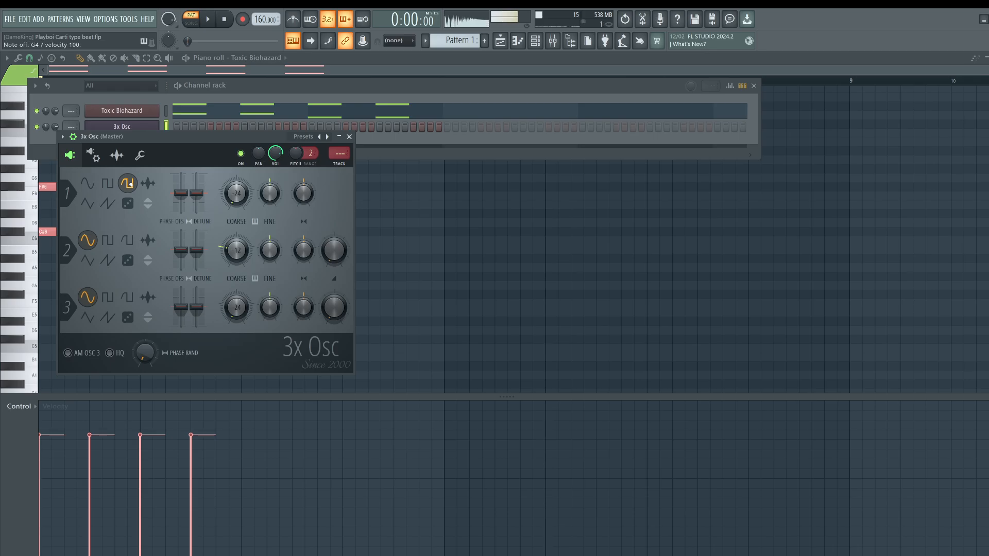
pyautogui.click(97, 205)
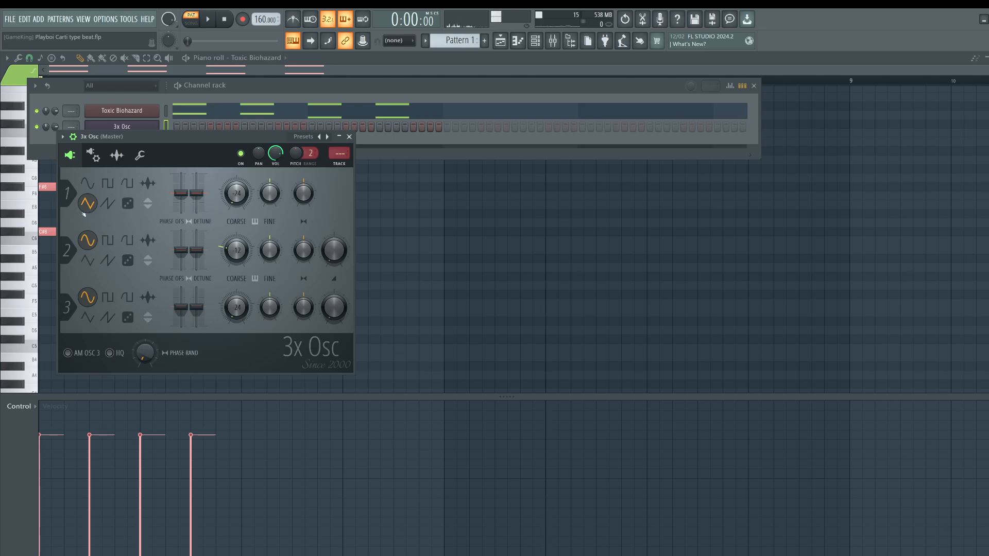
# - Adjust the Mod X amount of the 3x Osc channel's Fast LP filter while auditioning notes
pyautogui.click(116, 155)
pyautogui.click(95, 155)
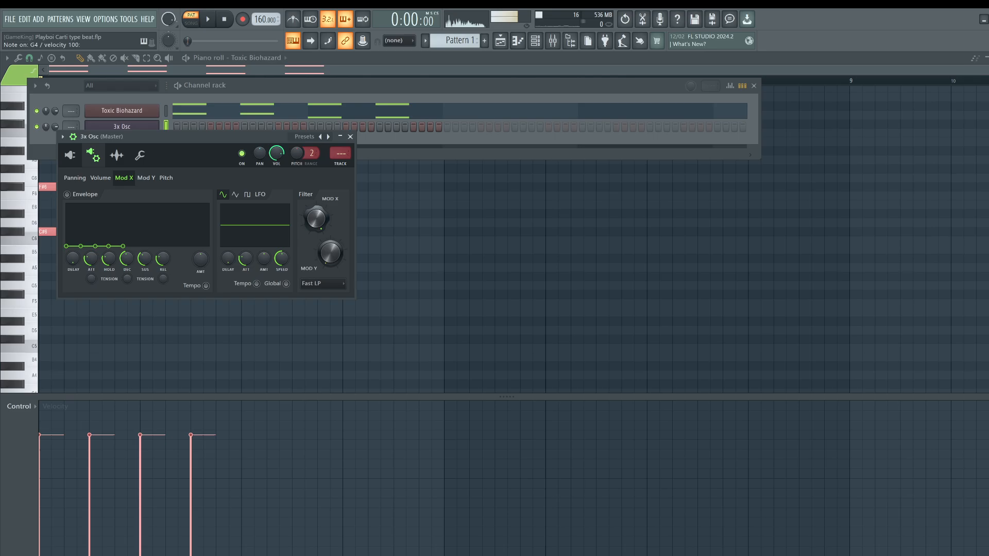
pyautogui.moveTo(315, 218); pyautogui.dragTo(314, 237)
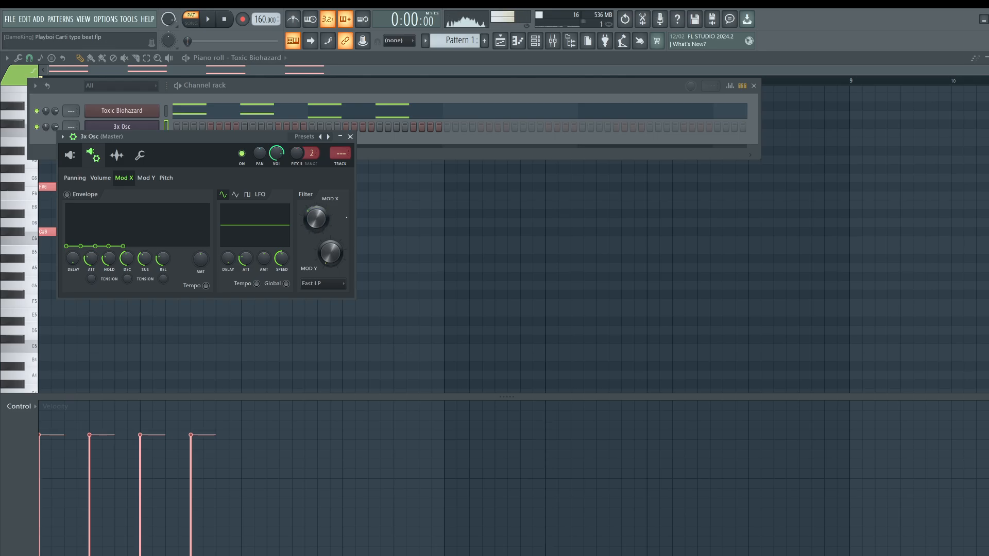
pyautogui.press('b')
pyautogui.press('b')
pyautogui.moveTo(326, 221); pyautogui.dragTo(325, 210)
pyautogui.press('b')
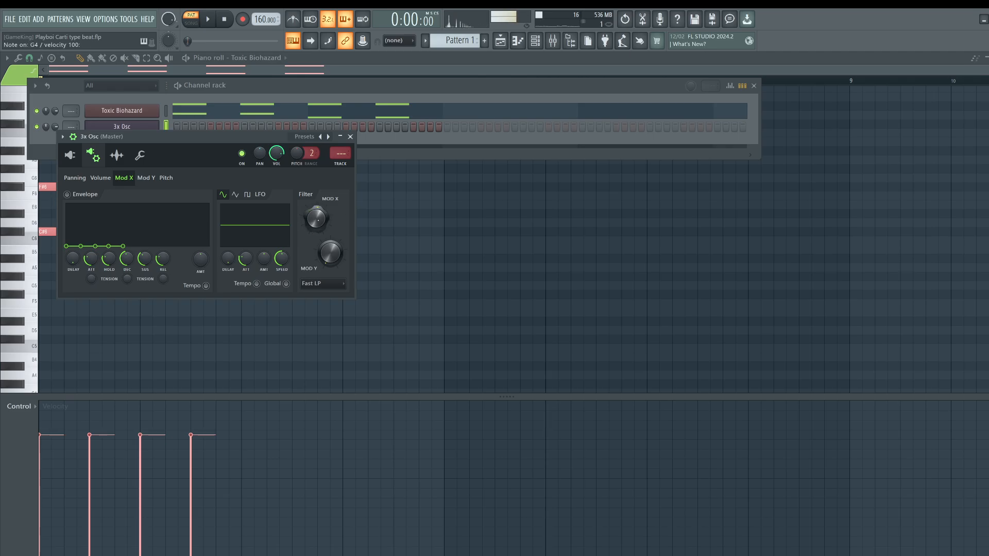
# - Audition the filtered 3x Osc sound and close its channel window
pyautogui.press('b')
pyautogui.press('v')
pyautogui.press('space')
pyautogui.press('space')
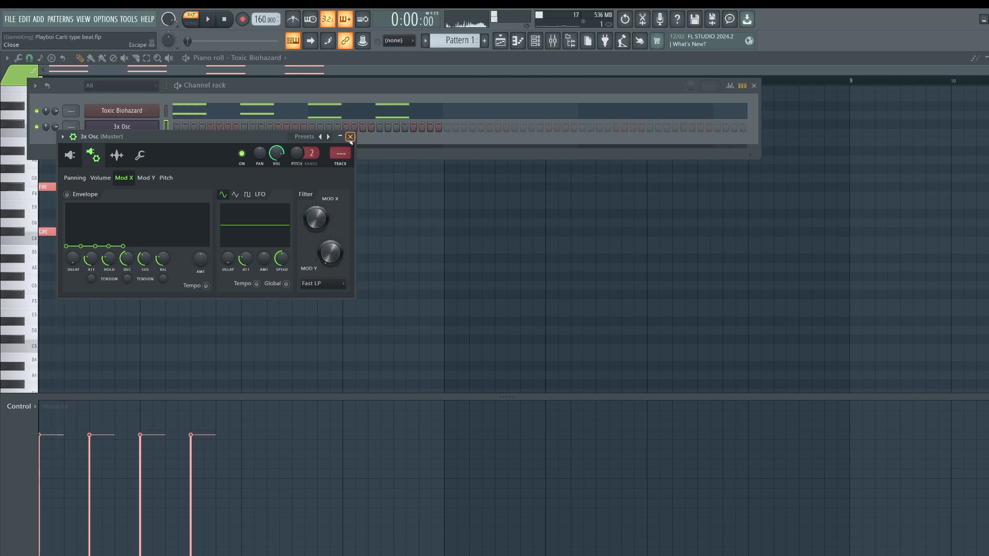
pyautogui.click(350, 137)
# - In the 3x Osc piano roll, place a note at the start of bar 1 and lower it two octaves to C#4
pyautogui.rightClick(143, 131)
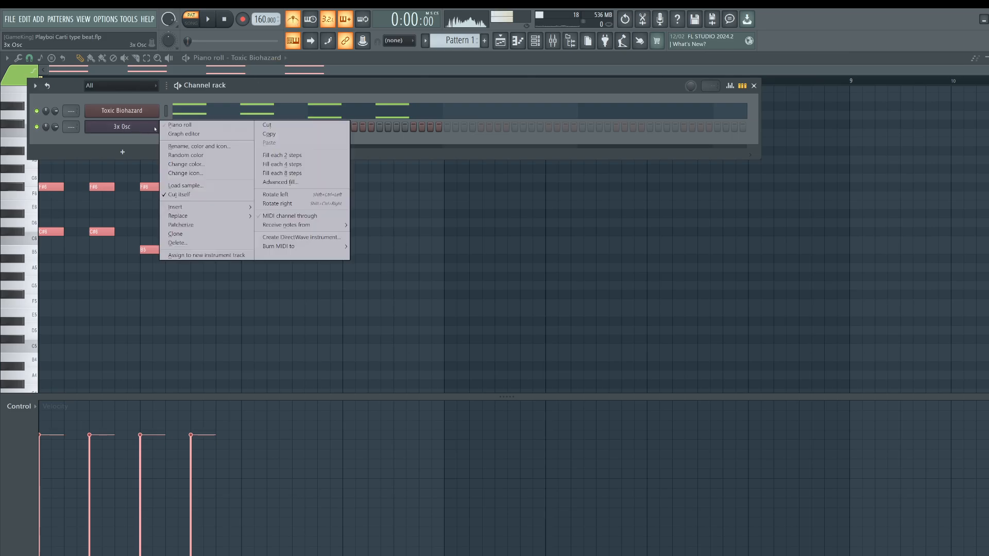
pyautogui.click(143, 131)
pyautogui.rightClick(144, 132)
pyautogui.click(179, 124)
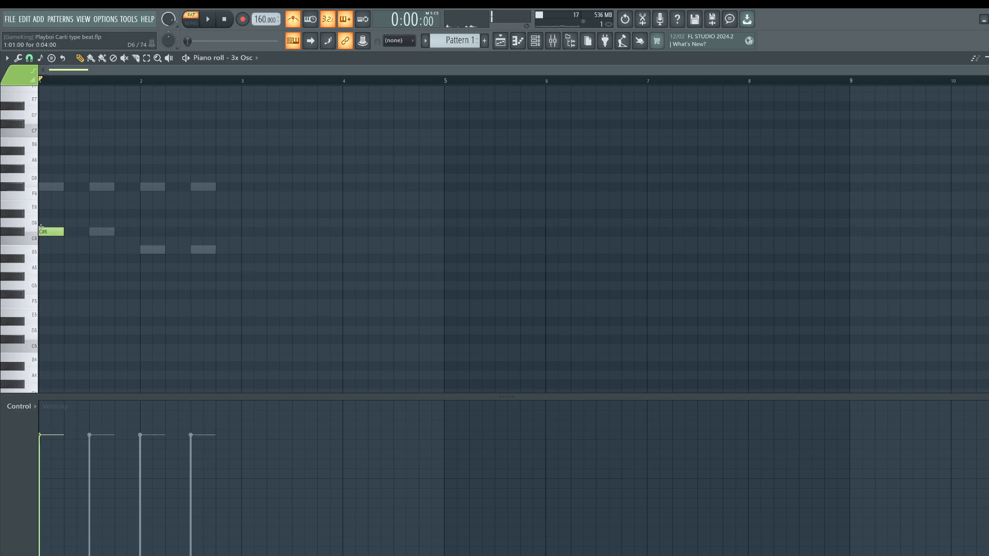
pyautogui.hotkey('ctrl', 'Down')
pyautogui.hotkey('ctrl', 'Down')
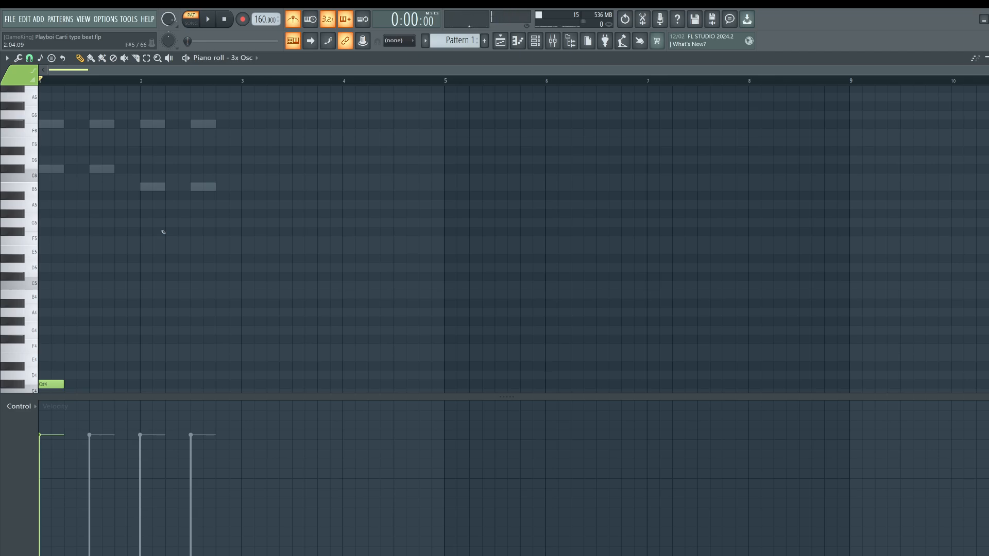
pyautogui.scroll(-2, 144, 237)
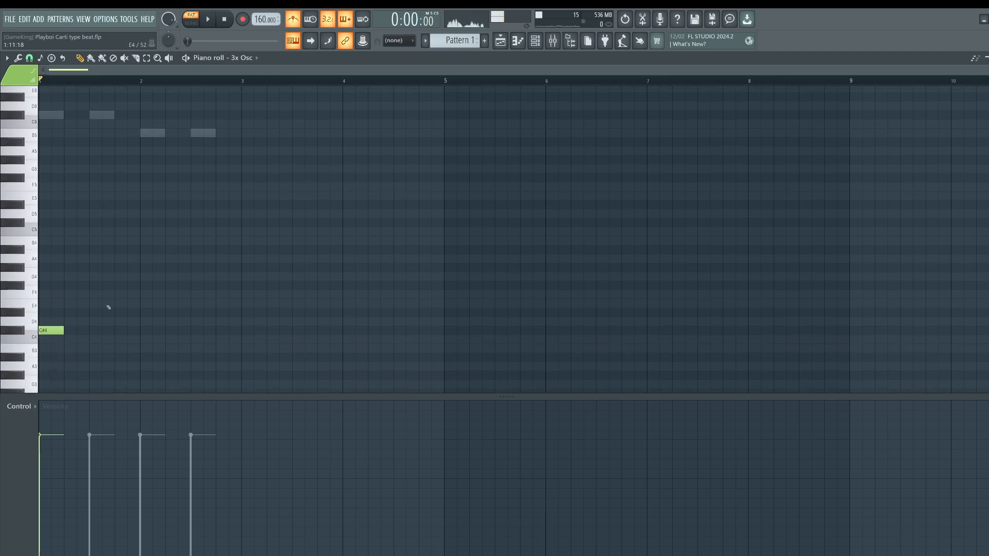
pyautogui.scroll(-1, 109, 308)
# - Continue the 3x Osc line with another C#4 and a B3 in bar 1, then a B3 and a final D4 in bar 2
pyautogui.press('space')
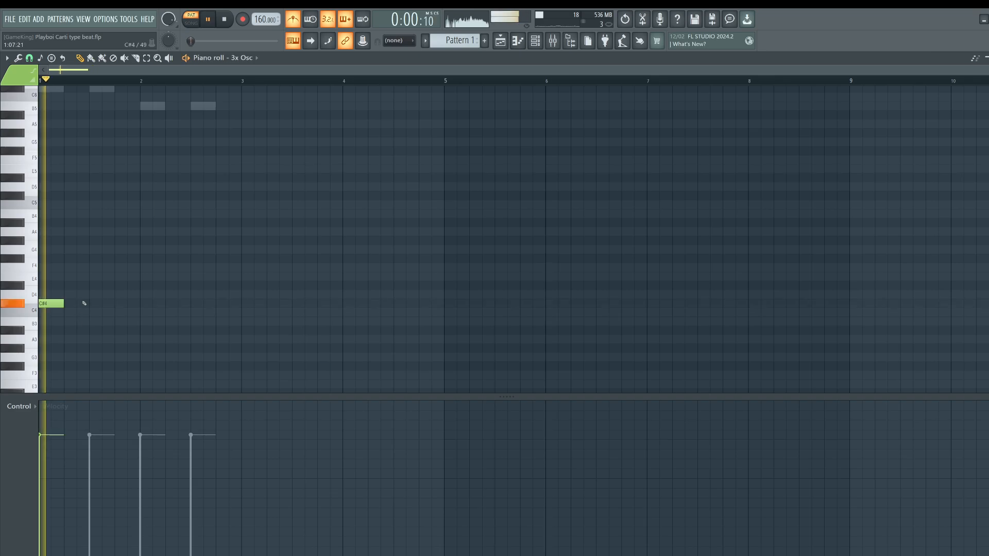
pyautogui.click(84, 303)
pyautogui.click(121, 322)
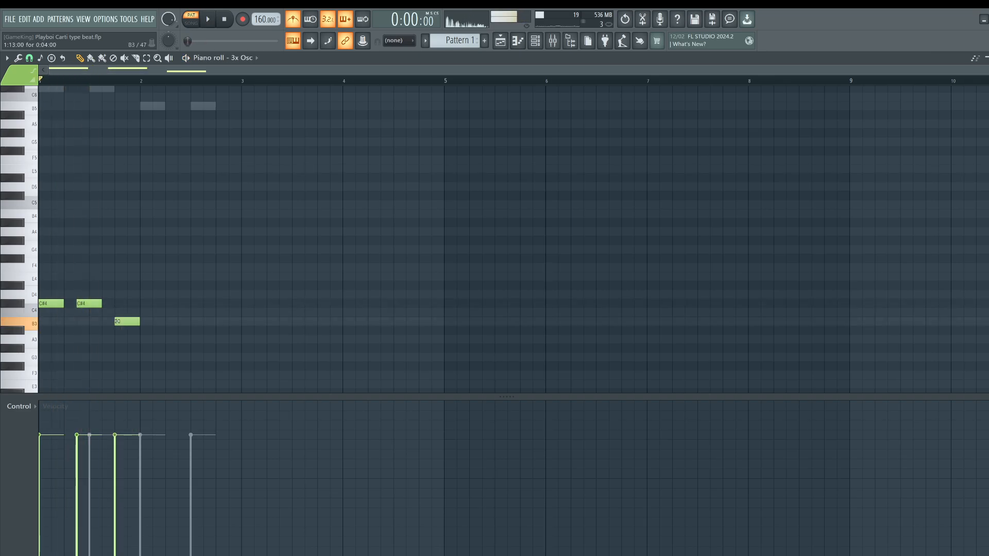
pyautogui.click(171, 321)
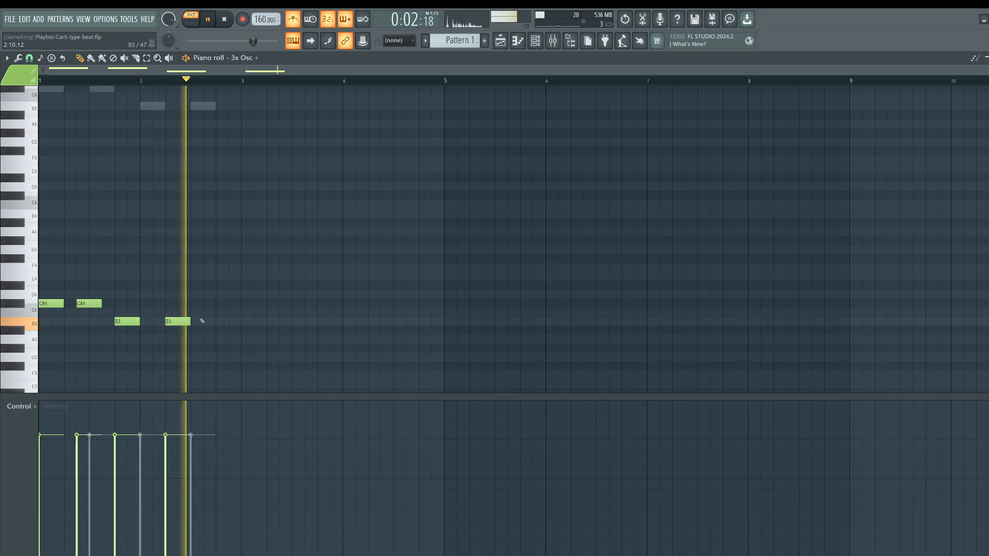
pyautogui.press('space')
pyautogui.moveTo(216, 303); pyautogui.dragTo(215, 293)
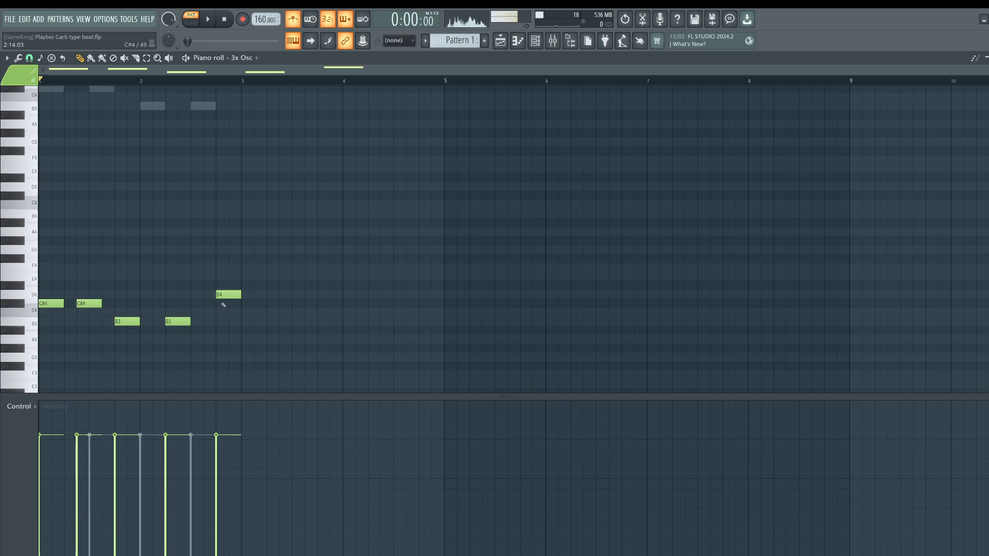
# - Play the pattern, shift the final D4 note two steps earlier, and turn off the metronome
pyautogui.moveTo(77, 308); pyautogui.dragTo(242, 283)
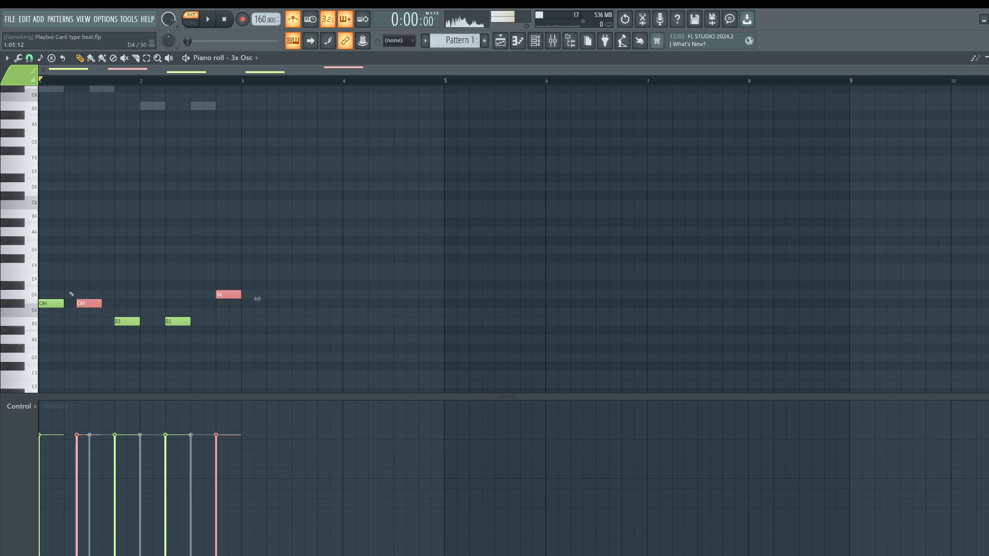
pyautogui.press('space')
pyautogui.click(180, 288)
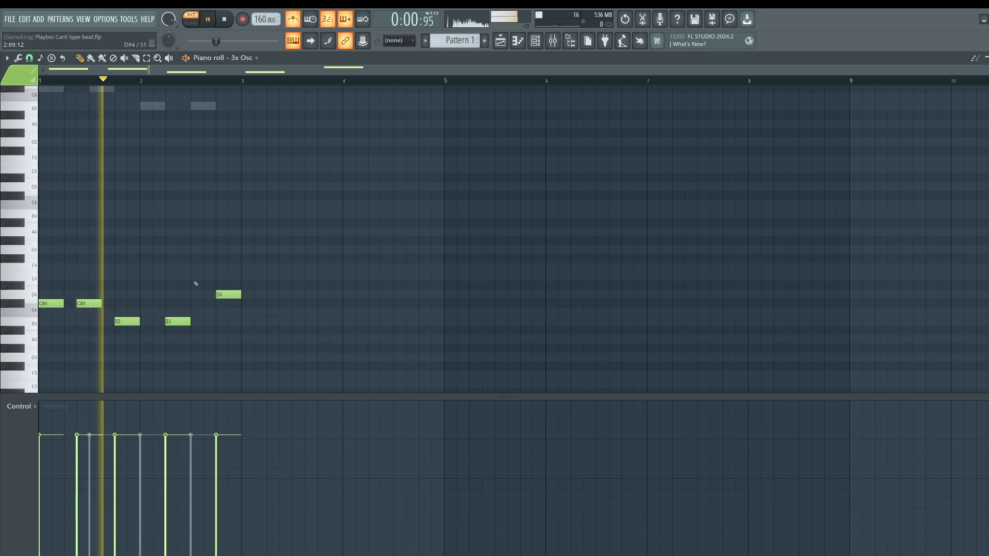
pyautogui.moveTo(224, 295); pyautogui.dragTo(212, 295)
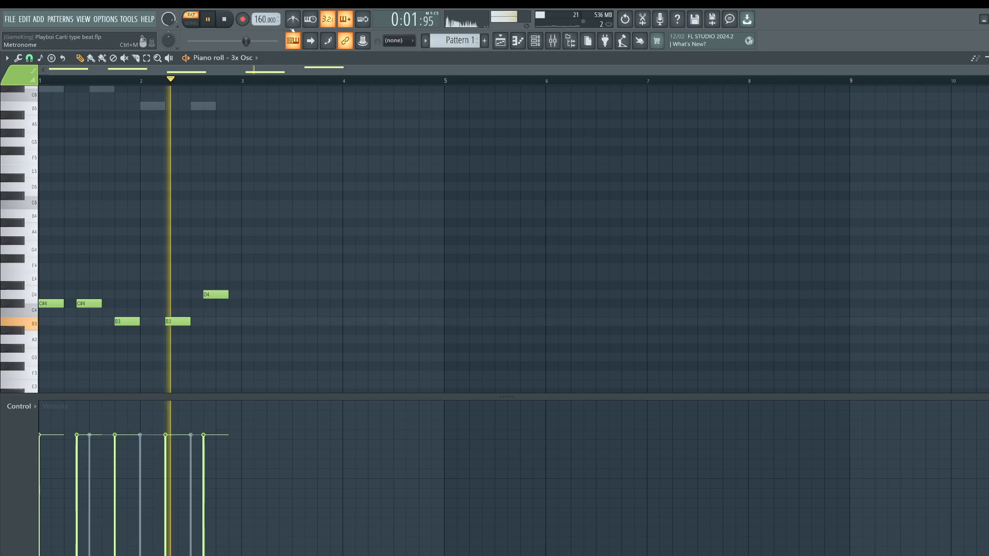
# - Place Pattern 1 at bar 1 on Track 1 of the playlist and switch playback to song mode
pyautogui.click(517, 40)
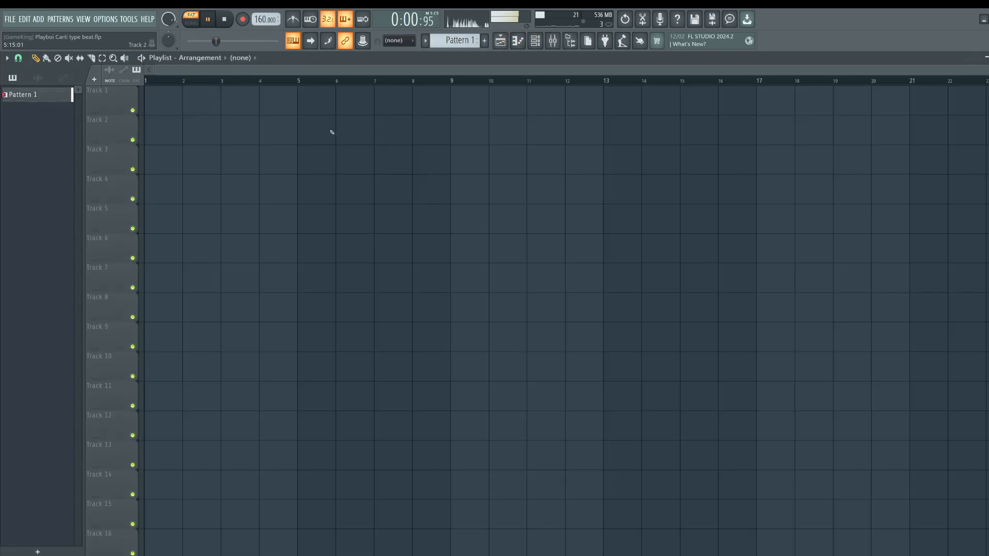
pyautogui.press('space')
pyautogui.moveTo(55, 97); pyautogui.dragTo(157, 103)
pyautogui.click(198, 23)
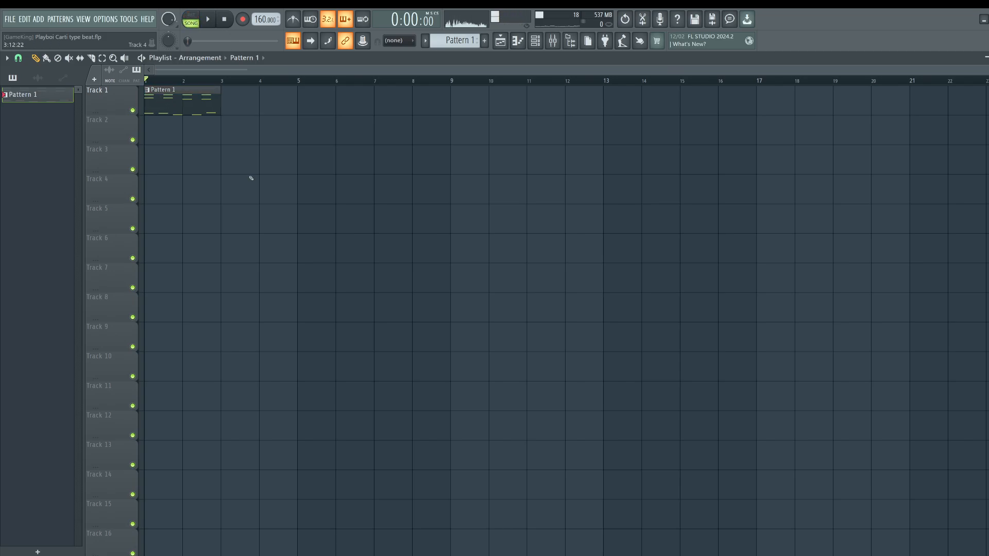
# - Duplicate the Pattern 1 clip along Track 1 so four clips fill bars 1 to 8, removing the extra copy
pyautogui.click(170, 96)
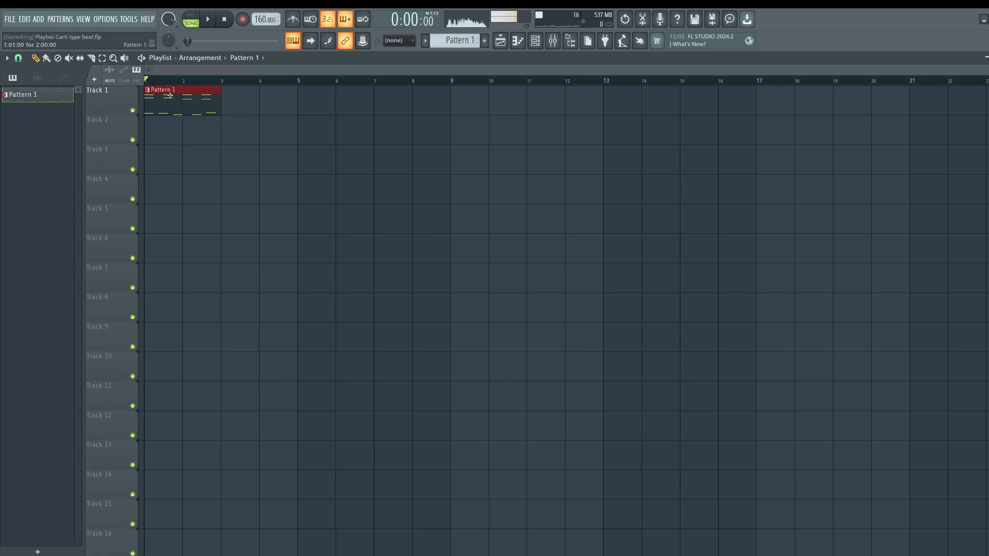
pyautogui.hotkey('ctrl', 'b')
pyautogui.hotkey('ctrl', 'b')
pyautogui.hotkey('ctrl', 'b')
pyautogui.hotkey('ctrl', 'b')
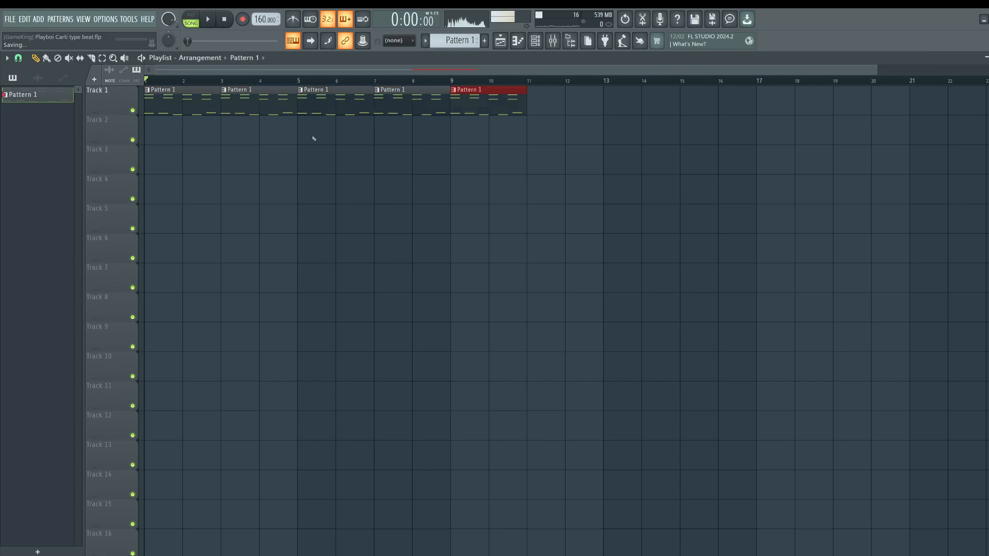
pyautogui.press('Delete')
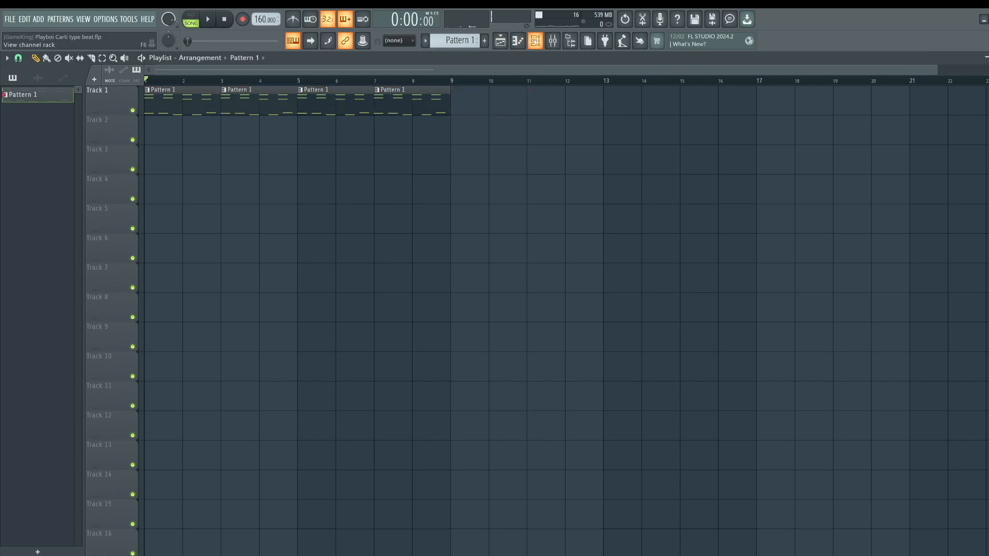
# - Show the browser, and rename playlist Track 1 as "topline" and Track 2 as "harmony"
pyautogui.hotkey('alt', 'F8')
pyautogui.rightClick(381, 90)
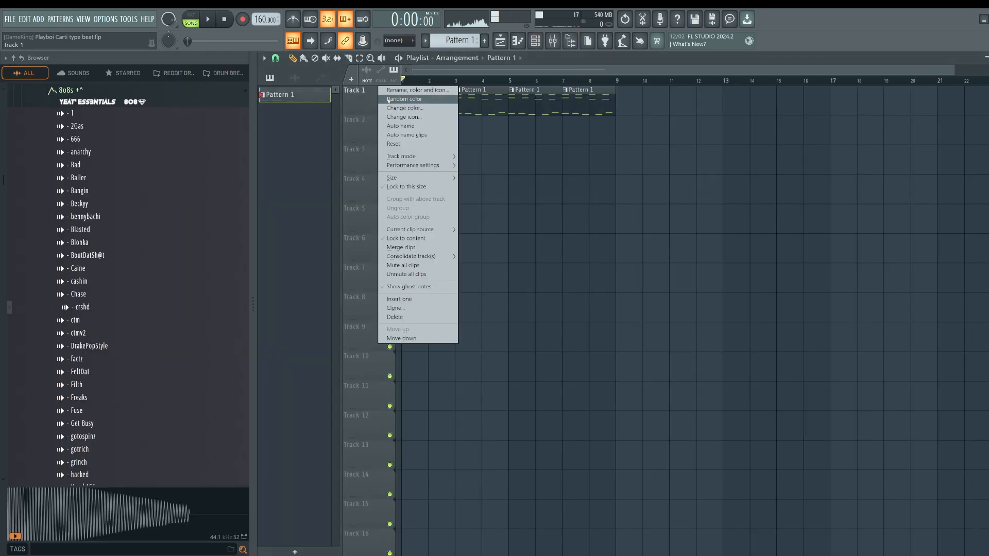
pyautogui.click(399, 99)
pyautogui.write('to')
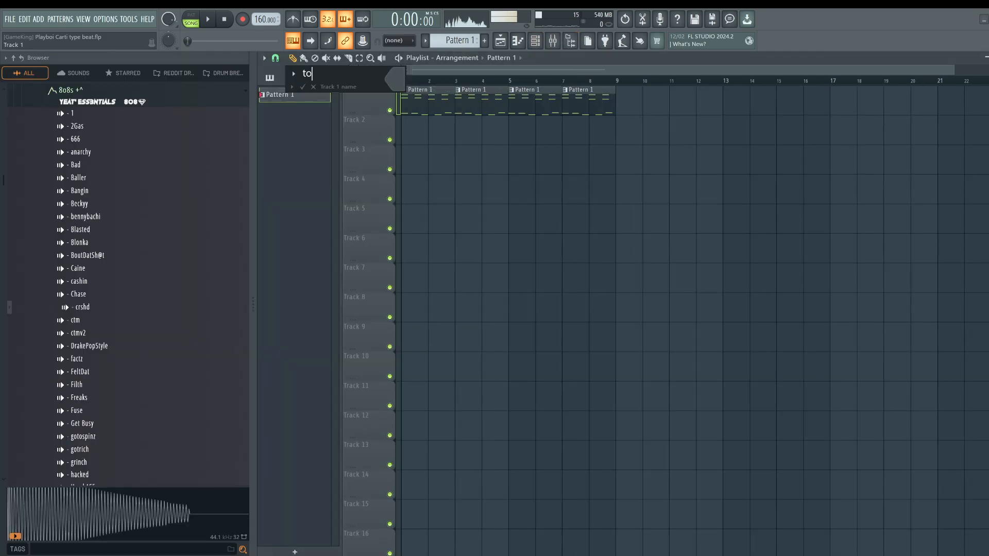
pyautogui.write('pline')
pyautogui.press('Tab')
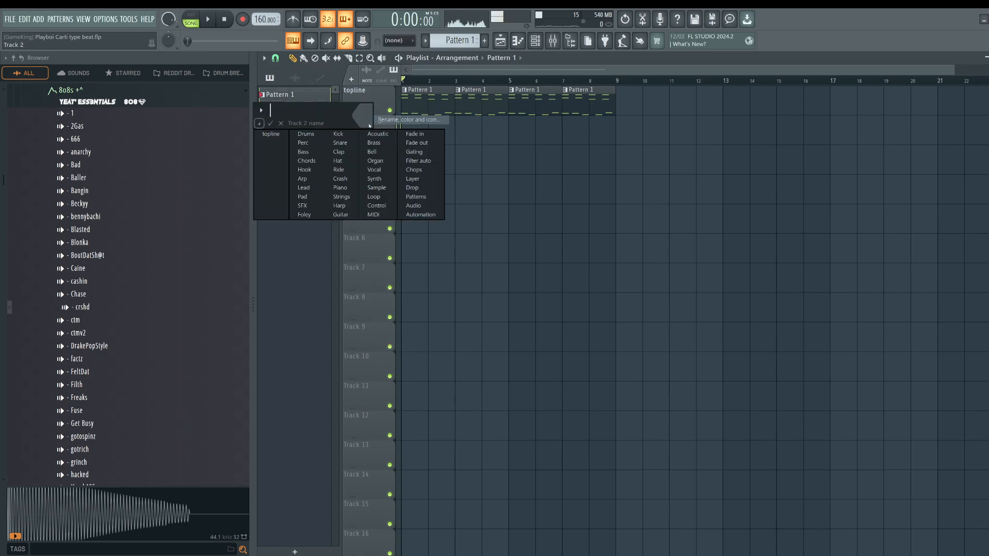
pyautogui.write('harmony')
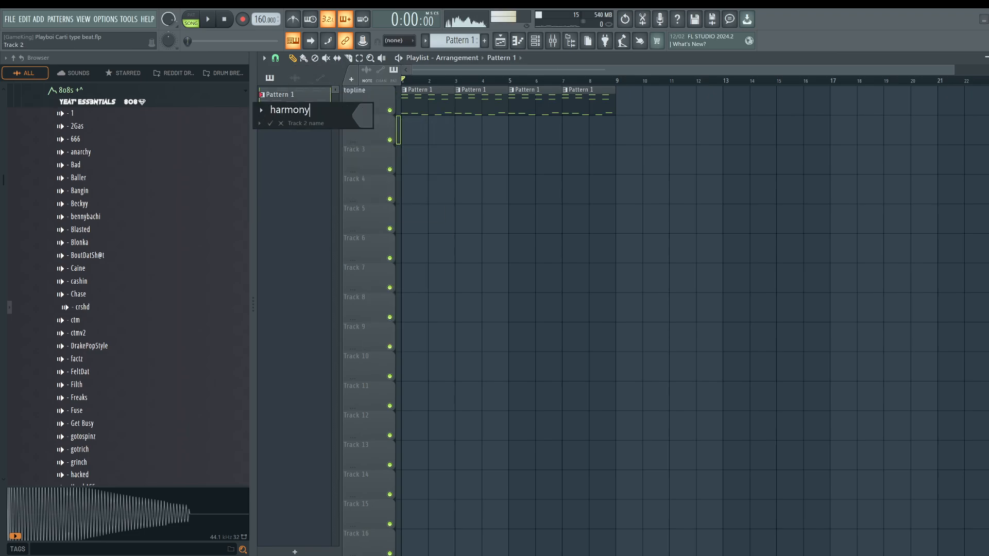
pyautogui.press('Return')
# - Rename playlist Track 3 as "contrast" and Track 4 as "rhythm"
pyautogui.rightClick(364, 150)
pyautogui.click(381, 149)
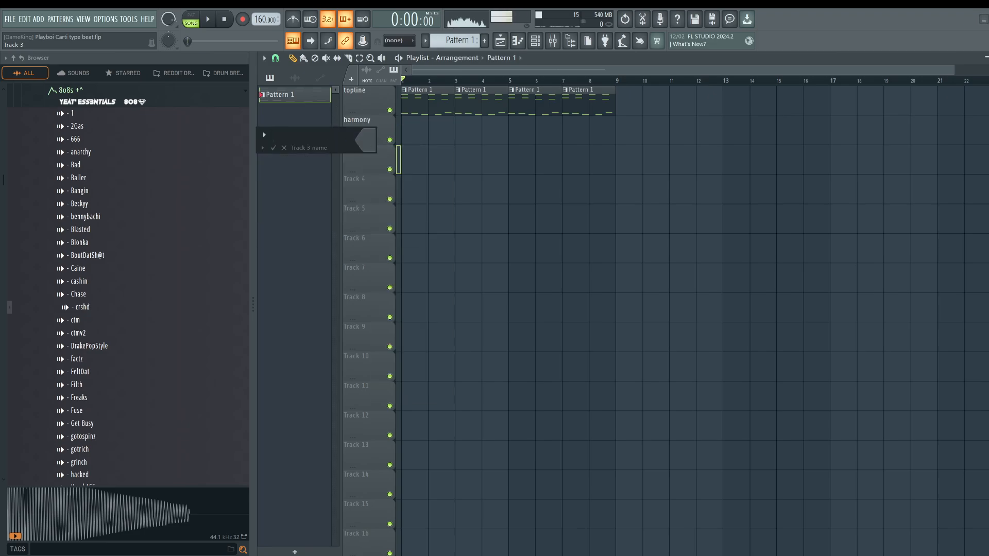
pyautogui.write('contrast')
pyautogui.press('Return')
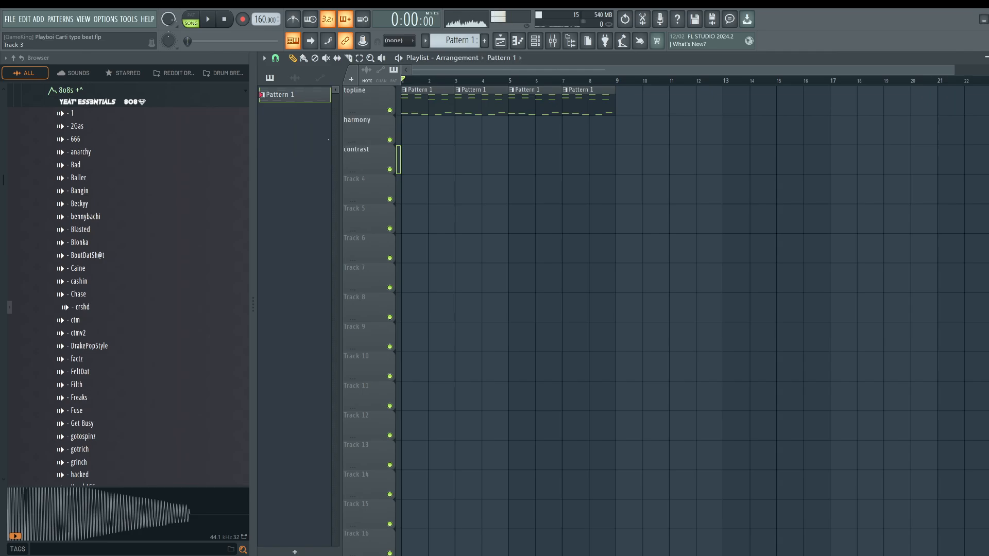
pyautogui.rightClick(360, 179)
pyautogui.click(381, 179)
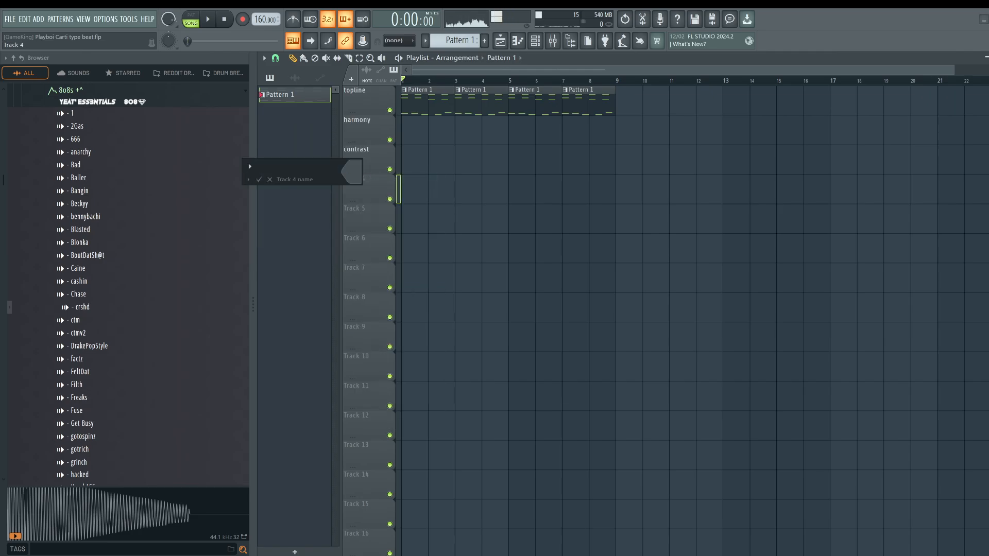
pyautogui.write('rhythm')
pyautogui.press('Return')
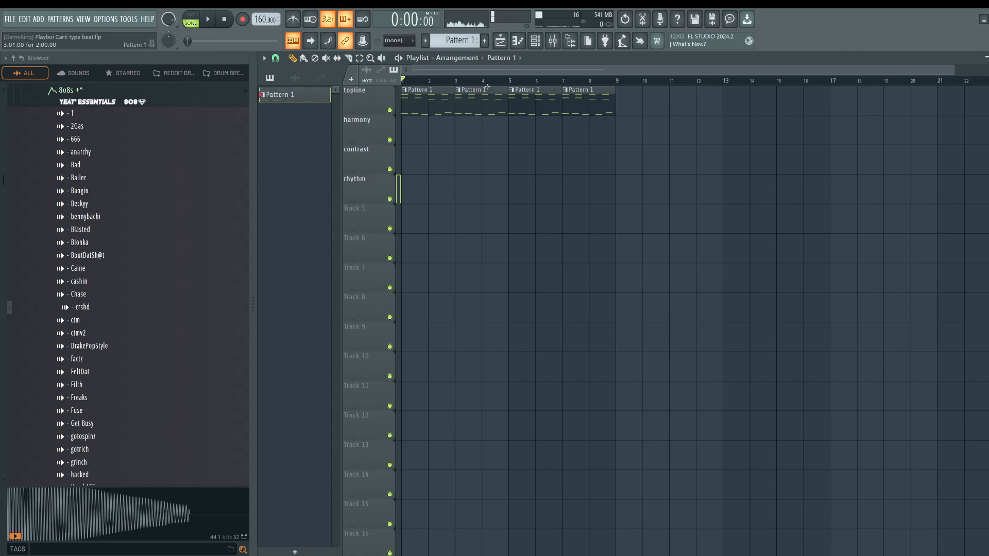
# - Move the 3x Osc notes out of Pattern 1 into a new empty pattern with the default name Pattern 2
pyautogui.click(535, 41)
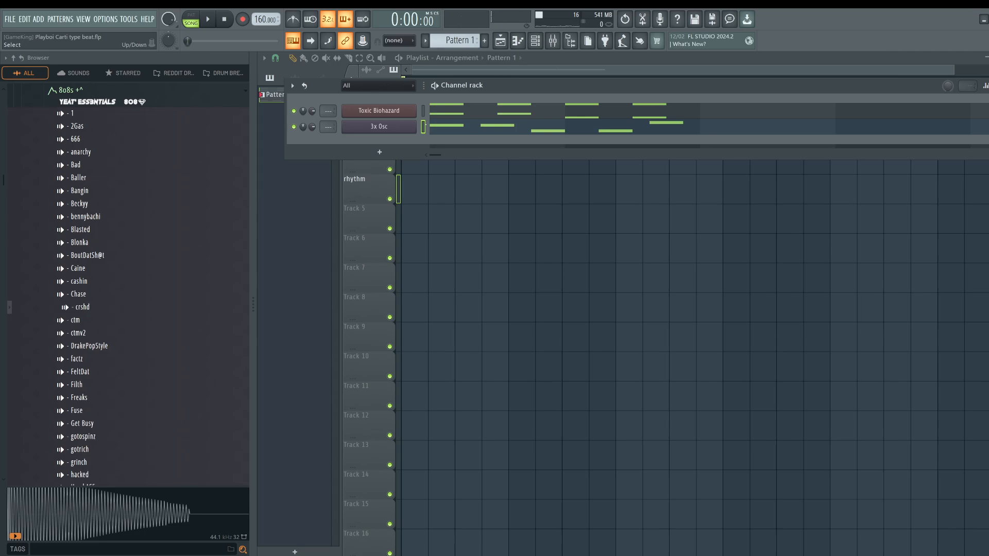
pyautogui.hotkey('ctrl', 'x')
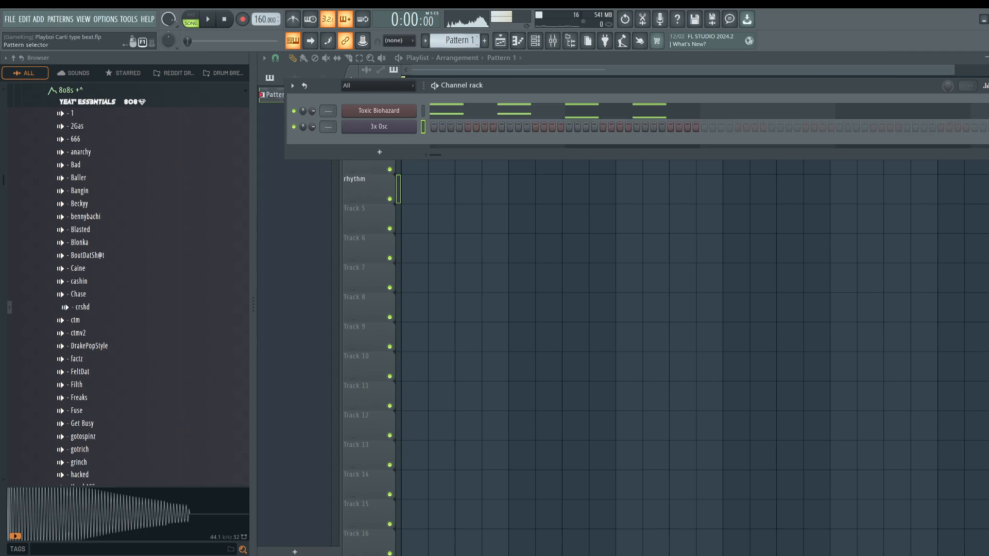
pyautogui.rightClick(454, 38)
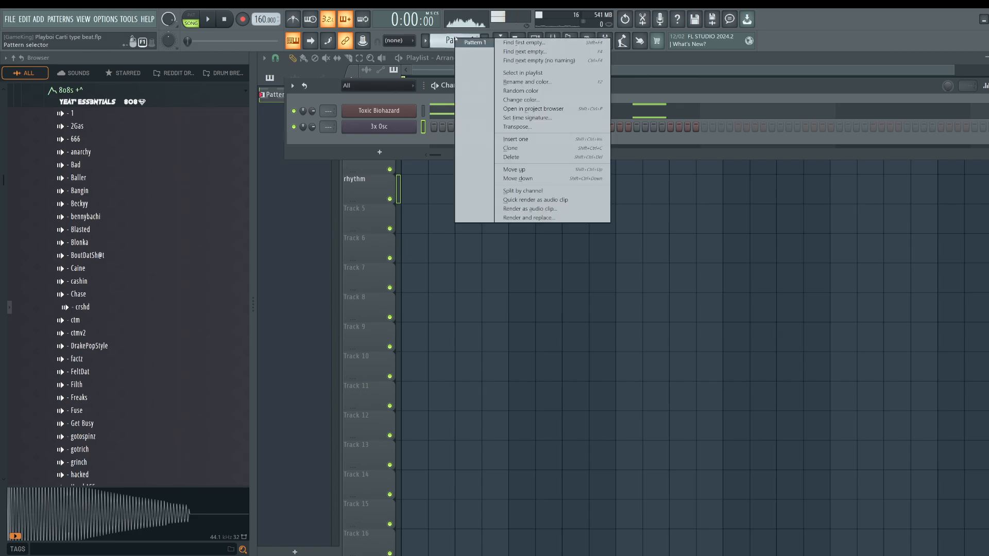
pyautogui.click(510, 42)
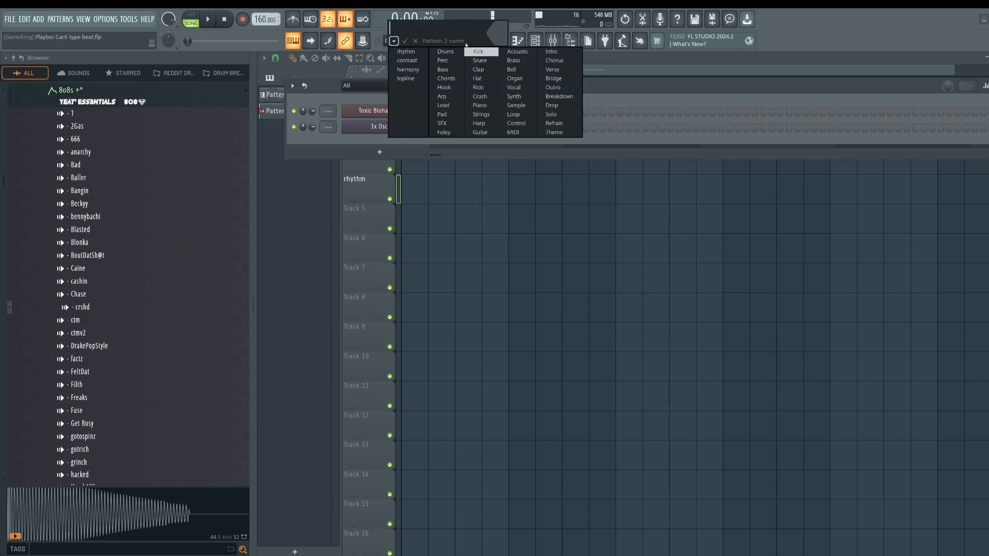
pyautogui.press('Return')
pyautogui.hotkey('ctrl', 'v')
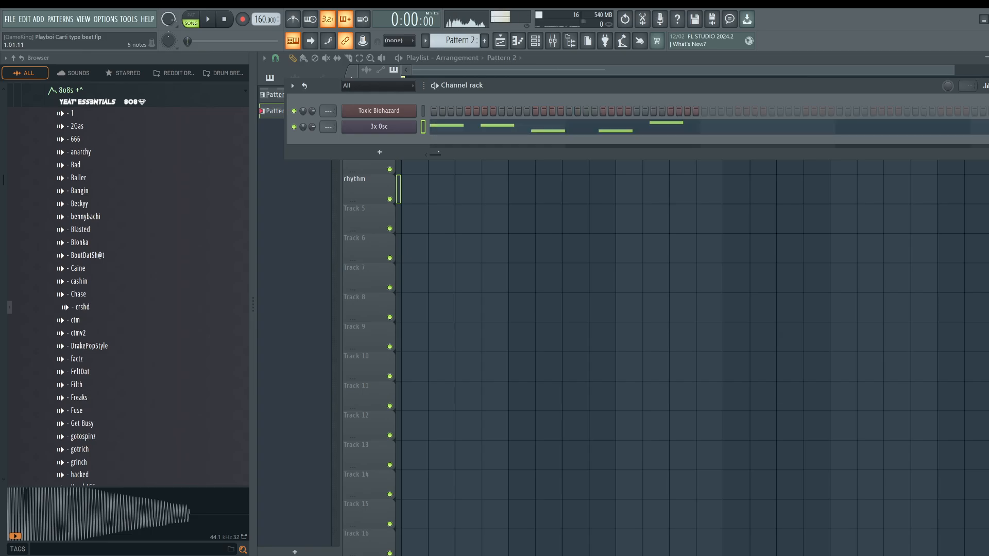
# - Hide the channel rack and fill bars 1 to 8 of the contrast track with four Pattern 2 clips
pyautogui.press('F6')
pyautogui.moveTo(417, 132); pyautogui.dragTo(397, 163)
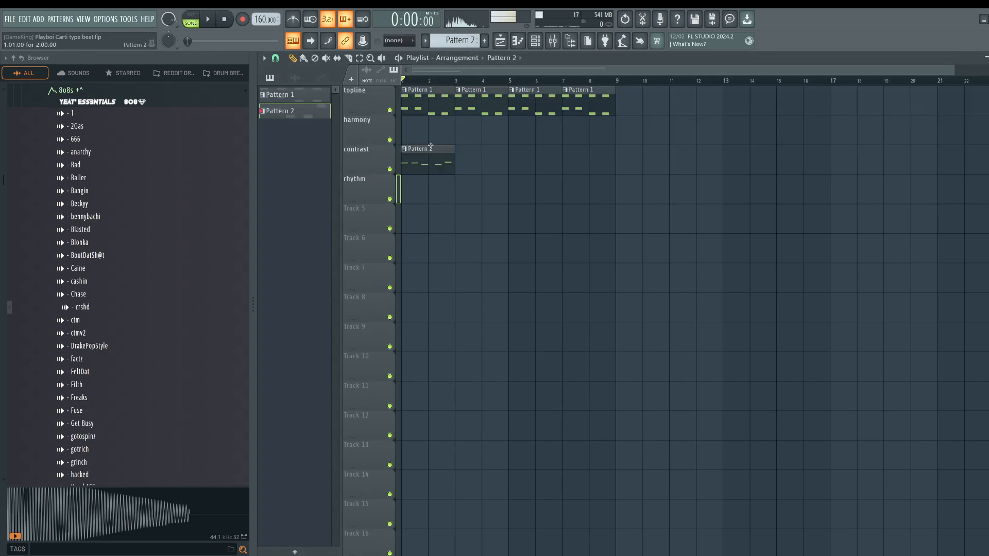
pyautogui.click(453, 159)
pyautogui.moveTo(511, 159); pyautogui.dragTo(414, 165)
pyautogui.hotkey('ctrl', 'b')
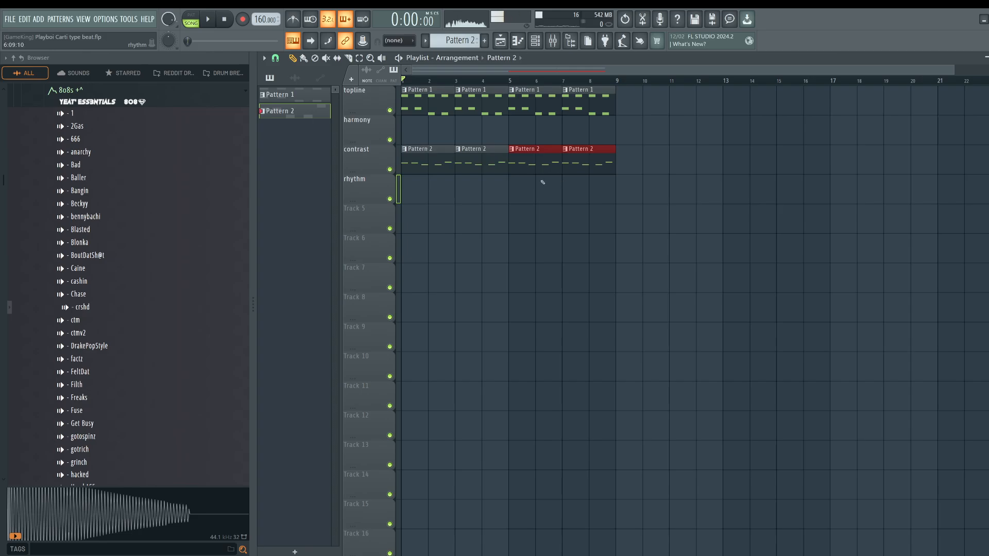
# - Clear the clip selection and play the arrangement from bar 1
pyautogui.keyDown('ctrl'); pyautogui.click(543, 181); pyautogui.keyUp('ctrl')
pyautogui.keyDown('ctrl'); pyautogui.click(375, 171); pyautogui.keyUp('ctrl')
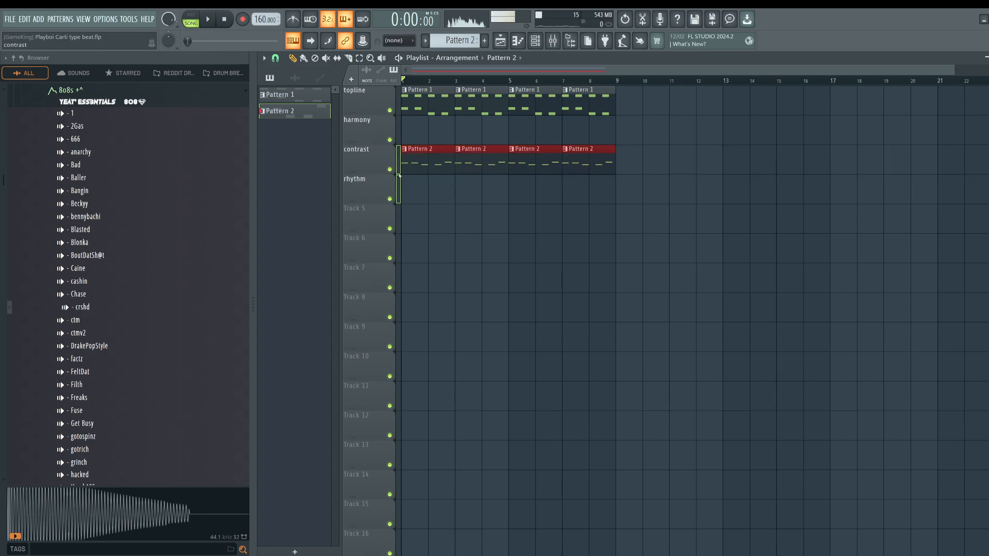
pyautogui.keyDown('ctrl'); pyautogui.click(451, 209); pyautogui.keyUp('ctrl')
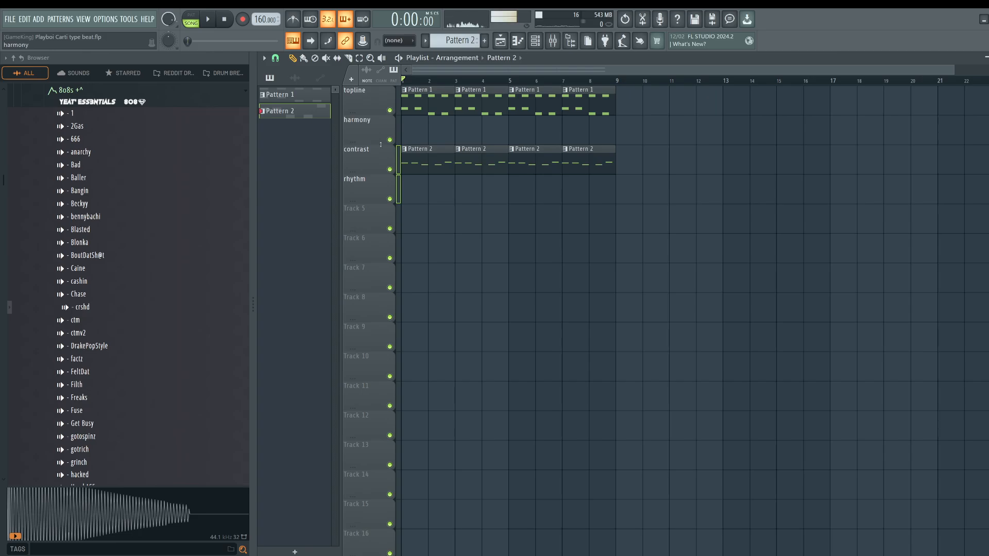
pyautogui.press('space')
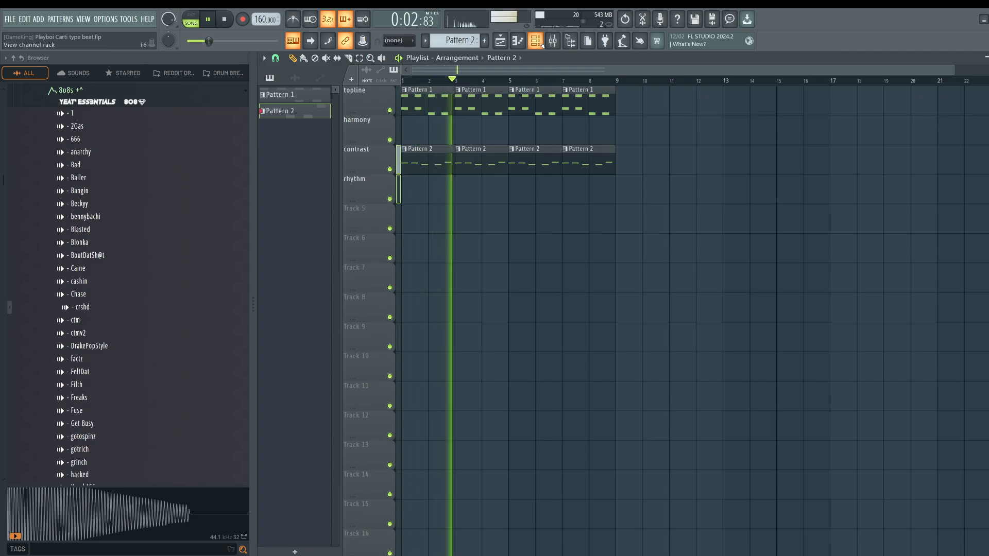
# - Stop playback and check the Toxic Biohazard synth's settings before returning to the playlist
pyautogui.press('space')
pyautogui.press('F6')
pyautogui.click(385, 117)
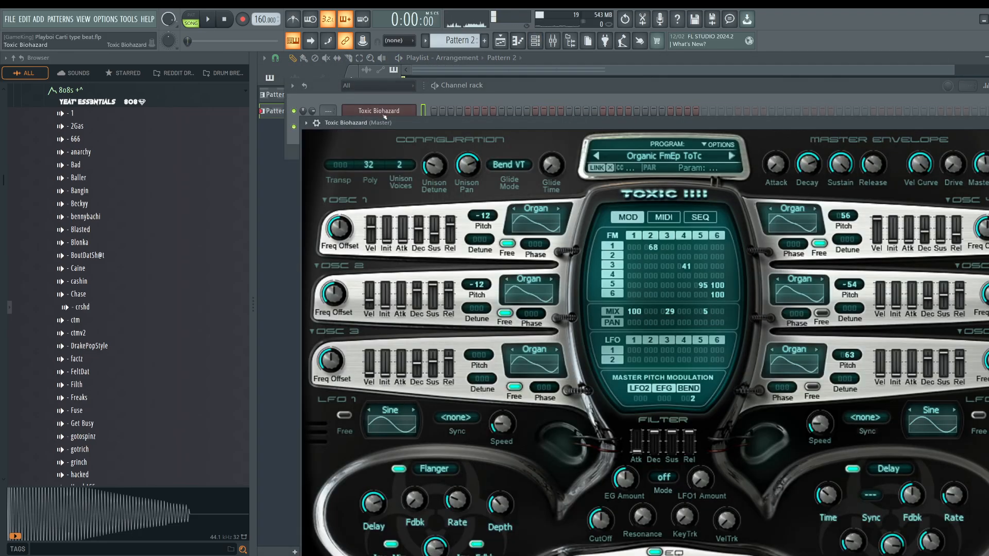
pyautogui.click(500, 45)
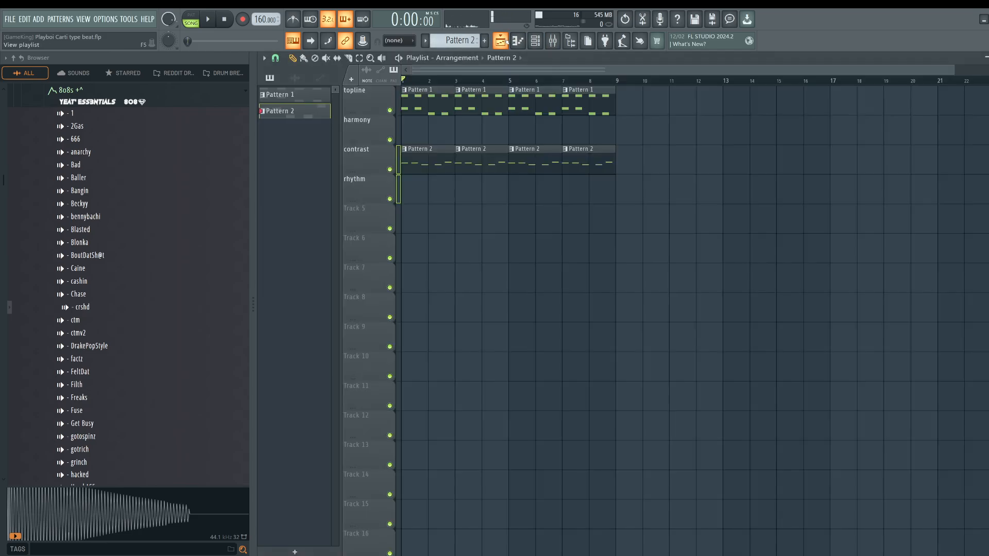
# - Move the four Pattern 1 clips from the topline track down to the harmony track and clear the clip selection
pyautogui.moveTo(622, 108); pyautogui.dragTo(400, 113)
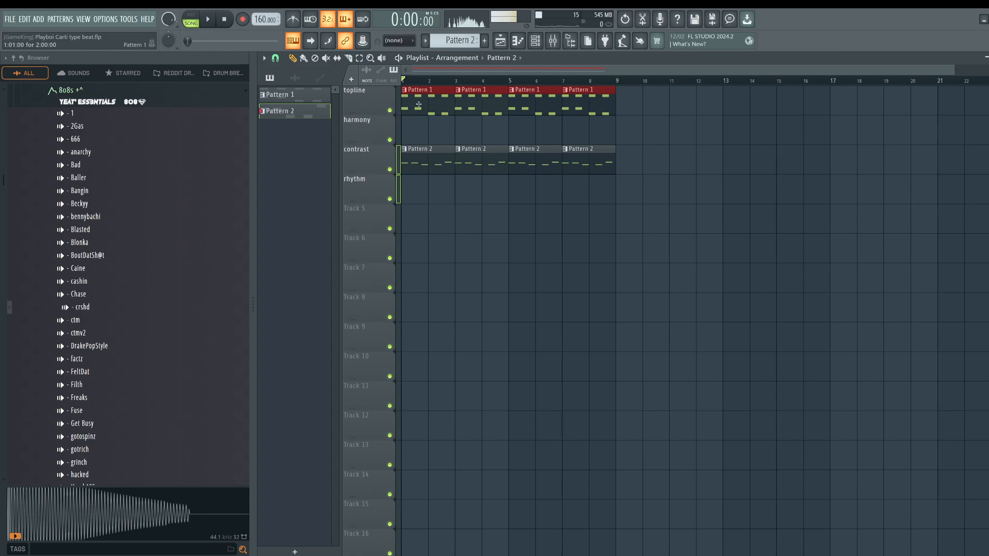
pyautogui.moveTo(417, 100); pyautogui.dragTo(417, 129)
pyautogui.keyDown('ctrl'); pyautogui.click(688, 143); pyautogui.keyUp('ctrl')
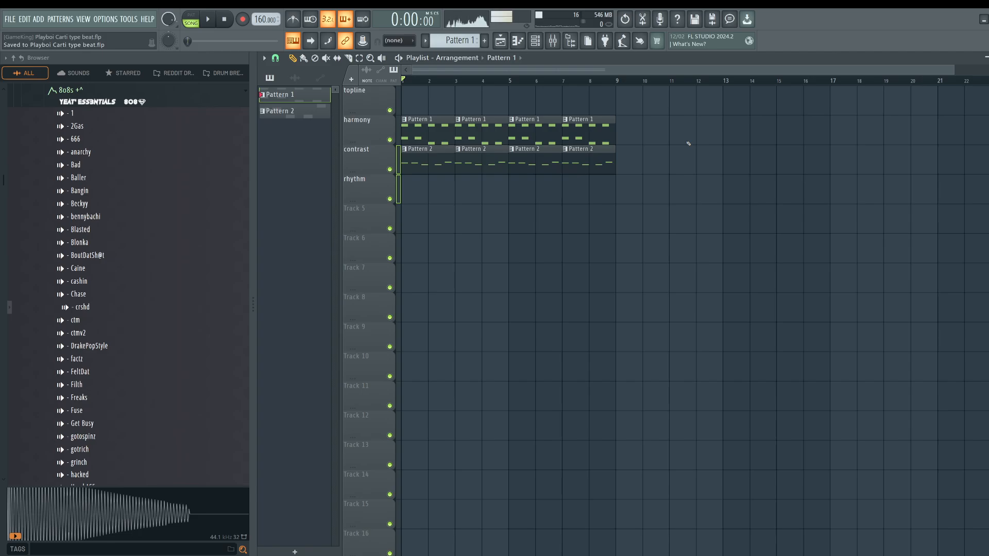
pyautogui.moveTo(689, 145); pyautogui.dragTo(433, 140)
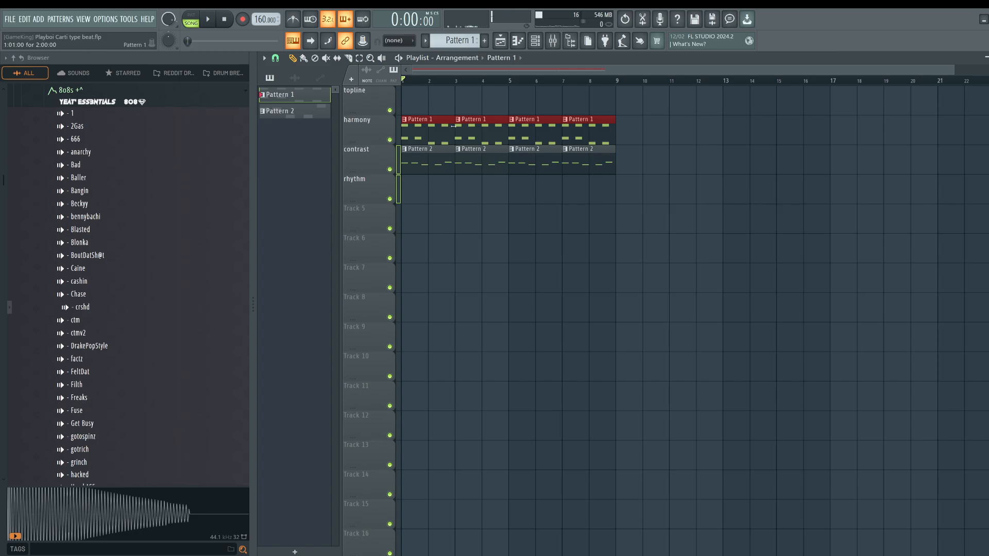
pyautogui.keyDown('ctrl'); pyautogui.click(480, 235); pyautogui.keyUp('ctrl')
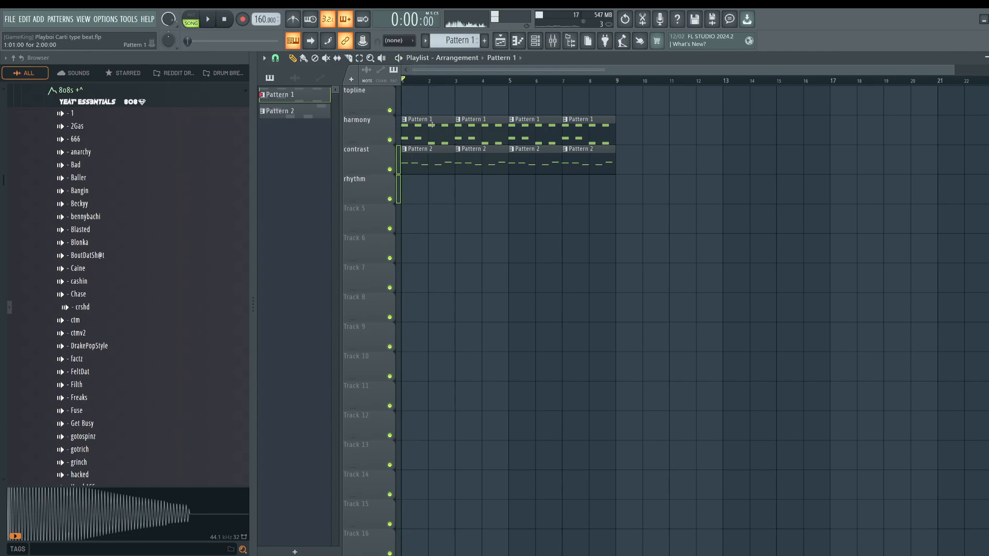
# - Show the whole Toxic Biohazard synth with the browser hidden and play the arrangement
pyautogui.click(535, 42)
pyautogui.click(379, 110)
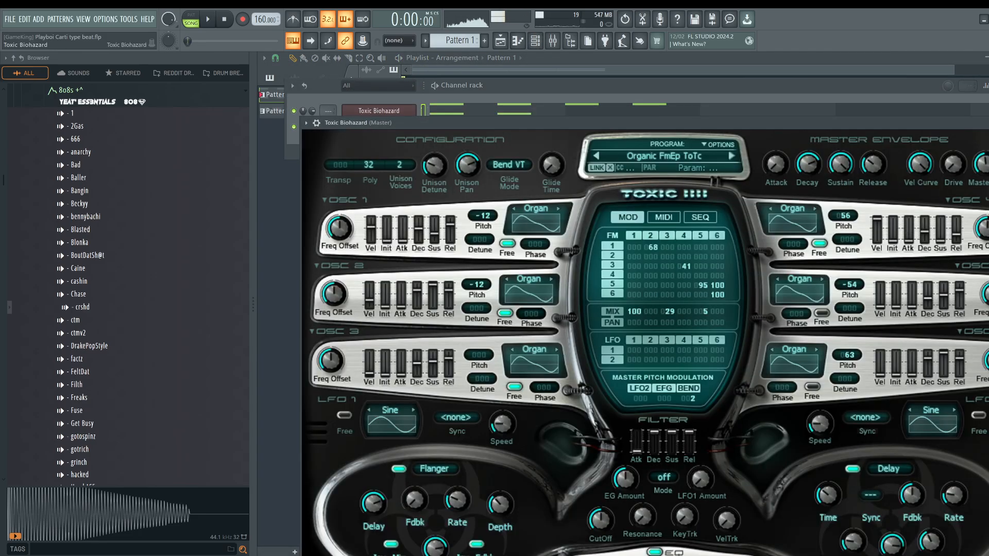
pyautogui.moveTo(454, 123); pyautogui.dragTo(503, 53)
pyautogui.click(575, 40)
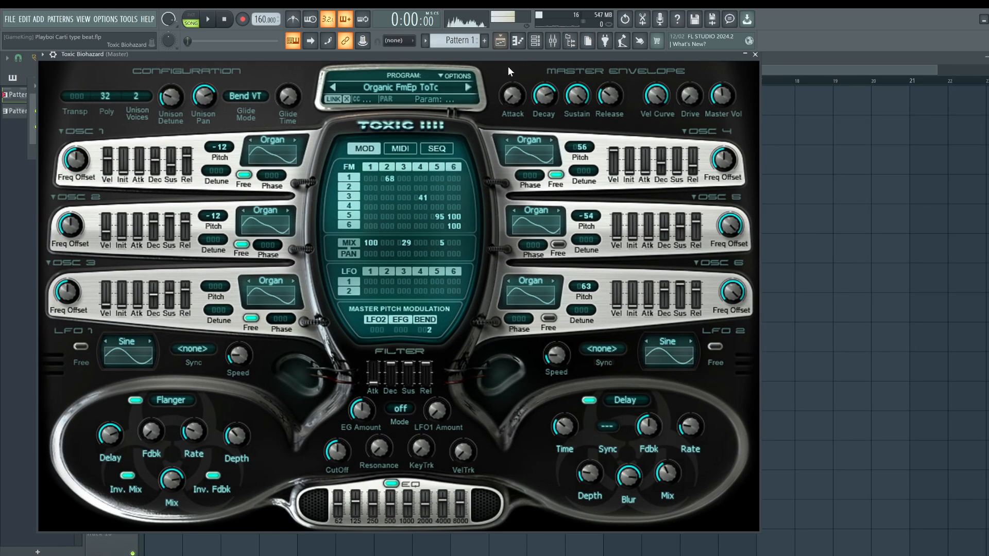
pyautogui.moveTo(513, 96); pyautogui.dragTo(509, 98)
pyautogui.press('space')
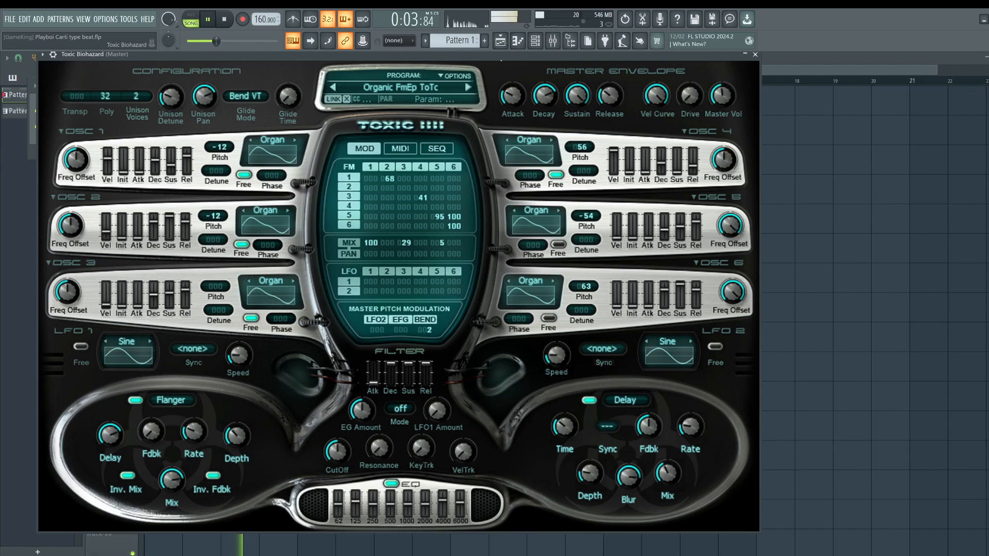
# - Set Toxic Biohazard's filter mode to LP and sweep its cutoff while the arrangement plays
pyautogui.click(401, 409)
pyautogui.click(435, 403)
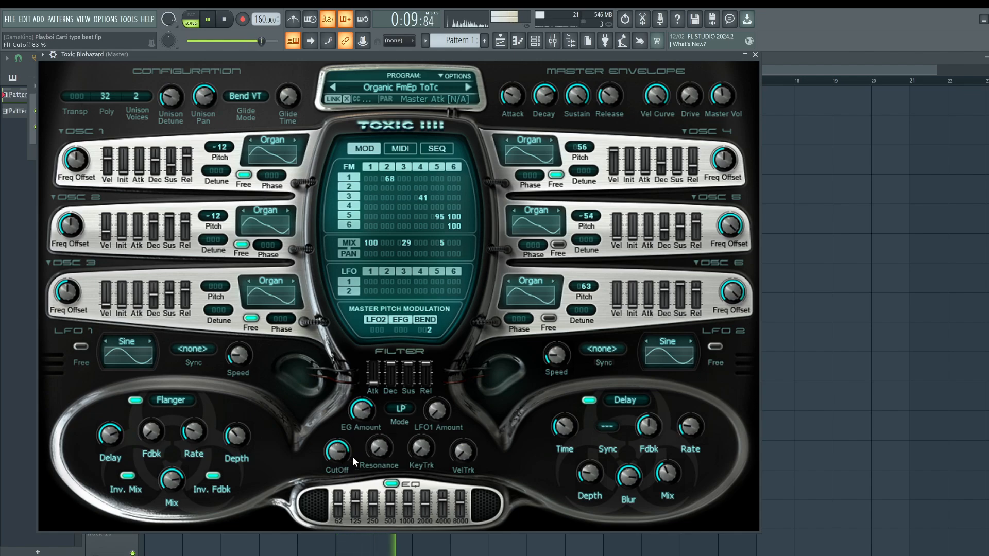
pyautogui.moveTo(338, 446)
pyautogui.mouseDown()
pyautogui.moveTo(338, 474)
pyautogui.moveTo(338, 445)
pyautogui.moveTo(380, 476)
pyautogui.moveTo(340, 437)
pyautogui.mouseUp()
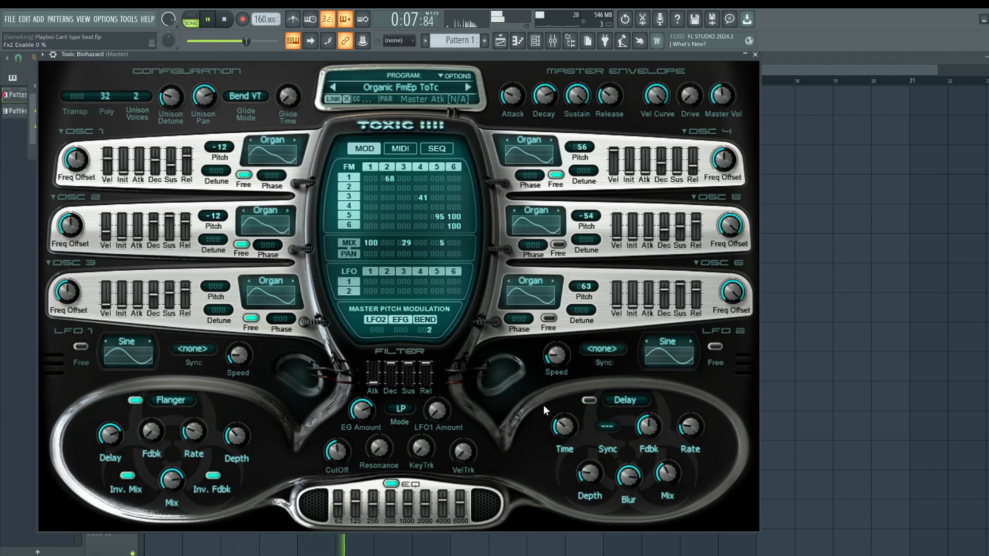
# - Replace Toxic Biohazard's Delay effect with an enabled Chorus at 56% mix and close the synth
pyautogui.click(625, 400)
pyautogui.click(679, 379)
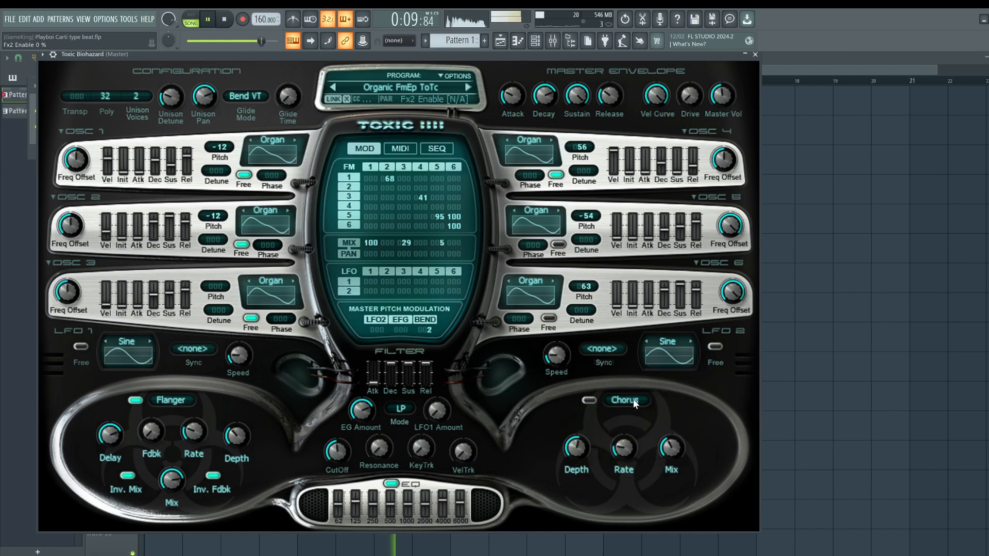
pyautogui.moveTo(671, 448); pyautogui.dragTo(668, 454)
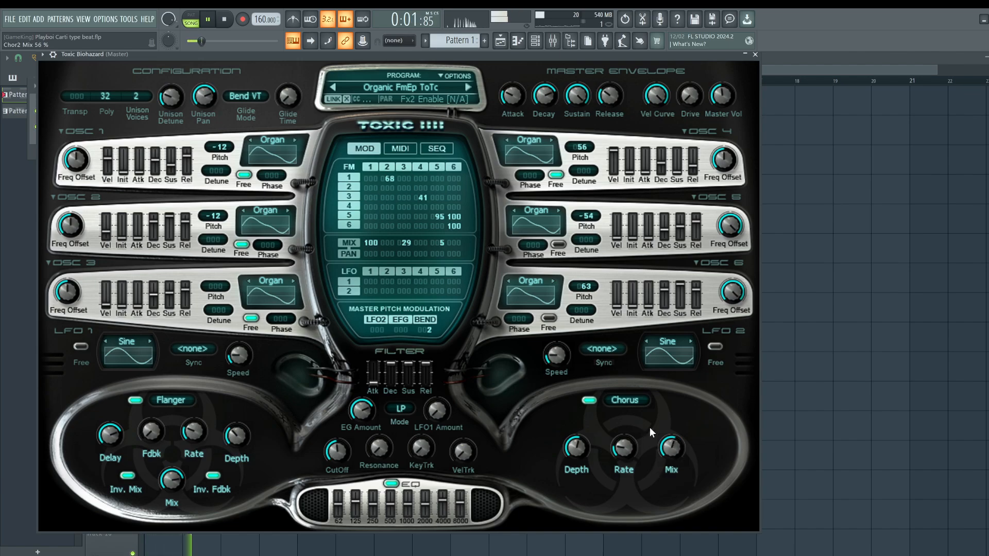
pyautogui.click(755, 54)
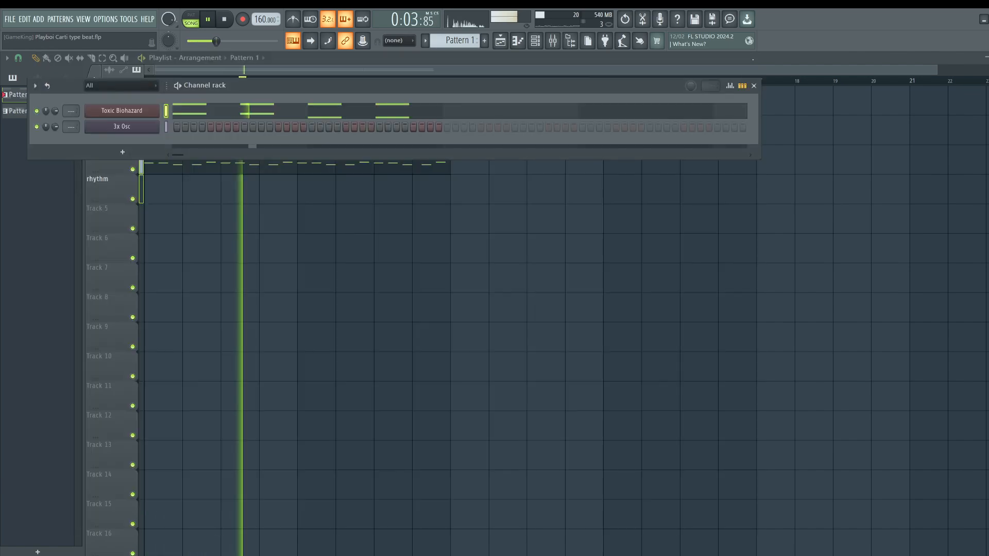
# - Stop playback, route the Toxic Biohazard and 3x Osc channels to mixer tracks 6 and 7, and return to the playlist
pyautogui.press('space')
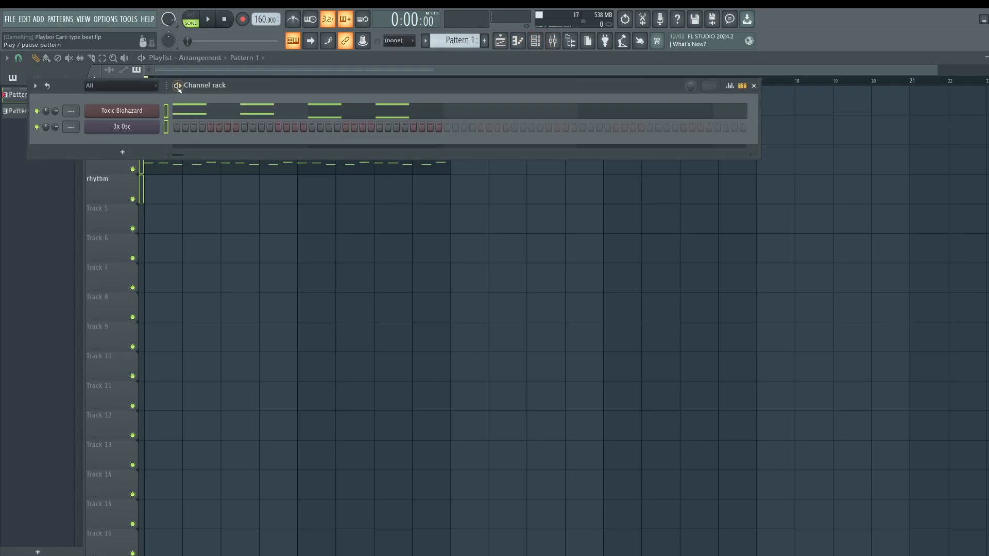
pyautogui.hotkey('ctrl', 'l')
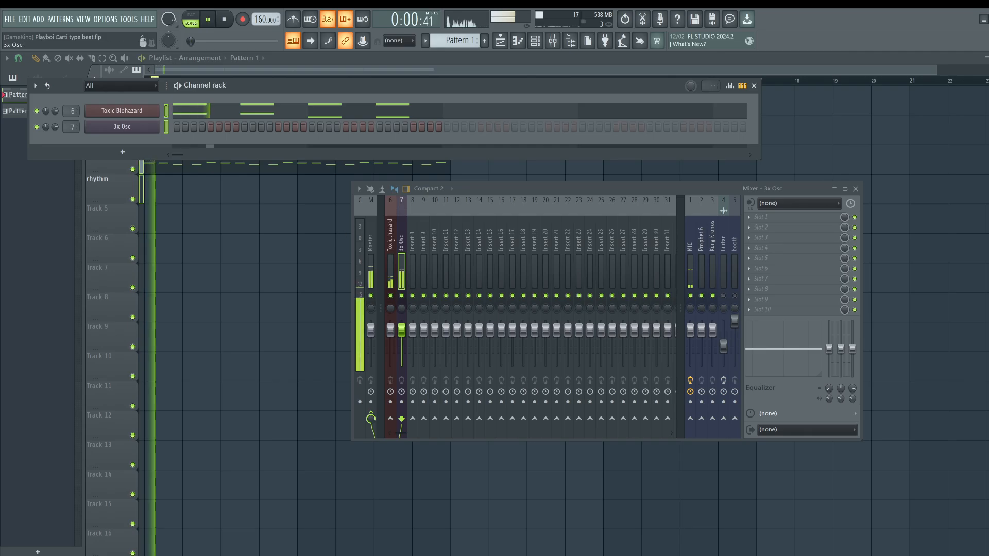
pyautogui.click(327, 260)
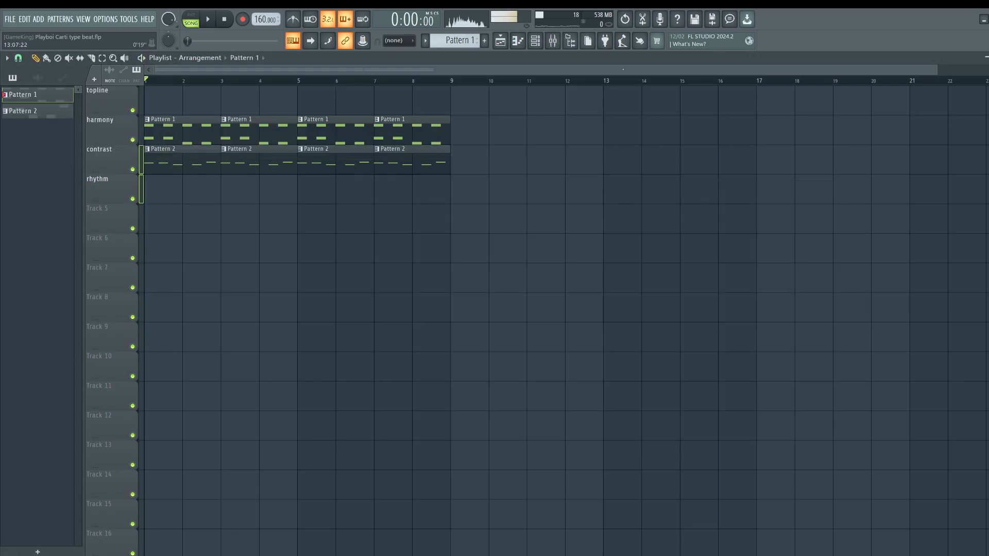
# - Bring back the browser and expand the ! Playboi Drum Kit folder under Friend Sounds, Reddit Drum Kits, Playboi Carti Drum Kits
pyautogui.click(570, 41)
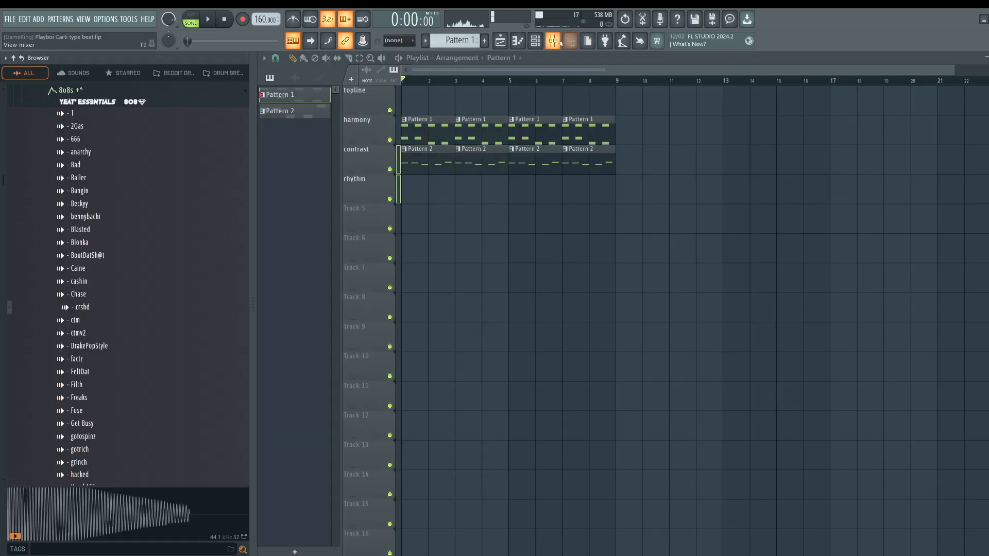
pyautogui.click(571, 41)
pyautogui.click(571, 41)
pyautogui.scroll(5, 23, 110)
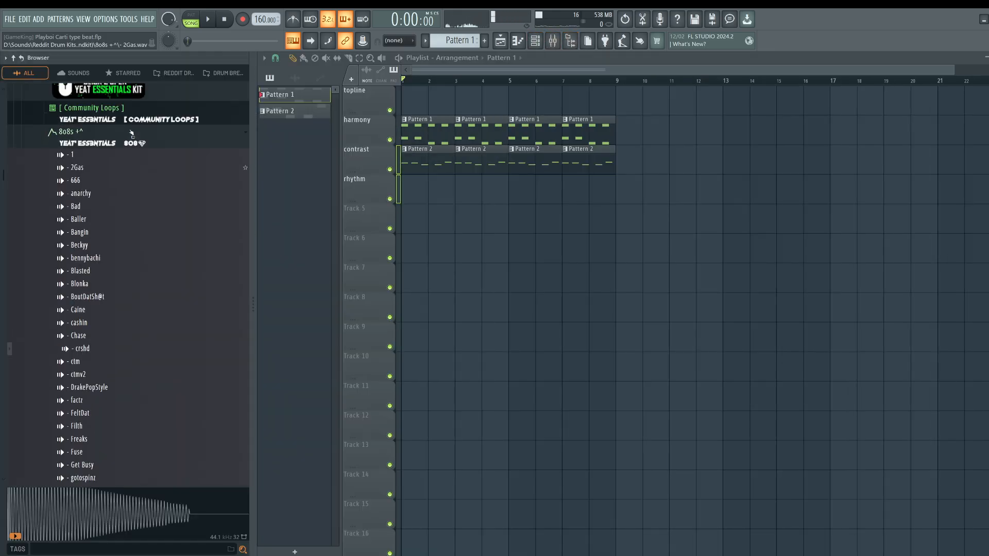
pyautogui.click(14, 59)
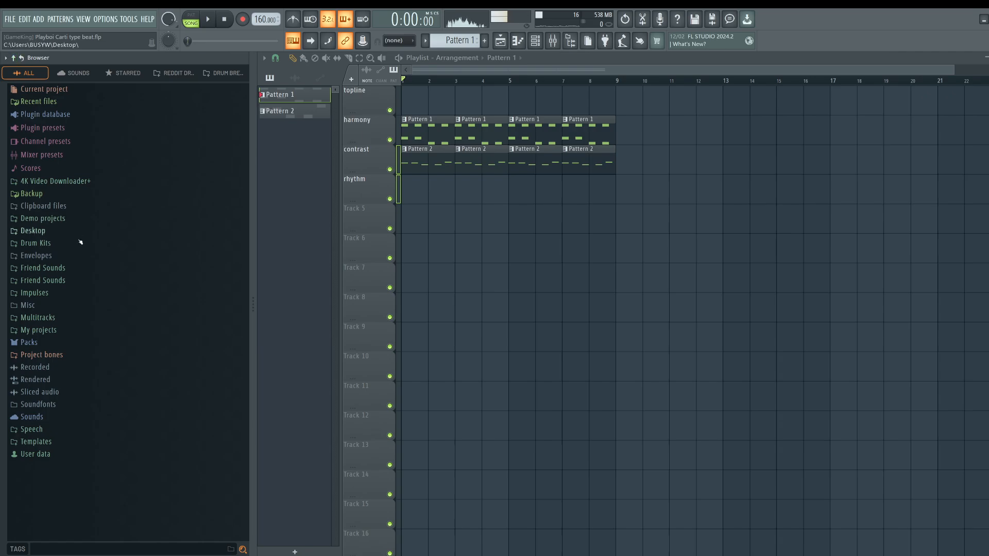
pyautogui.click(62, 268)
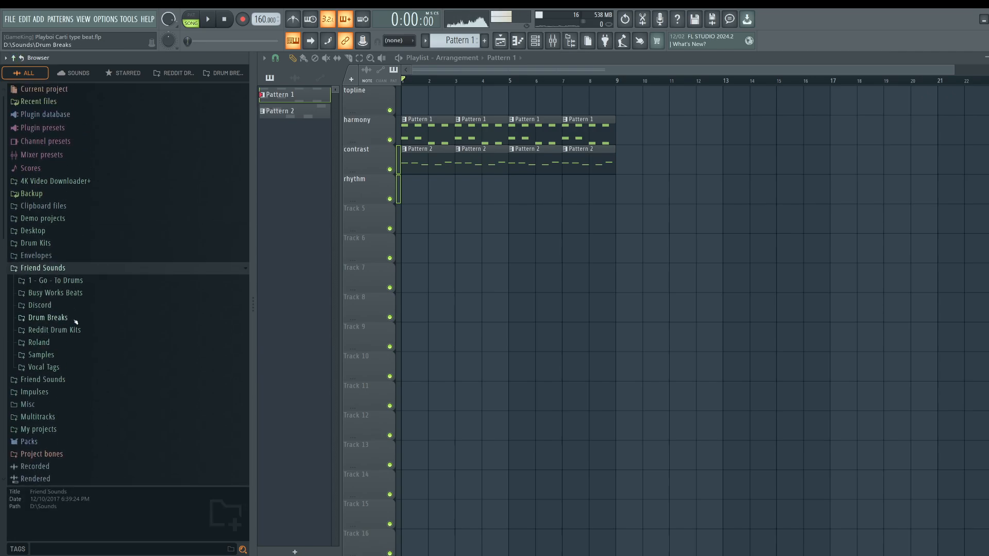
pyautogui.click(77, 329)
pyautogui.scroll(-8, 85, 333)
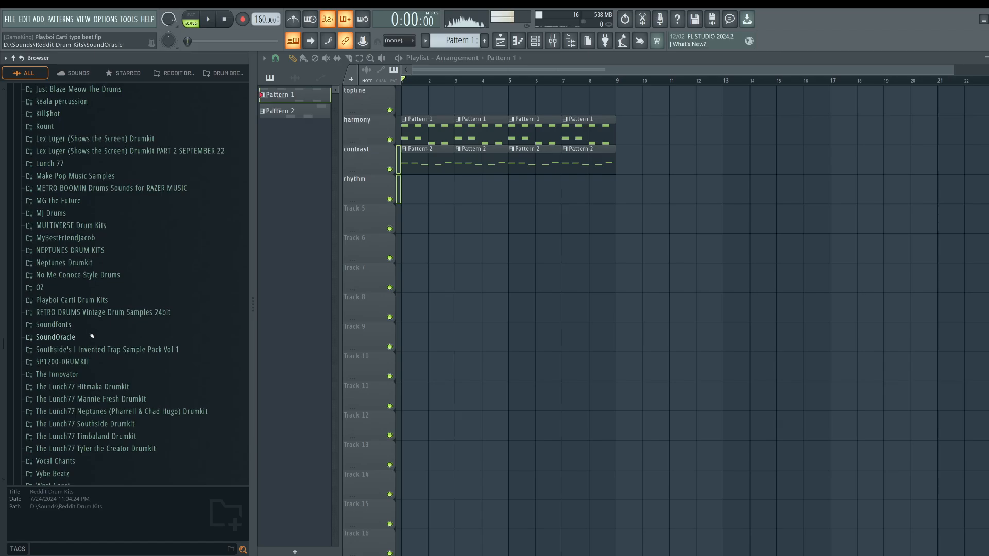
pyautogui.scroll(3, 92, 336)
pyautogui.click(70, 368)
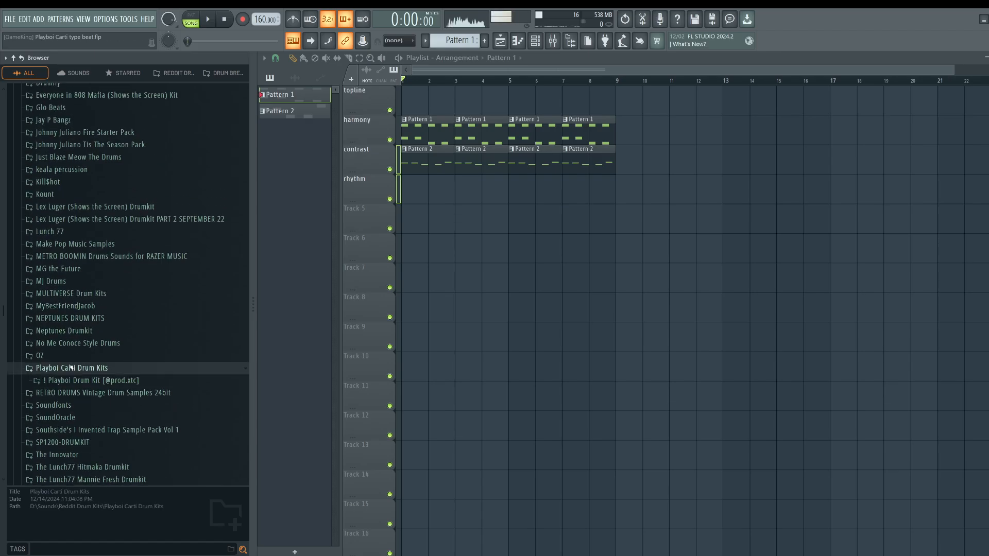
pyautogui.click(72, 380)
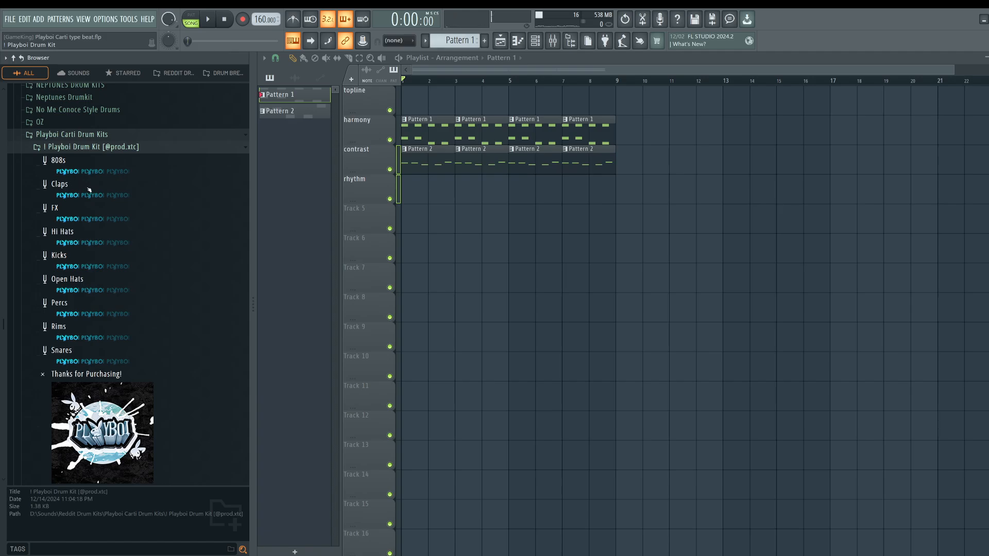
# - Audition the first samples in the kit's Claps folder and load the jojo clap into a new channel
pyautogui.click(85, 194)
pyautogui.click(92, 219)
pyautogui.click(94, 231)
pyautogui.click(93, 241)
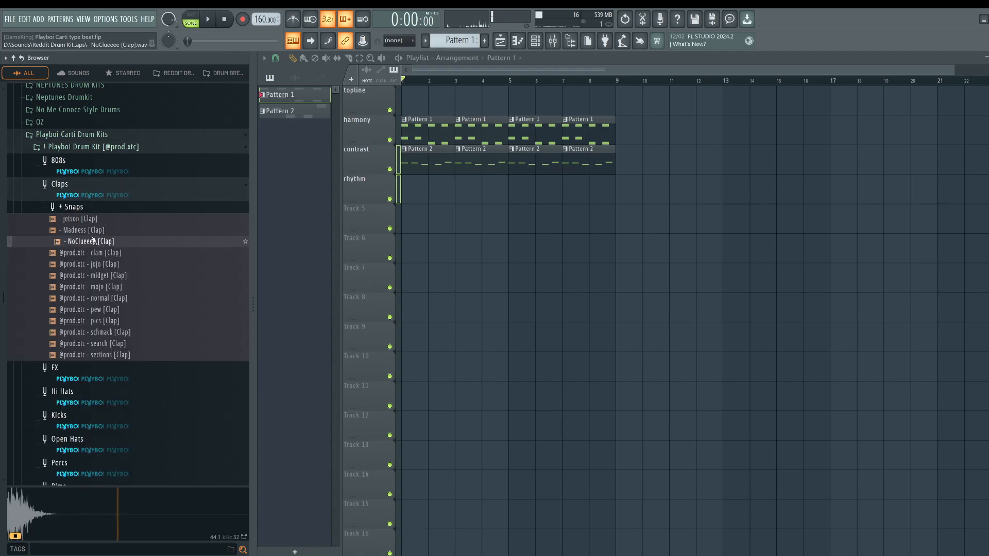
pyautogui.click(95, 253)
pyautogui.click(90, 265)
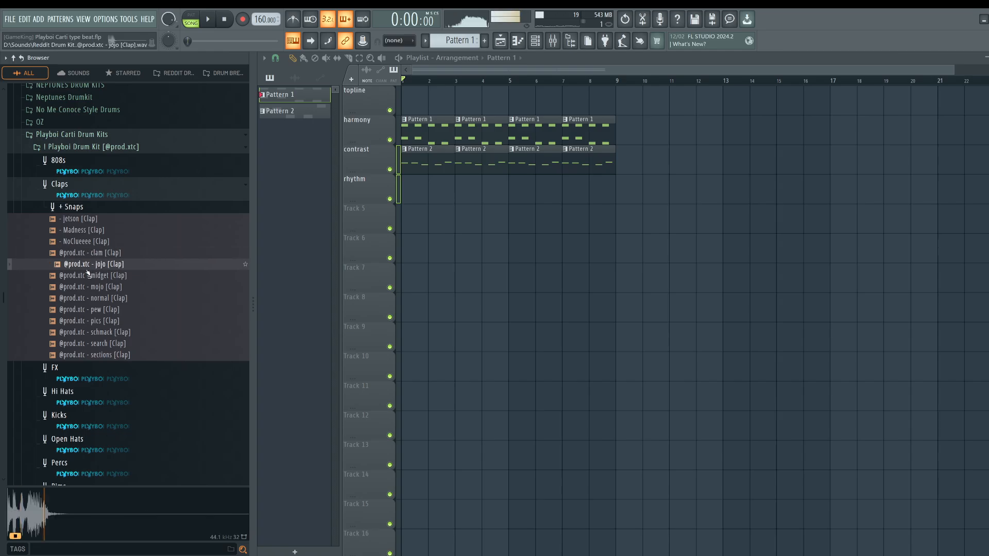
pyautogui.rightClick(87, 266)
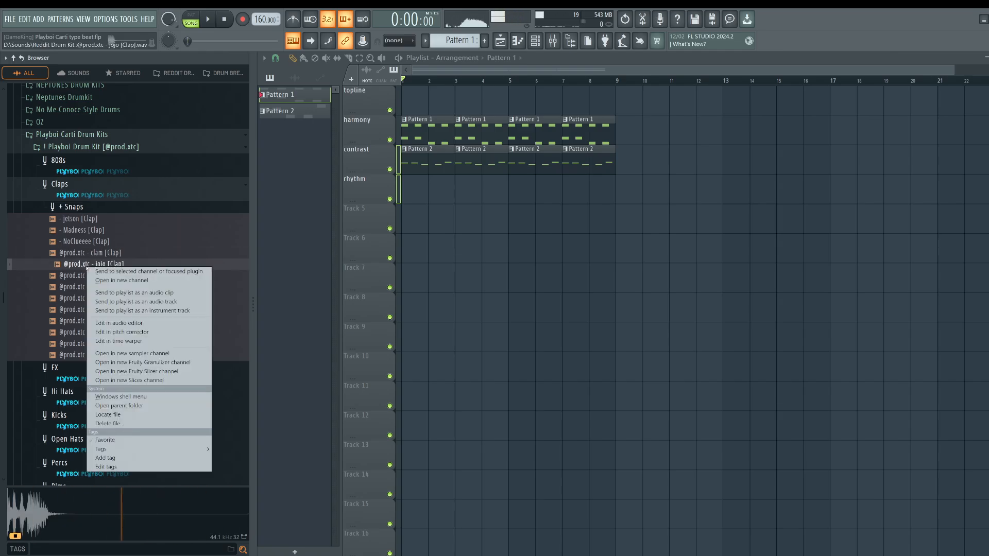
pyautogui.click(98, 281)
# - Audition the claps from midget through schmack and load the schmack clap into a new channel
pyautogui.click(88, 276)
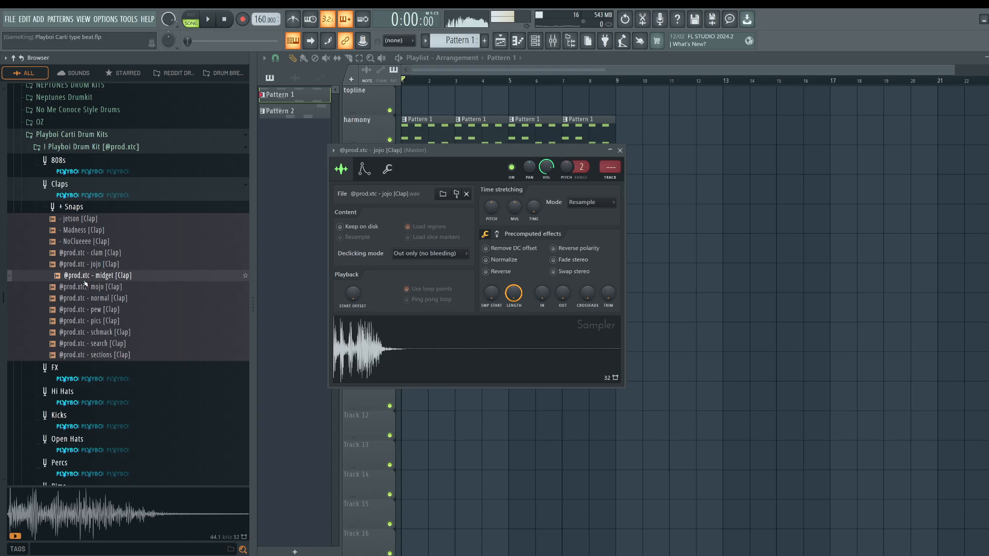
pyautogui.click(84, 286)
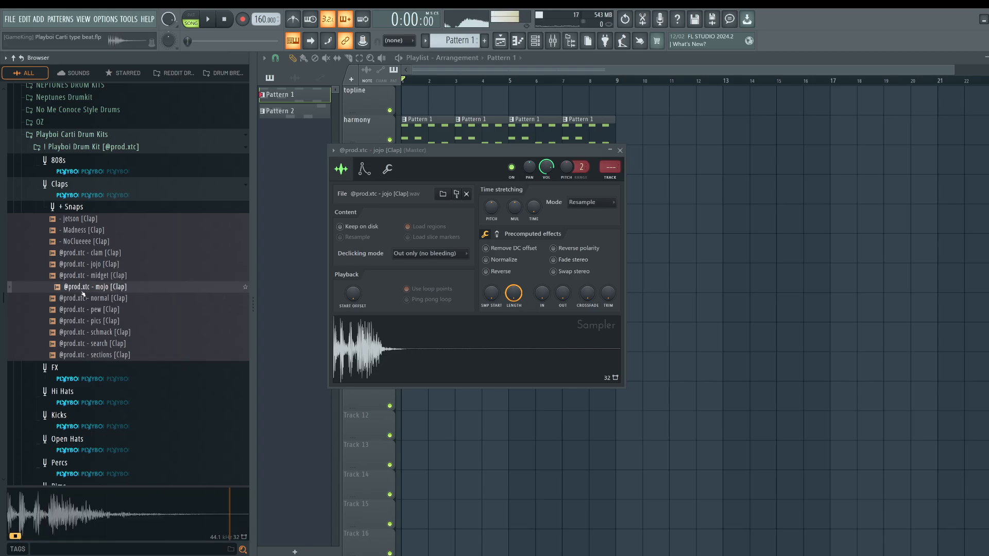
pyautogui.click(84, 299)
pyautogui.click(84, 309)
pyautogui.click(84, 321)
pyautogui.click(84, 332)
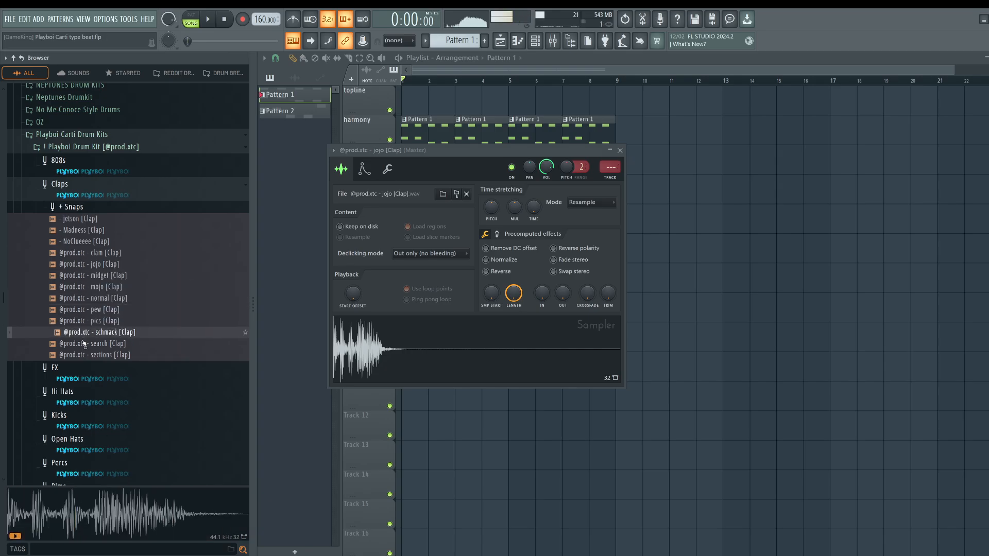
pyautogui.rightClick(83, 335)
pyautogui.click(98, 348)
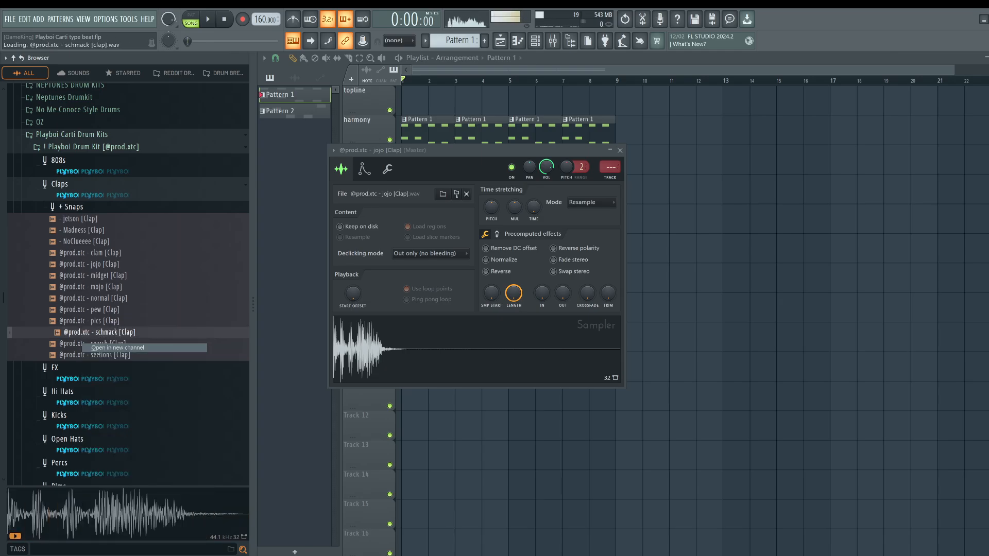
# - Audition the sections clap and load it into a new channel
pyautogui.click(91, 355)
pyautogui.rightClick(91, 362)
pyautogui.click(98, 360)
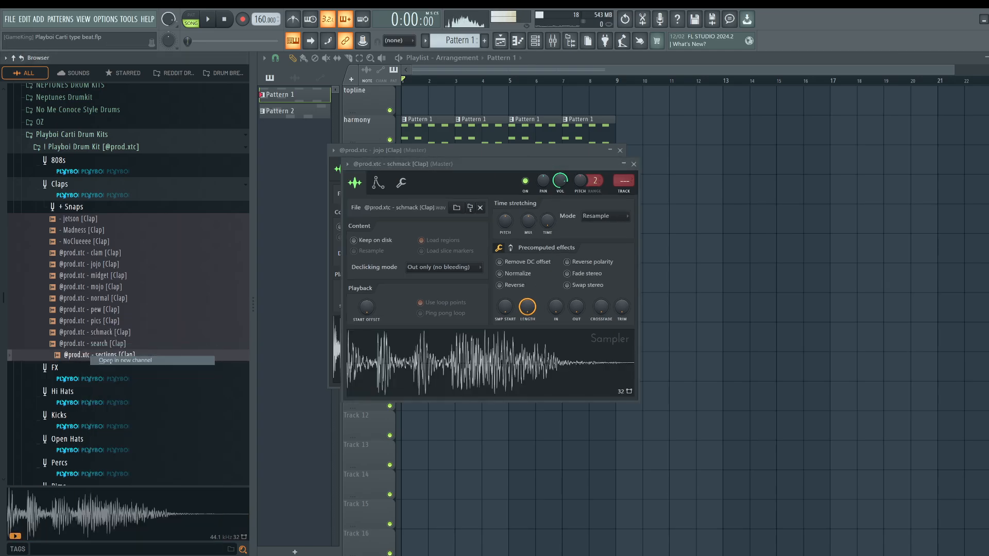
# - Route the three clap channels to mixer tracks 8, 9 and 10 and create an empty Pattern 3
pyautogui.click(535, 41)
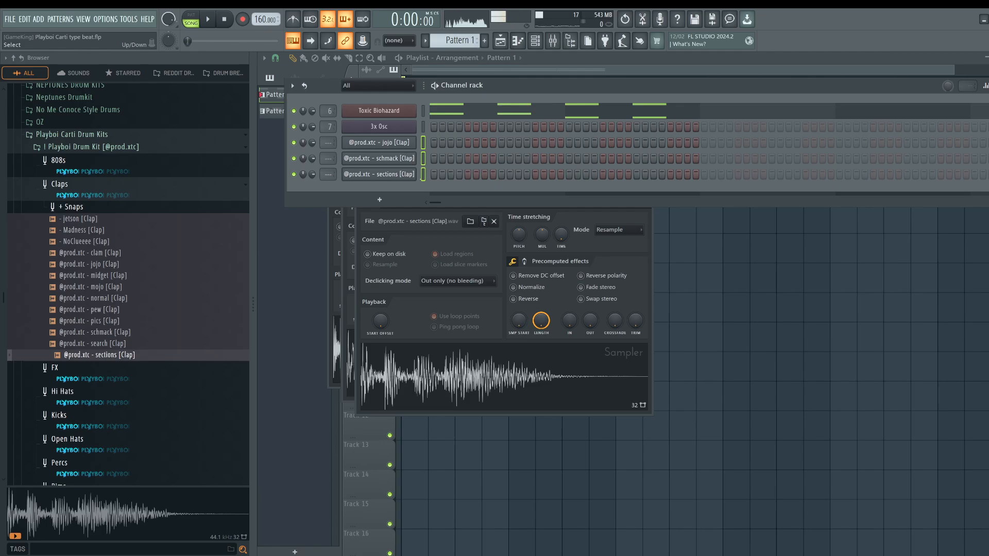
pyautogui.hotkey('ctrl', 'l')
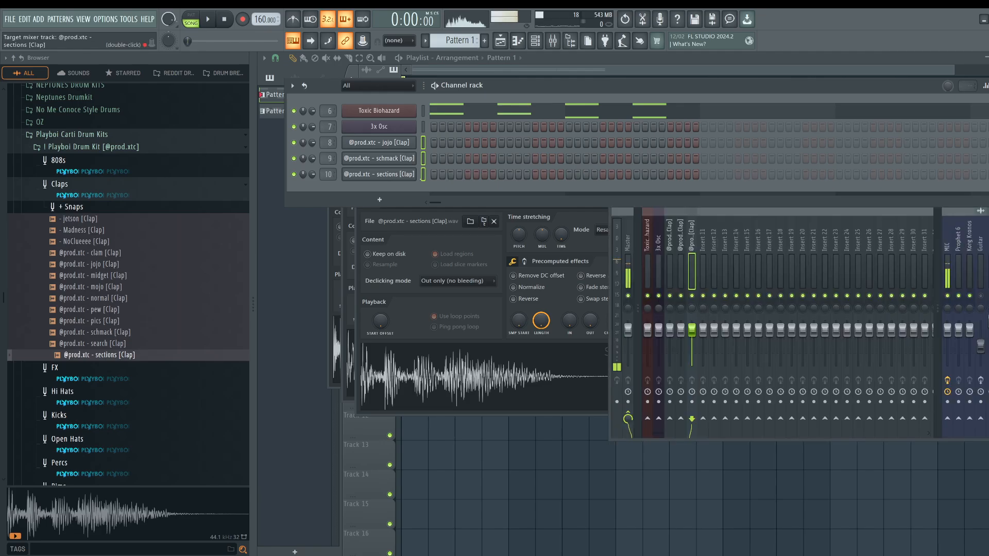
pyautogui.press('F4')
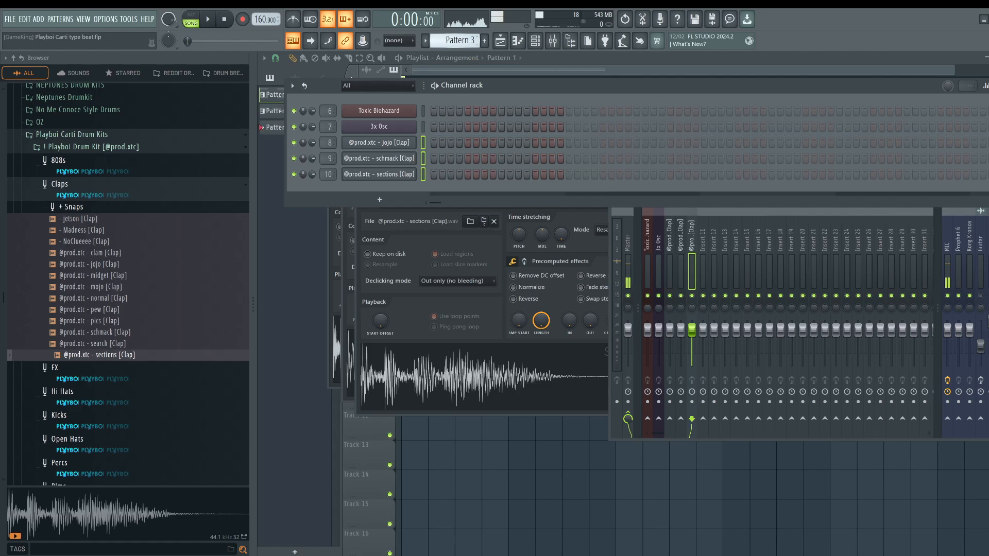
# - Place Pattern 3 at the start of the rhythm track and add jojo clap hits on steps 9 and 25
pyautogui.press('F12')
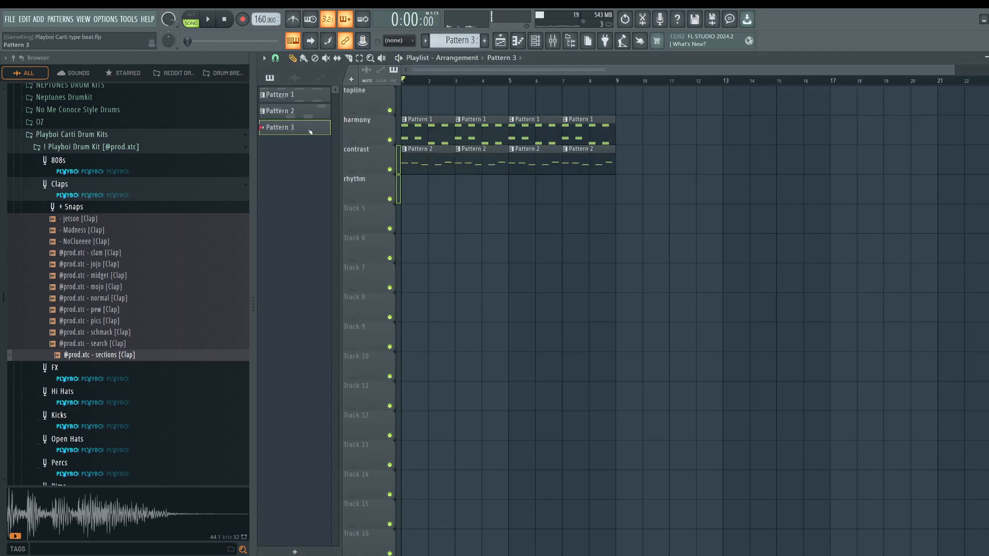
pyautogui.moveTo(281, 127); pyautogui.dragTo(412, 195)
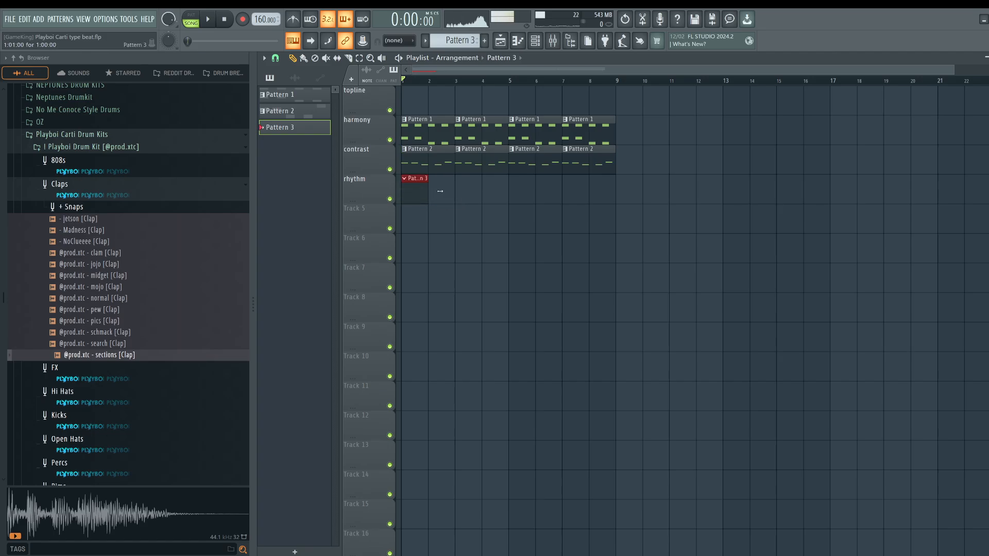
pyautogui.press('F6')
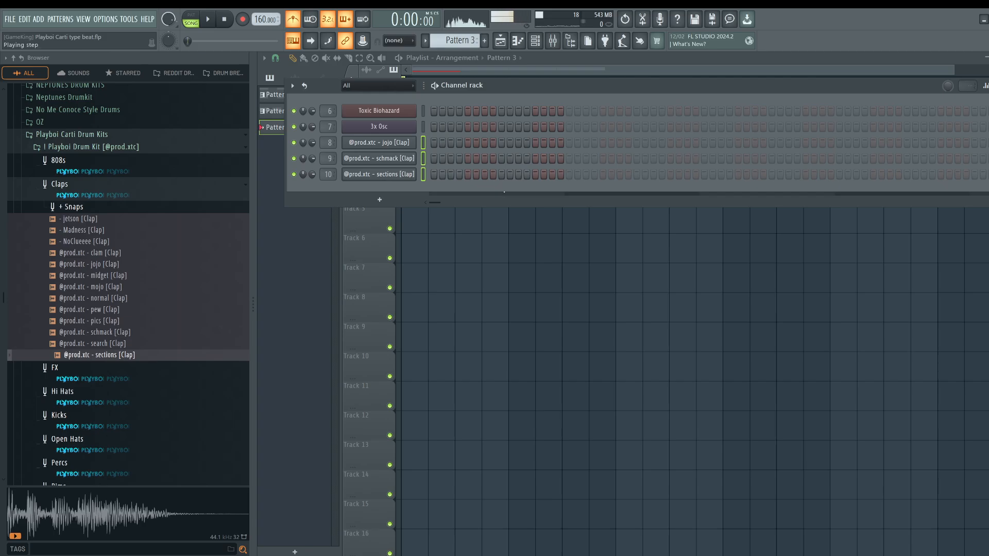
pyautogui.click(502, 143)
pyautogui.press('space')
pyautogui.click(637, 144)
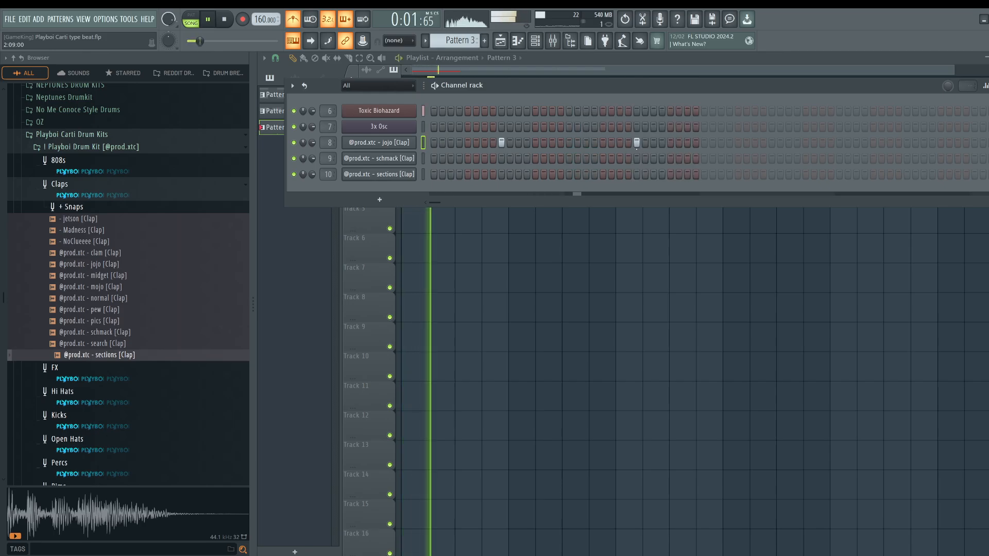
pyautogui.press('space')
# - Duplicate the Pattern 3 clip three times along the rhythm track to fill it up to bar 9, and play the arrangement
pyautogui.press('F6')
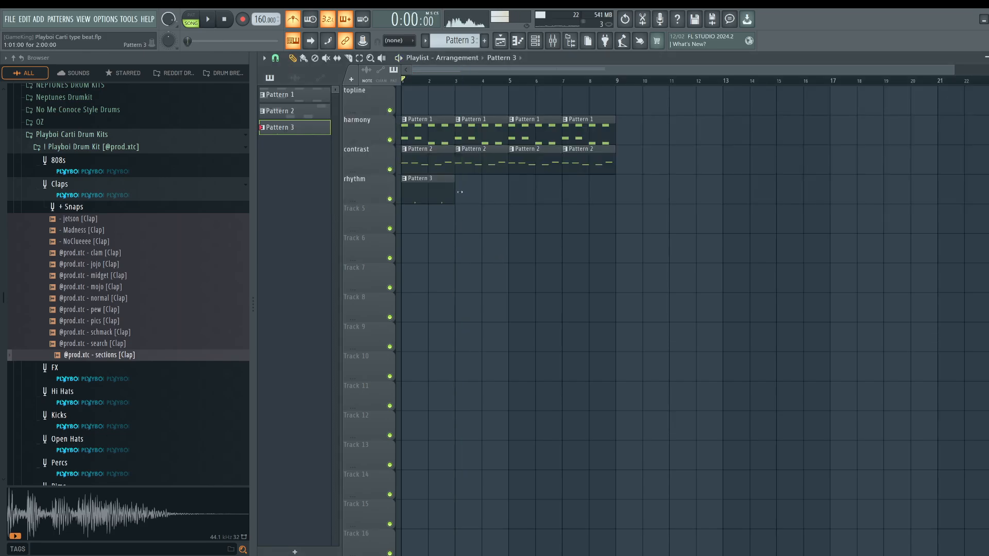
pyautogui.click(444, 191)
pyautogui.hotkey('ctrl', 'b')
pyautogui.hotkey('ctrl', 'b')
pyautogui.hotkey('ctrl', 'b')
pyautogui.press('space')
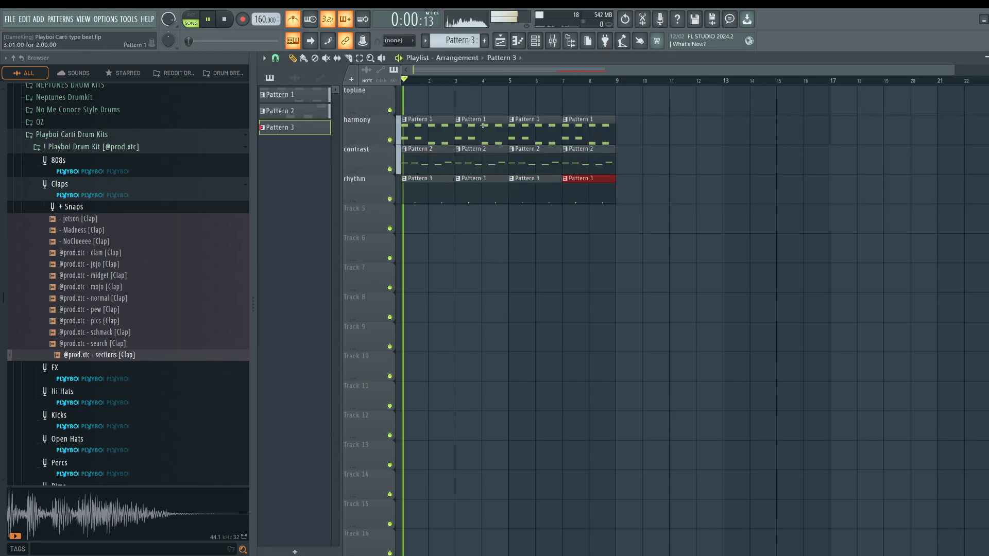
# - Audition the first samples in the kit's Hi Hats folder and load the boof hi-hat into a new channel
pyautogui.press('F6')
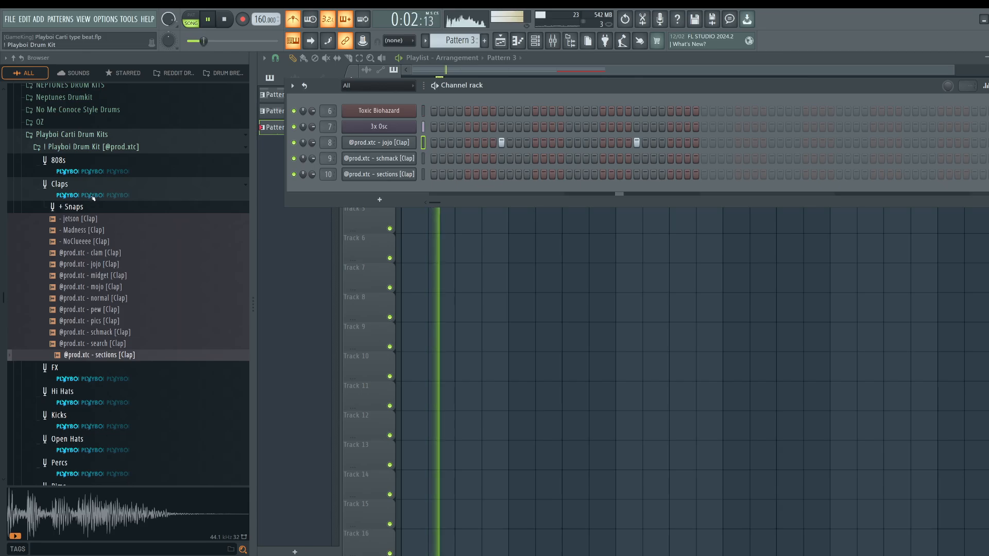
pyautogui.click(59, 184)
pyautogui.click(62, 237)
pyautogui.click(90, 183)
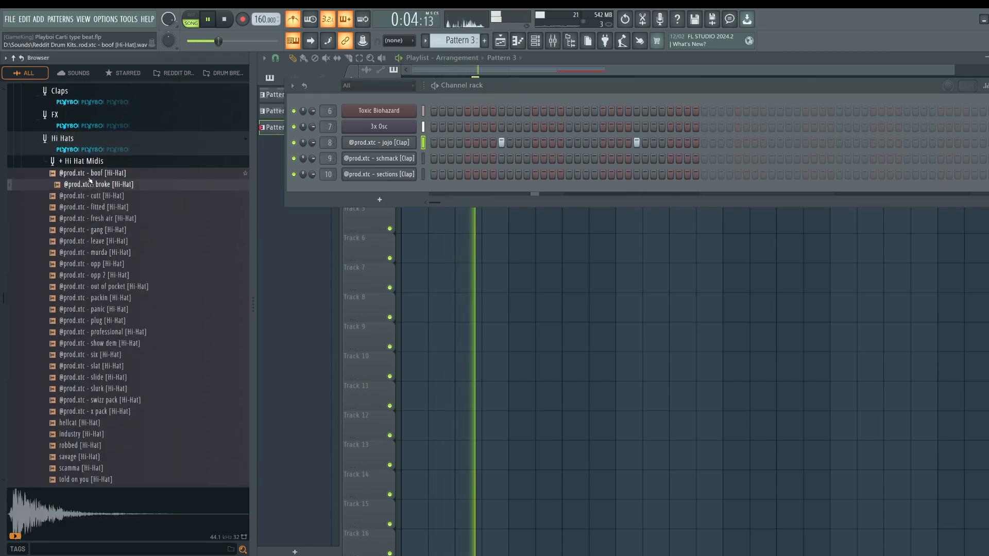
pyautogui.click(90, 176)
pyautogui.click(93, 195)
pyautogui.click(94, 175)
pyautogui.rightClick(92, 175)
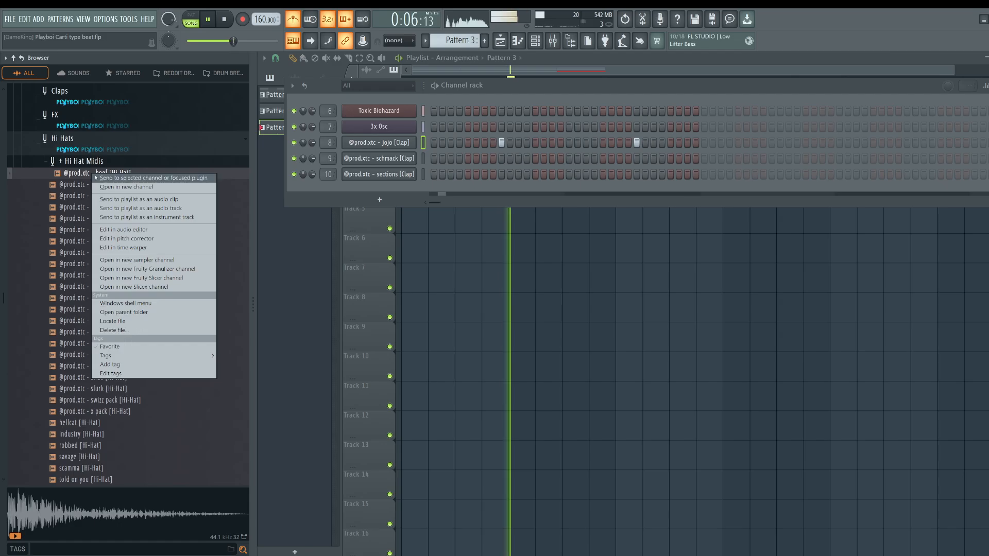
pyautogui.click(103, 184)
pyautogui.click(551, 82)
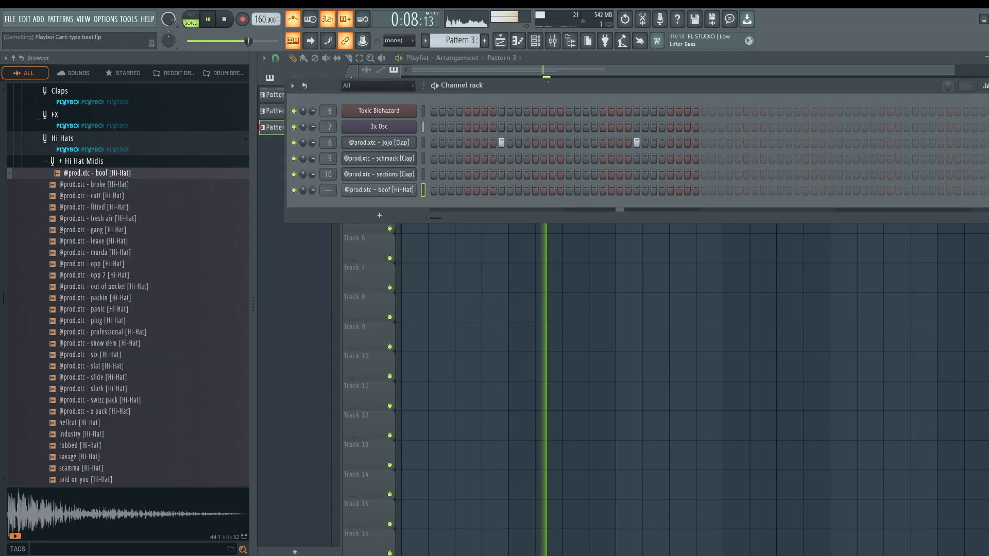
# - Route the boof hi-hat to mixer track 11, fill its row every two steps in Pattern 3 and play the song
pyautogui.hotkey('ctrl', 'l')
pyautogui.press('space')
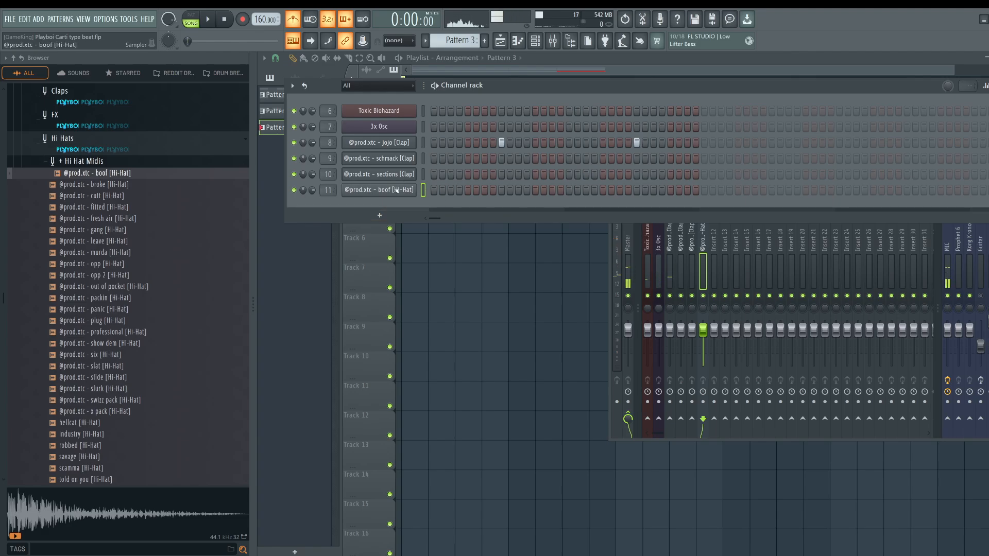
pyautogui.rightClick(397, 190)
pyautogui.click(546, 218)
pyautogui.press('space')
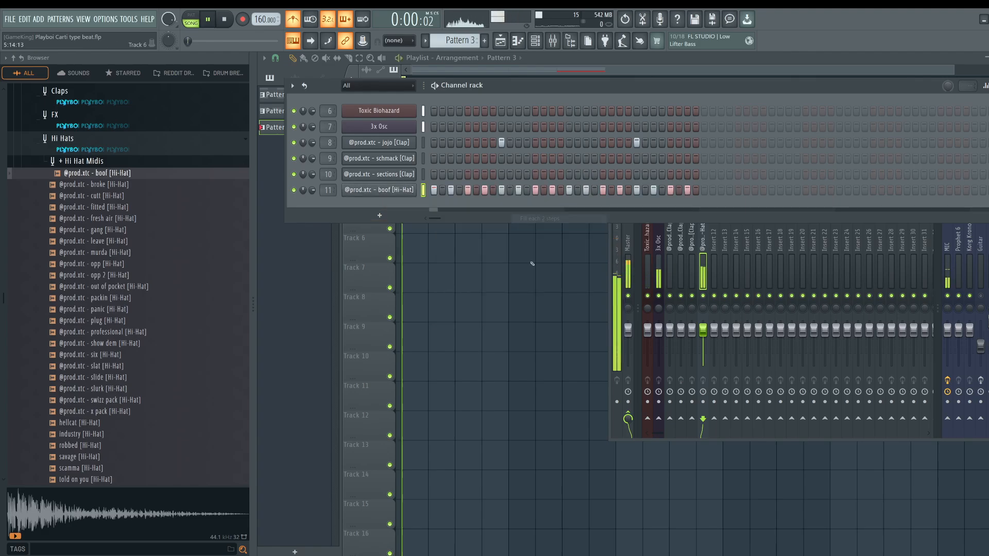
# - Turn off the metronome and lower the boof hi-hat's channel volume
pyautogui.rightClick(494, 266)
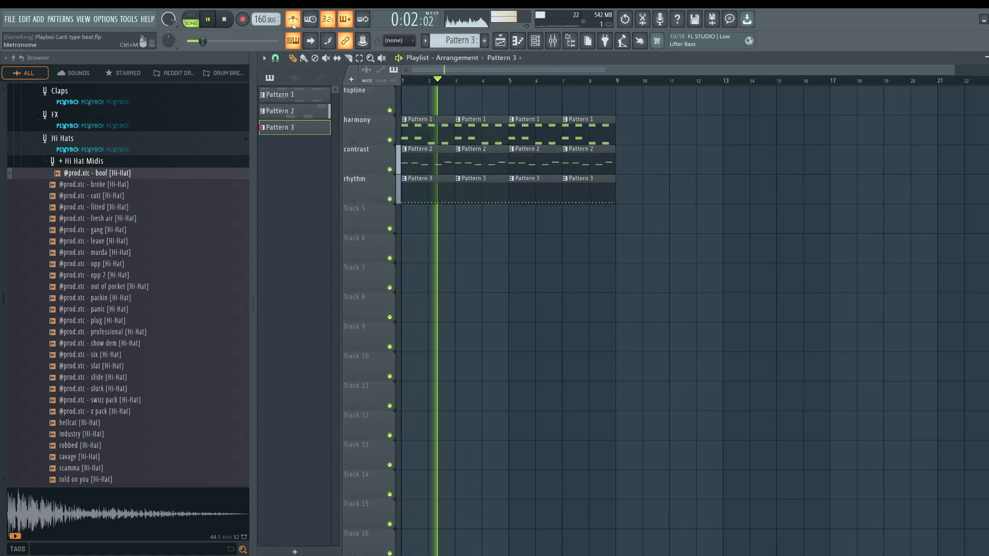
pyautogui.click(535, 40)
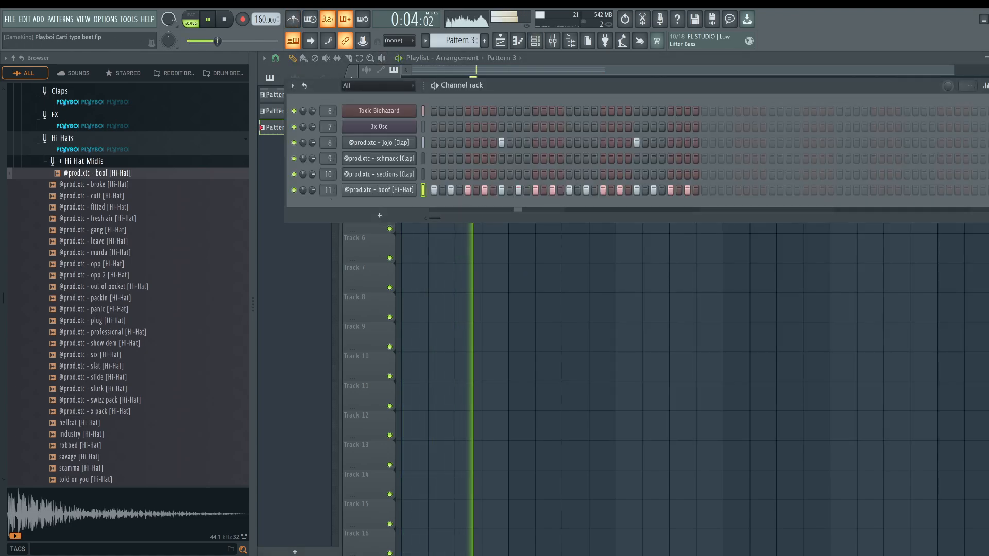
pyautogui.moveTo(313, 190); pyautogui.dragTo(312, 204)
pyautogui.rightClick(457, 241)
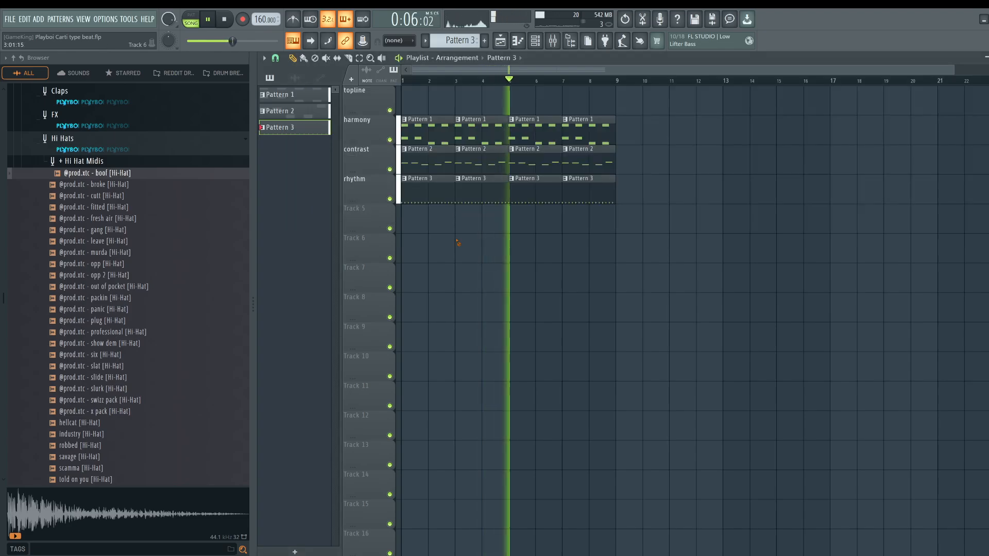
# - Change the first effect in Toxic Biohazard to Delay with a mix of 66%, and close the plugin
pyautogui.click(552, 41)
pyautogui.click(535, 41)
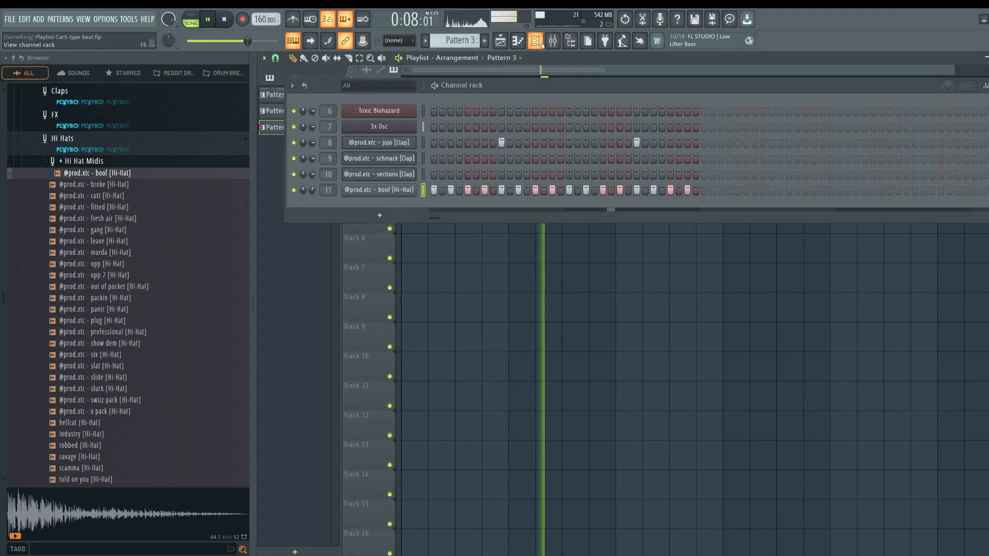
pyautogui.click(395, 109)
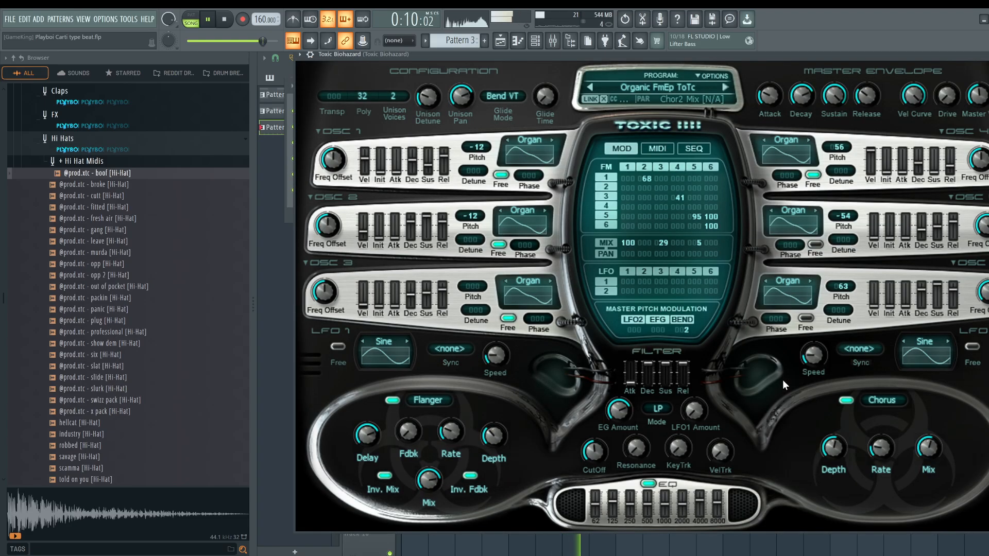
pyautogui.click(425, 400)
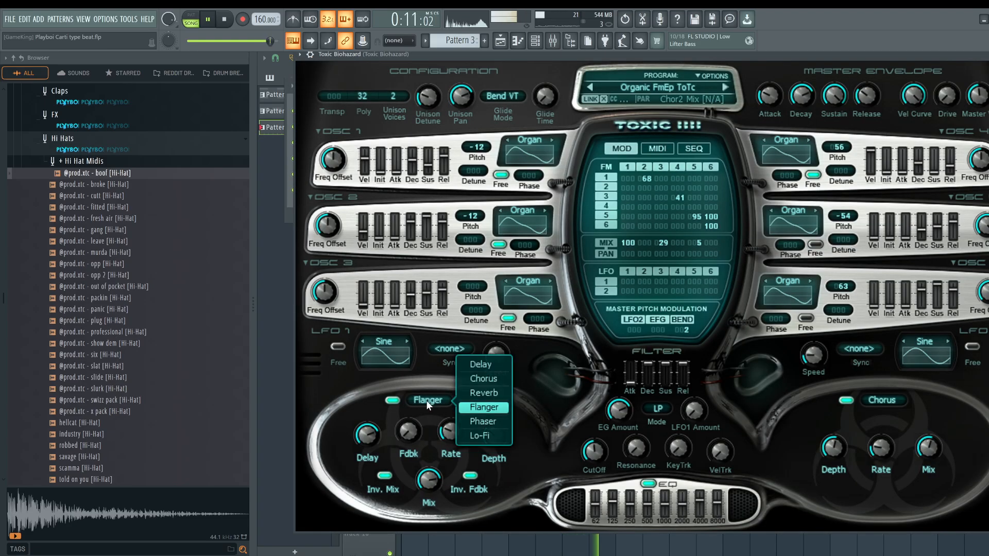
pyautogui.click(484, 364)
pyautogui.moveTo(486, 470); pyautogui.dragTo(487, 451)
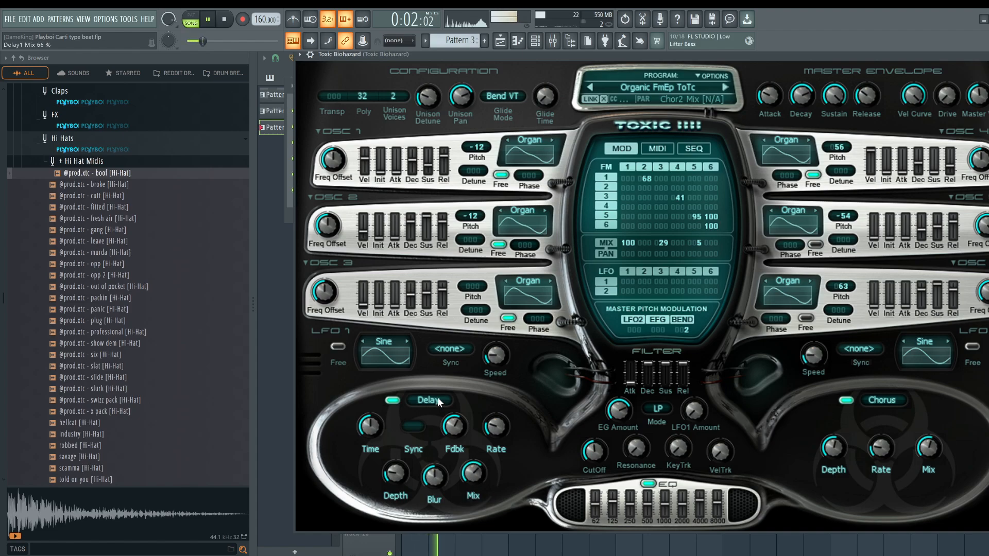
pyautogui.moveTo(850, 57); pyautogui.dragTo(788, 80)
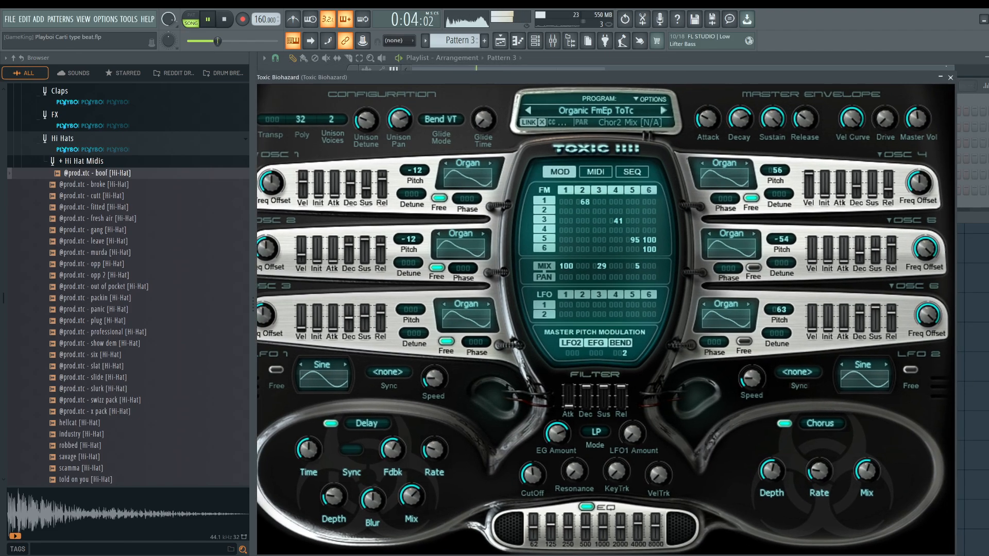
pyautogui.click(951, 77)
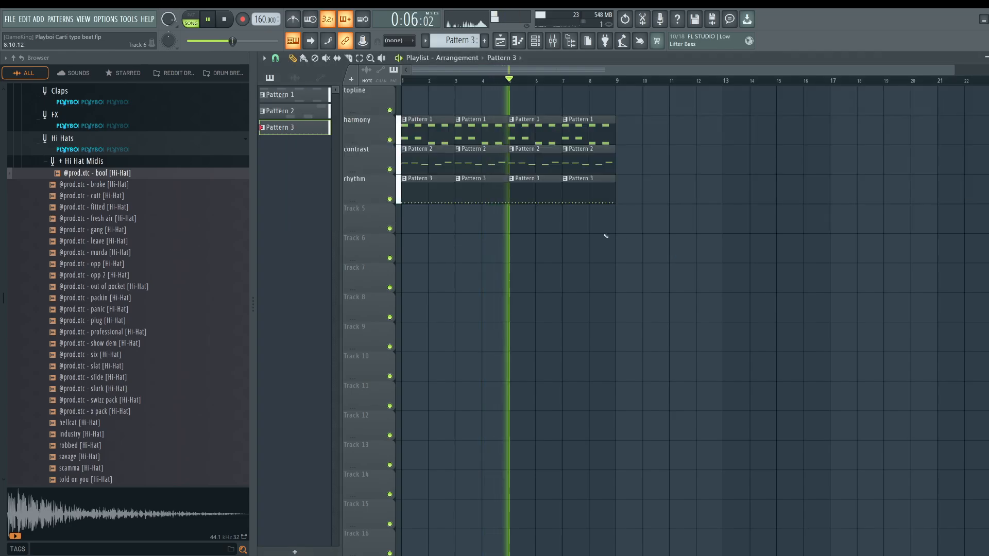
# - Create an empty Pattern 4 and open the oscillator settings of the 3x Osc channel
pyautogui.press('F6')
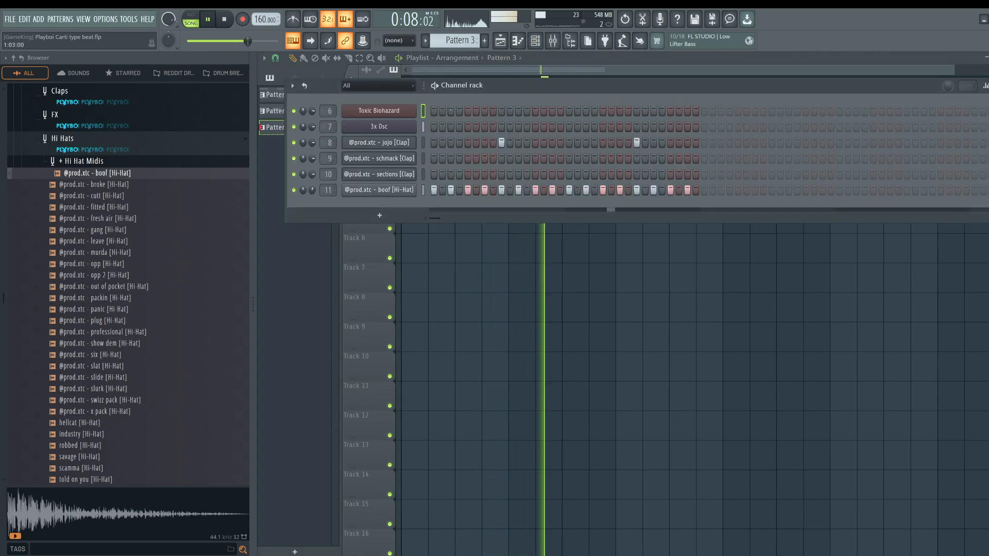
pyautogui.click(484, 41)
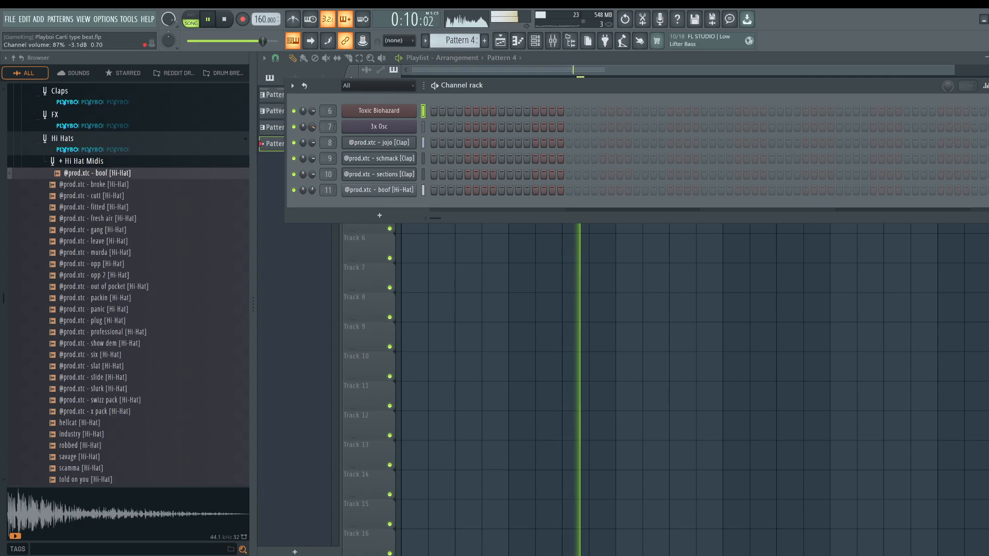
pyautogui.click(359, 133)
pyautogui.click(327, 155)
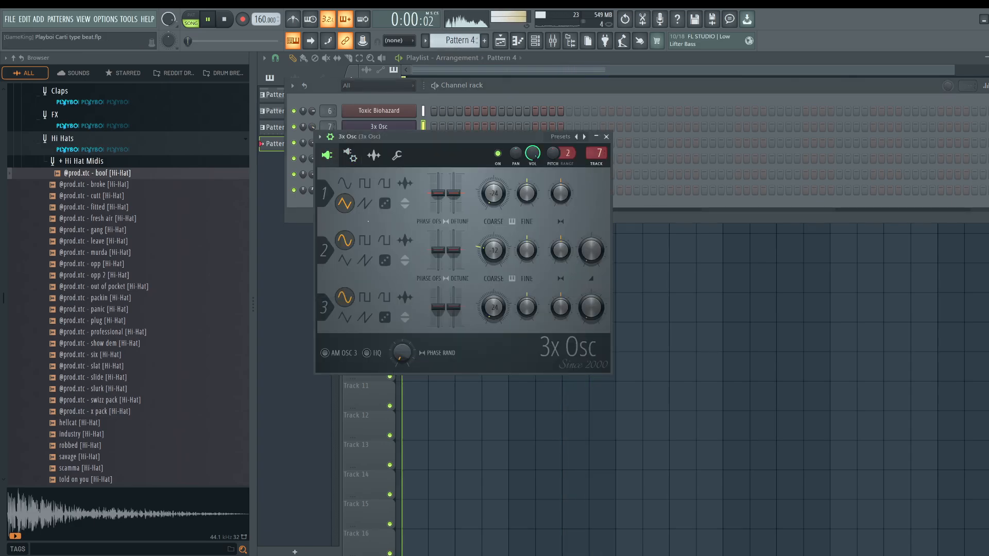
# - Try a sawtooth shape against the triangle on 3x Osc oscillator 1 while the song plays
pyautogui.click(365, 204)
pyautogui.click(347, 205)
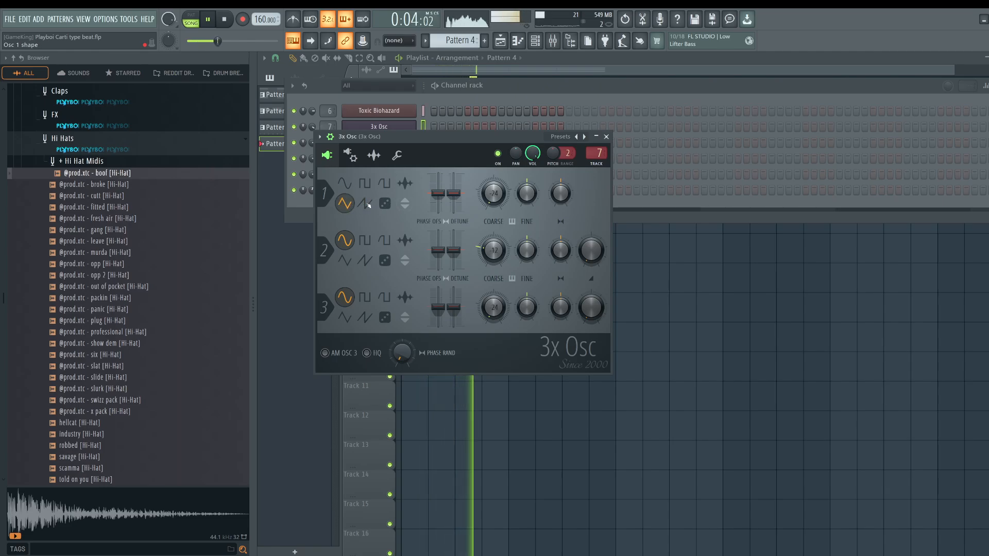
pyautogui.click(350, 155)
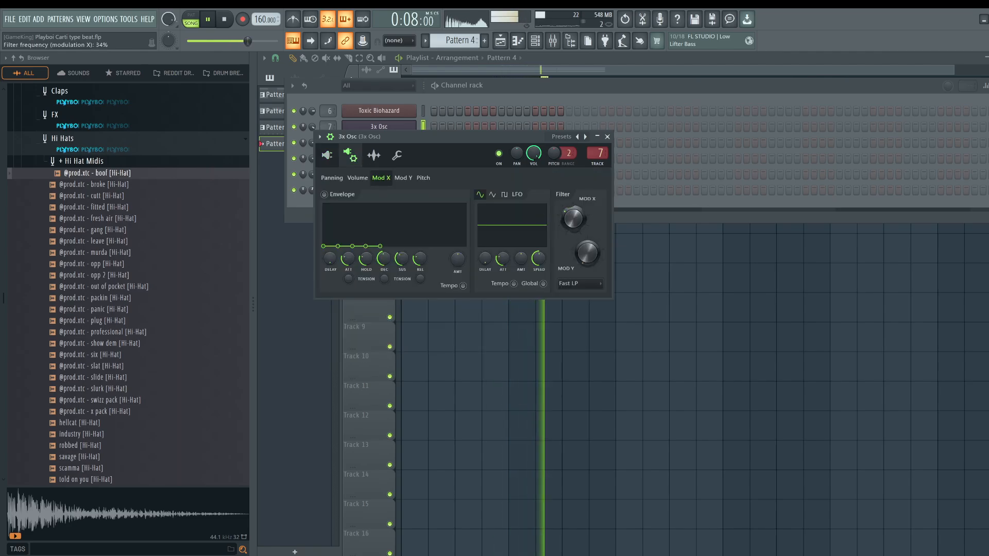
pyautogui.click(328, 154)
pyautogui.press('space')
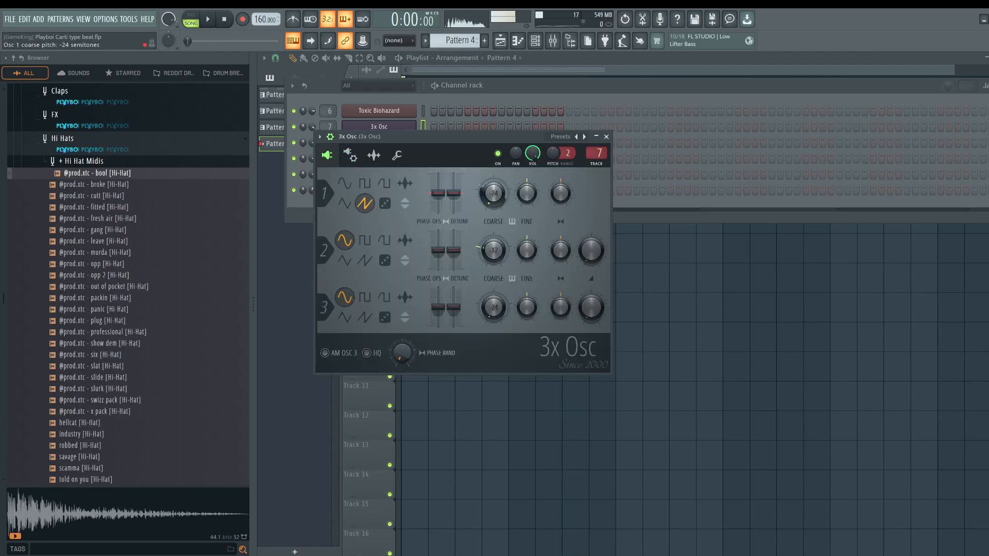
# - Set the 3x Osc filter type to LPx2 and its Mod X filter frequency to 39% during playback
pyautogui.click(360, 165)
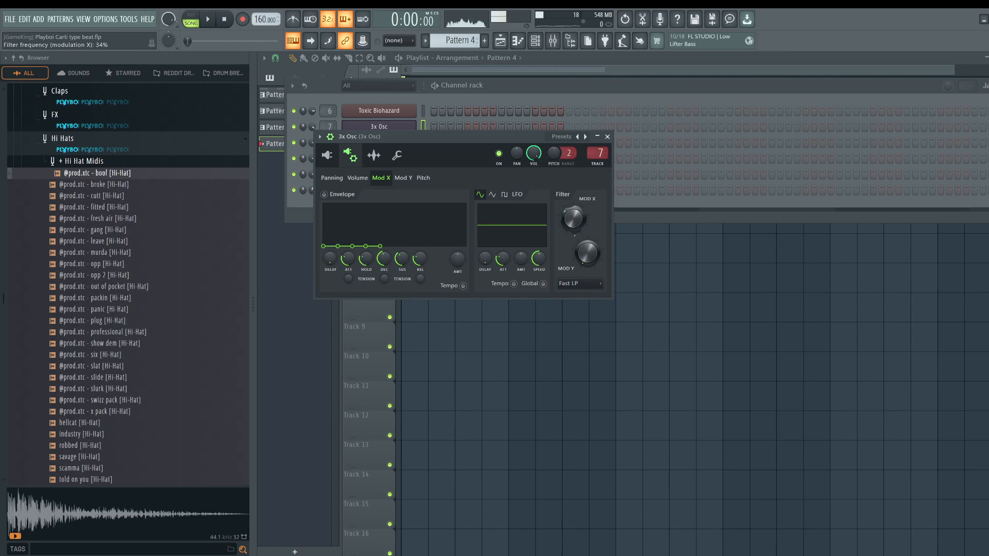
pyautogui.press('space')
pyautogui.click(580, 283)
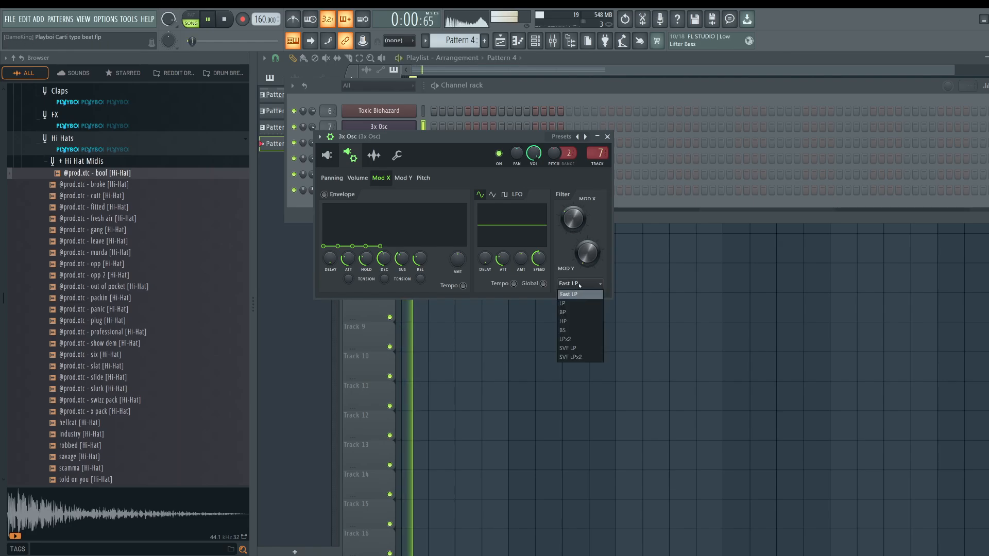
pyautogui.click(583, 338)
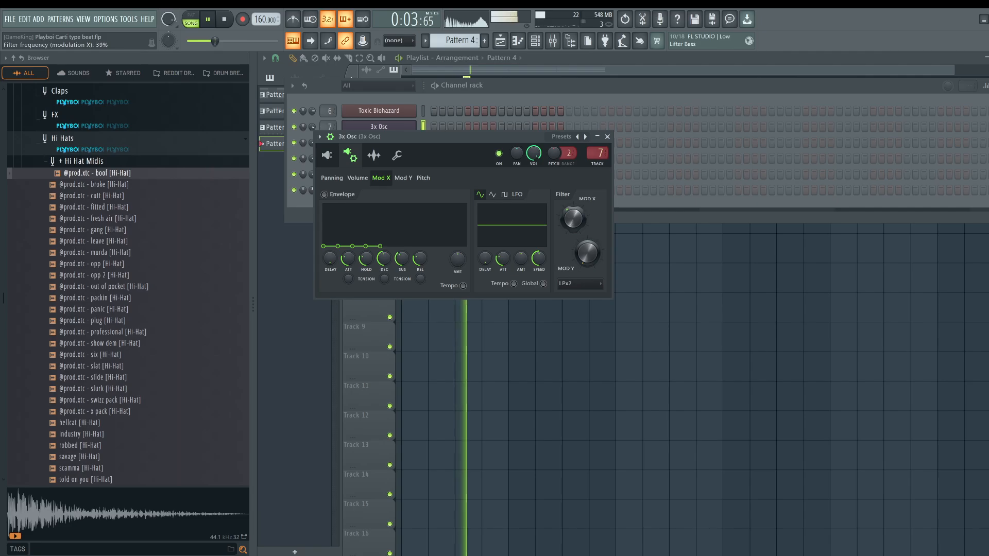
# - Set 3x Osc oscillator 1 to the triangle shape, replay the song with the filter settings open, and return to the playlist
pyautogui.click(343, 163)
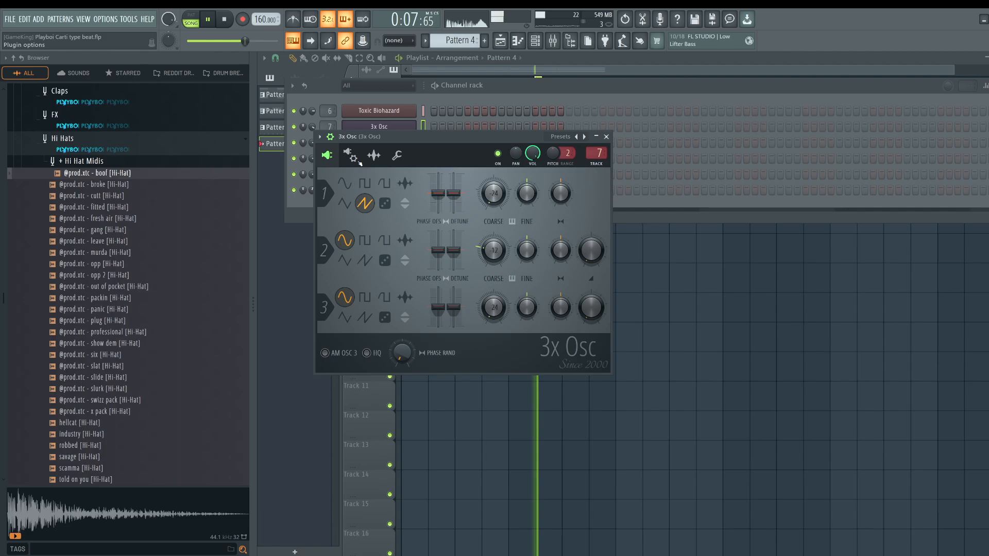
pyautogui.click(346, 204)
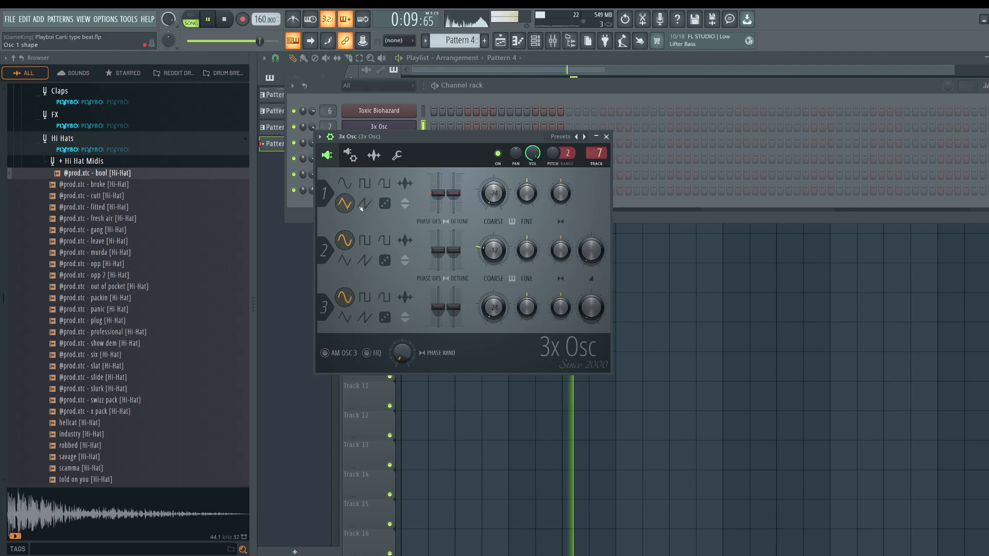
pyautogui.press('space')
pyautogui.press('space')
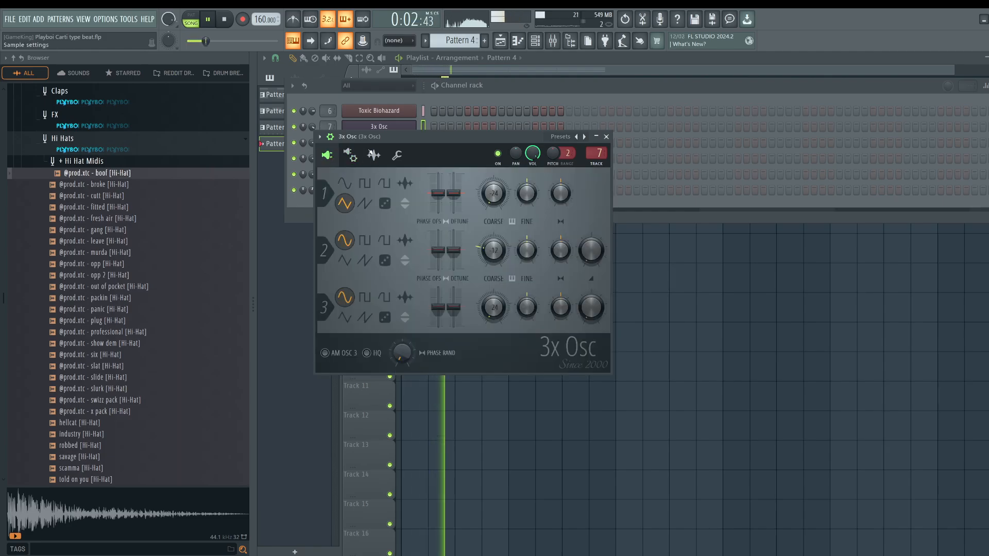
pyautogui.click(349, 155)
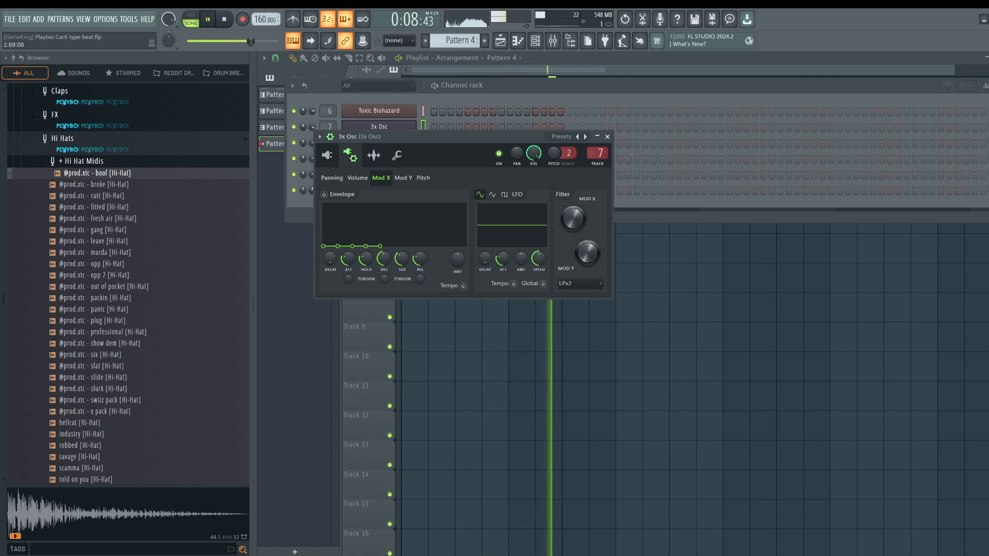
pyautogui.click(551, 292)
pyautogui.press('space')
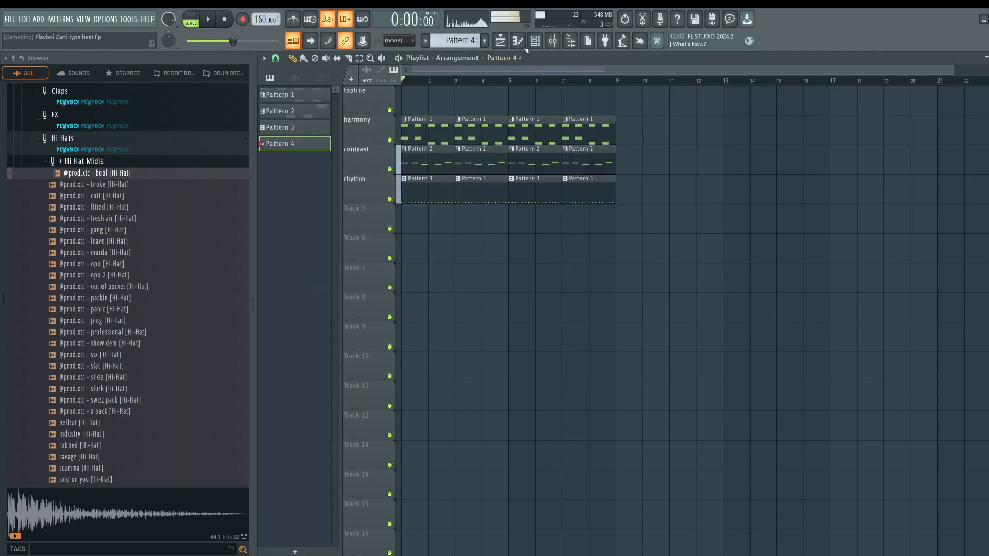
# - Set the 3x Osc channel pitch to +22 cents while the song plays, and close its settings
pyautogui.press('F6')
pyautogui.click(378, 127)
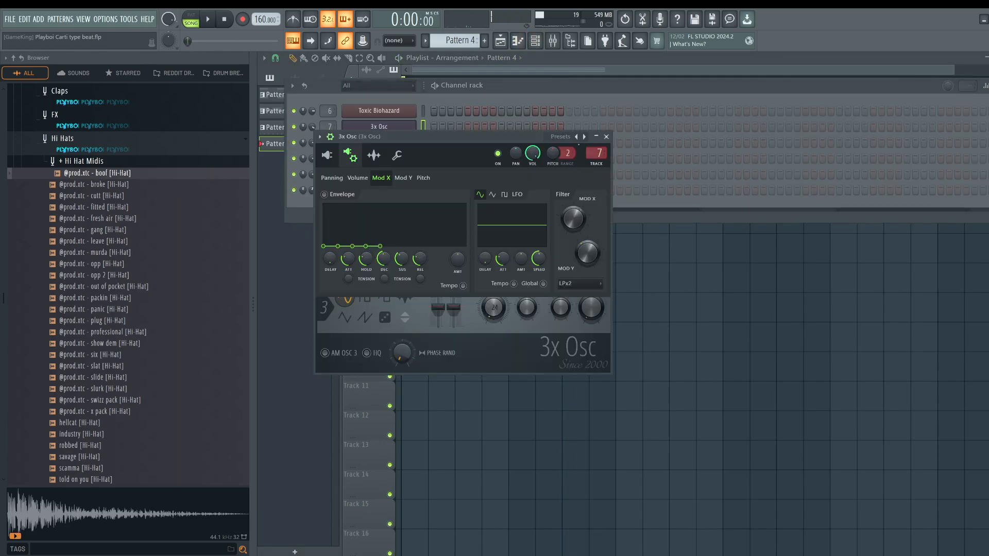
pyautogui.press('space')
pyautogui.moveTo(553, 153); pyautogui.dragTo(569, 150)
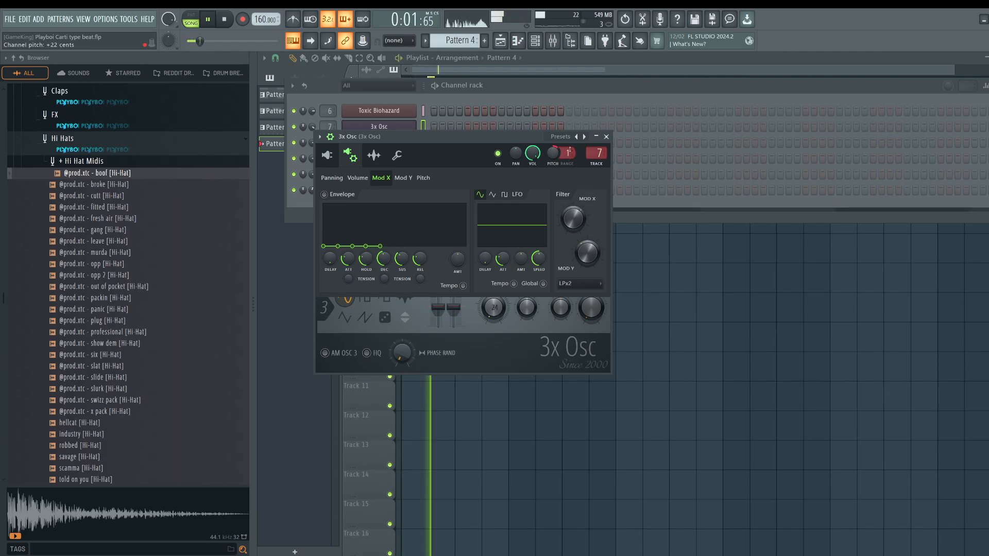
pyautogui.click(606, 137)
pyautogui.press('F6')
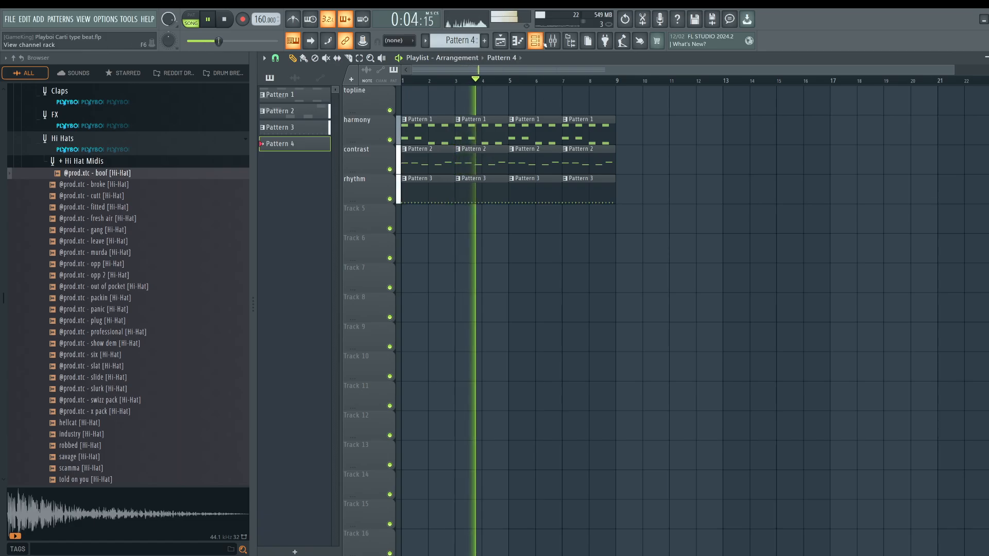
pyautogui.press('F6')
pyautogui.press('space')
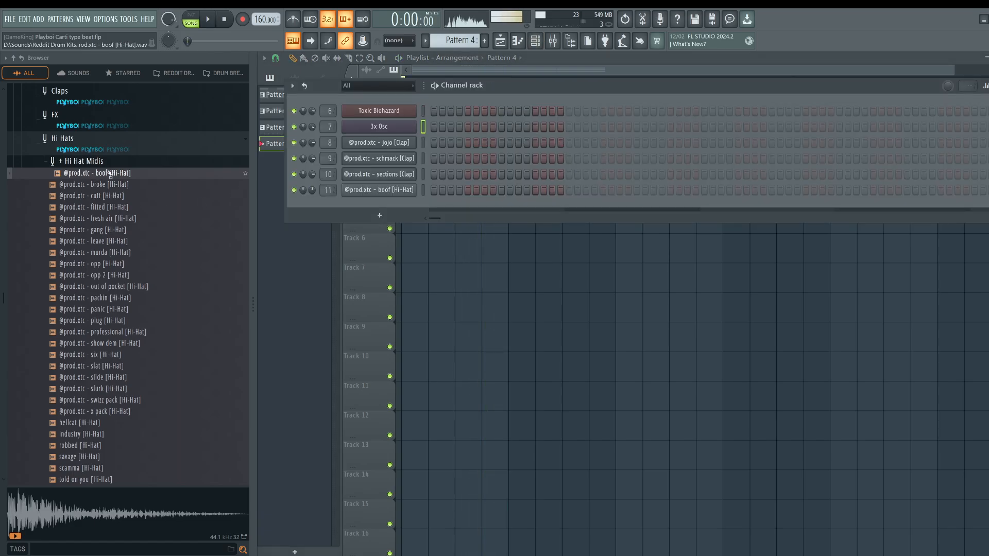
pyautogui.click(89, 138)
pyautogui.click(86, 173)
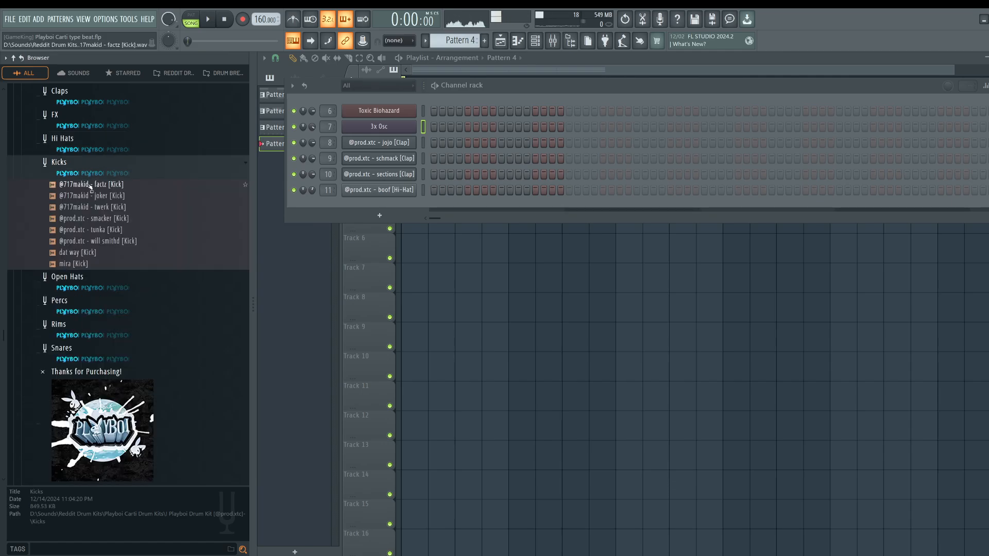
pyautogui.click(92, 184)
pyautogui.rightClick(94, 188)
pyautogui.click(106, 201)
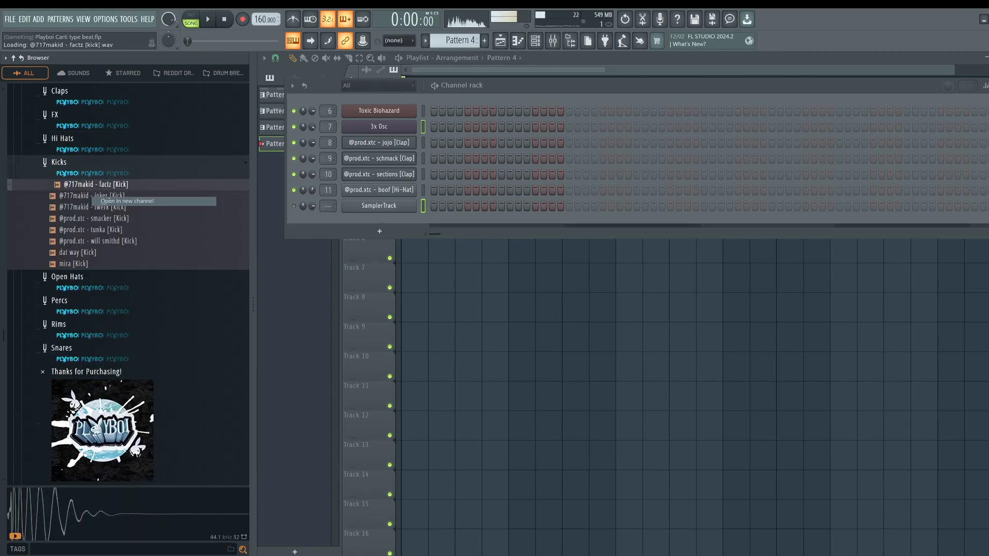
pyautogui.hotkey('ctrl', 'l')
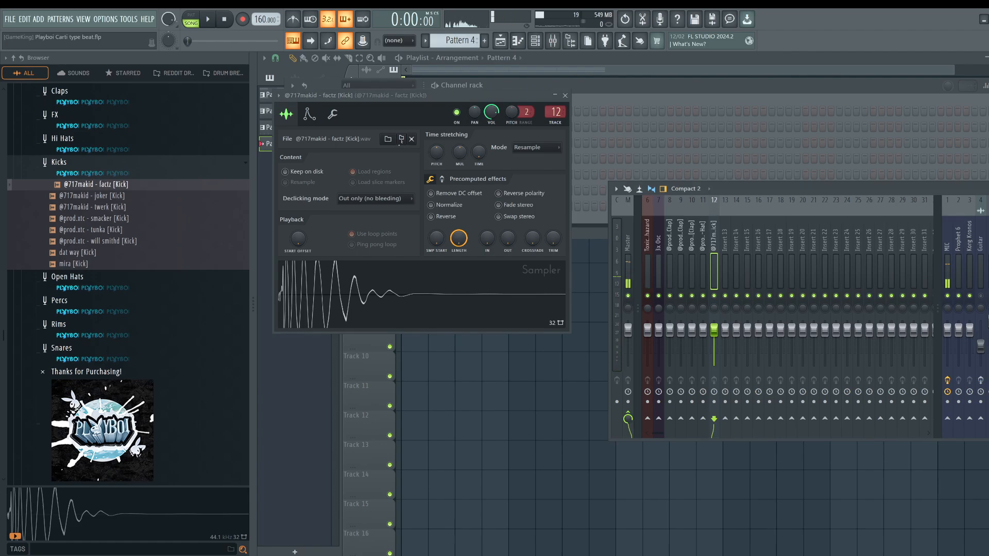
pyautogui.click(604, 84)
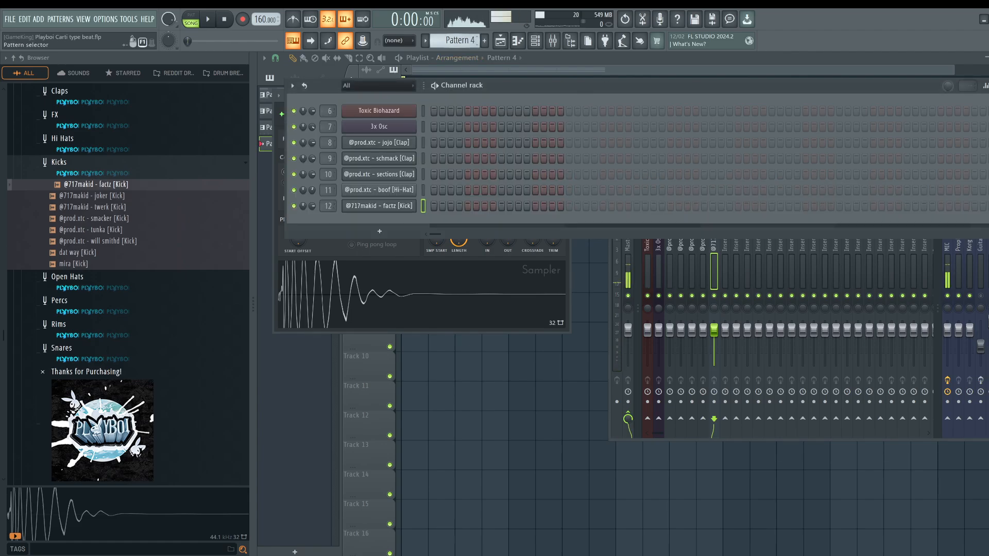
# - Copy the 3x Osc notes from Pattern 2 and paste them into the factz kick channel in a new Pattern 4
pyautogui.scroll(1, 456, 41)
pyautogui.scroll(1, 455, 41)
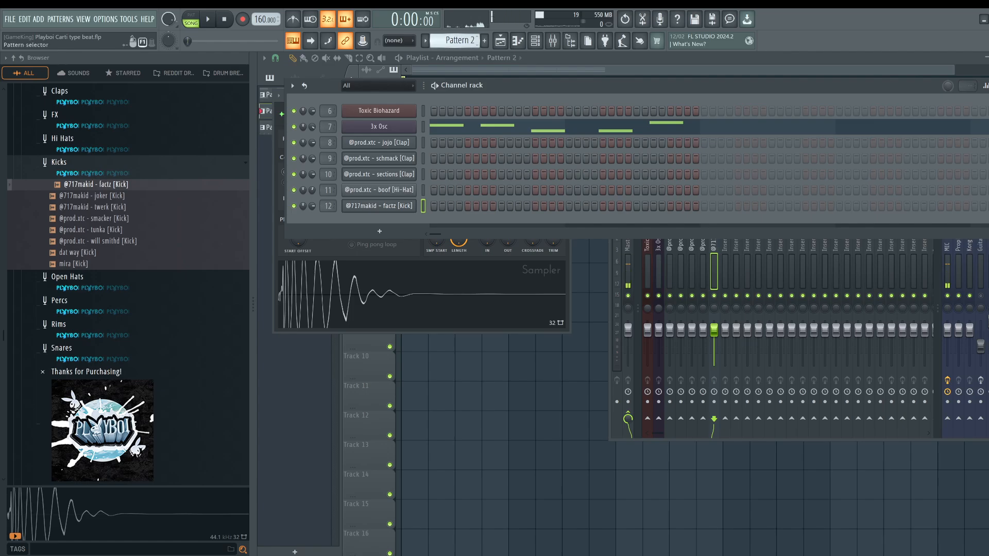
pyautogui.scroll(1, 464, 43)
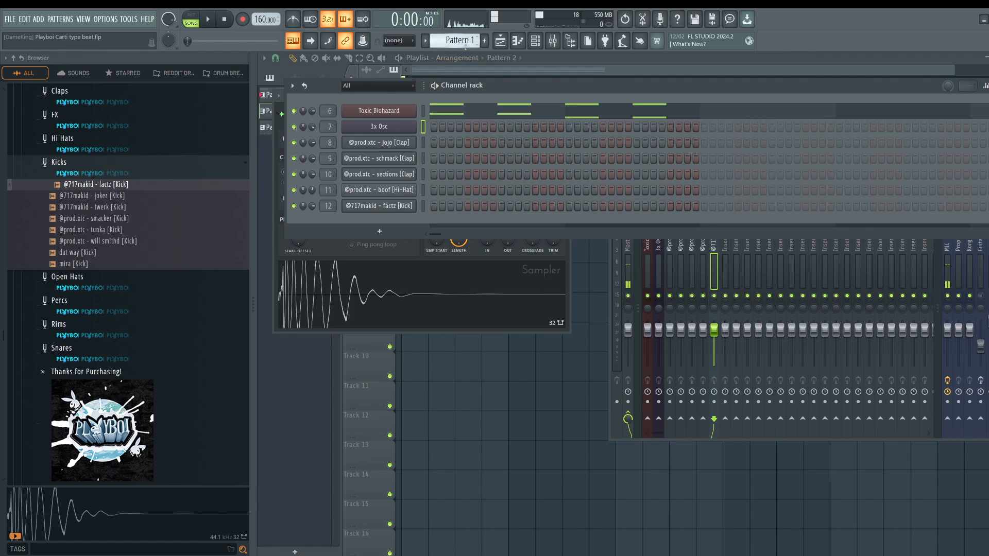
pyautogui.rightClick(465, 46)
pyautogui.click(529, 53)
pyautogui.press('Return')
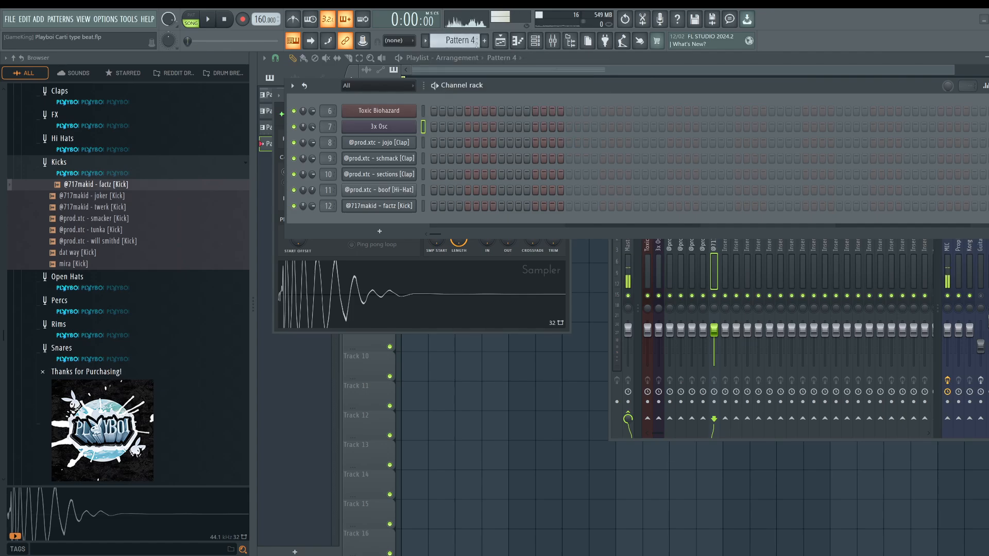
pyautogui.click(423, 206)
pyautogui.hotkey('ctrl', 'v')
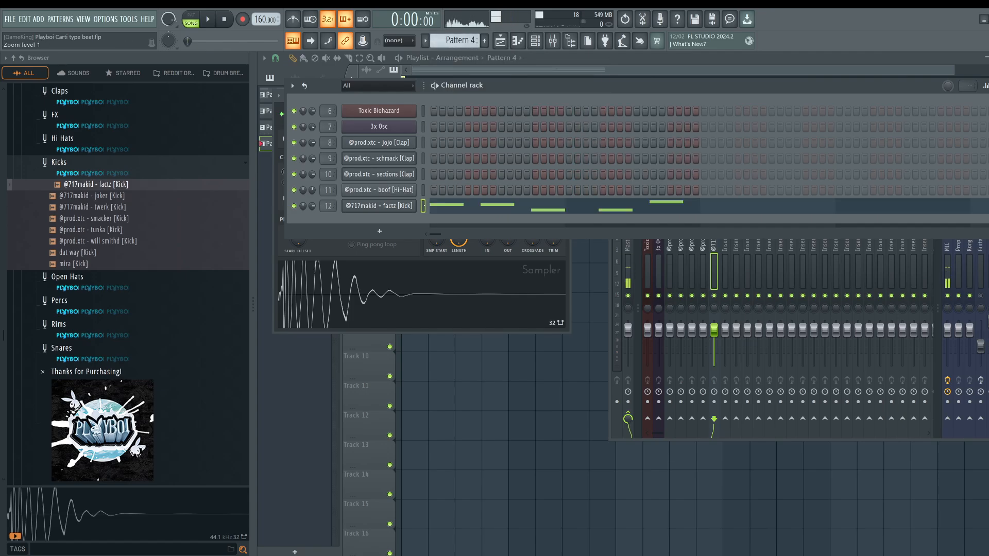
# - Flatten all the kick notes to C5 in the piano roll with the limiter / transposer, and accept
pyautogui.click(451, 212)
pyautogui.click(571, 43)
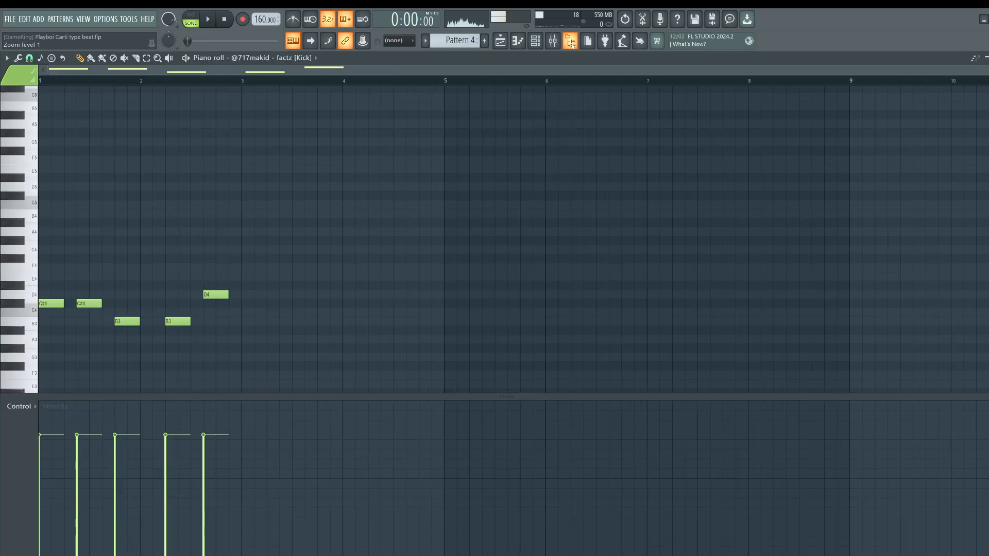
pyautogui.hotkey('alt', 'l')
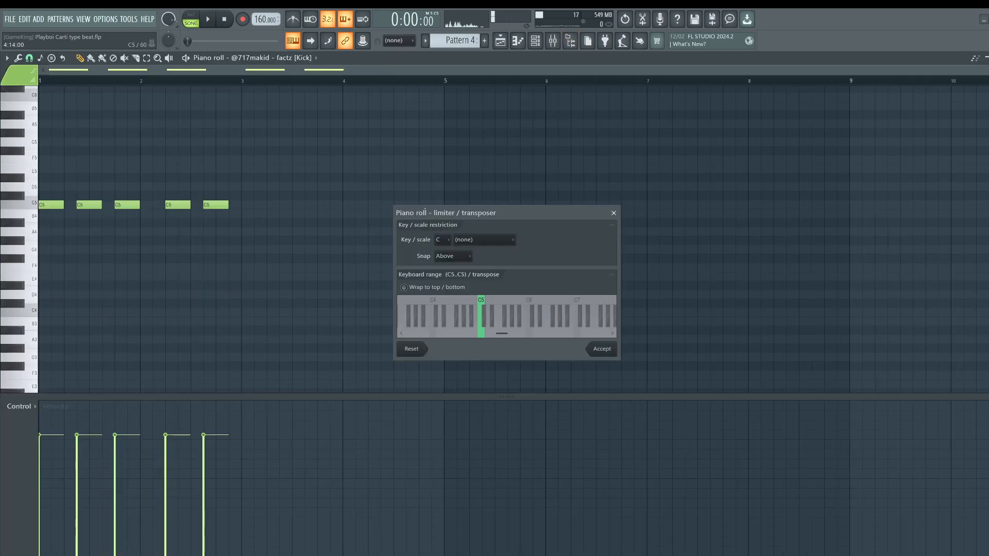
pyautogui.click(441, 240)
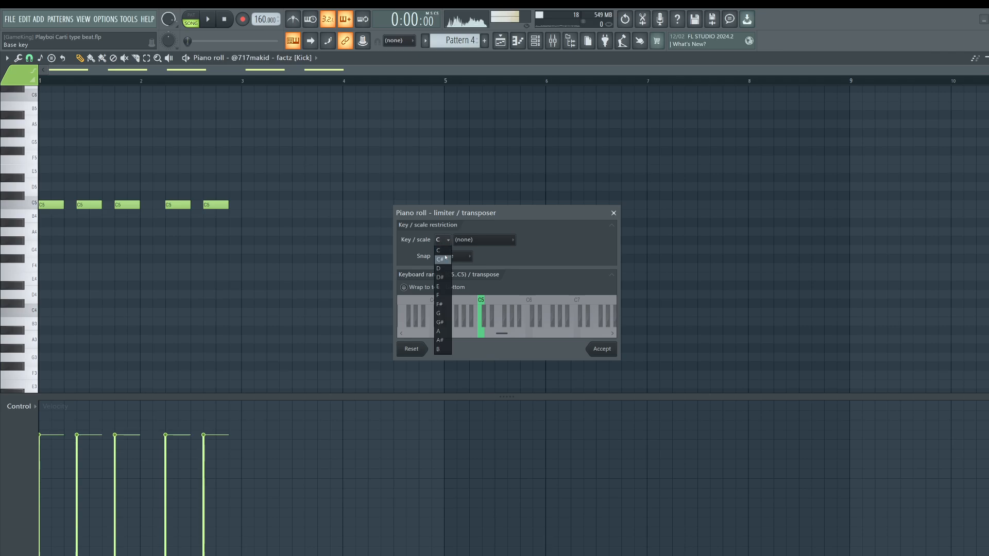
pyautogui.click(474, 230)
pyautogui.moveTo(480, 315); pyautogui.dragTo(512, 303)
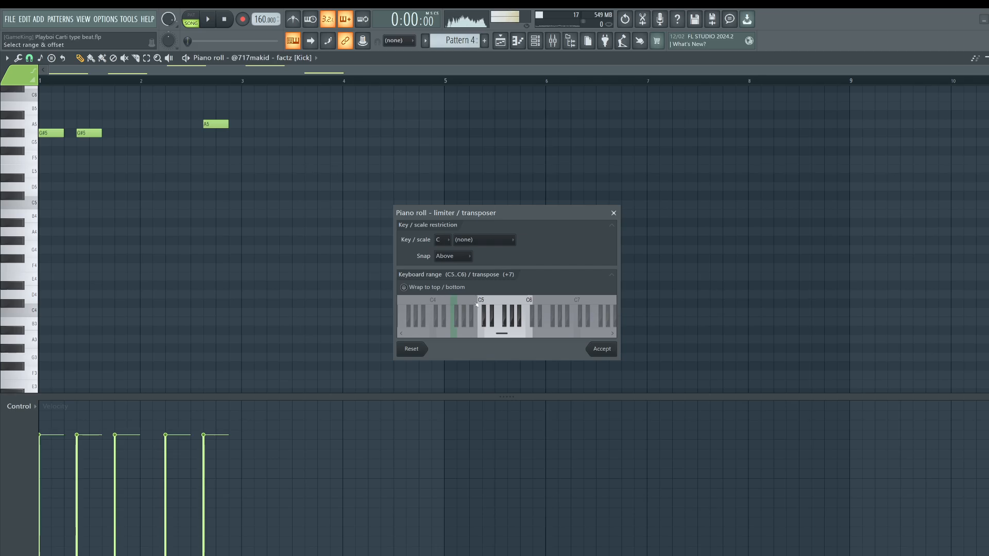
pyautogui.moveTo(477, 304)
pyautogui.mouseDown()
pyautogui.moveTo(509, 301)
pyautogui.moveTo(484, 295)
pyautogui.mouseUp()
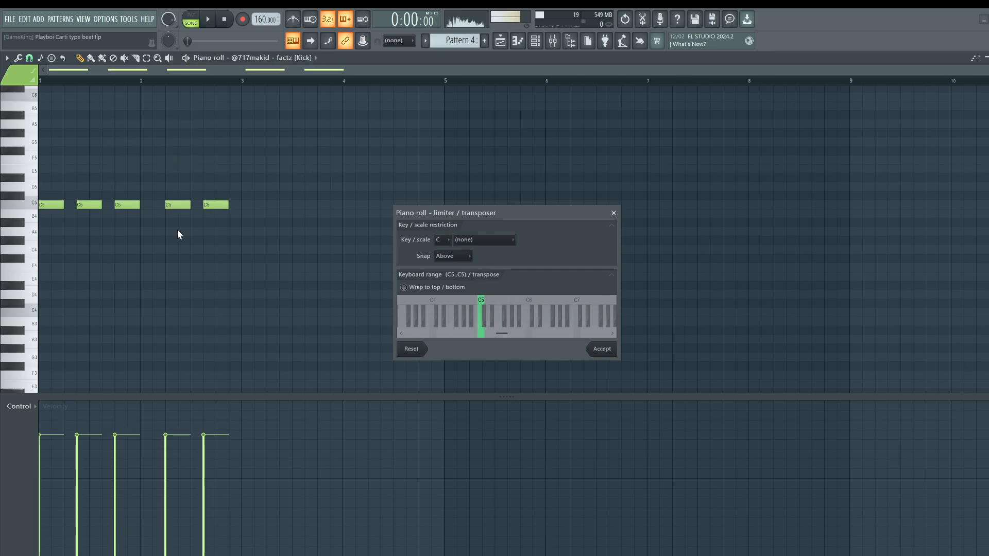
pyautogui.click(602, 349)
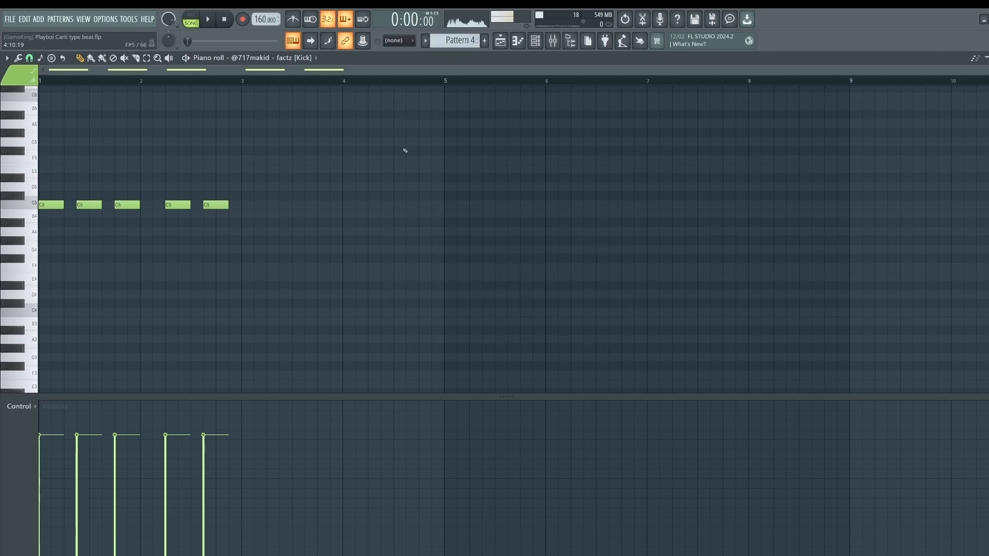
# - Place a Pattern 4 clip at bar 5 on playlist Track 5 and rename the track as rhythm
pyautogui.press('space')
pyautogui.press('F6')
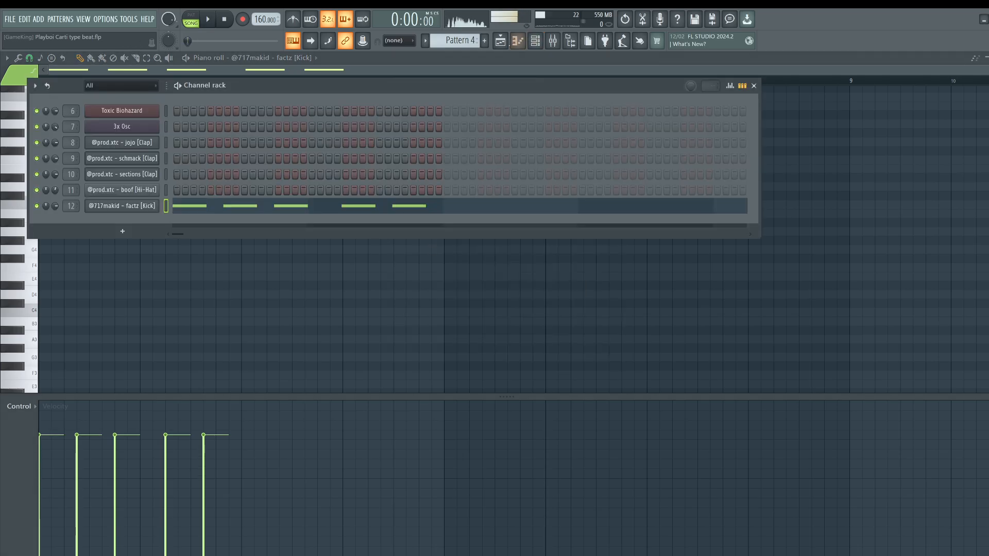
pyautogui.click(500, 41)
pyautogui.moveTo(376, 218); pyautogui.dragTo(300, 218)
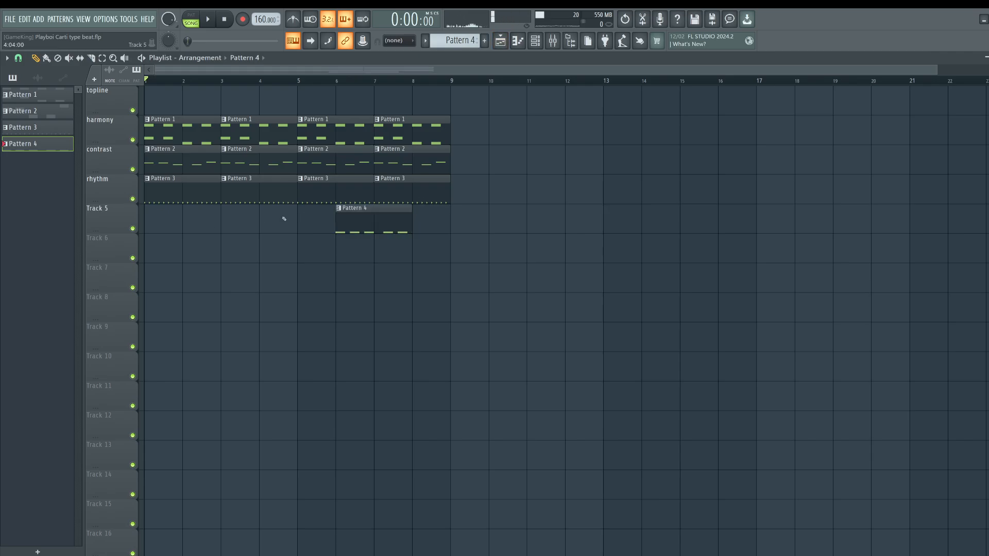
pyautogui.rightClick(116, 209)
pyautogui.click(138, 208)
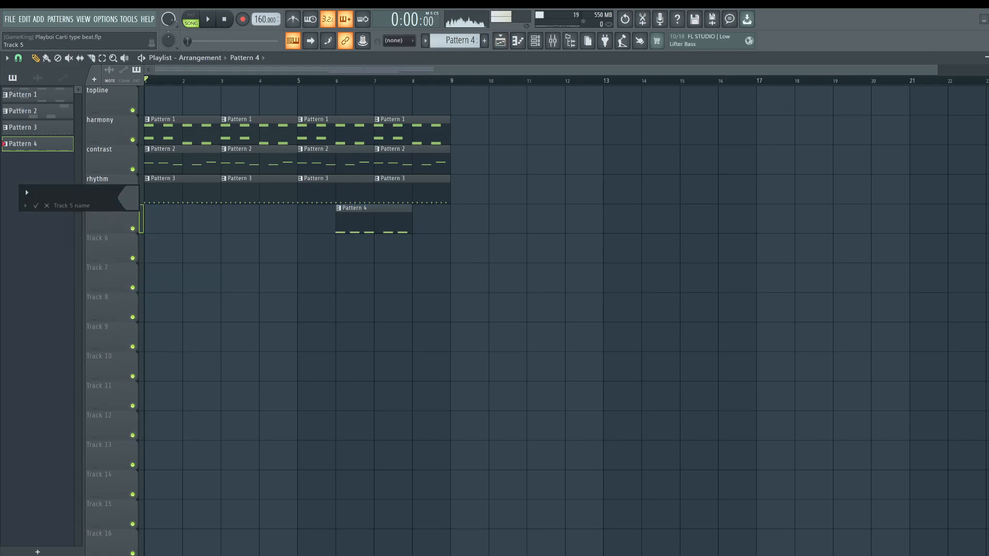
pyautogui.write('rhythm')
pyautogui.press('Return')
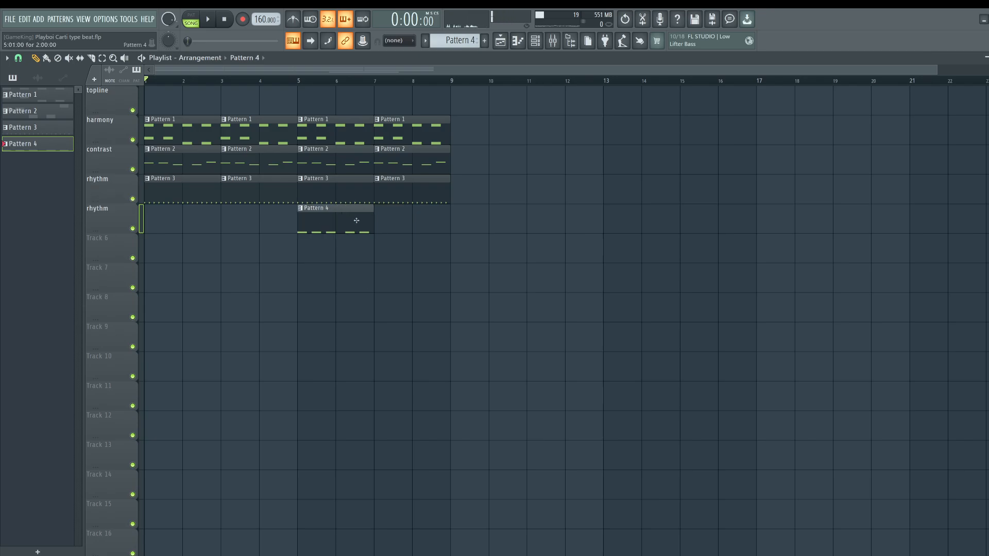
# - Play the song from bar 5 to hear the kick pattern with the other layers, and save the project
pyautogui.press('space')
pyautogui.click(298, 80)
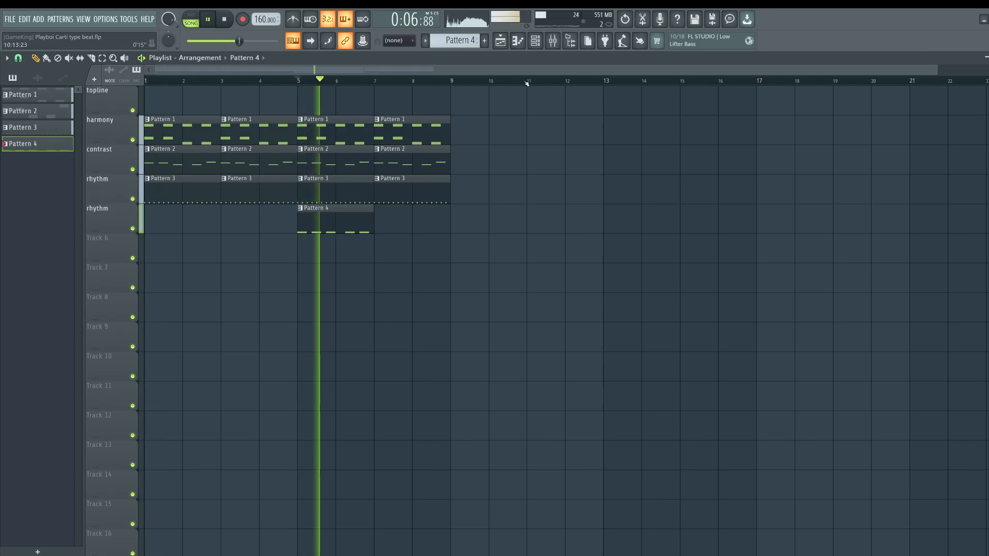
pyautogui.click(535, 41)
pyautogui.rightClick(371, 270)
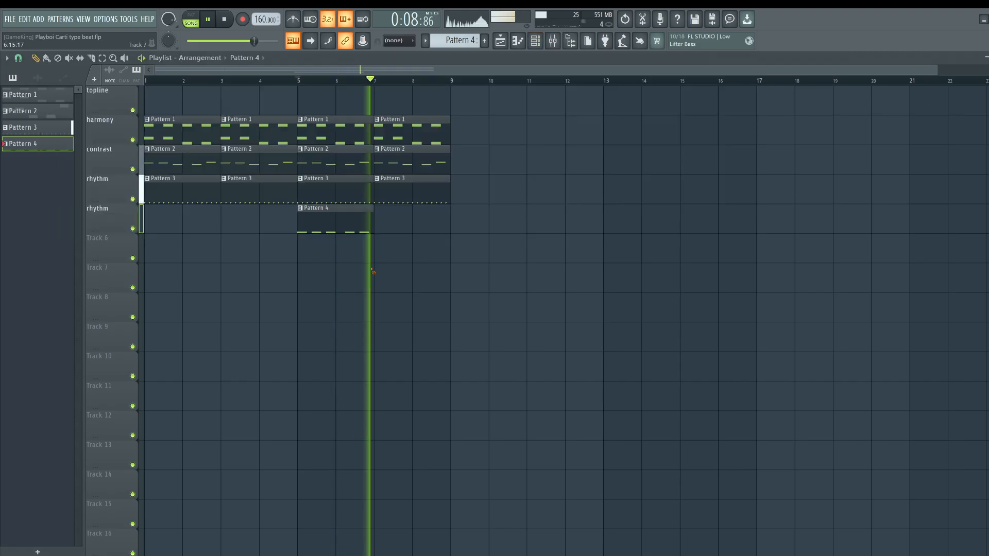
pyautogui.hotkey('ctrl', 's')
# - Set the factz kick's fine time shift to 0:01 in its miscellaneous settings, and replay the song from bar 5
pyautogui.click(535, 41)
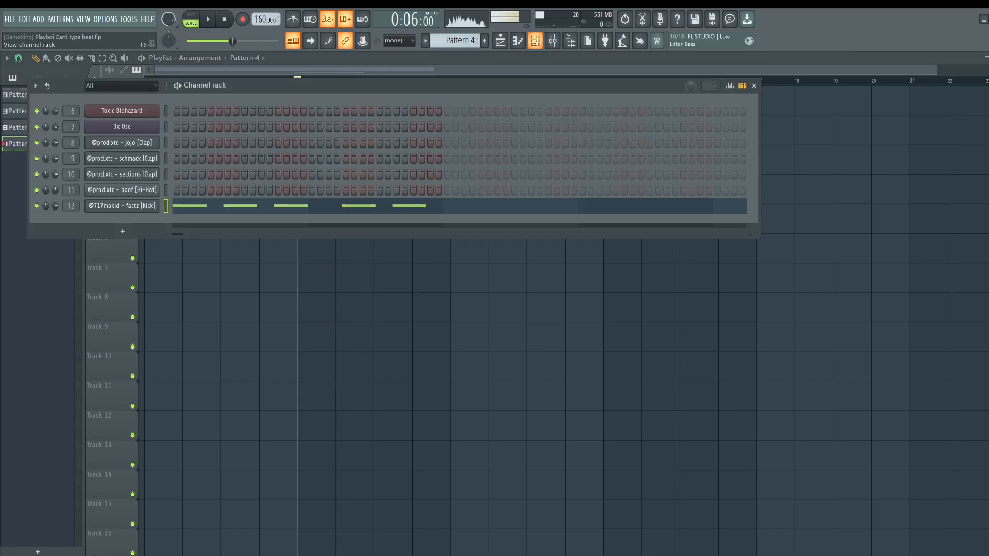
pyautogui.click(138, 205)
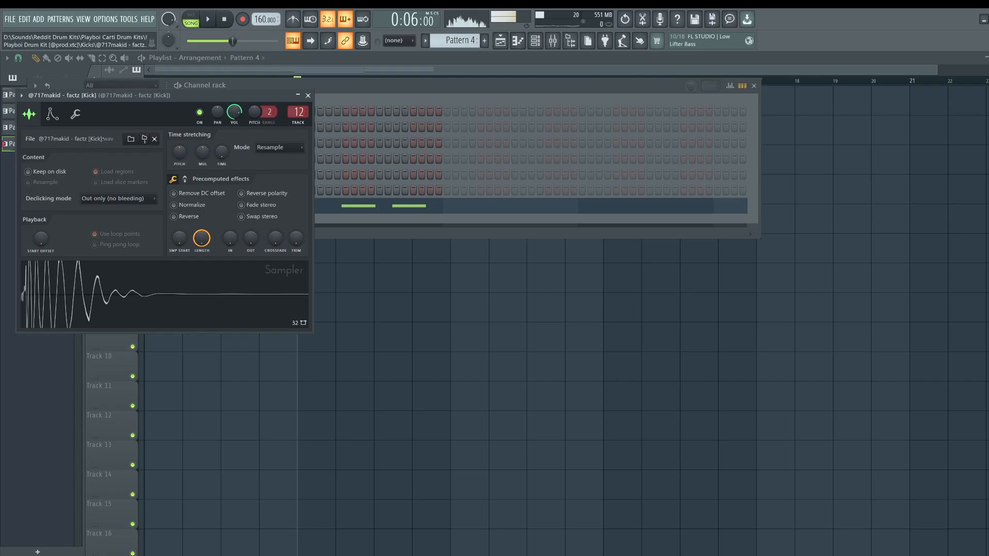
pyautogui.click(84, 120)
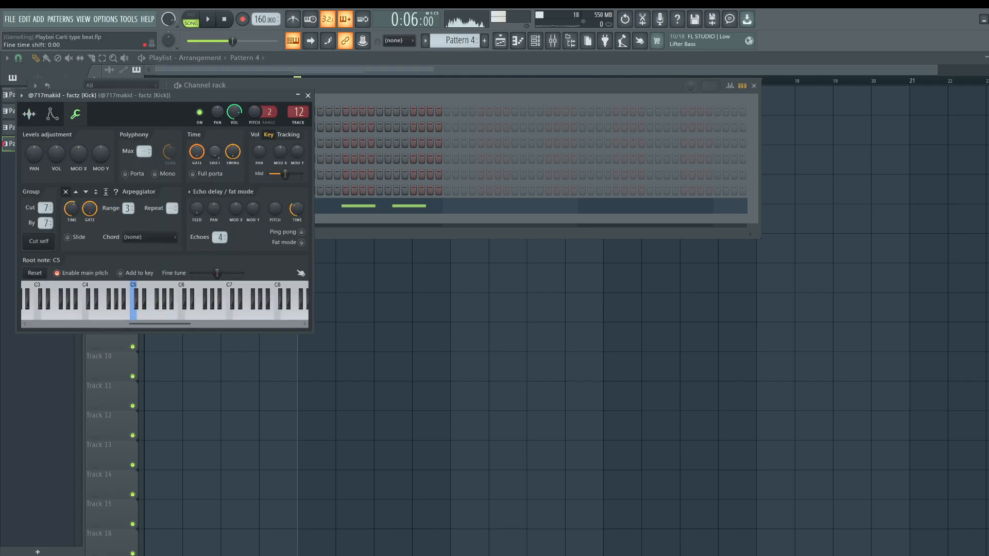
pyautogui.press('space')
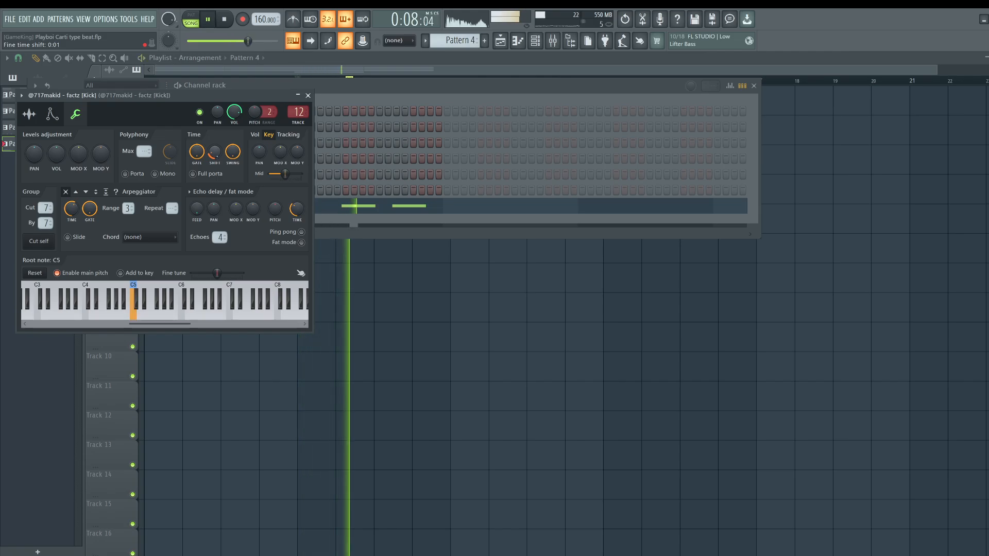
pyautogui.press('space')
pyautogui.press('Escape')
pyautogui.press('Escape')
pyautogui.press('space')
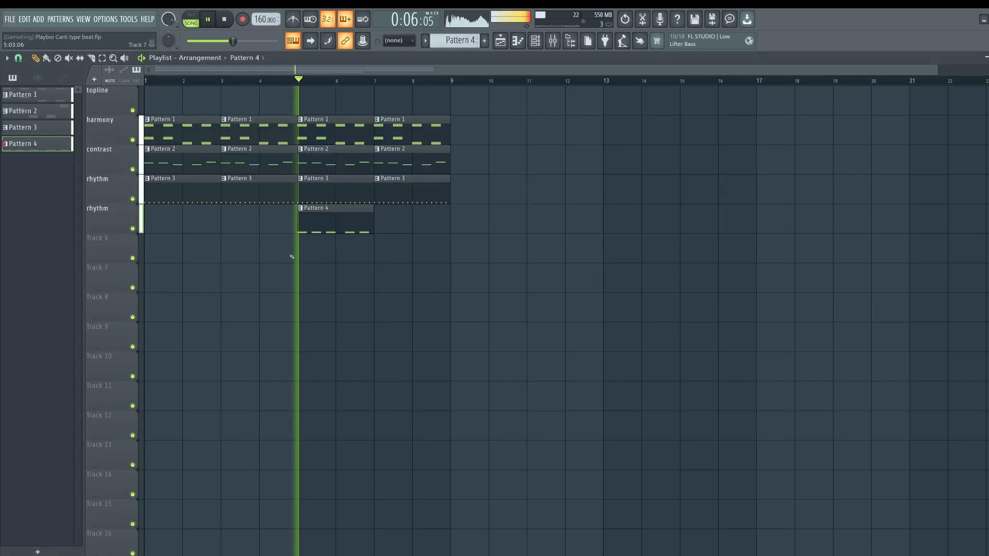
# - Load Fruity Soft Clipper into the first effect slot of the Master track, replay the song and close the mixer
pyautogui.press('F9')
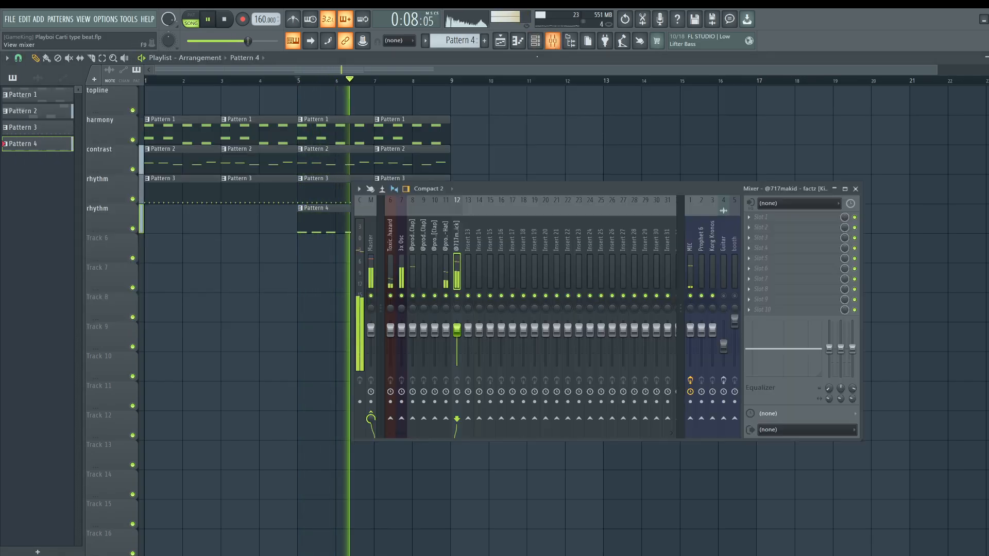
pyautogui.press('space')
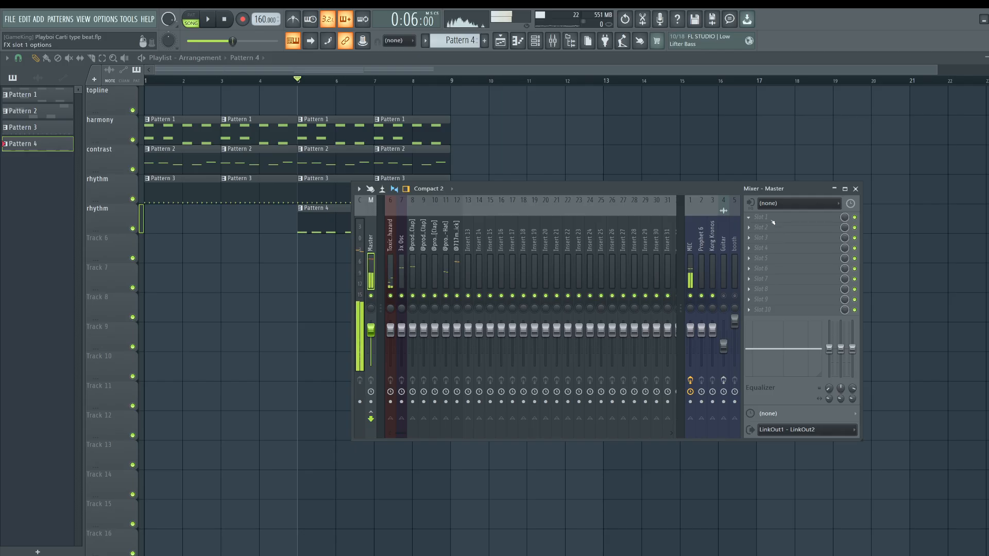
pyautogui.click(772, 219)
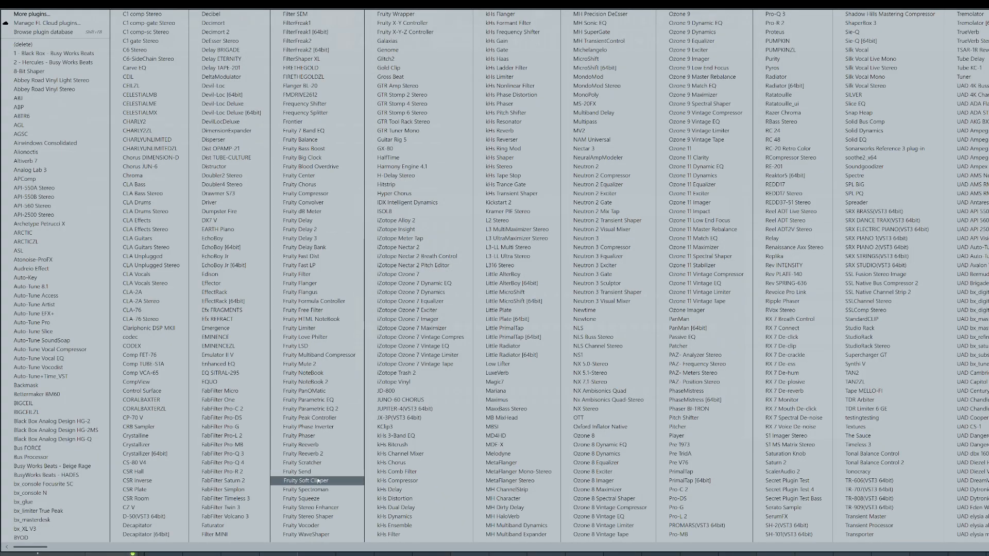
pyautogui.click(306, 481)
pyautogui.press('space')
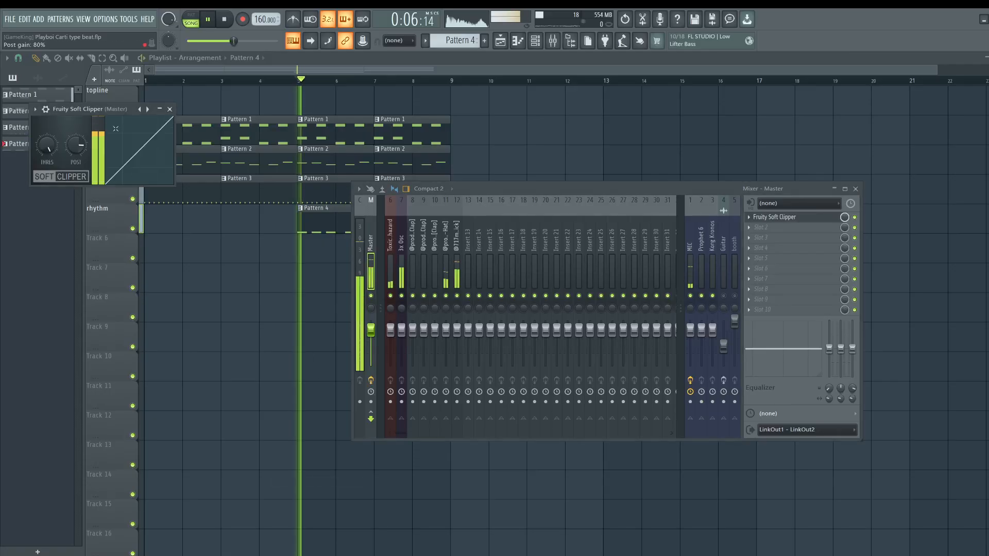
pyautogui.click(170, 110)
pyautogui.press('F9')
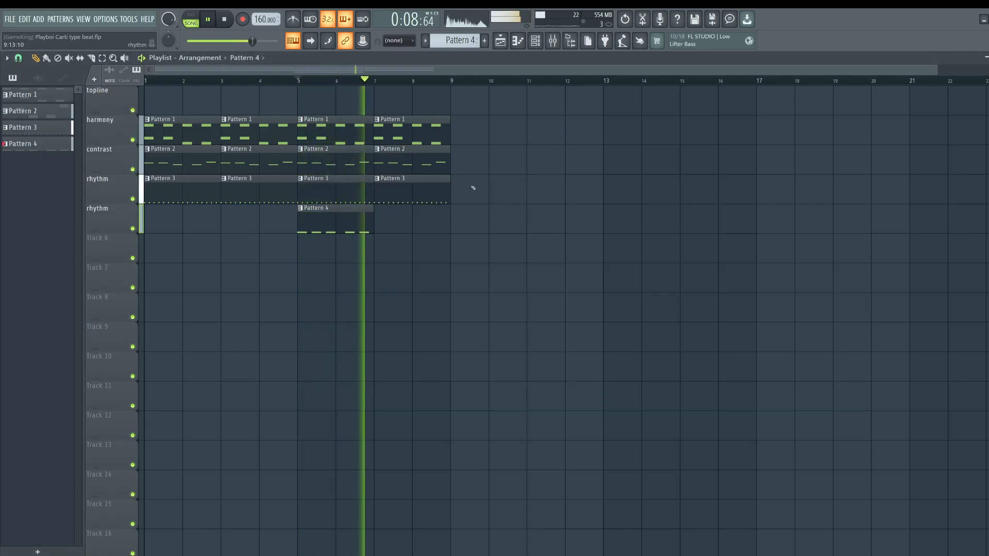
# - Duplicate the Pattern 4 clip to bar 7 on the second rhythm track and stop playback
pyautogui.click(360, 228)
pyautogui.hotkey('ctrl', 'b')
pyautogui.press('space')
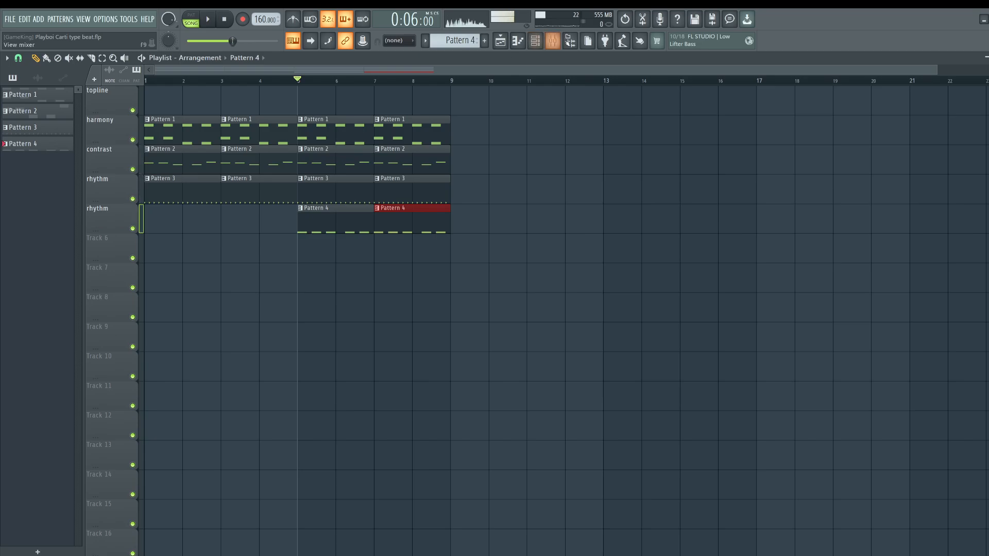
pyautogui.click(570, 40)
pyautogui.click(118, 220)
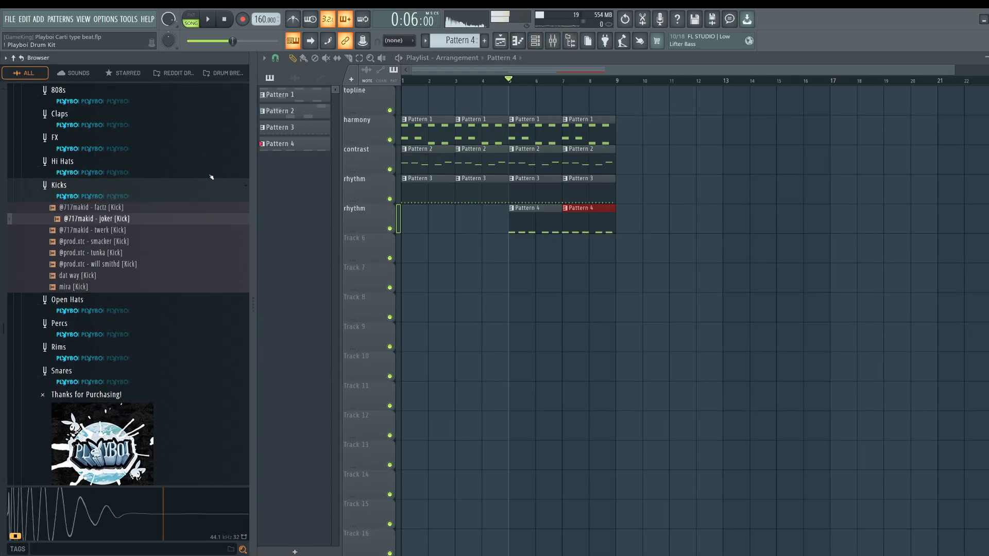
pyautogui.click(536, 41)
pyautogui.moveTo(91, 219); pyautogui.dragTo(378, 205)
pyautogui.press('space')
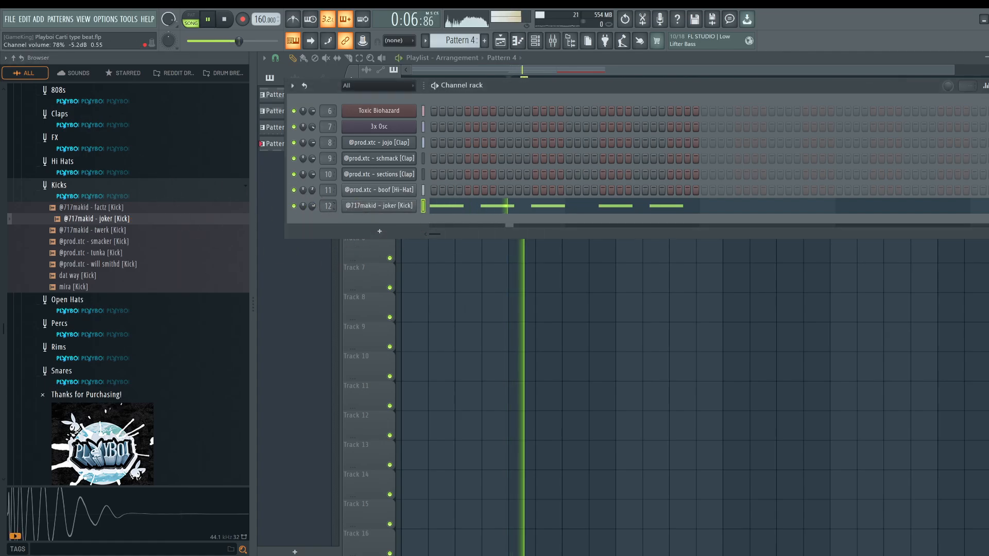
pyautogui.click(379, 206)
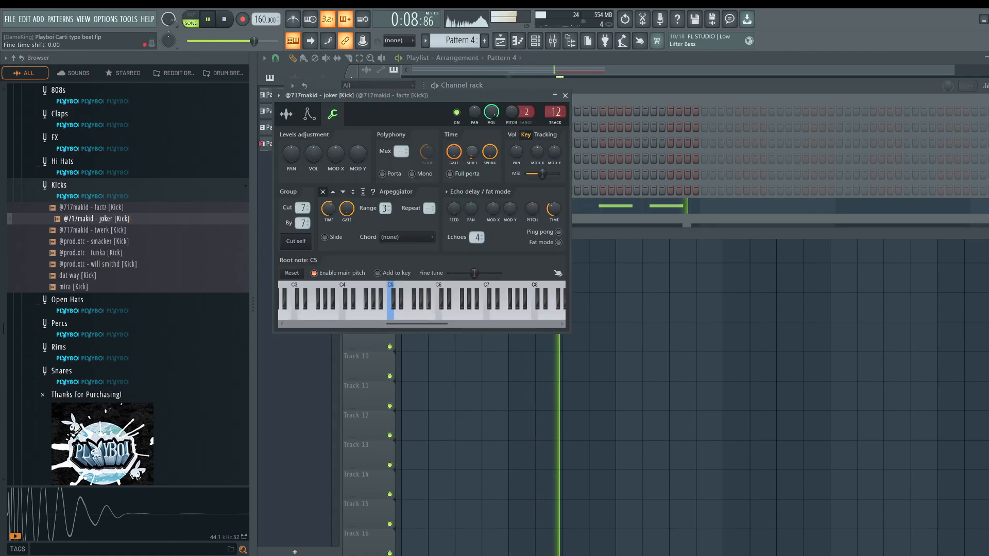
pyautogui.click(286, 114)
pyautogui.rightClick(665, 300)
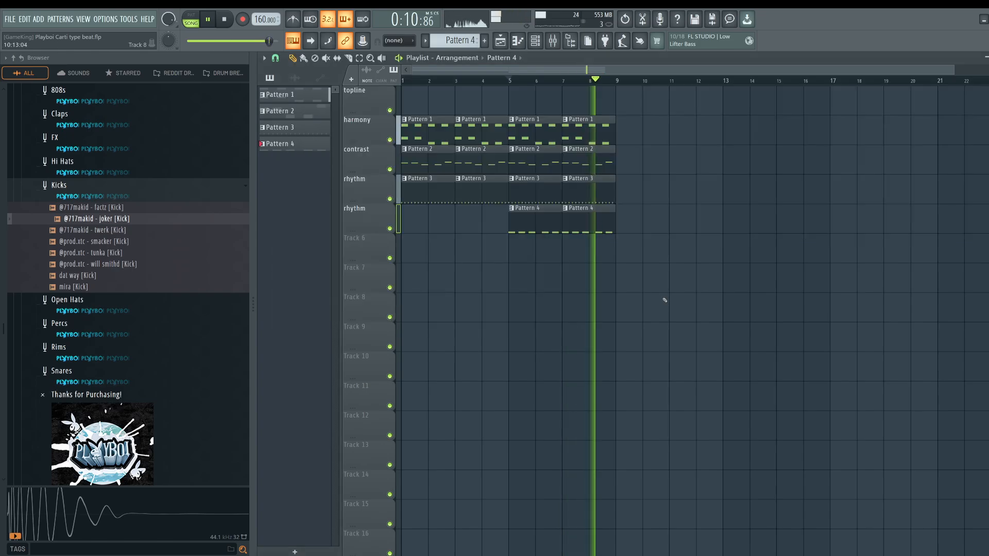
# - Move the two Pattern 4 clips to start at bar 9, duplicate the Pattern 1, 2 and 3 clips across bars 9 to 16, and save
pyautogui.moveTo(656, 263); pyautogui.dragTo(411, 128)
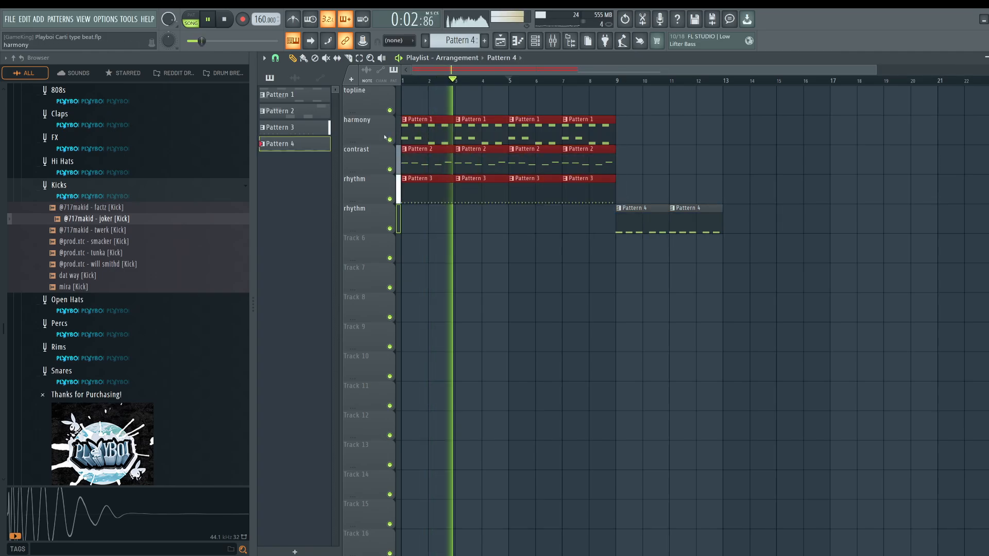
pyautogui.hotkey('ctrl', 'b')
pyautogui.keyDown('ctrl'); pyautogui.click(500, 277); pyautogui.keyUp('ctrl')
pyautogui.hotkey('ctrl', 's')
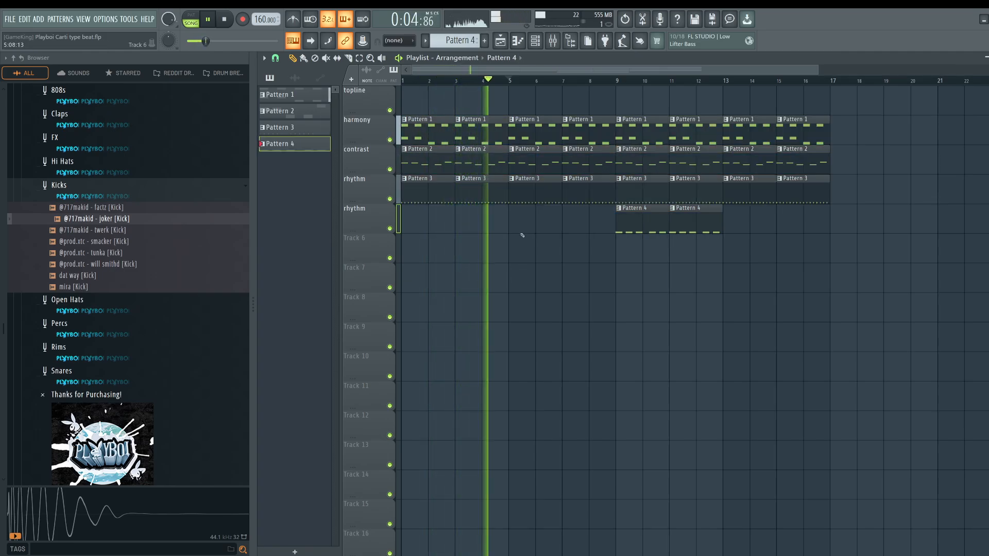
pyautogui.scroll(-2, 510, 83)
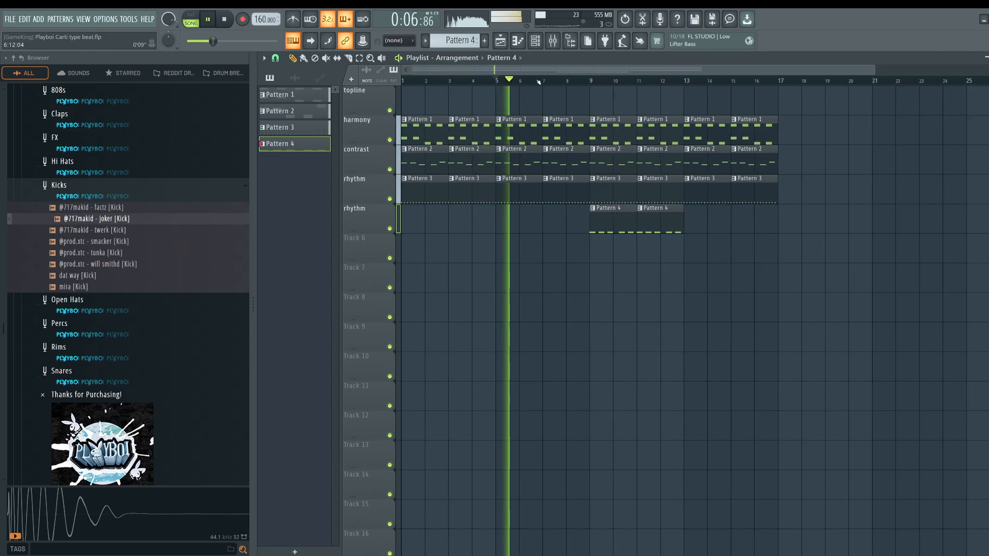
pyautogui.press('space')
# - Create a new pattern, add a PoiZone channel and route it to mixer track 13
pyautogui.click(538, 43)
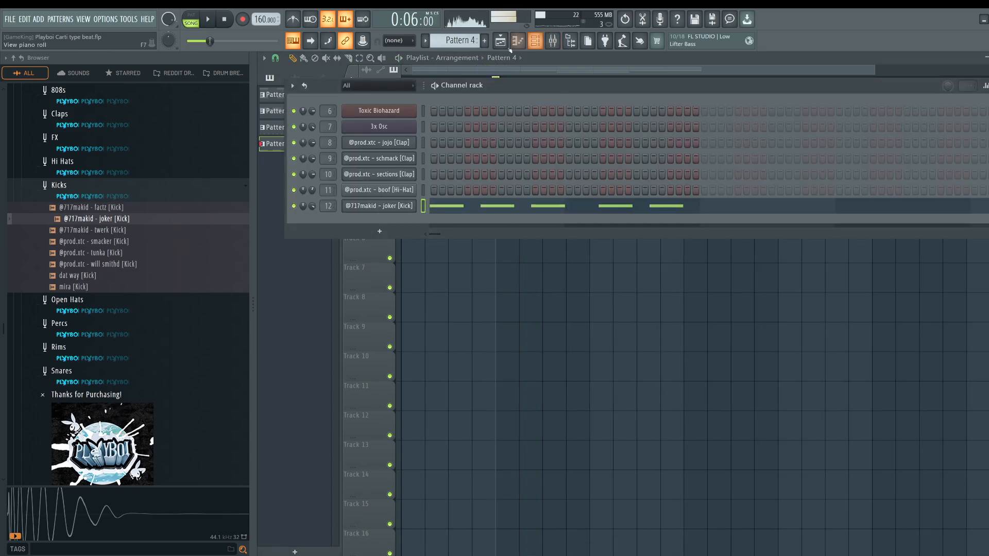
pyautogui.click(484, 41)
pyautogui.click(380, 231)
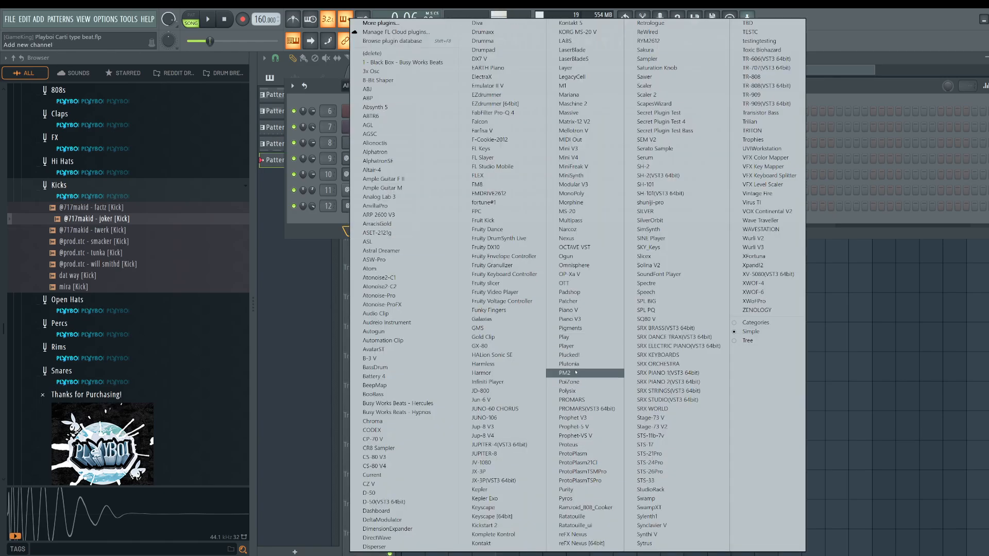
pyautogui.click(569, 382)
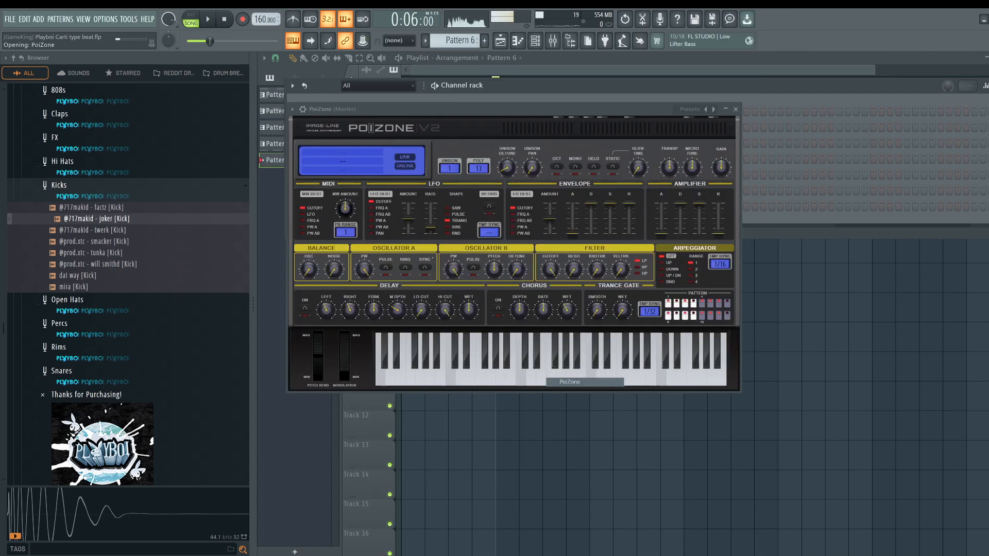
pyautogui.hotkey('ctrl', 'l')
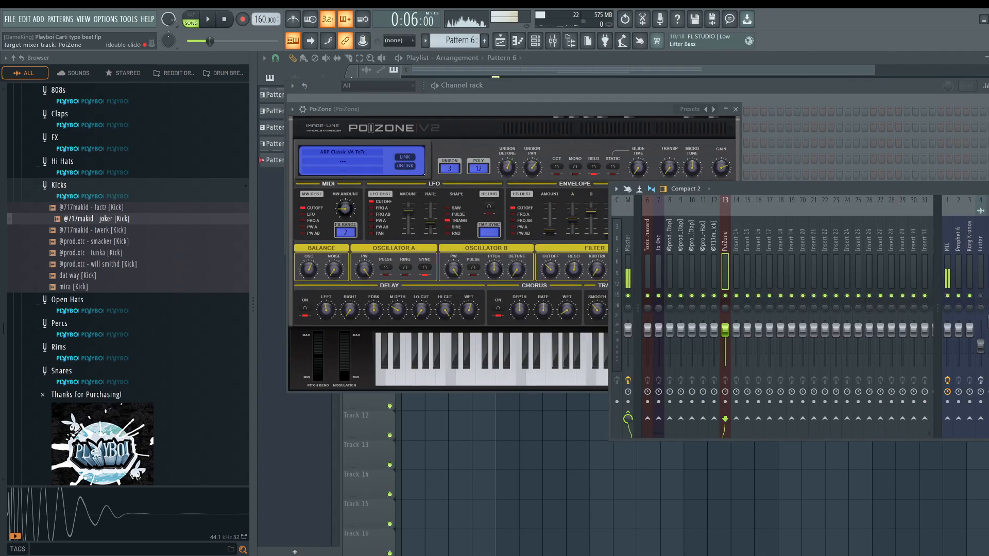
# - Load the LED Ambedio TC preset in PoiZone and audition it
pyautogui.click(687, 114)
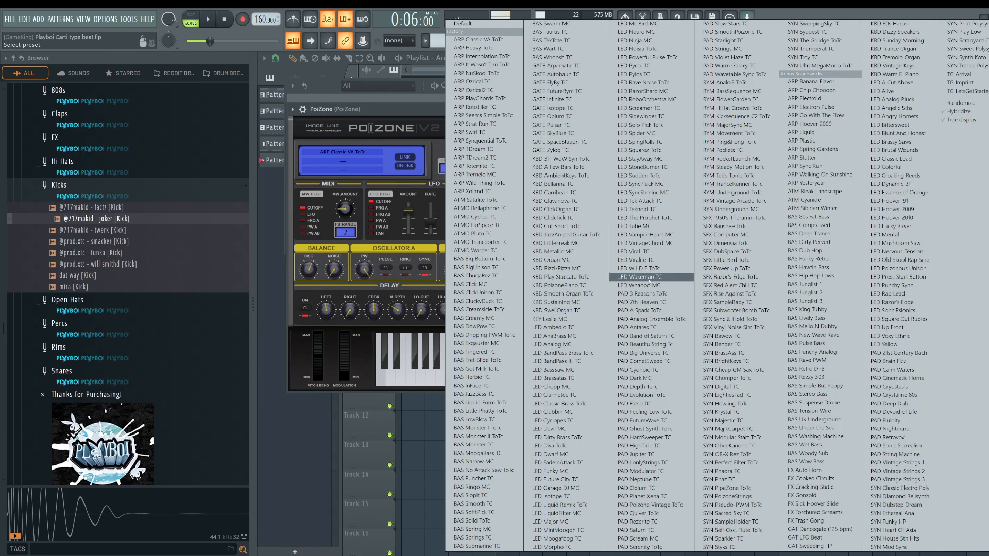
pyautogui.click(564, 328)
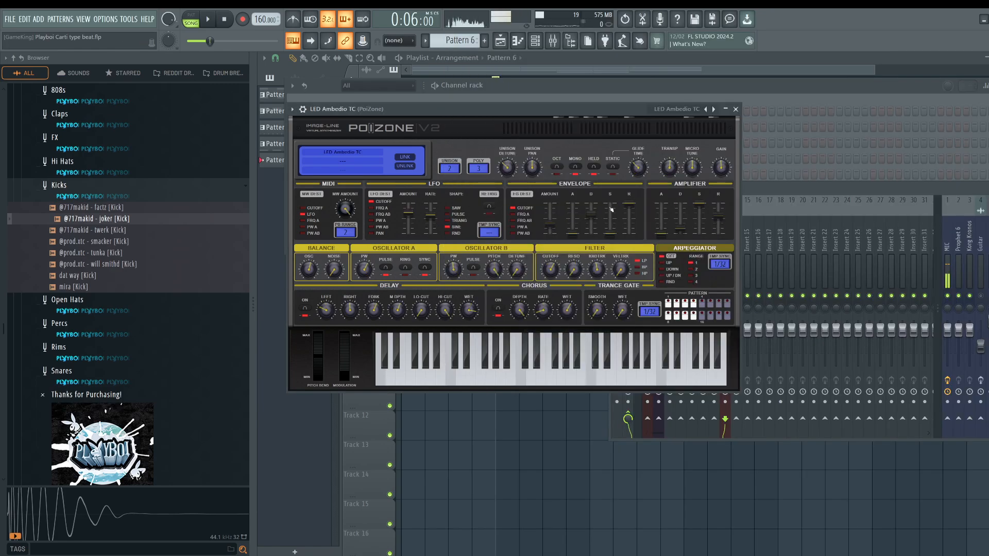
pyautogui.click(729, 110)
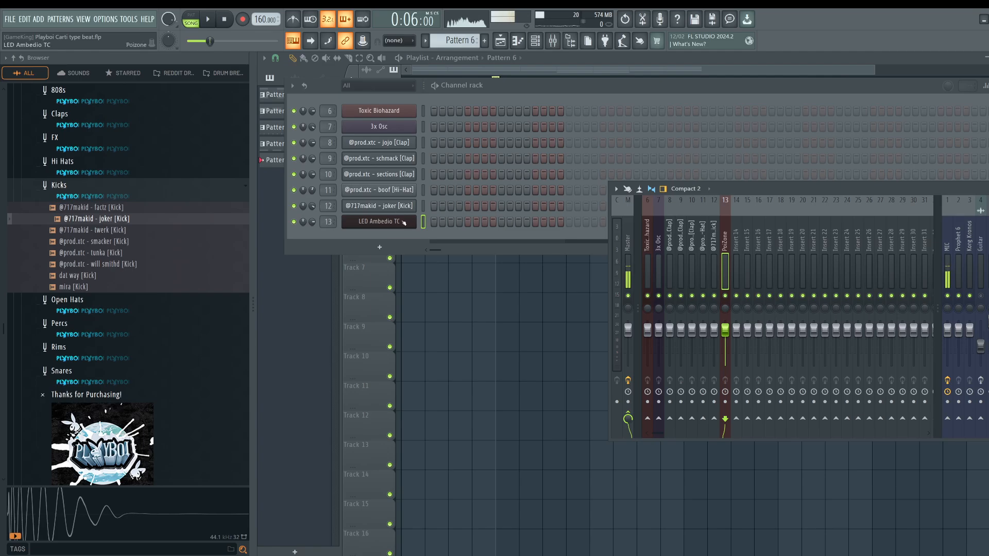
pyautogui.press('n')
pyautogui.click(389, 224)
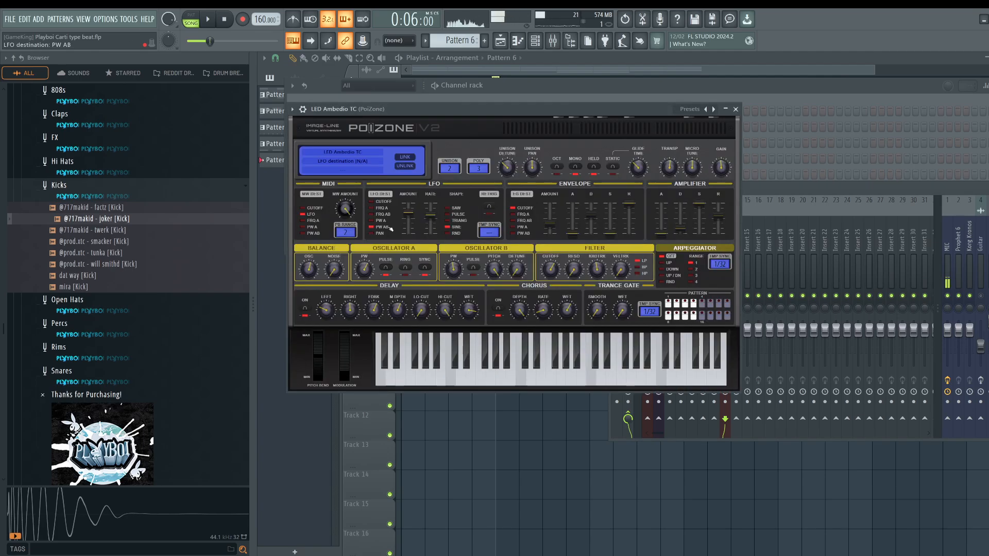
# - Audition the following PoiZone lead presets, settle on LED BandPass Brass ToTc and play the song briefly
pyautogui.click(713, 110)
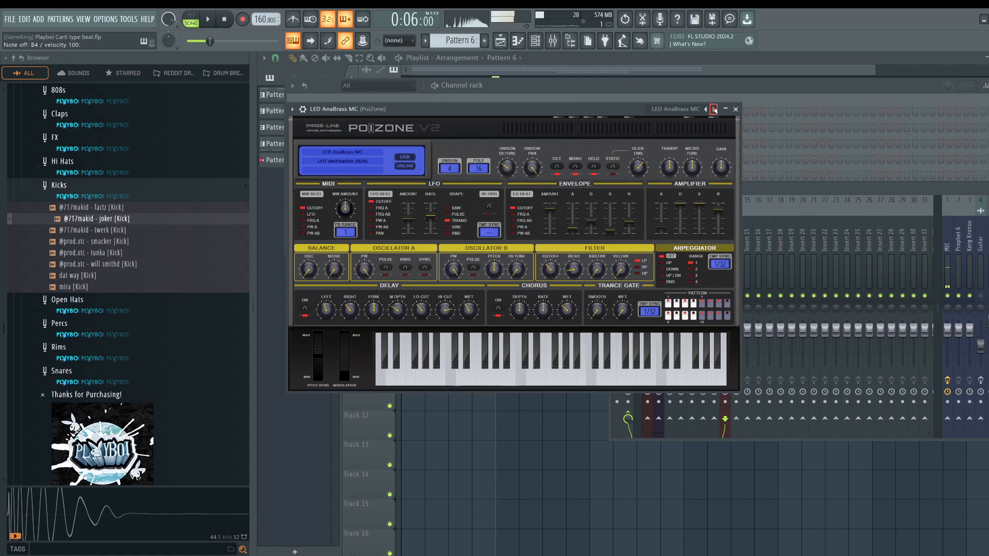
pyautogui.click(713, 109)
pyautogui.press('m')
pyautogui.press('m')
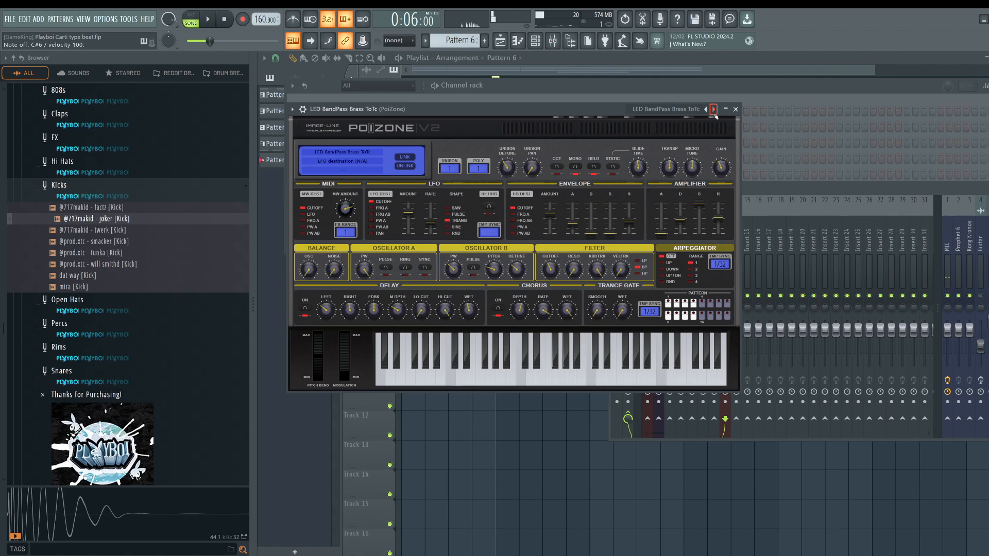
pyautogui.press('space')
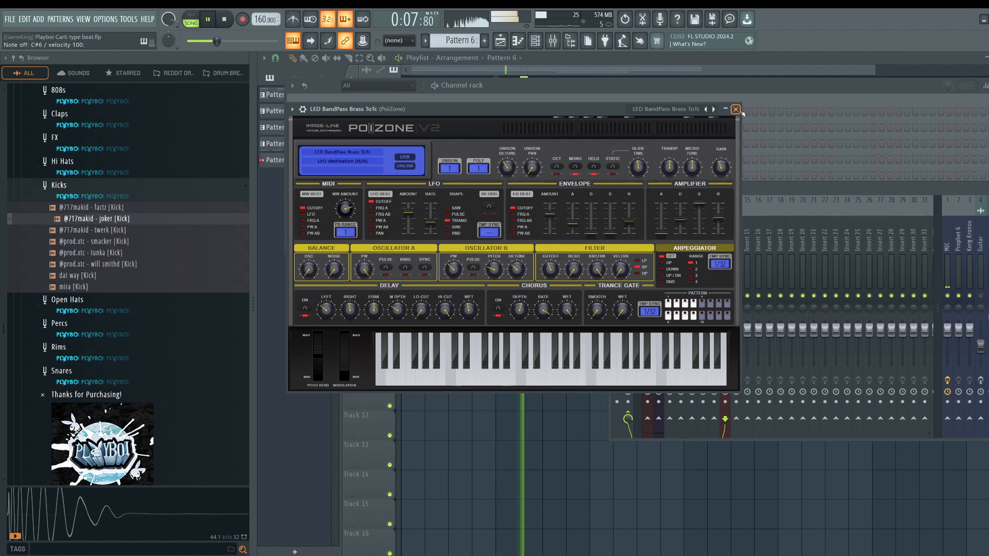
pyautogui.click(736, 109)
pyautogui.press('space')
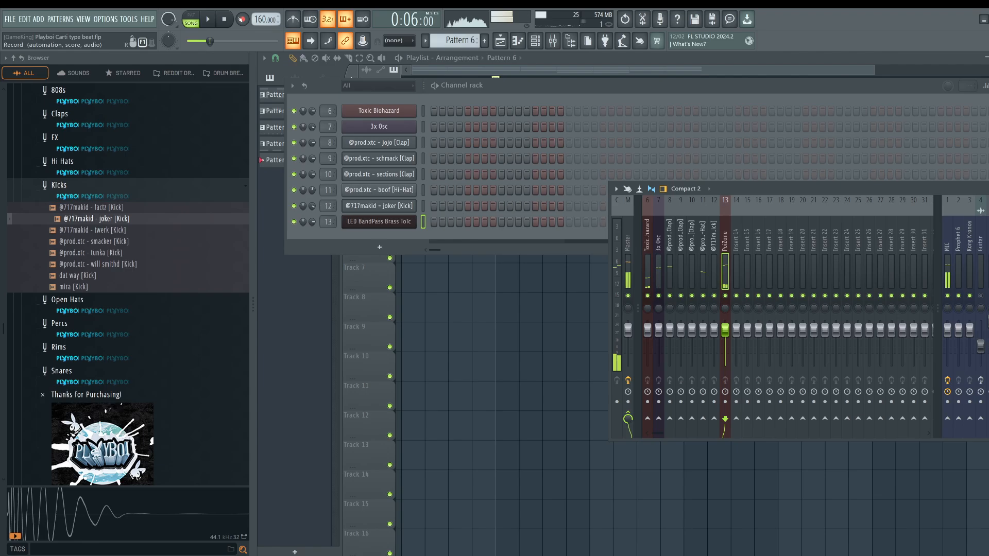
# - Record a topline melody with the PoiZone channel into Pattern 6 from the song start, and turn recording off
pyautogui.click(225, 19)
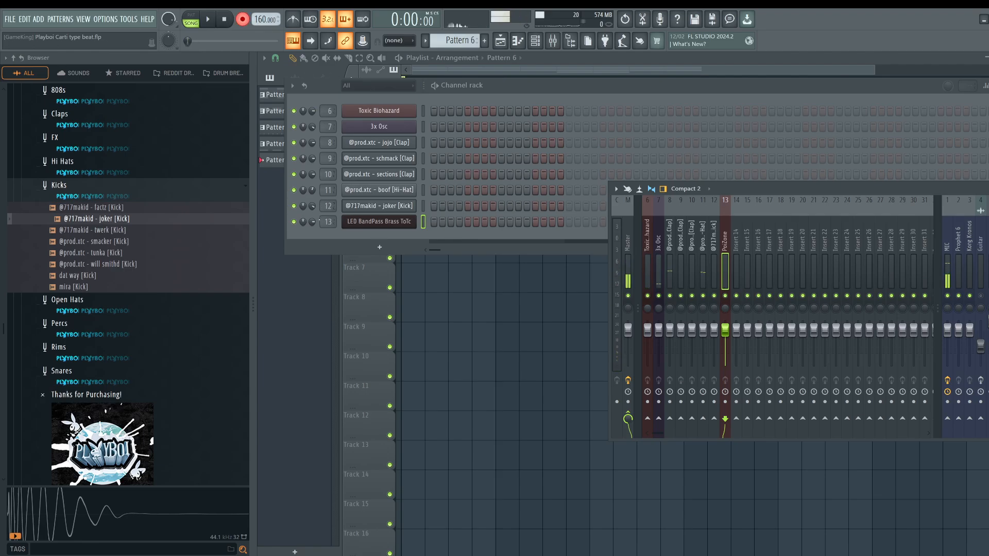
pyautogui.moveTo(312, 222); pyautogui.dragTo(312, 224)
pyautogui.press('w')
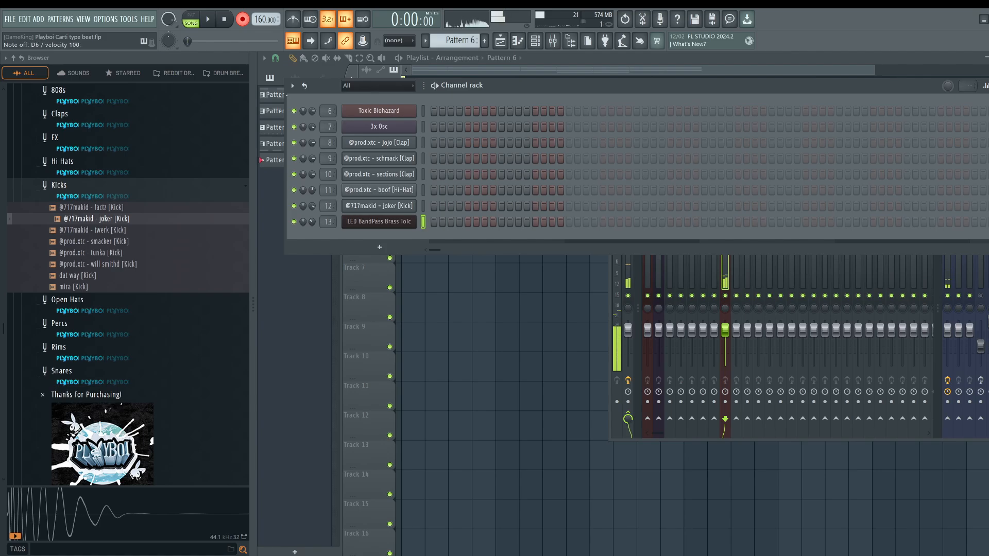
pyautogui.press('space')
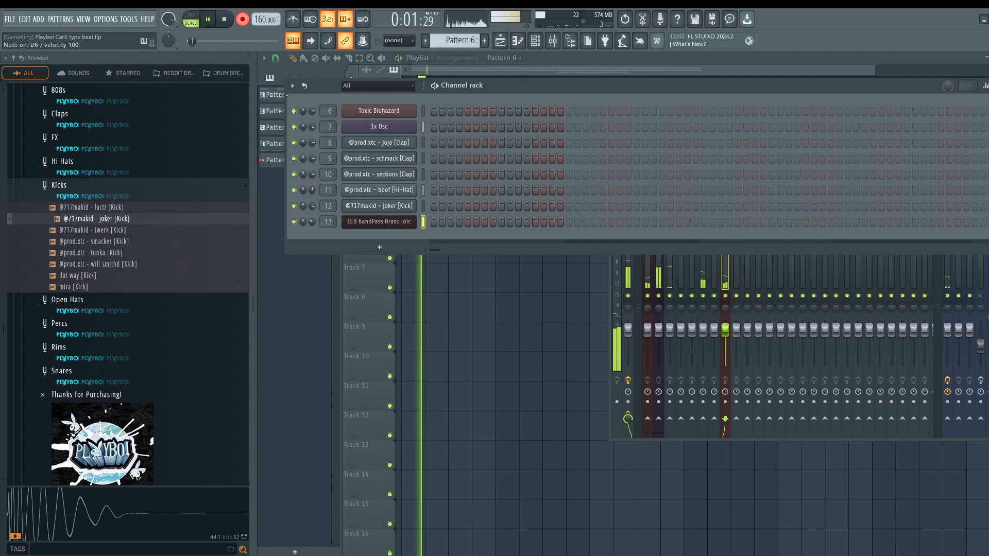
pyautogui.press('2')
pyautogui.press('space')
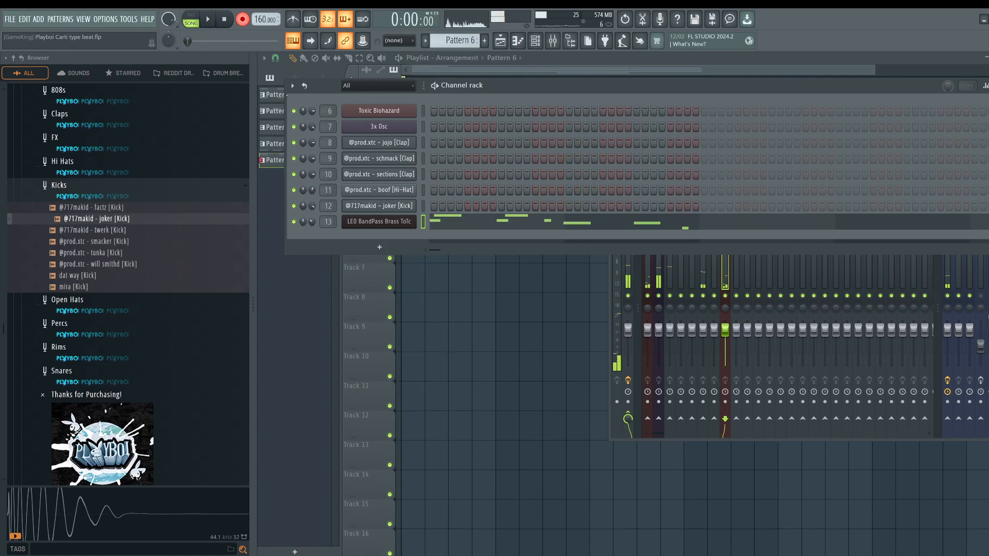
pyautogui.click(242, 20)
# - Duplicate the Pattern 6 clip along the topline track to fill bars 1 to 16, playing the song briefly to check it
pyautogui.press('space')
pyautogui.rightClick(488, 289)
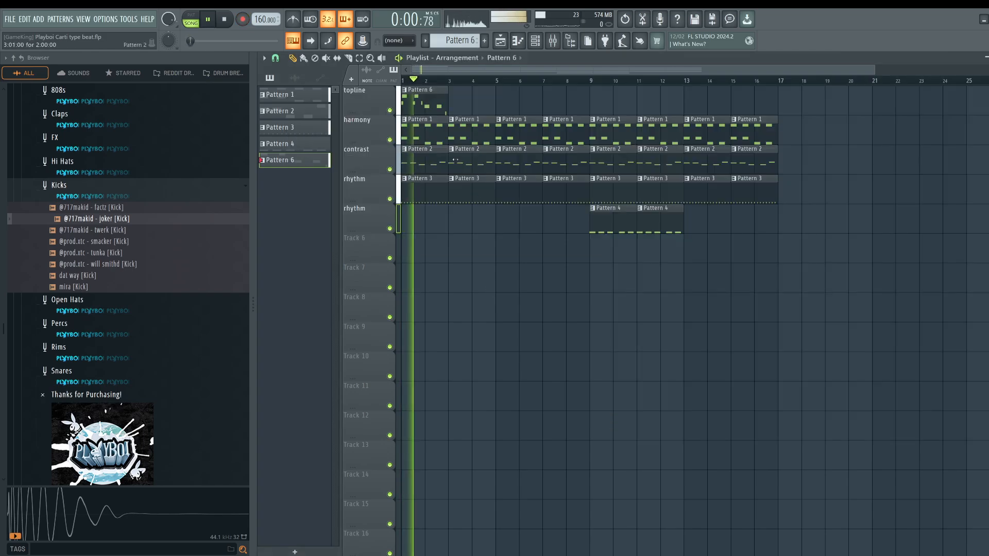
pyautogui.press('space')
pyautogui.hotkey('ctrl', 'b')
pyautogui.hotkey('ctrl', 'b')
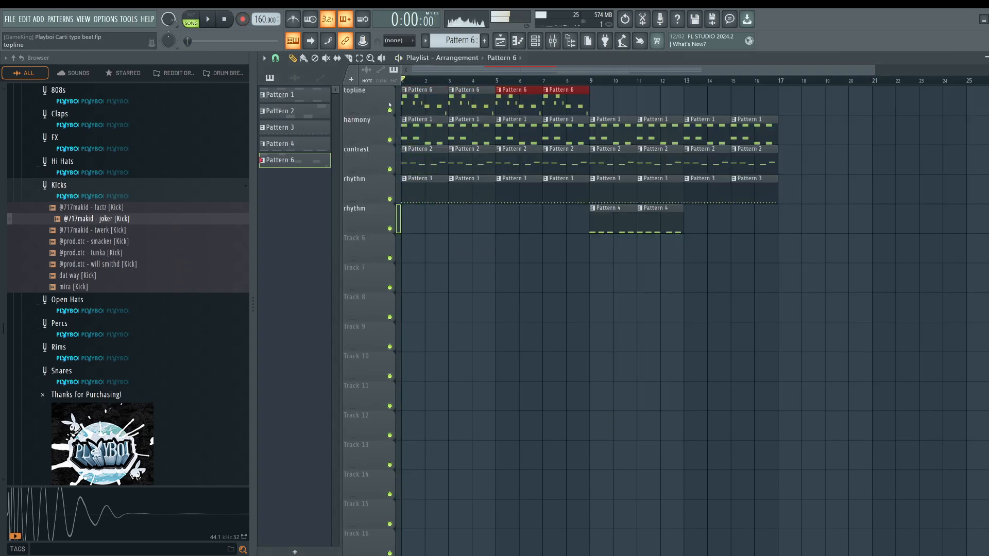
pyautogui.hotkey('ctrl', 'b')
pyautogui.hotkey('ctrl', 'b')
pyautogui.press('space')
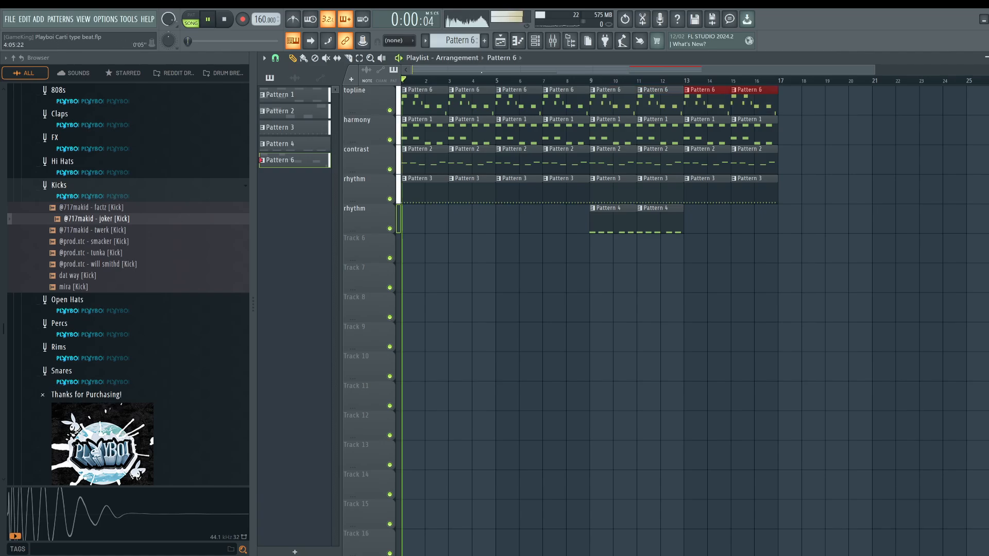
pyautogui.press('space')
# - Replace the PoiZone instrument in channel 13 with FLEX
pyautogui.click(535, 41)
pyautogui.click(391, 223)
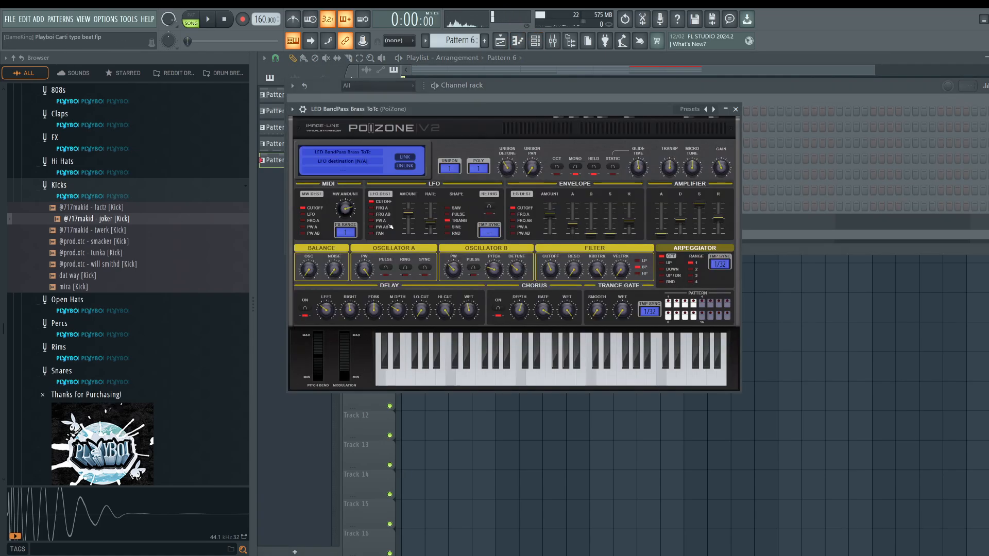
pyautogui.click(735, 109)
pyautogui.rightClick(400, 226)
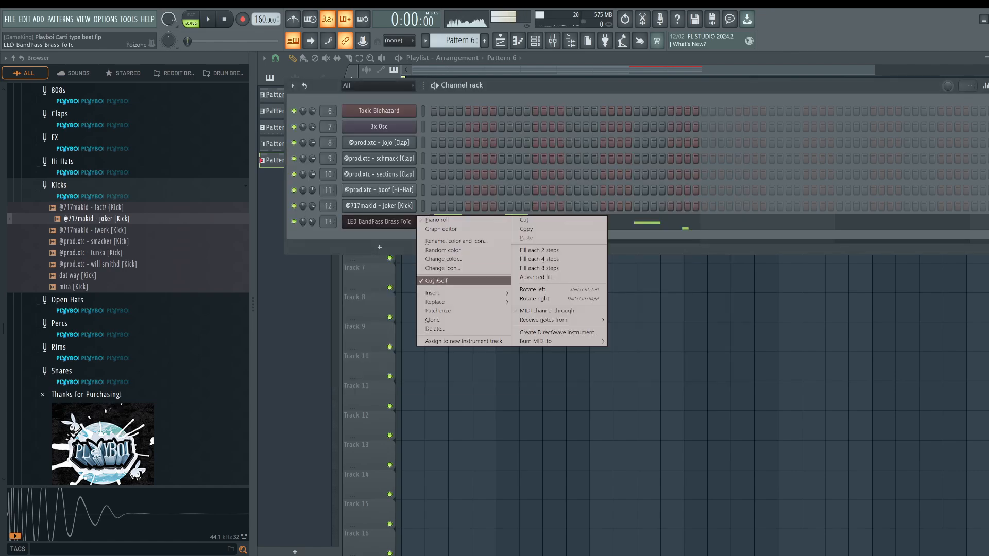
pyautogui.moveTo(449, 302)
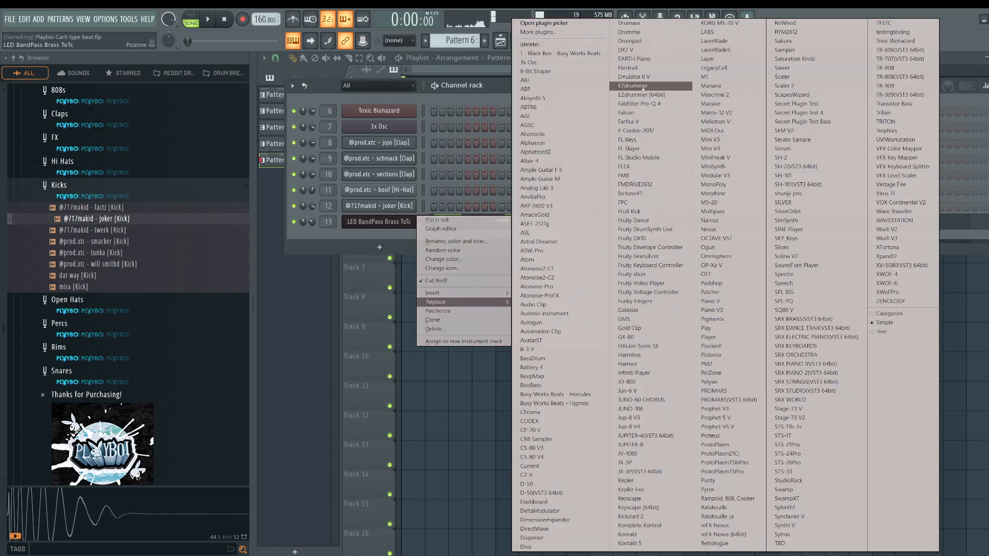
pyautogui.click(628, 166)
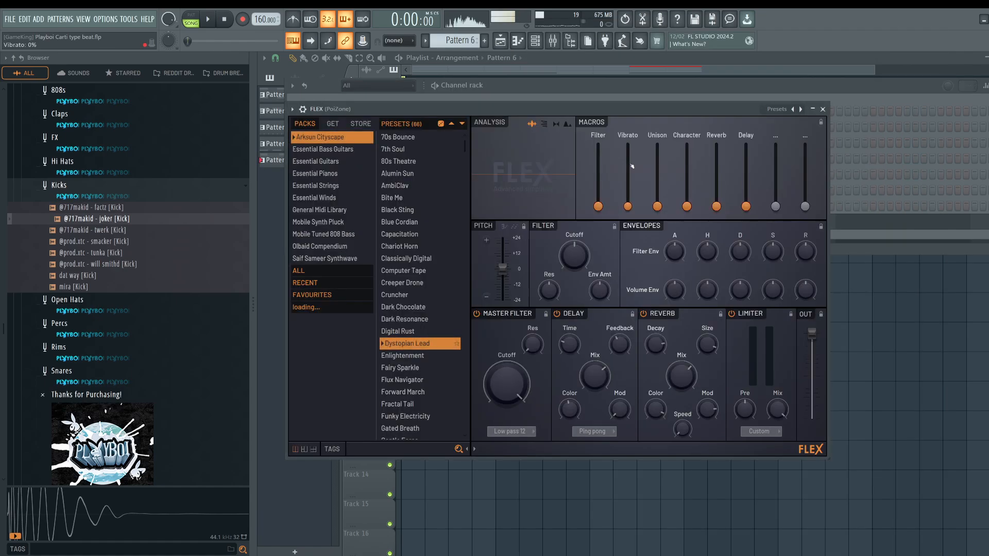
# - Load the Flutes Sustain preset from FLEX's Essential Winds pack and open the channel's detailed settings
pyautogui.click(334, 125)
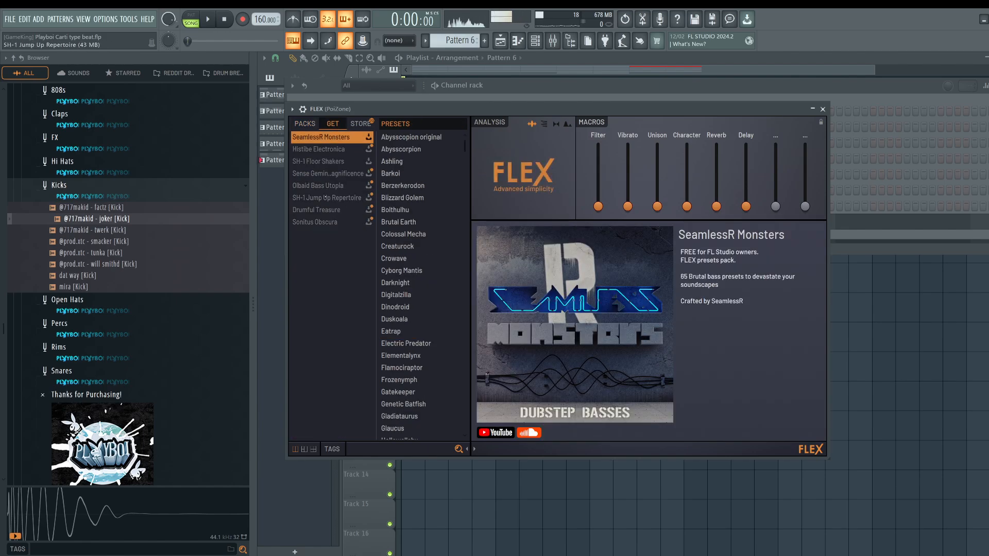
pyautogui.click(305, 124)
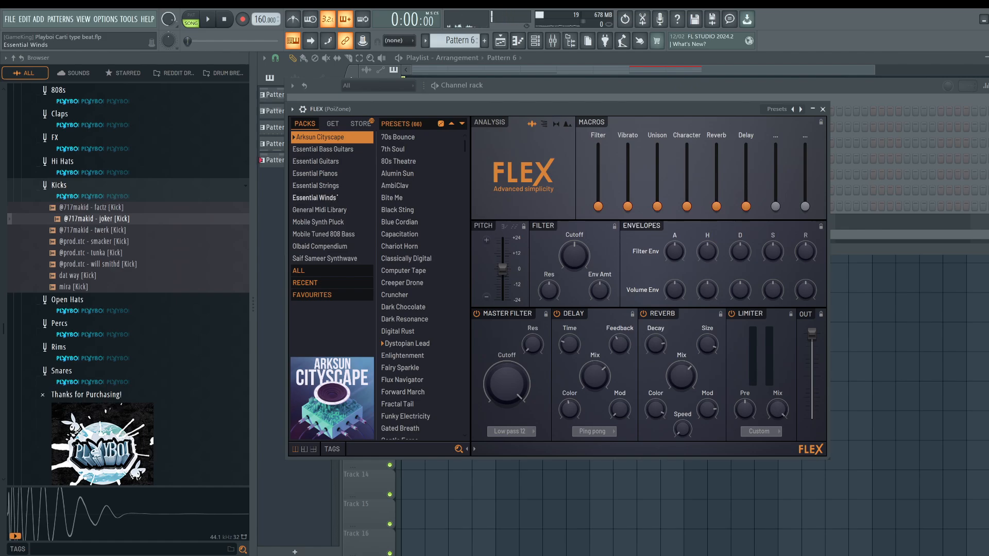
pyautogui.click(337, 197)
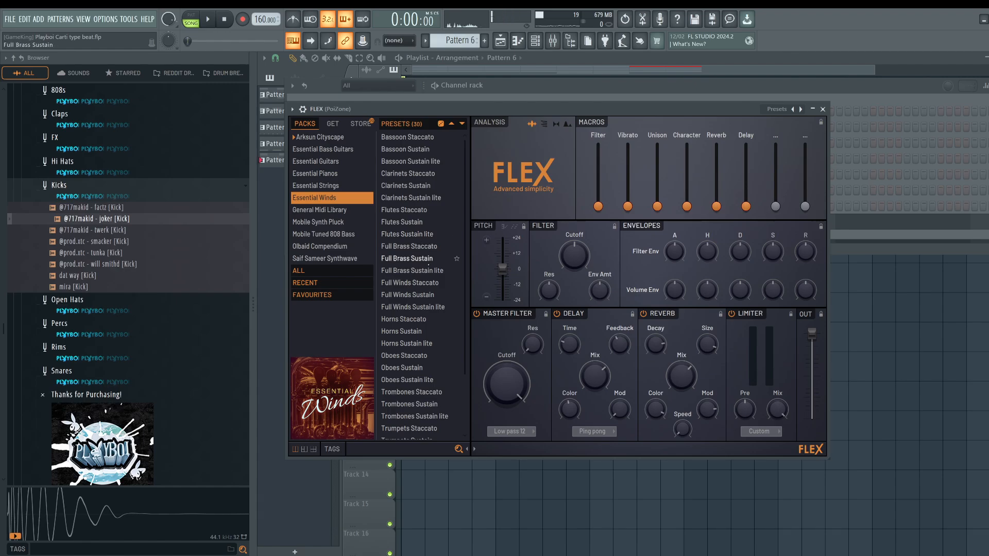
pyautogui.scroll(-1, 421, 289)
pyautogui.click(421, 290)
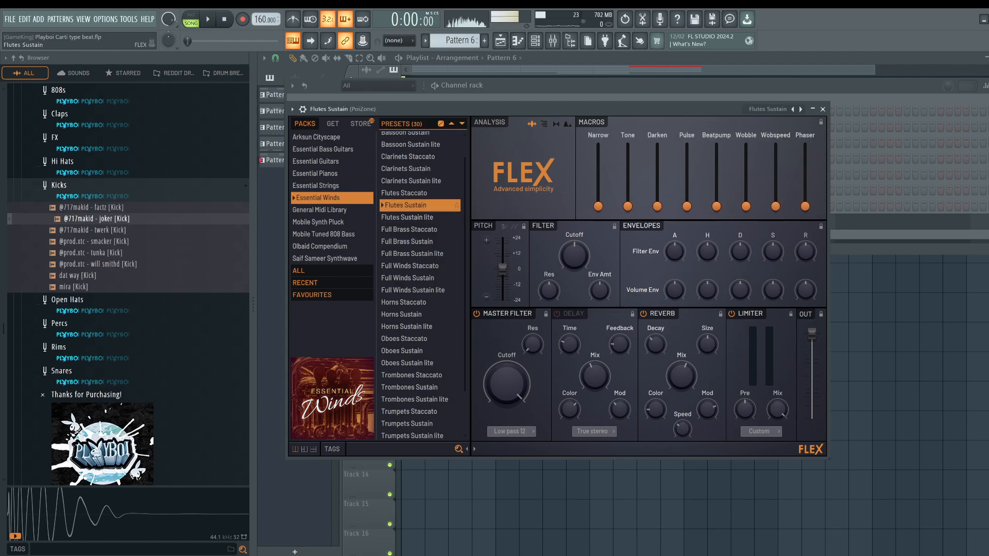
pyautogui.click(303, 109)
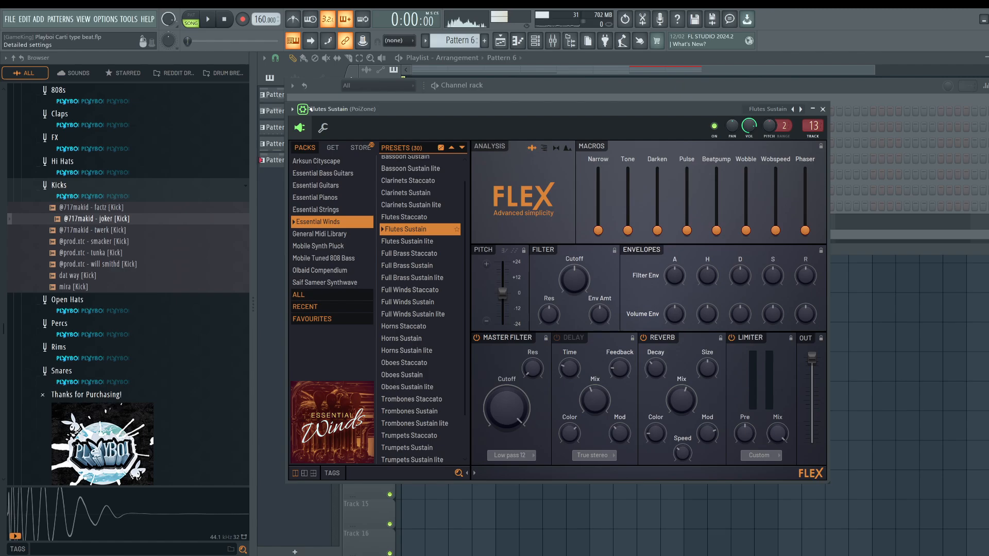
# - Set the Flutes Sustain channel to mono, try a couple of notes, close the instrument and play the song to check it
pyautogui.click(323, 128)
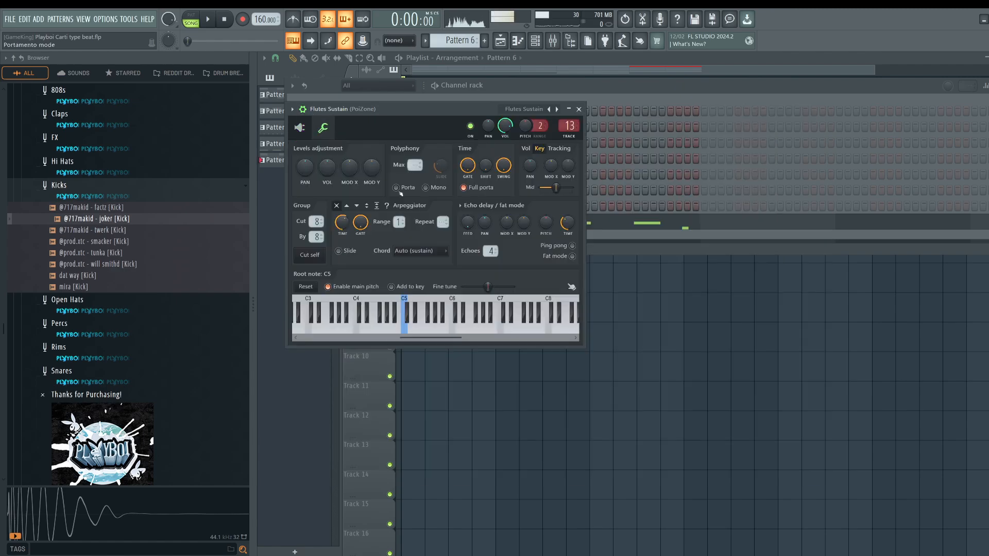
pyautogui.click(425, 187)
pyautogui.press('b')
pyautogui.press('n')
pyautogui.click(302, 129)
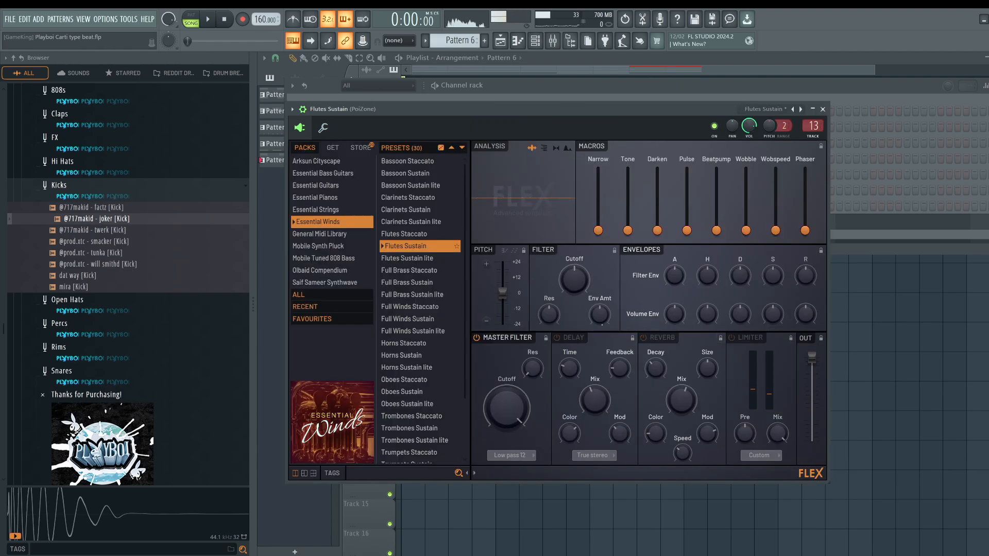
pyautogui.click(823, 109)
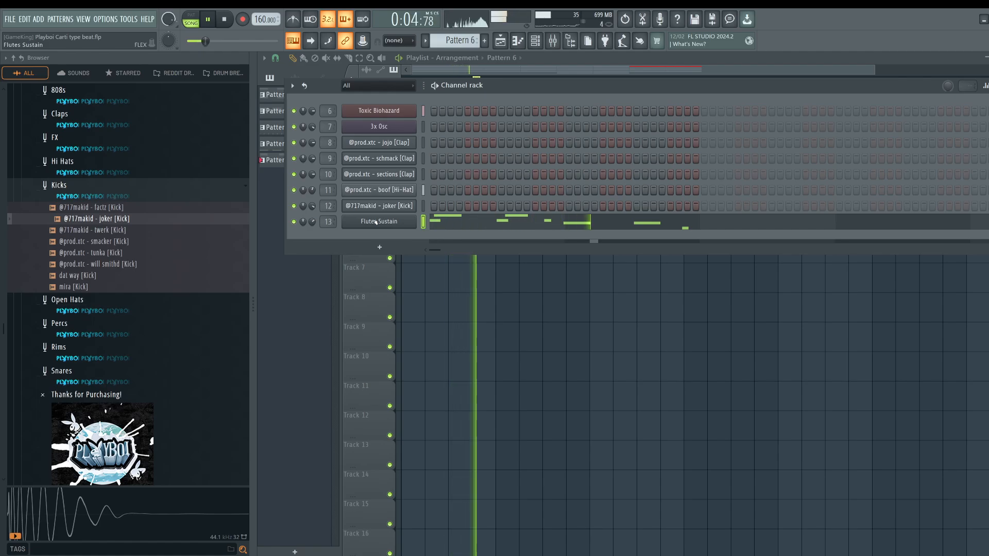
pyautogui.click(503, 323)
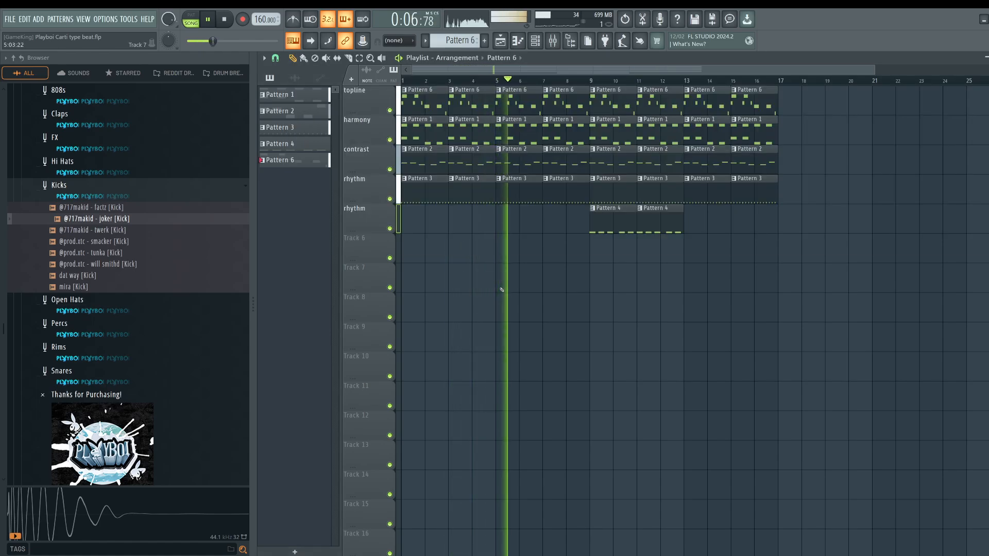
pyautogui.press('space')
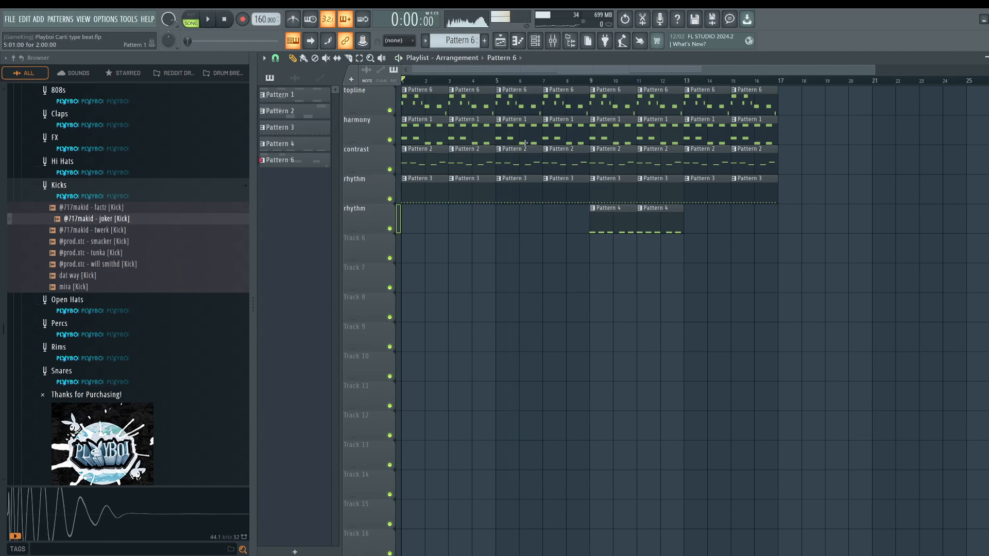
# - Try Pattern 2's 3x Osc notes one octave lower while the song plays, and transpose them back up an octave
pyautogui.press('space')
pyautogui.press('F6')
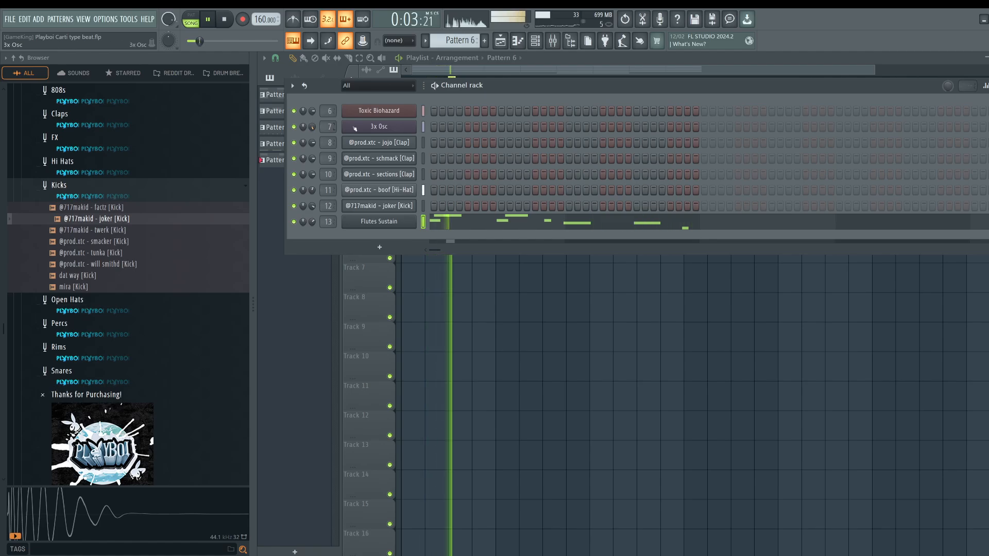
pyautogui.rightClick(374, 126)
pyautogui.press('F6')
pyautogui.press('space')
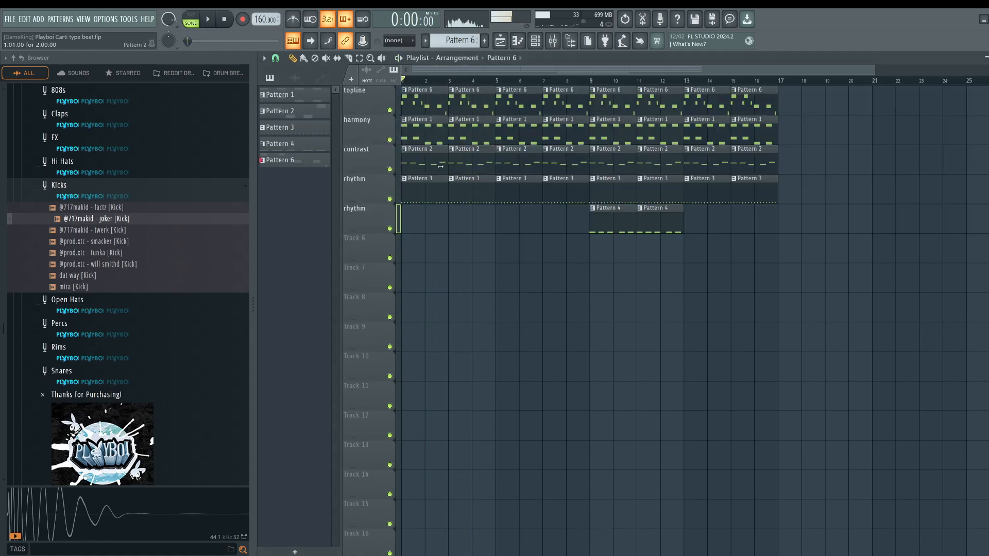
pyautogui.doubleClick(430, 159)
pyautogui.hotkey('ctrl', 'Down')
pyautogui.scroll(-1, 430, 159)
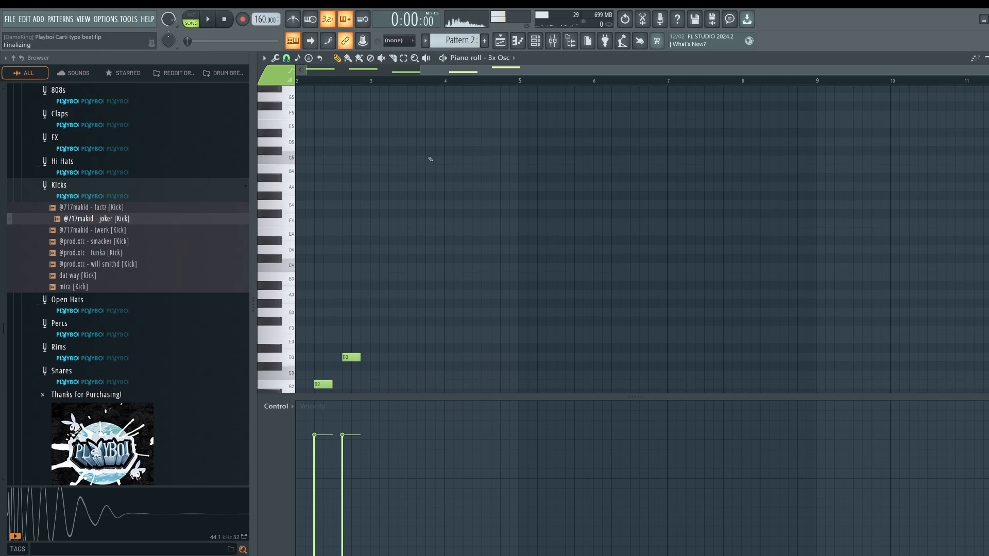
pyautogui.press('space')
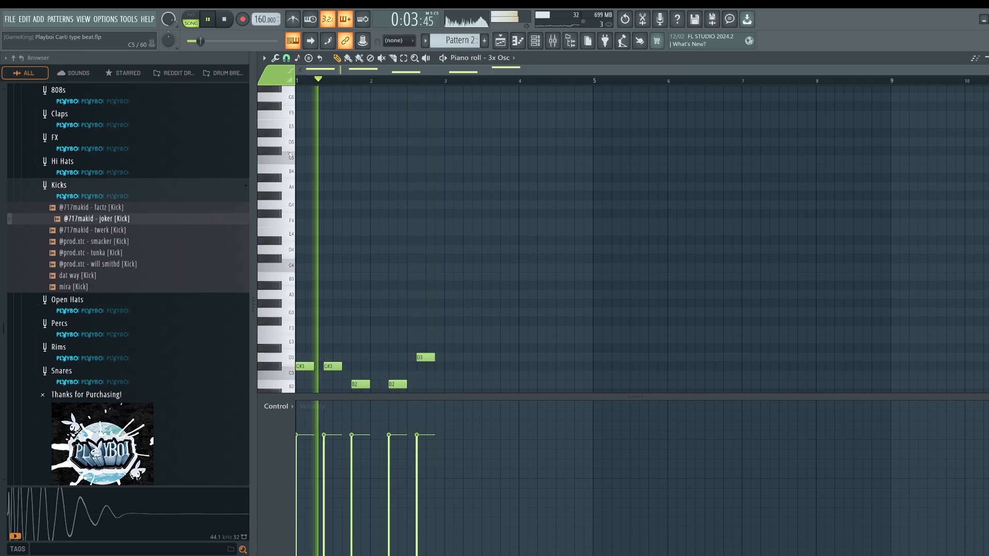
pyautogui.hotkey('ctrl', 'Up')
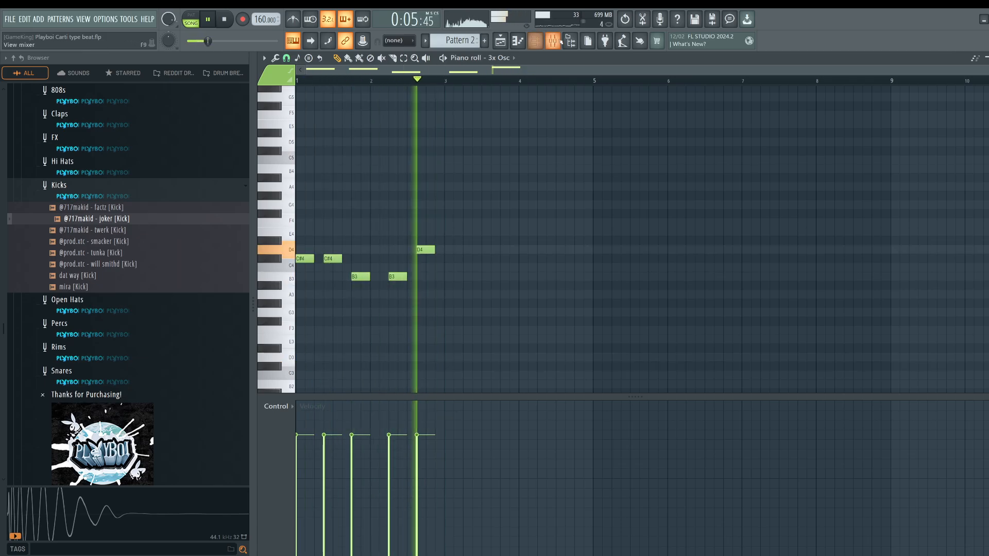
# - Bring the mixer fully into view, narrow it slightly, check the levels over the playlist during playback, and close it
pyautogui.press('F9')
pyautogui.click(947, 296)
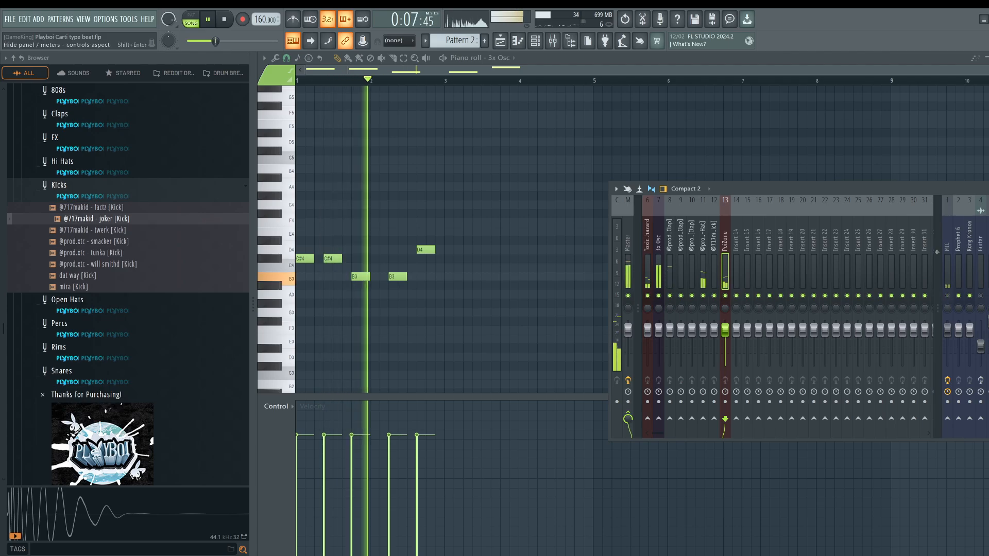
pyautogui.moveTo(925, 189); pyautogui.dragTo(648, 172)
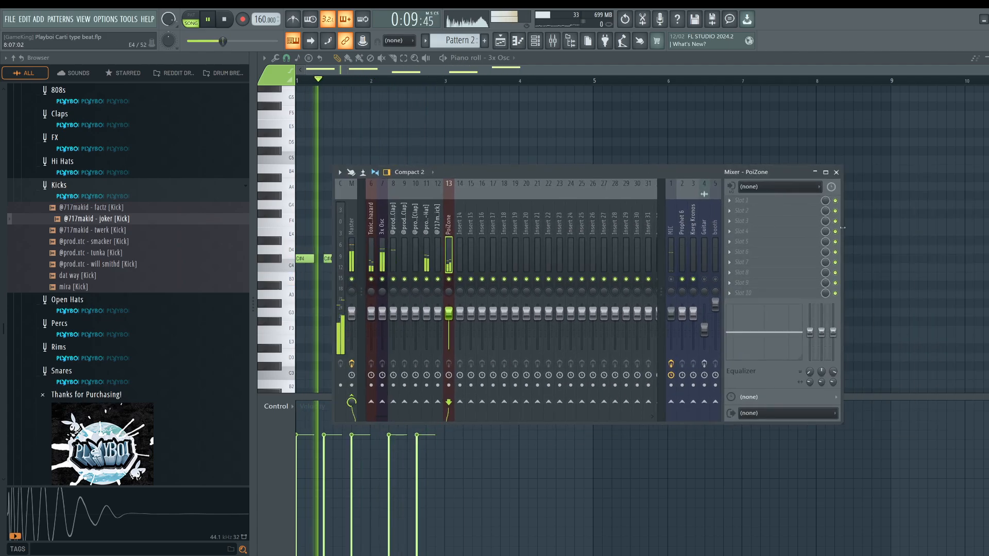
pyautogui.moveTo(843, 228); pyautogui.dragTo(823, 230)
pyautogui.press('F5')
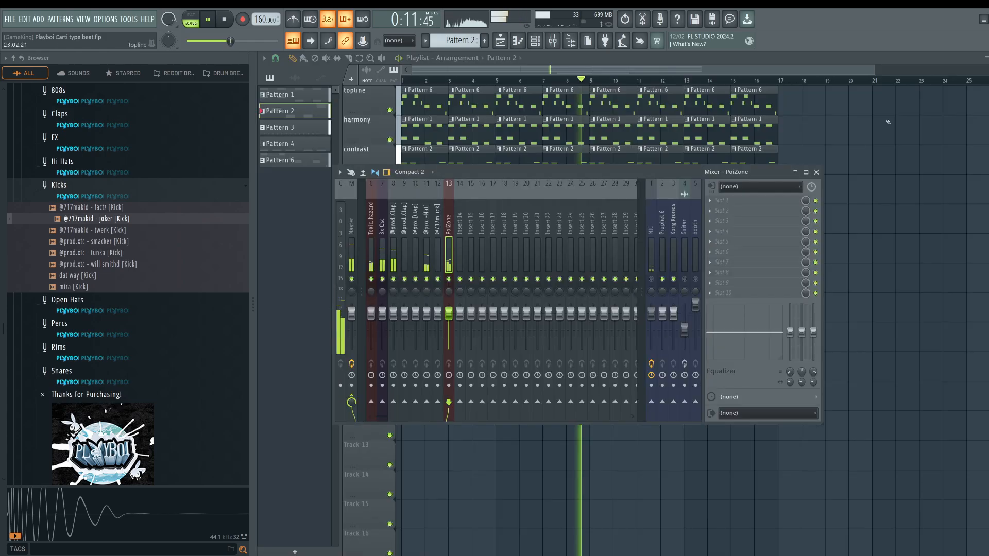
pyautogui.press('F9')
pyautogui.click(645, 226)
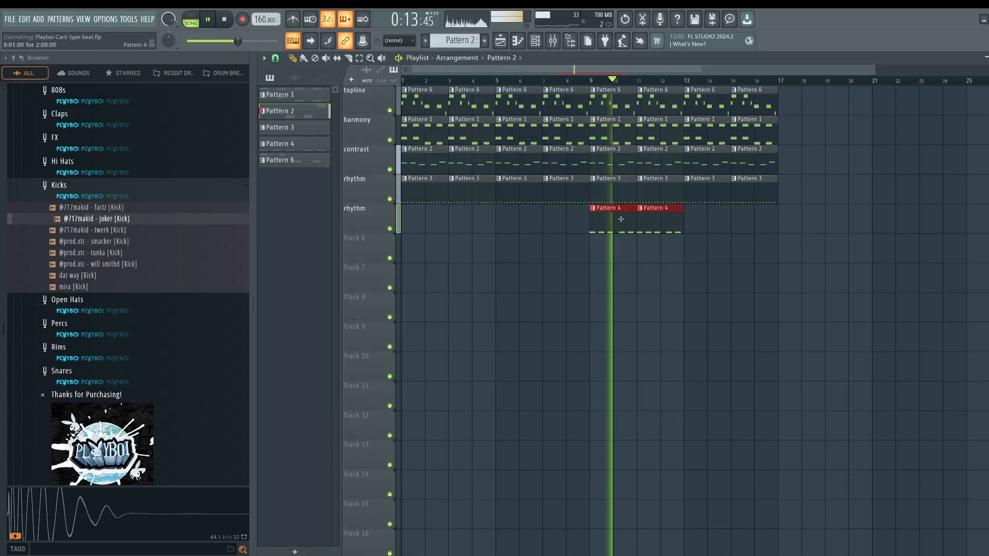
pyautogui.click(554, 40)
pyautogui.press('space')
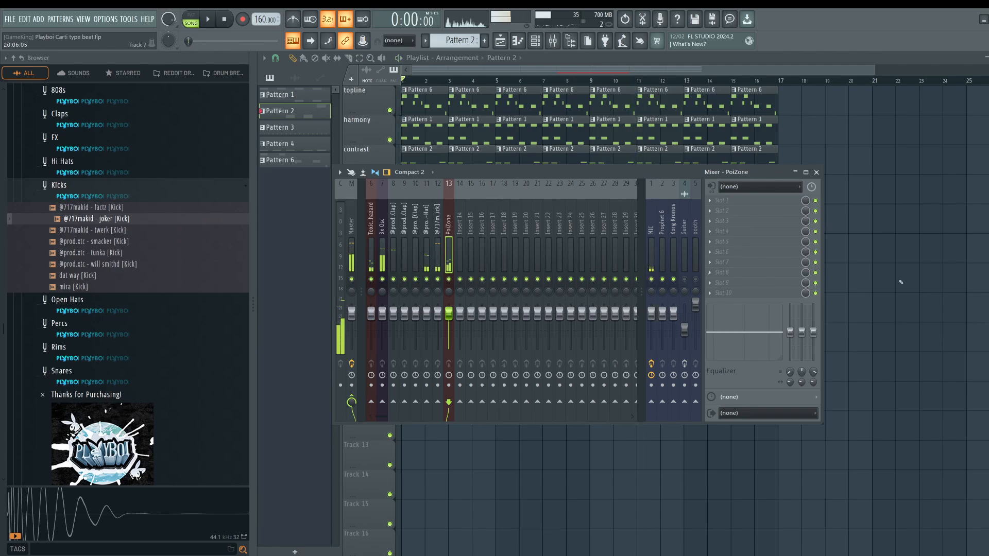
pyautogui.click(900, 281)
# - Open the Pattern 4 joker kick notes and add a short C5 hit between the second and third kicks, auditioning the change
pyautogui.doubleClick(604, 226)
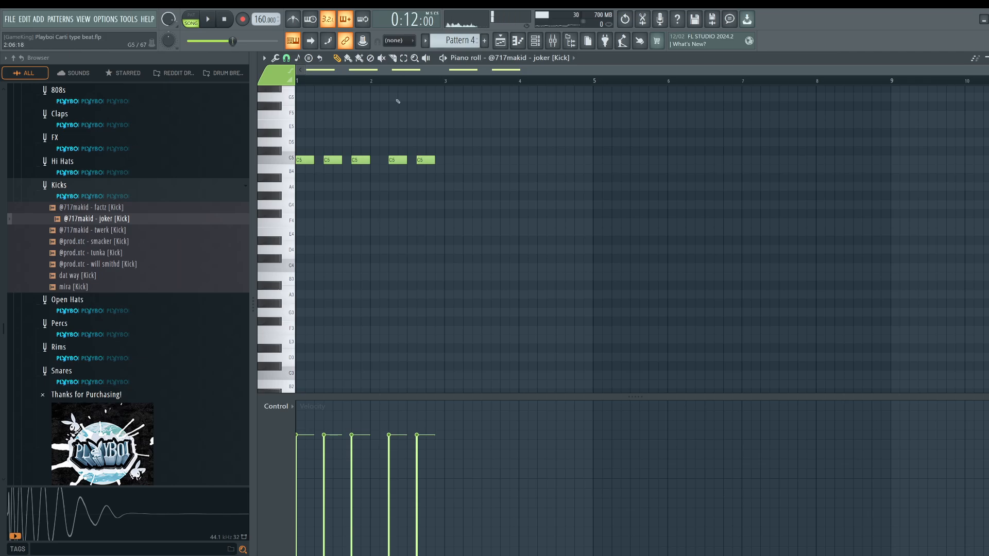
pyautogui.press('space')
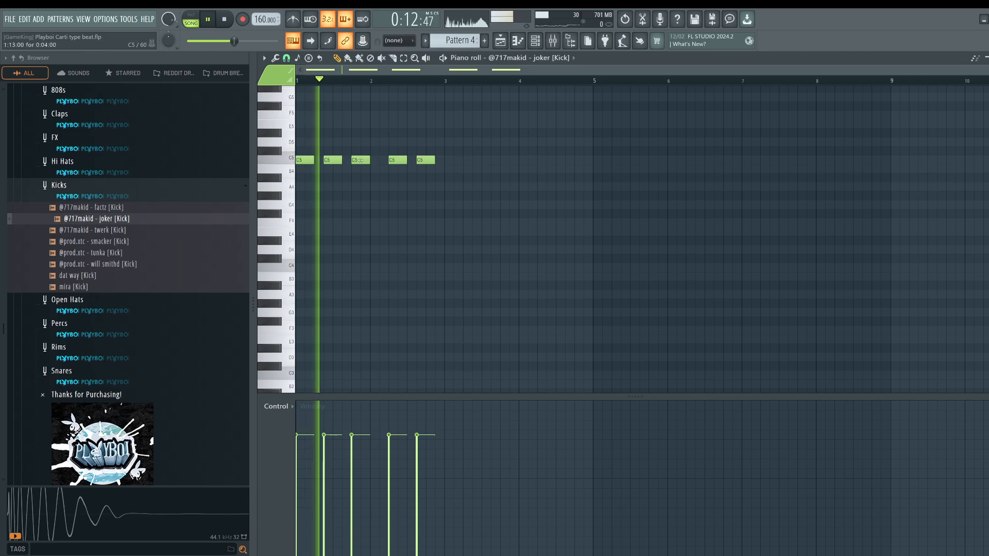
pyautogui.press('space')
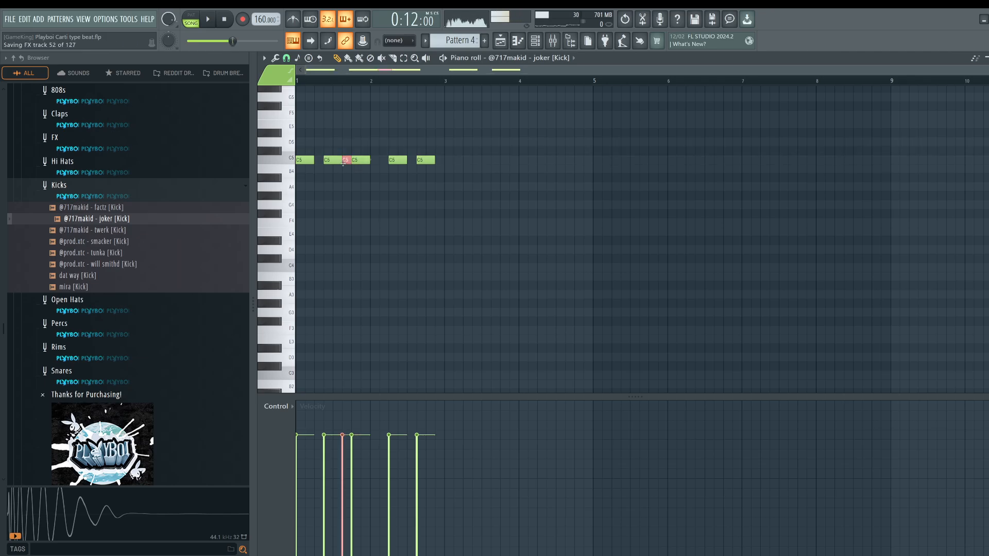
pyautogui.press('space')
pyautogui.press('space')
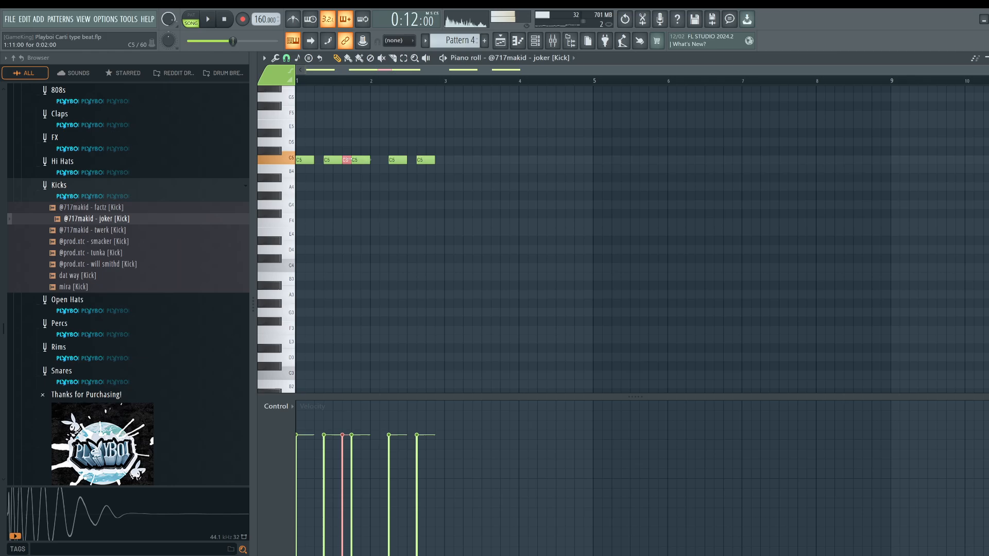
# - Set the piano roll snap to 1/2 beat, play the kick pattern and deselect the added note
pyautogui.scroll(4, 338, 98)
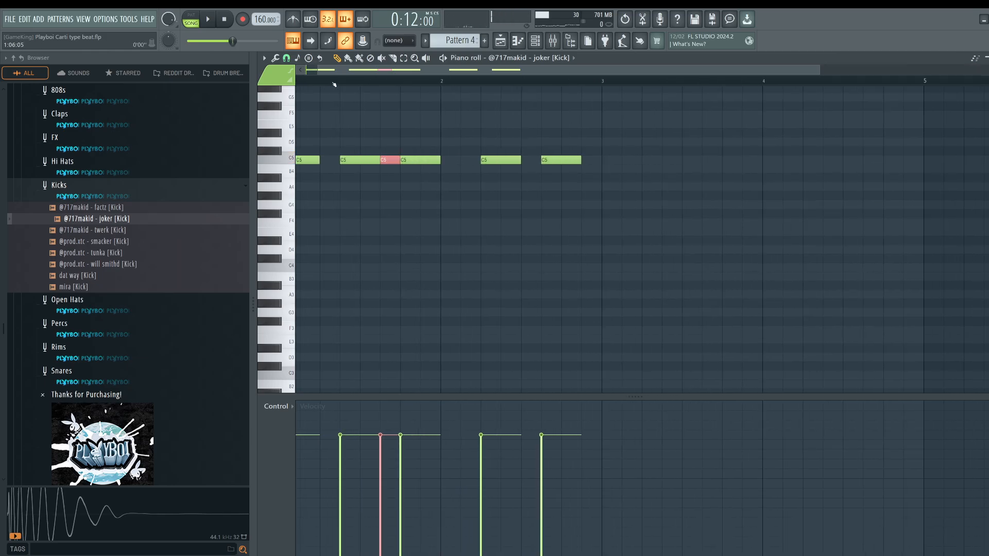
pyautogui.click(286, 58)
pyautogui.click(315, 184)
pyautogui.press('space')
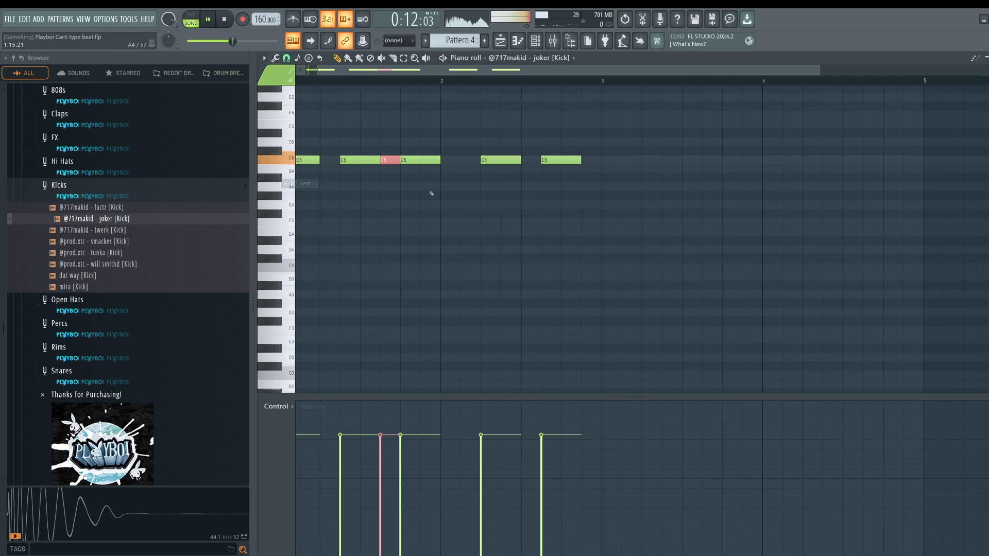
pyautogui.keyDown('ctrl'); pyautogui.click(426, 190); pyautogui.keyUp('ctrl')
pyautogui.press('space')
# - Set the piano roll snap to 1/4 beat, shift the added kick slightly later and audition it
pyautogui.click(286, 58)
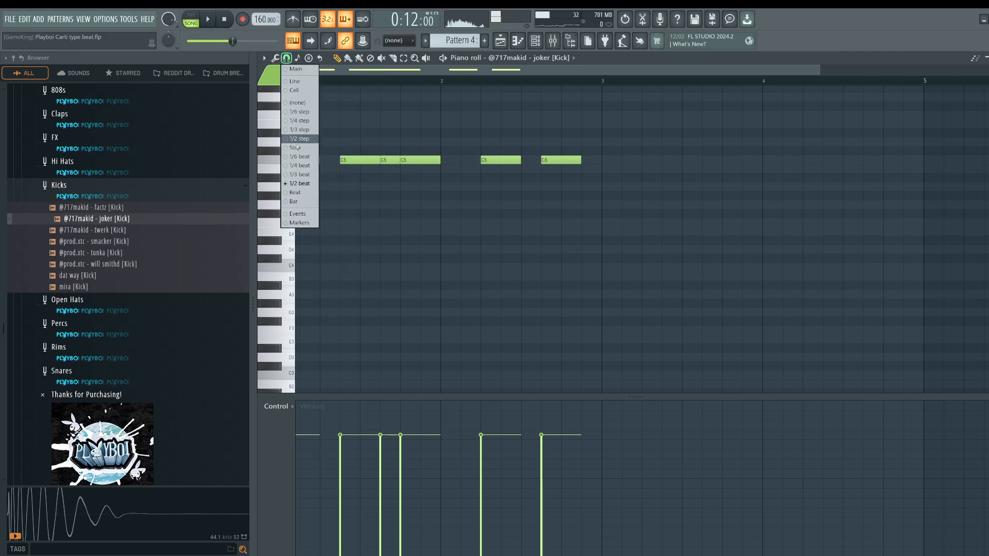
pyautogui.click(304, 165)
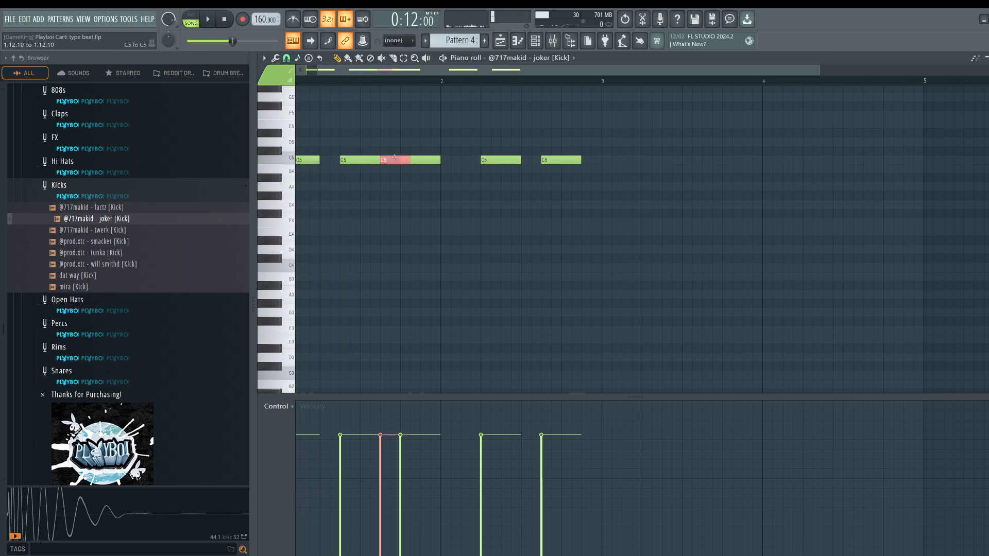
pyautogui.press('space')
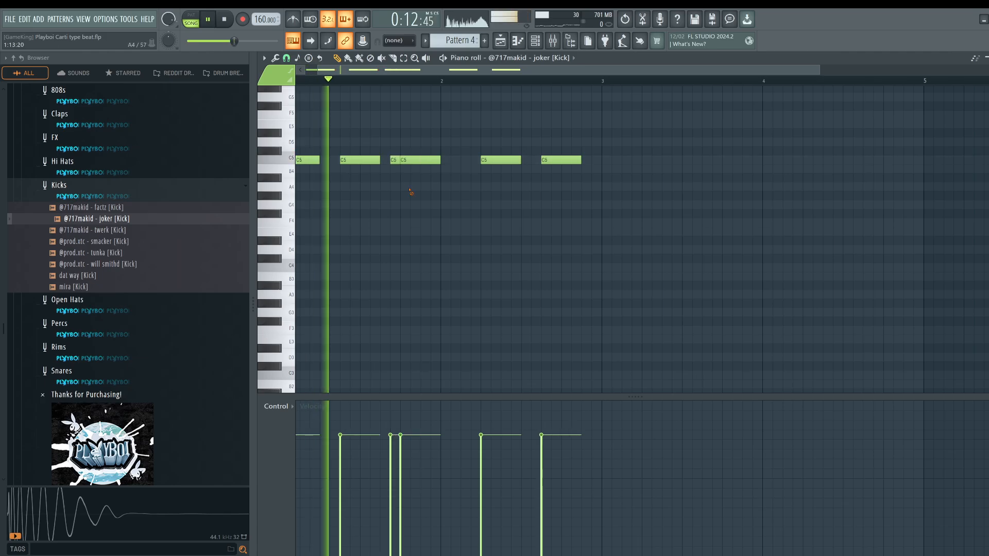
pyautogui.press('space')
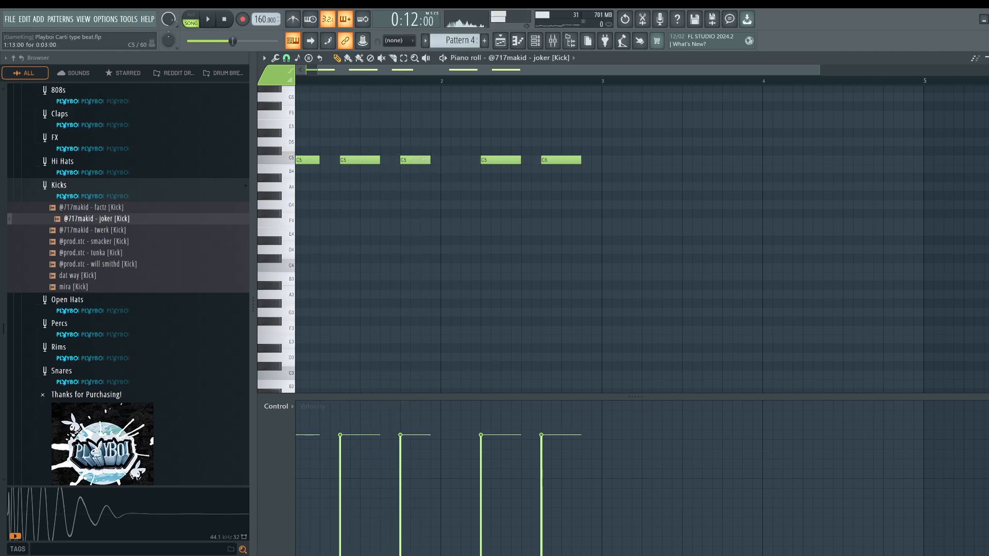
# - Add a short C5 kick just after the third kick in bar 1, audition it, and set the snap to 1/3 beat
pyautogui.click(422, 160)
pyautogui.press('space')
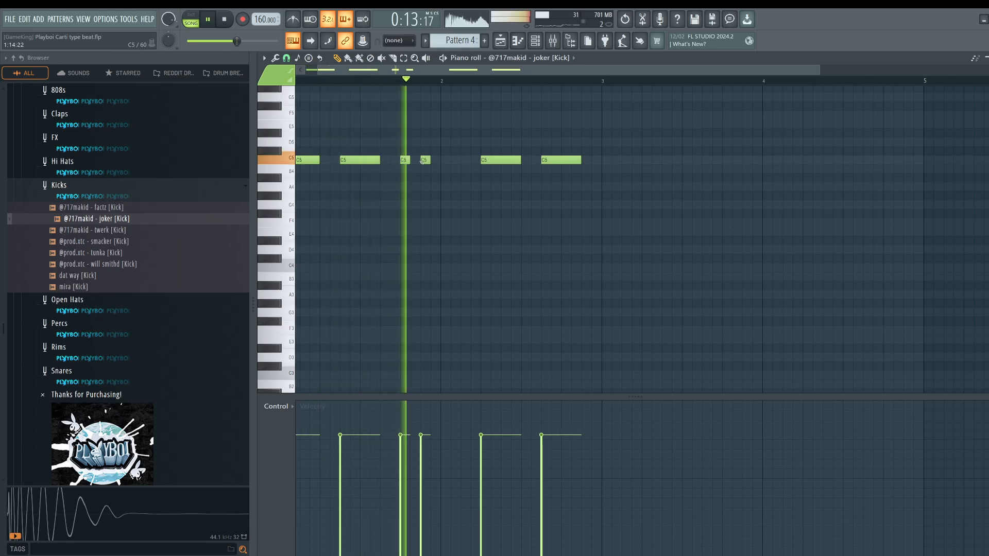
pyautogui.press('space')
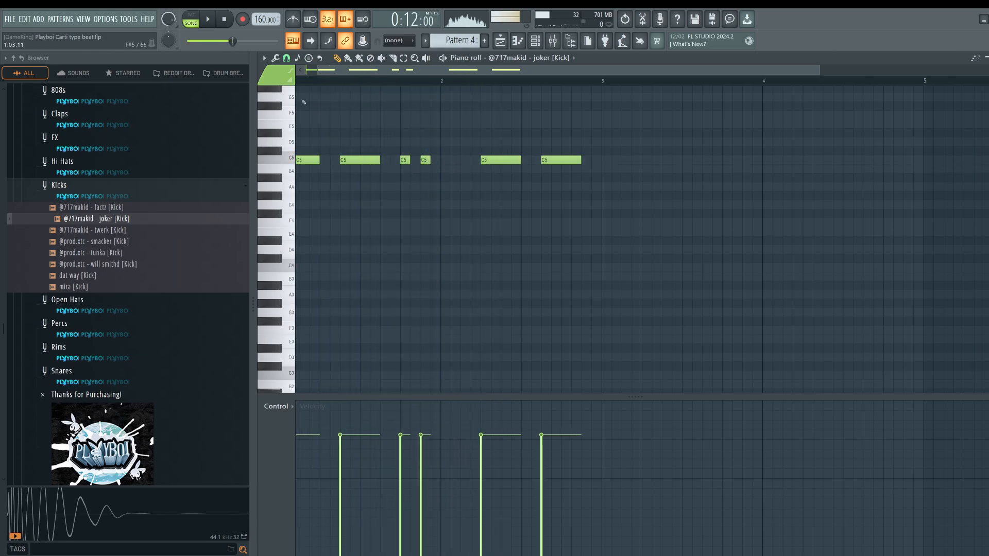
pyautogui.click(287, 58)
pyautogui.click(302, 176)
pyautogui.press('space')
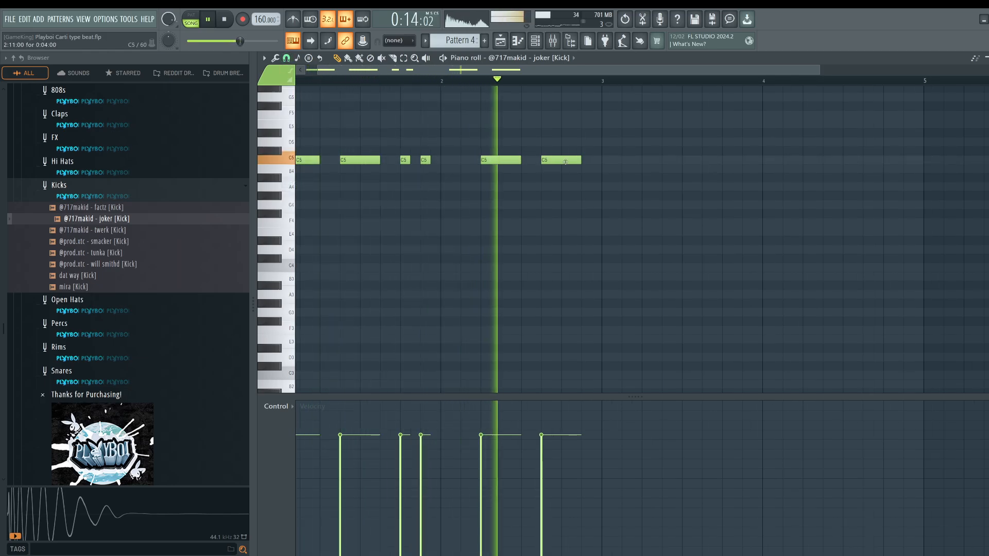
# - Duplicate the two Pattern 4 clips on the second rhythm track to fill bars 13 to 16
pyautogui.press('F5')
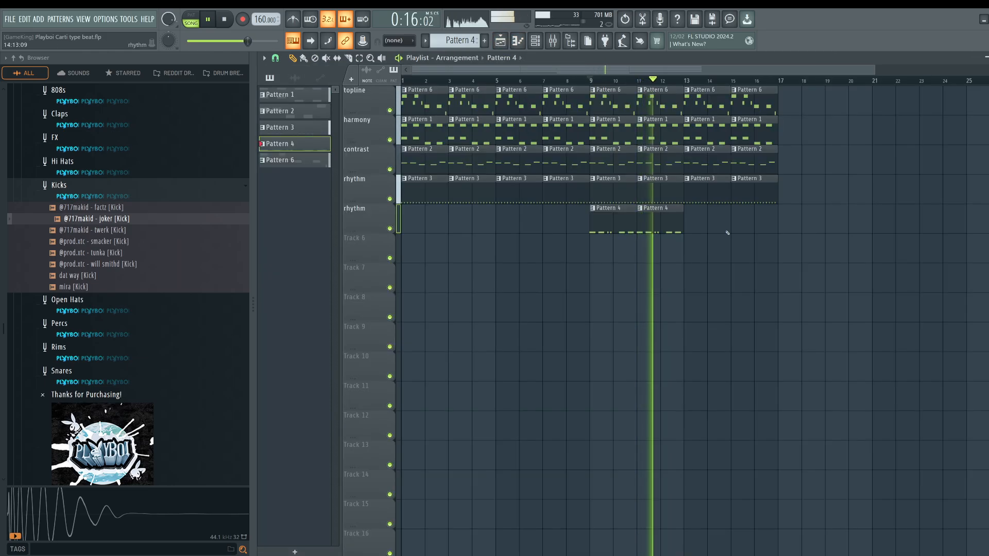
pyautogui.moveTo(722, 231); pyautogui.dragTo(622, 225)
pyautogui.hotkey('ctrl', 'b')
pyautogui.keyDown('ctrl'); pyautogui.click(680, 287); pyautogui.keyUp('ctrl')
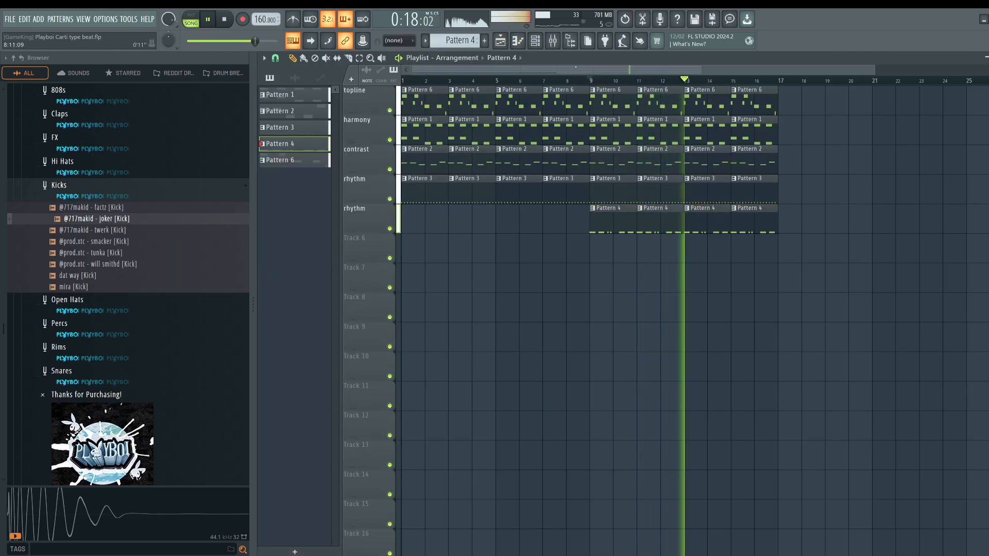
pyautogui.press('F6')
pyautogui.press('F6')
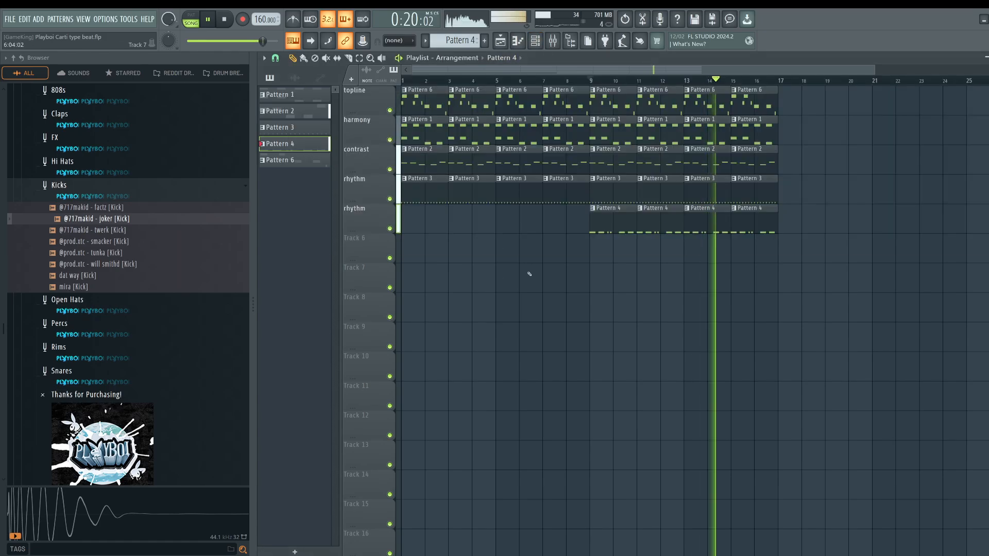
# - Play the song from bar 9 and switch to the empty Pattern 7 with the channel rack open
pyautogui.press('space')
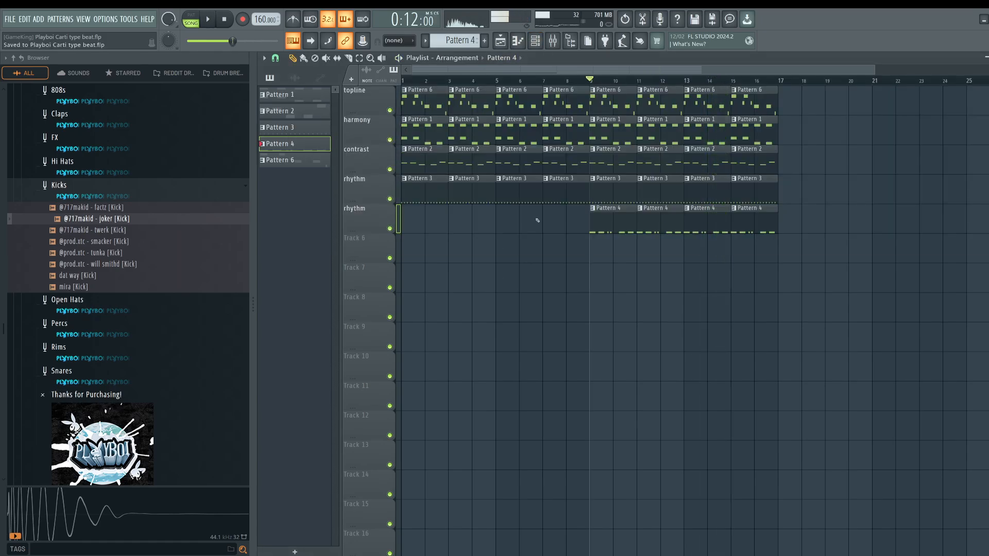
pyautogui.press('space')
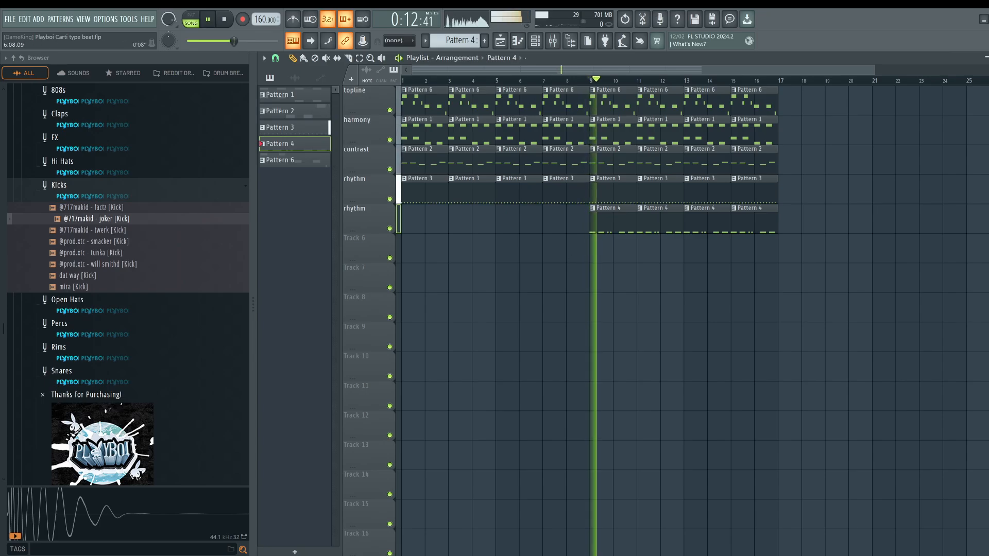
pyautogui.press('F6')
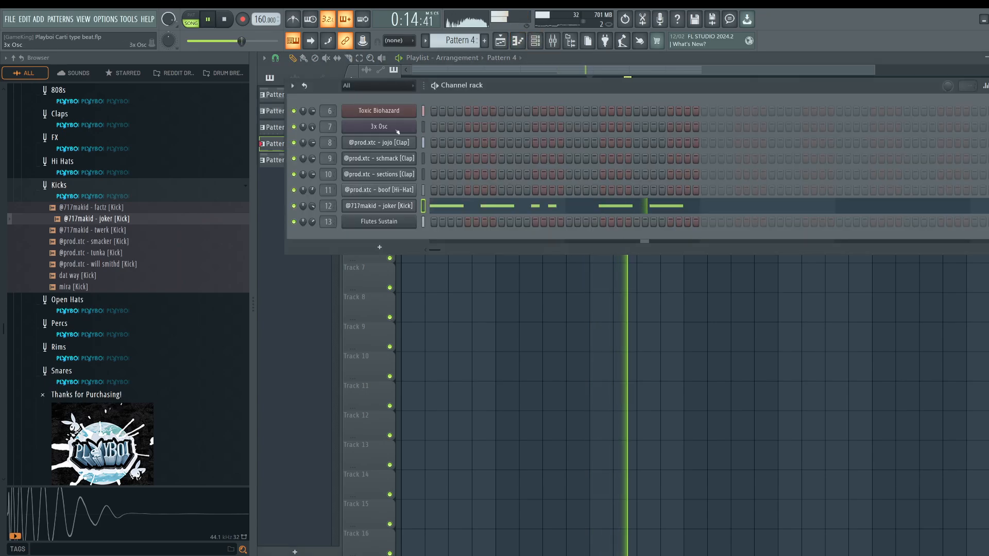
pyautogui.scroll(2, 471, 45)
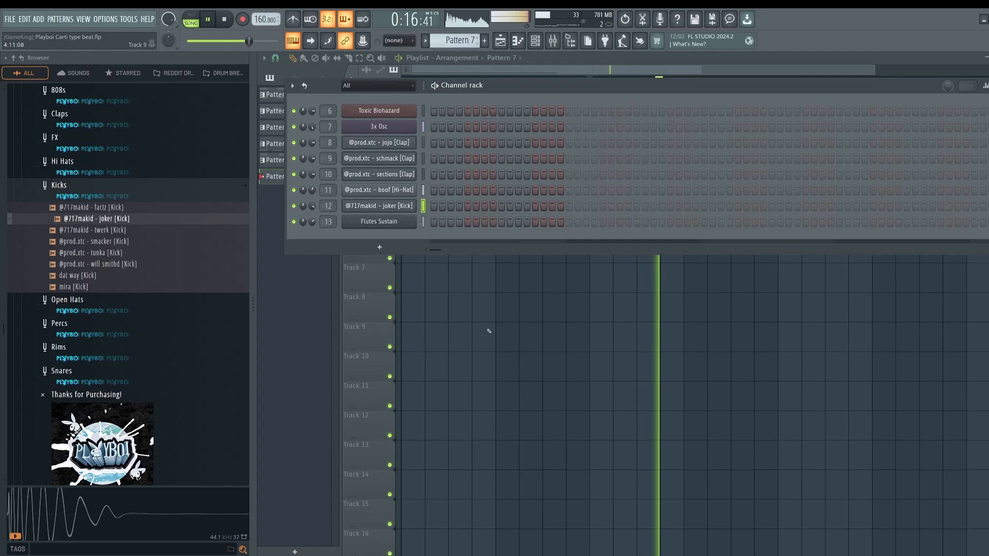
# - Hide the channel rack, open the mixer, audition the song from bar 9 and select the PoiZone mixer track
pyautogui.press('F6')
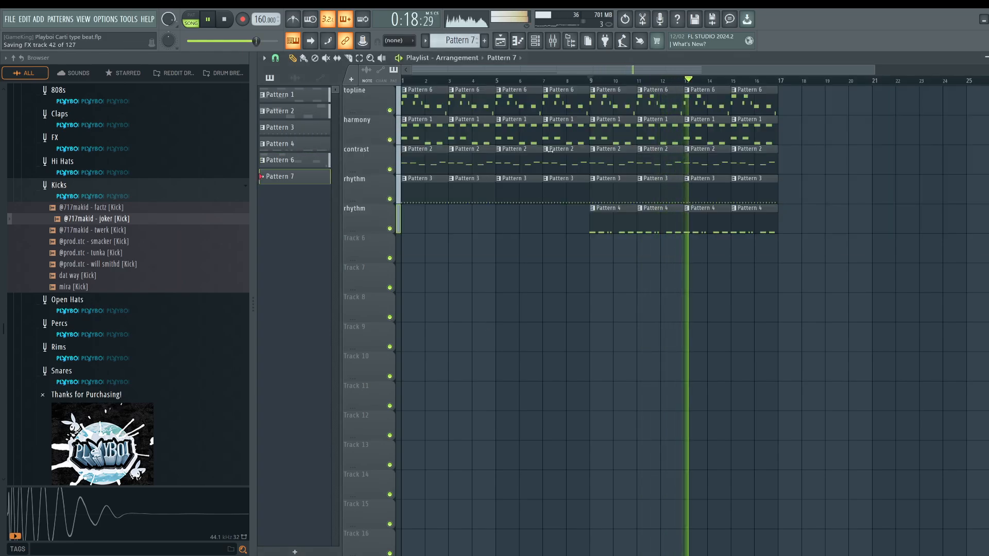
pyautogui.press('space')
pyautogui.click(550, 43)
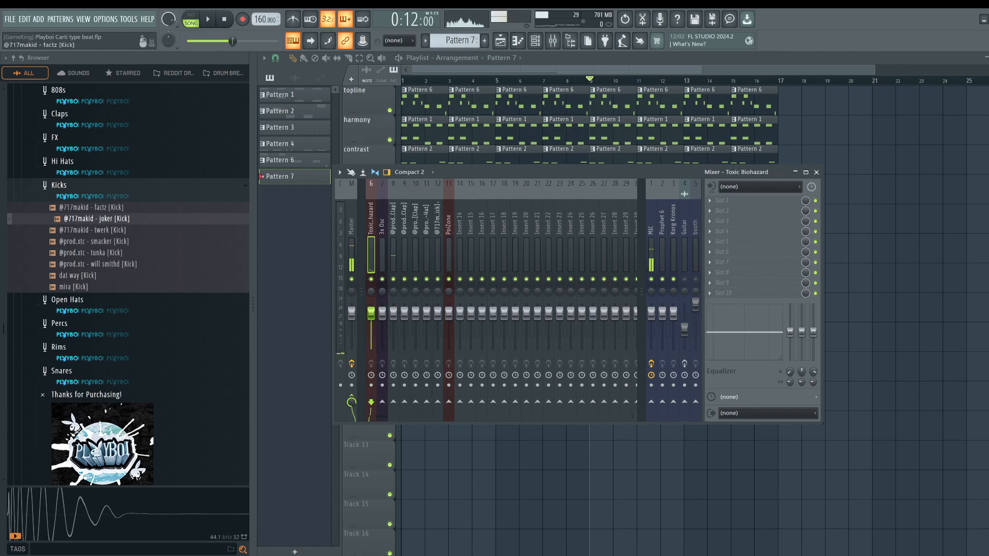
pyautogui.press('space')
pyautogui.press('space')
pyautogui.click(438, 253)
pyautogui.press('space')
pyautogui.press('space')
pyautogui.click(449, 253)
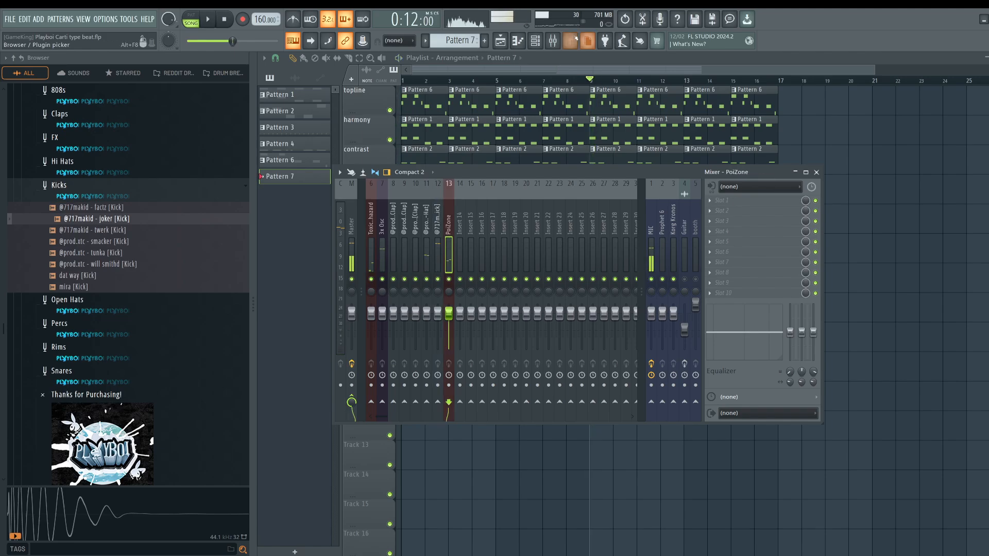
# - Load Gross Beat in the PoiZone track's first effect slot with the Momentary preset and the 1/2 Speed time effect
pyautogui.click(553, 41)
pyautogui.click(554, 41)
pyautogui.click(715, 201)
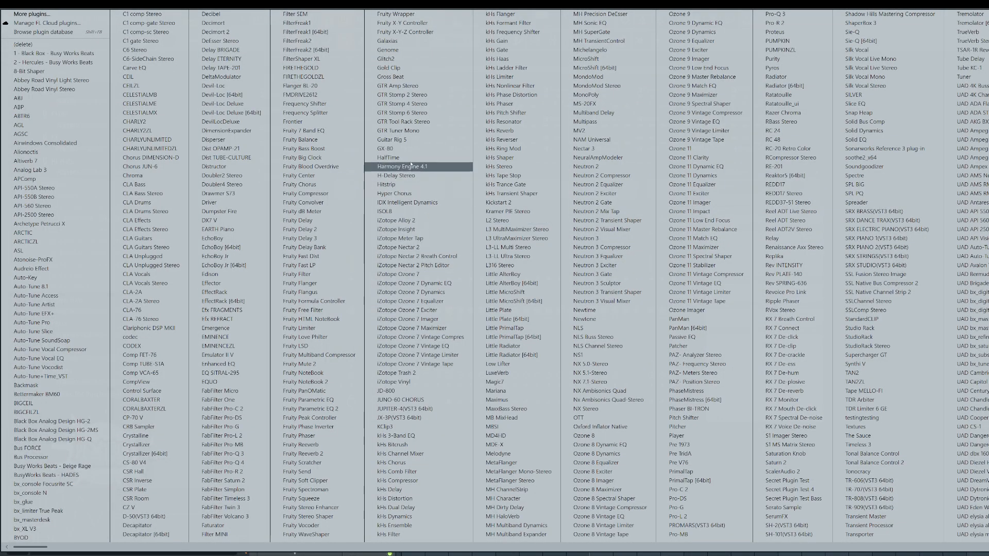
pyautogui.click(392, 77)
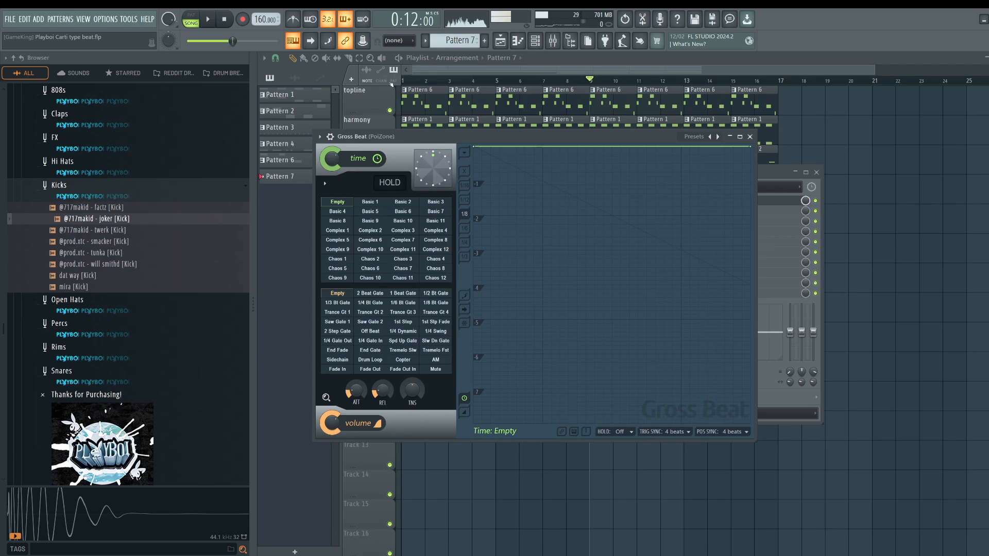
pyautogui.click(695, 137)
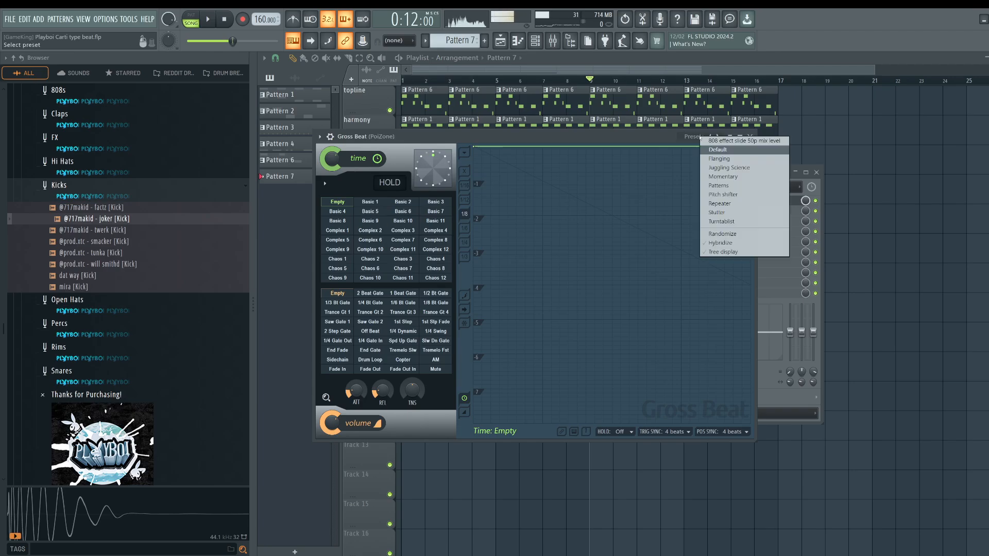
pyautogui.click(721, 177)
pyautogui.click(418, 268)
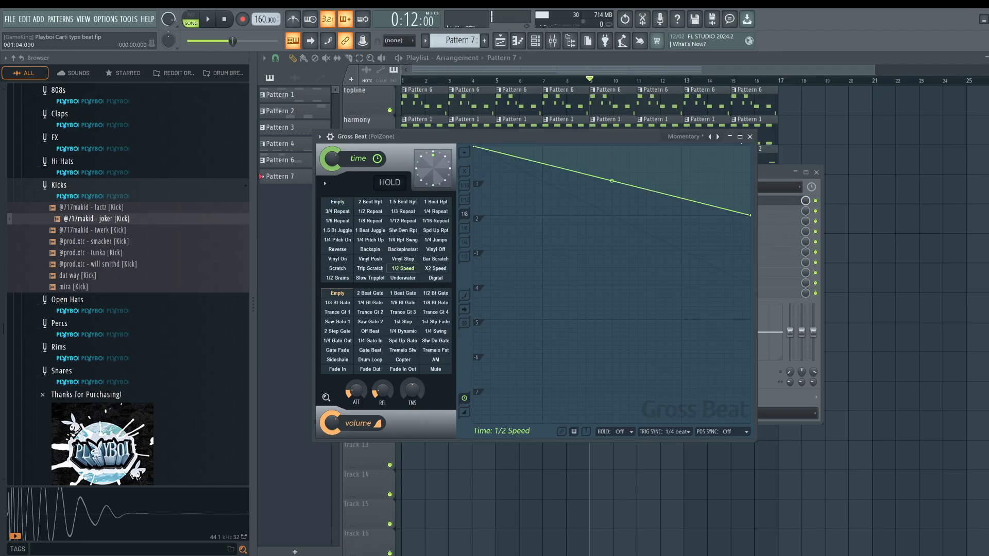
# - Solo the PoiZone mixer track and play the song from bar 9 to check the Gross Beat effect
pyautogui.click(750, 136)
pyautogui.rightClick(453, 281)
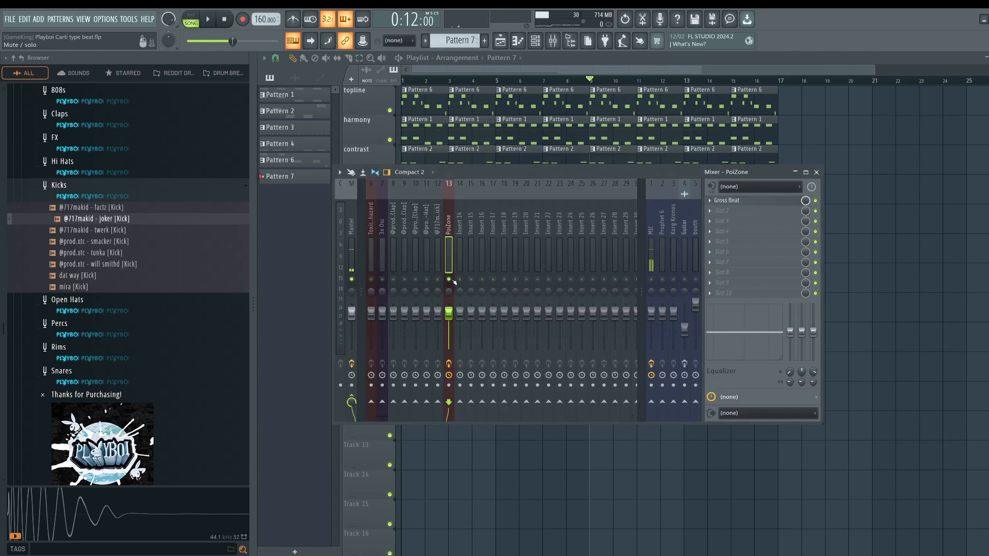
pyautogui.press('space')
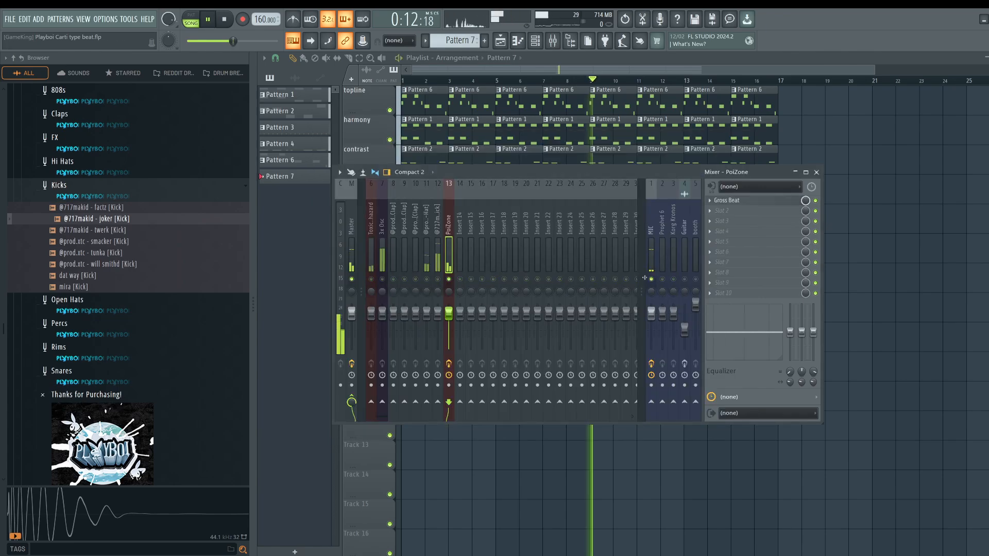
pyautogui.click(726, 200)
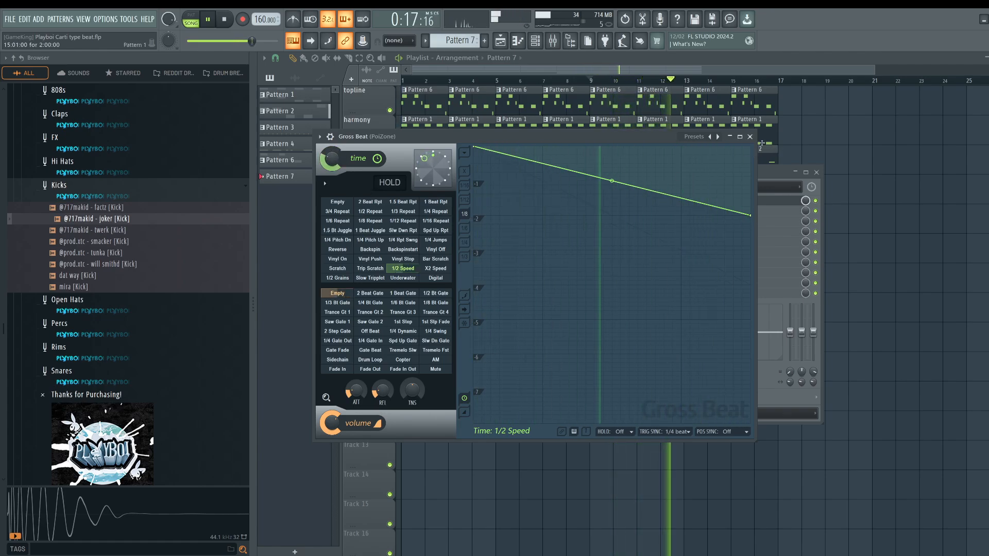
pyautogui.click(750, 137)
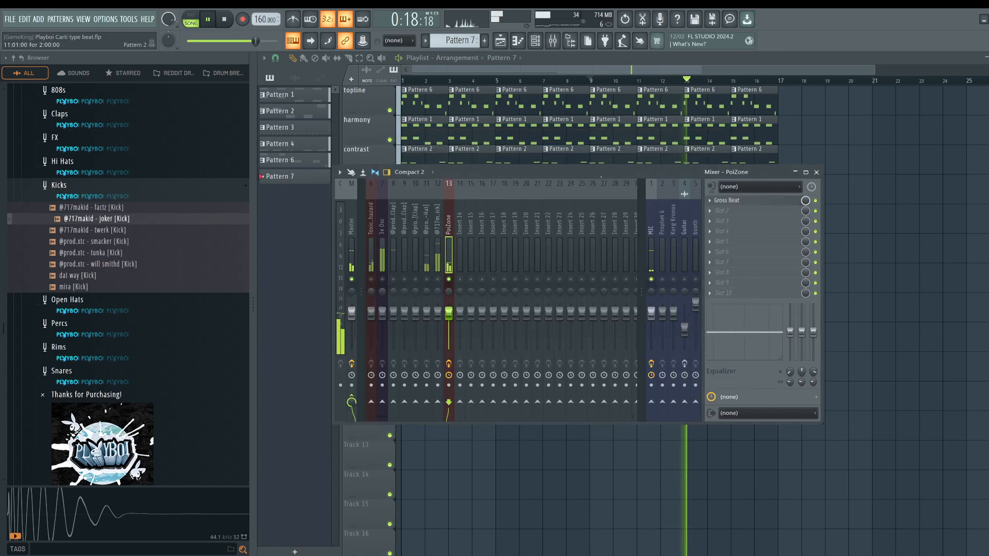
# - Set Gross Beat's trigger sync to 4 beats and turn on its position sync
pyautogui.click(732, 202)
pyautogui.press('space')
pyautogui.click(678, 432)
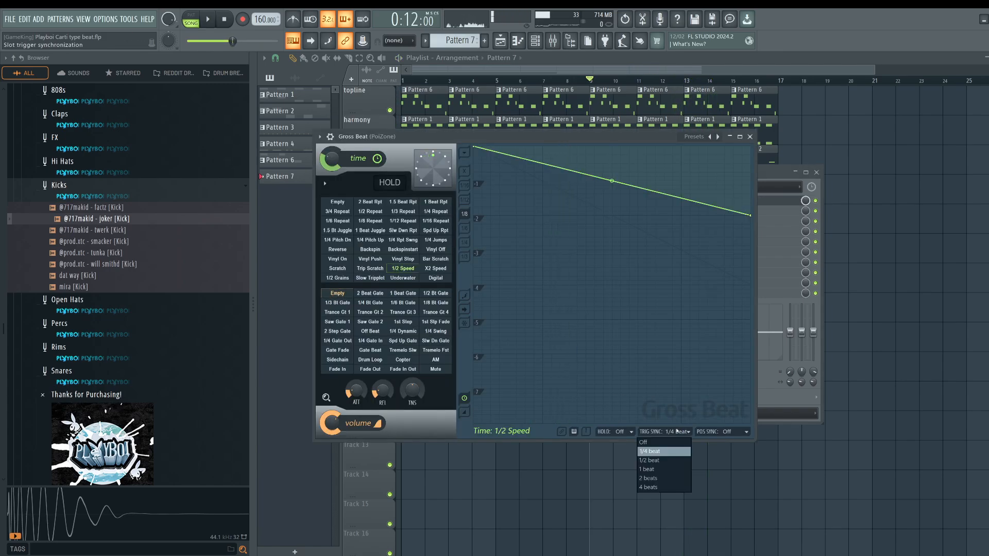
pyautogui.click(669, 488)
pyautogui.click(725, 432)
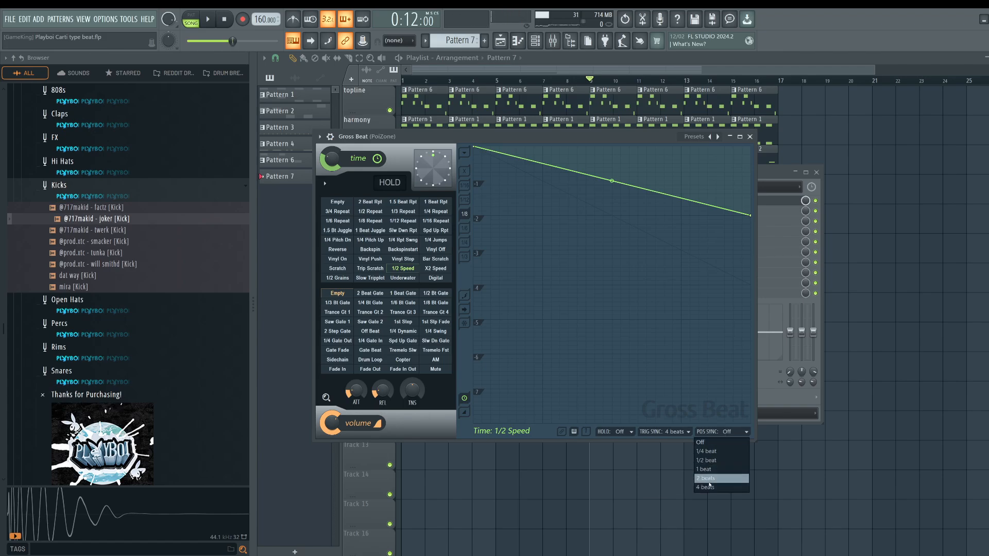
pyautogui.click(707, 485)
pyautogui.press('space')
pyautogui.click(750, 136)
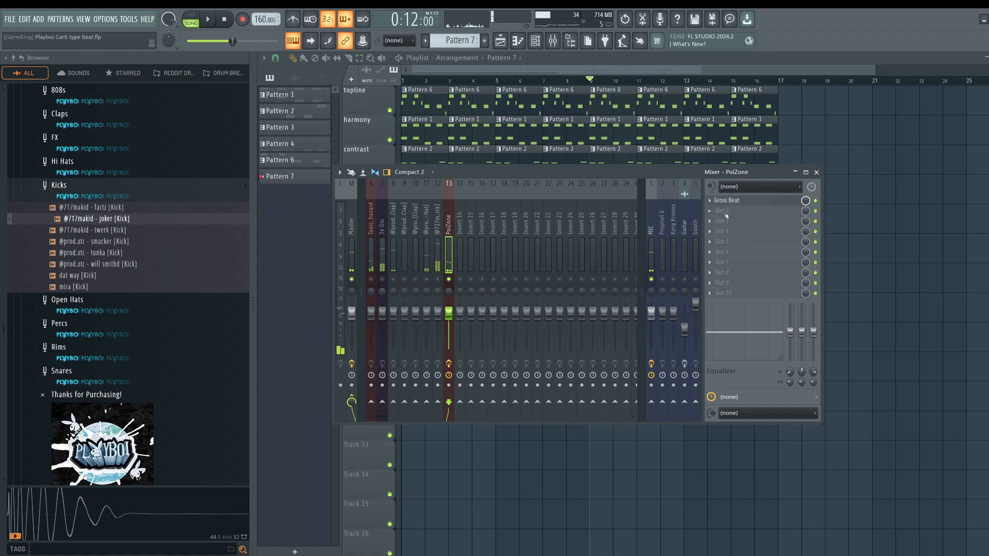
# - Add Transporter to the PoiZone track's second slot, lower its Loop A and Loop B levels and increase the spread slightly
pyautogui.click(713, 215)
pyautogui.scroll(-3, 515, 279)
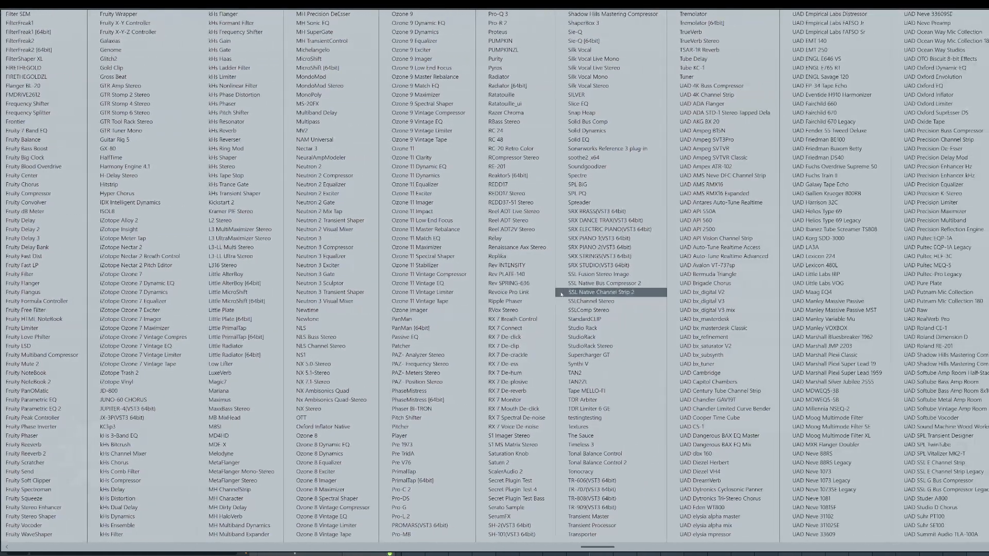
pyautogui.click(593, 537)
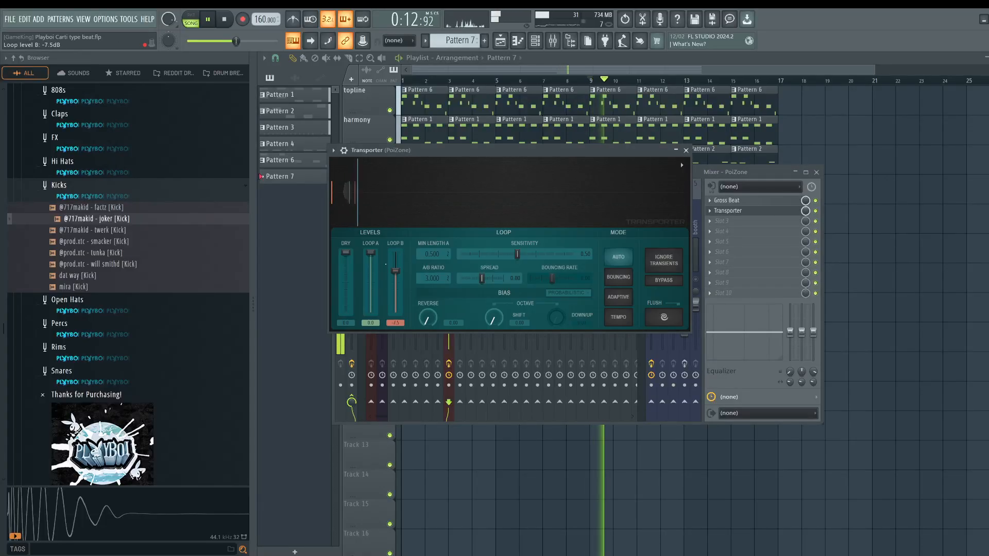
pyautogui.moveTo(371, 253); pyautogui.dragTo(396, 275)
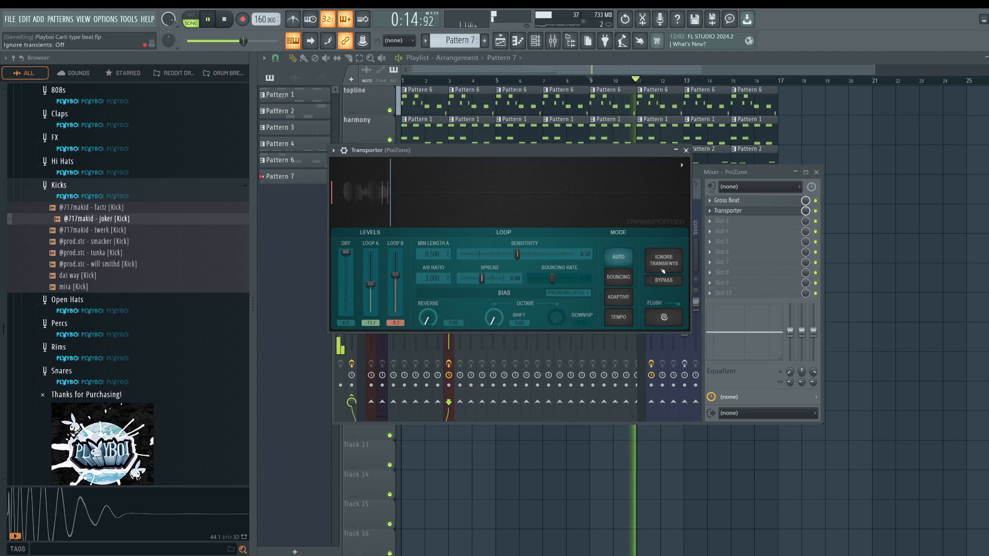
pyautogui.moveTo(481, 278); pyautogui.dragTo(492, 278)
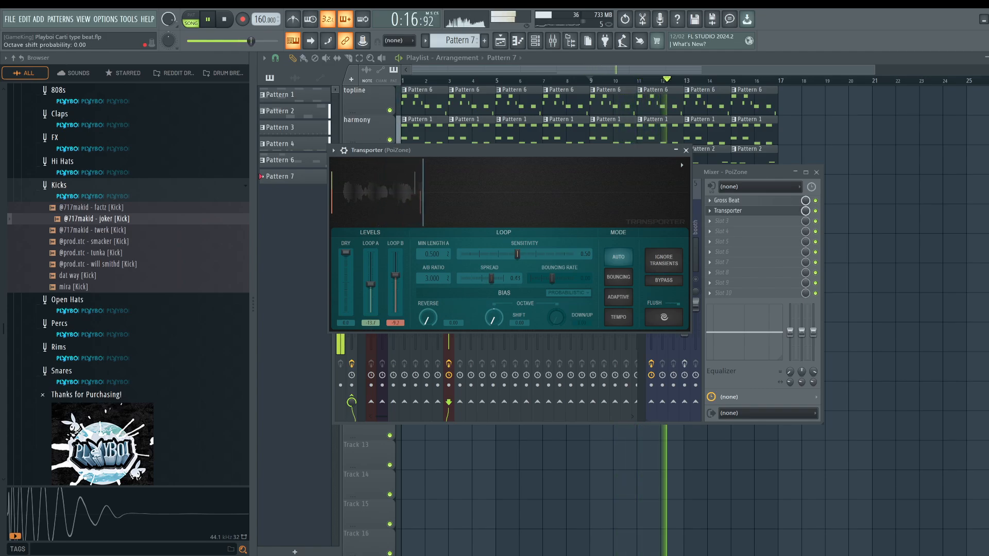
# - Raise Transporter's reverse, octave shift and octave down/up biases to 1.00 and lower its dry level to about -12 dB
pyautogui.moveTo(494, 318); pyautogui.dragTo(494, 268)
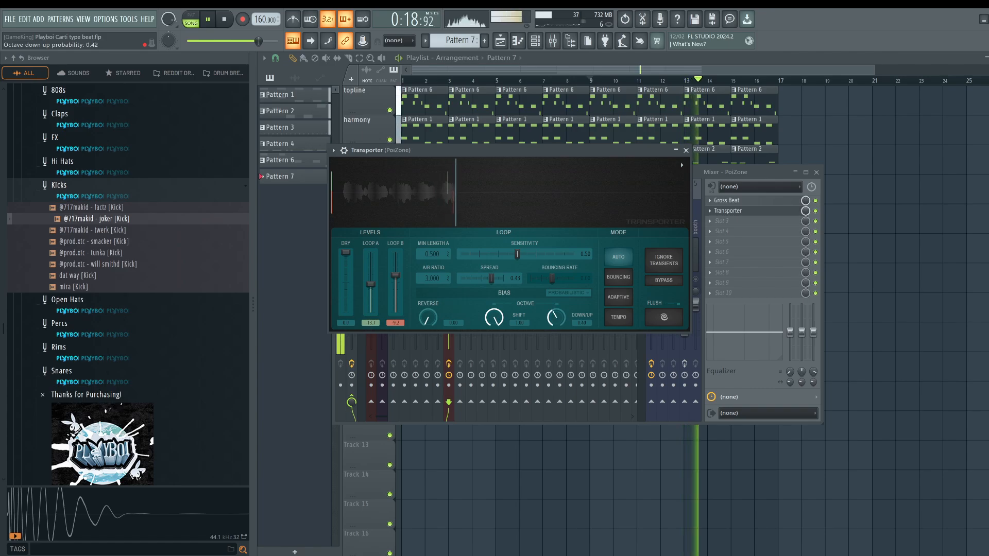
pyautogui.moveTo(556, 318); pyautogui.dragTo(556, 268)
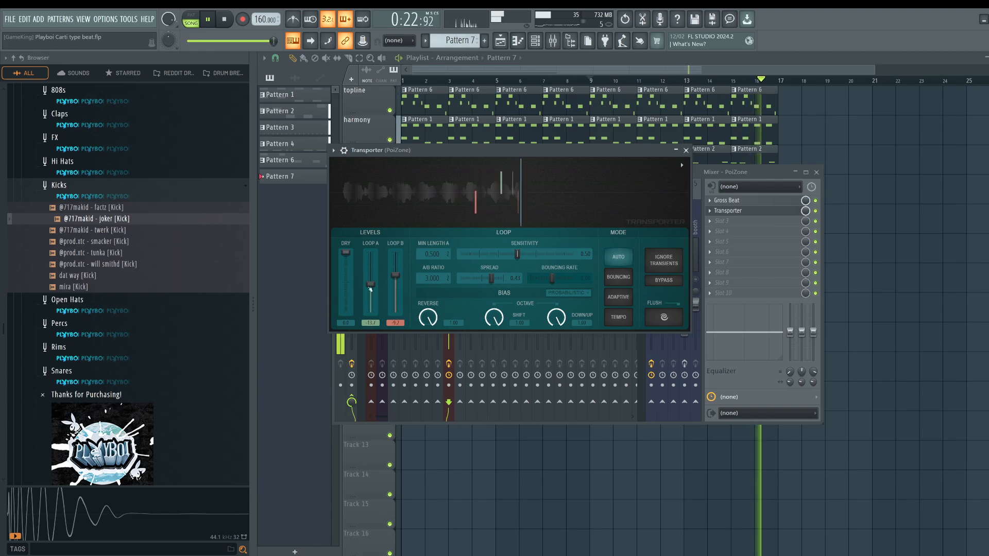
pyautogui.moveTo(346, 259); pyautogui.dragTo(346, 267)
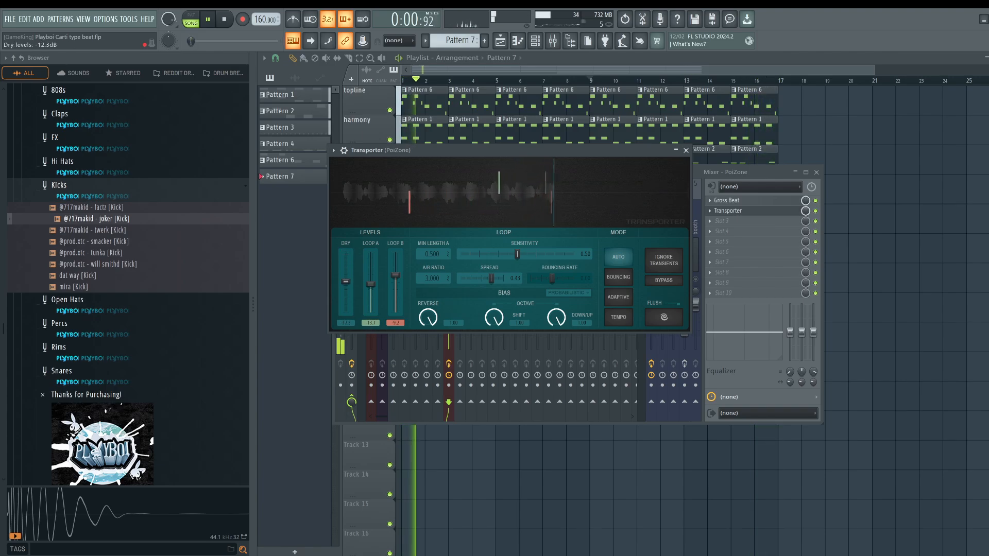
# - Raise the PoiZone track's mixer volume slightly and listen to the song with the mixer hidden
pyautogui.click(685, 150)
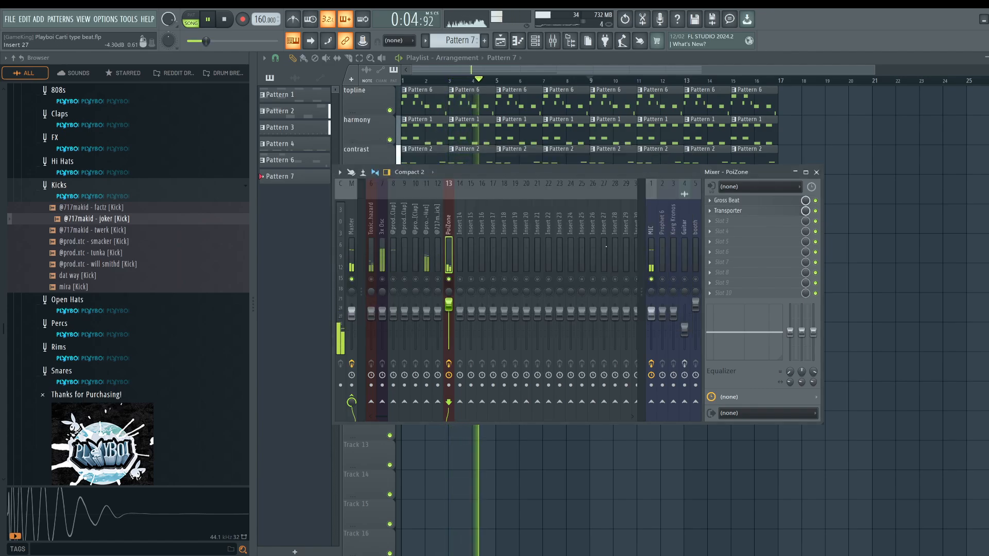
pyautogui.click(817, 173)
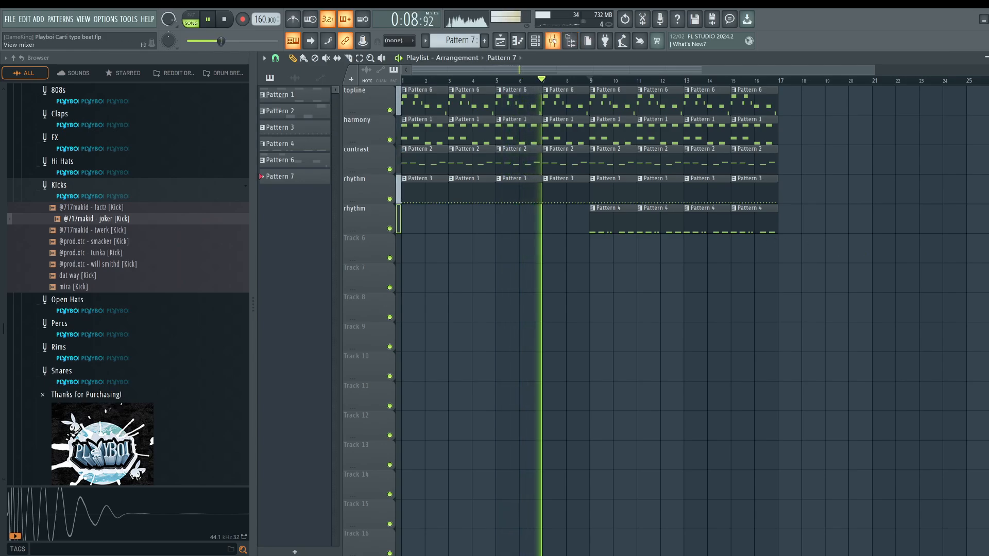
pyautogui.click(553, 41)
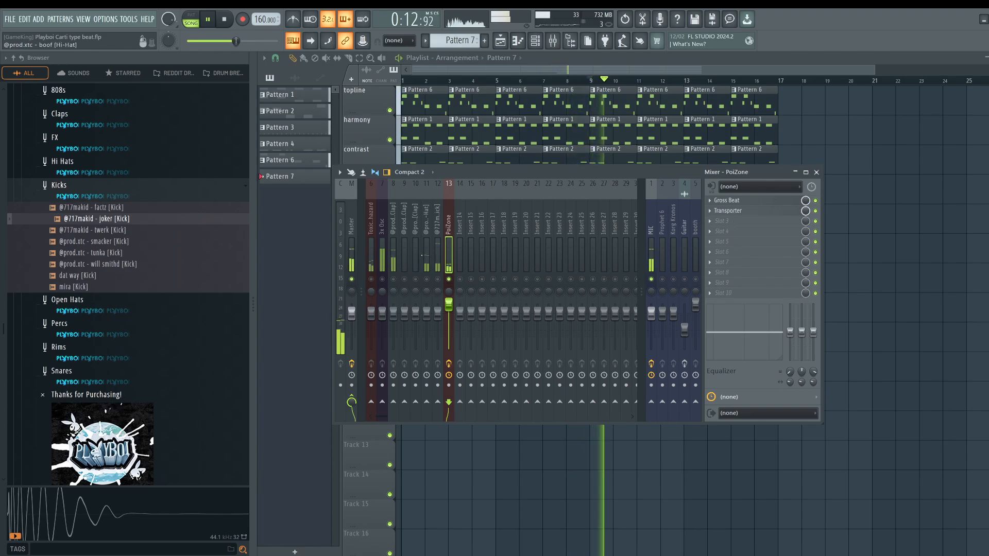
# - Load Fruity WaveShaper on the 3x Osc mixer track, adjust its pre amp and mix, and bend the curve just above the diagonal
pyautogui.press('space')
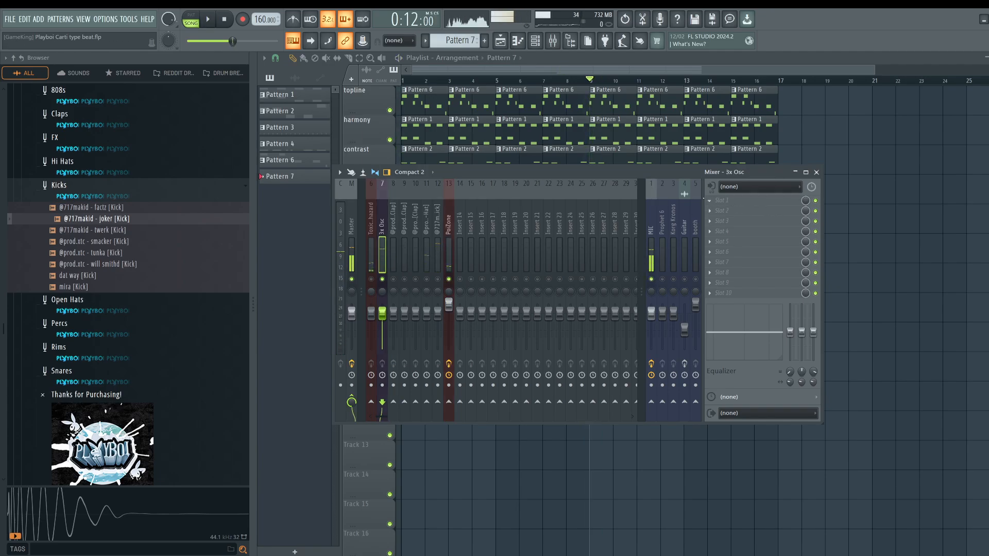
pyautogui.click(723, 200)
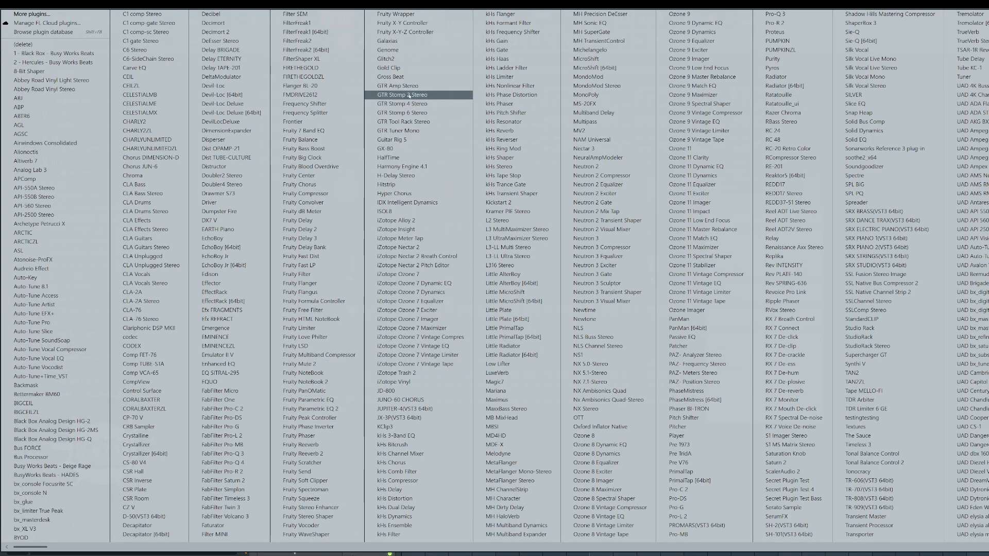
pyautogui.click(344, 534)
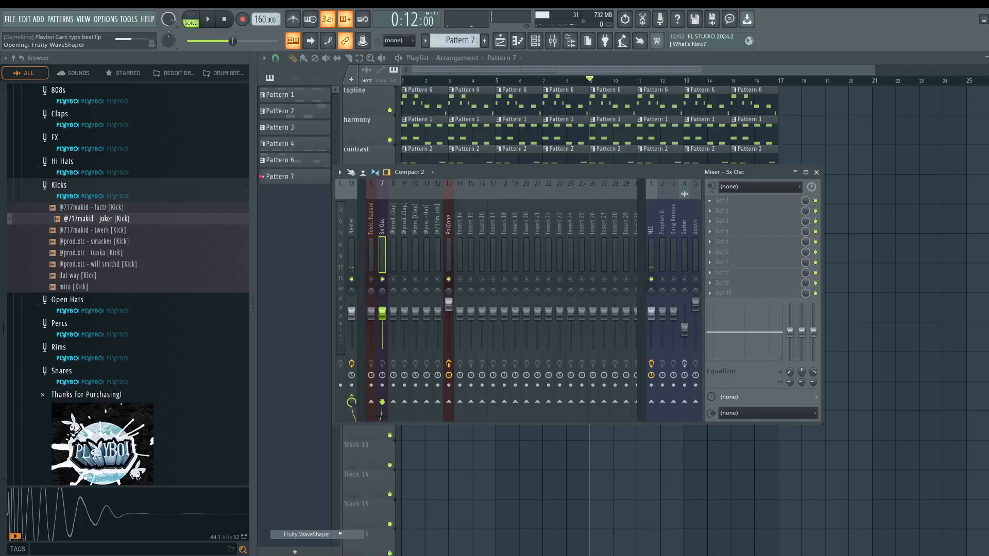
pyautogui.click(395, 270)
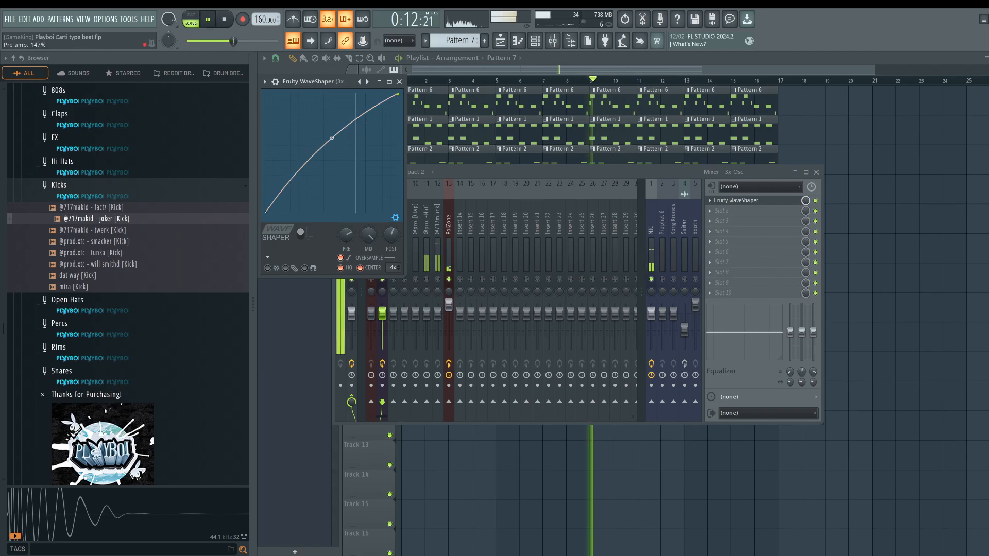
pyautogui.moveTo(346, 235); pyautogui.dragTo(346, 233)
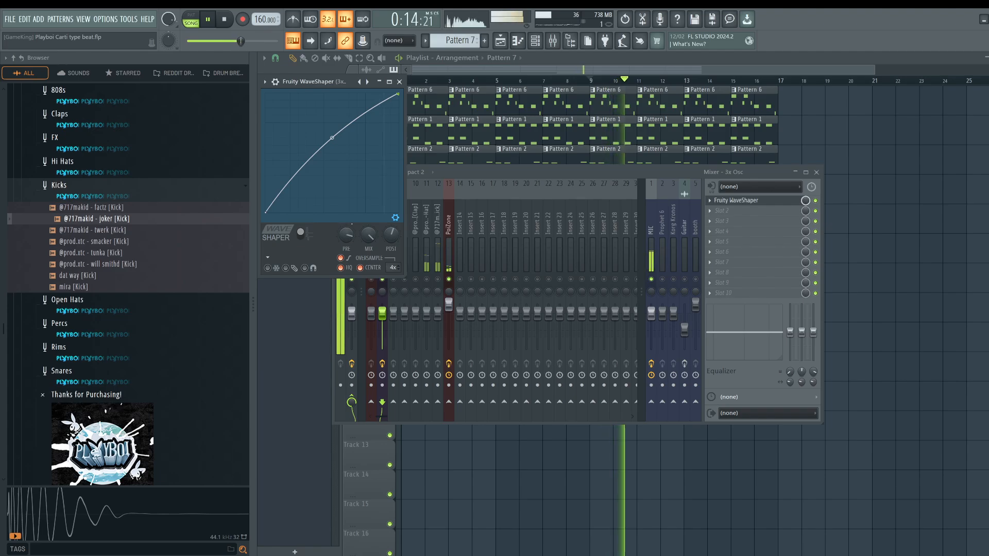
pyautogui.moveTo(332, 137)
pyautogui.mouseDown()
pyautogui.moveTo(332, 116)
pyautogui.moveTo(333, 148)
pyautogui.mouseUp()
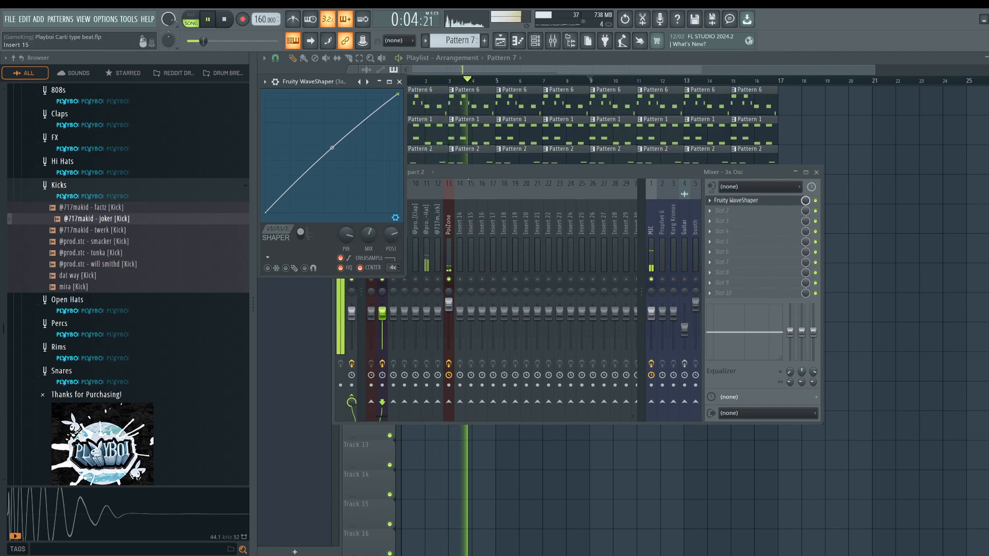
# - Load OTT in the Toxic Biohazard mixer track's first slot and lower its out gain to about -10.2 dB
pyautogui.moveTo(599, 247); pyautogui.dragTo(373, 273)
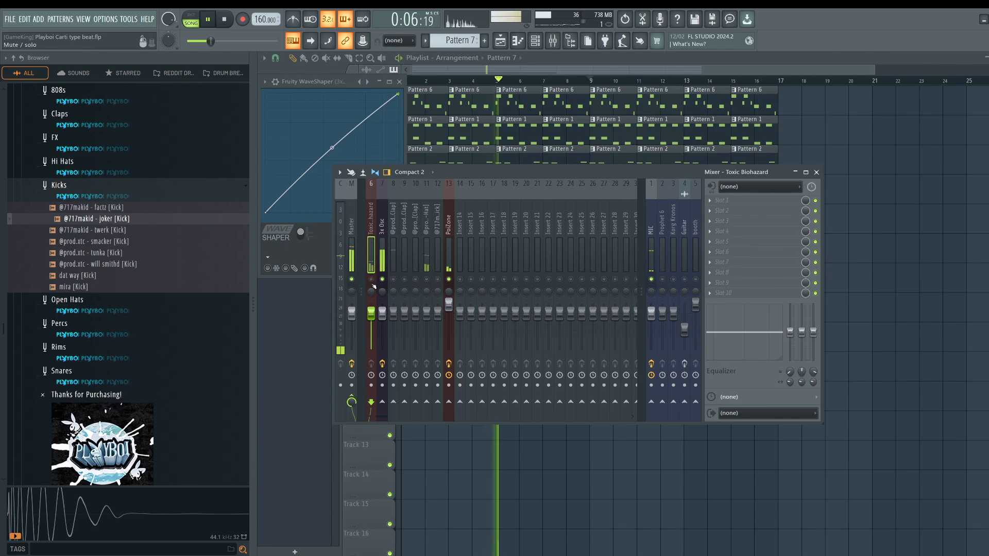
pyautogui.click(718, 211)
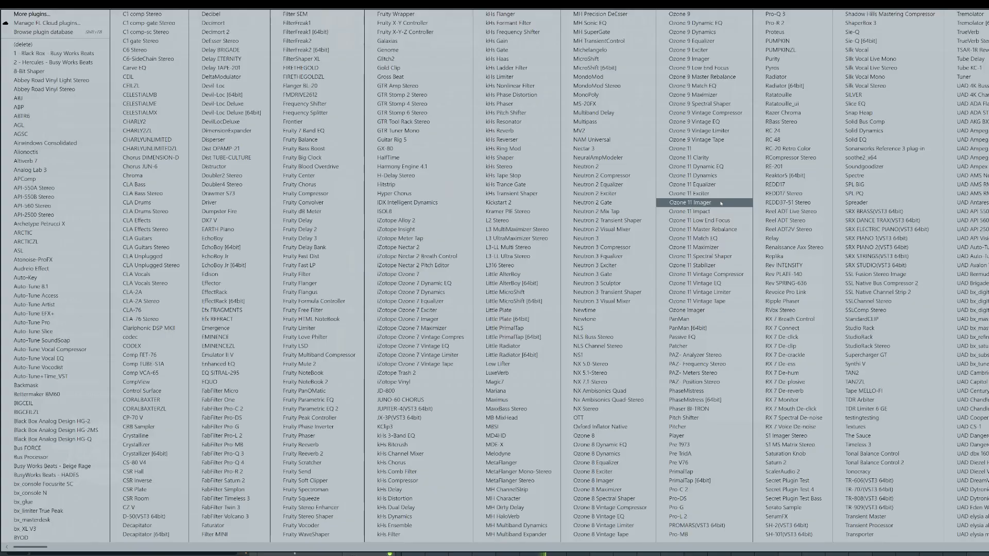
pyautogui.click(578, 418)
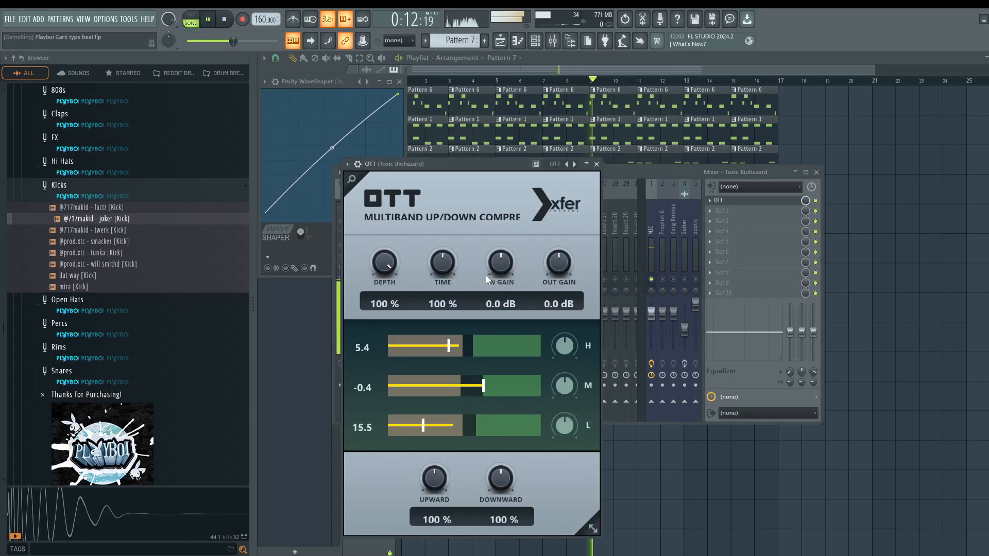
pyautogui.moveTo(483, 164); pyautogui.dragTo(457, 87)
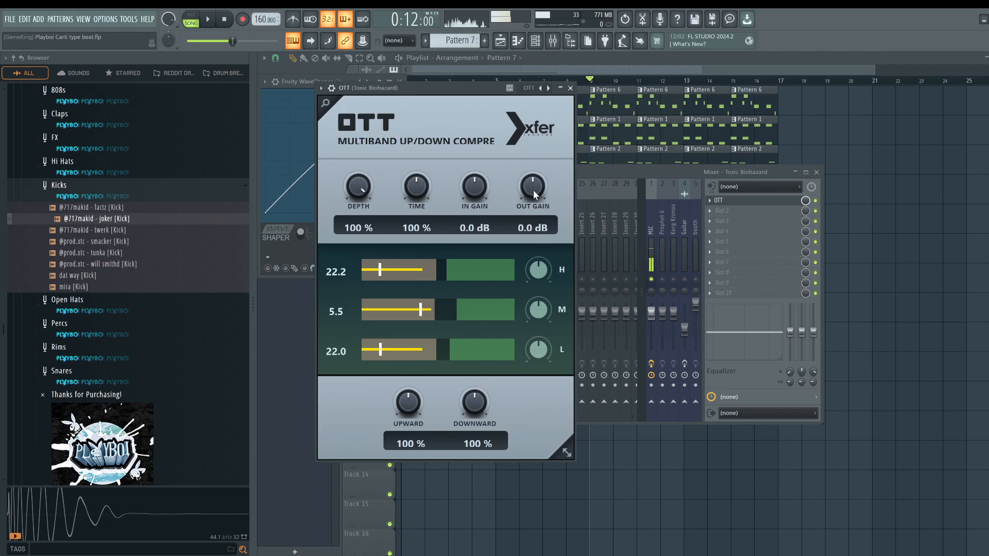
pyautogui.press('space')
pyautogui.moveTo(533, 190); pyautogui.dragTo(522, 200)
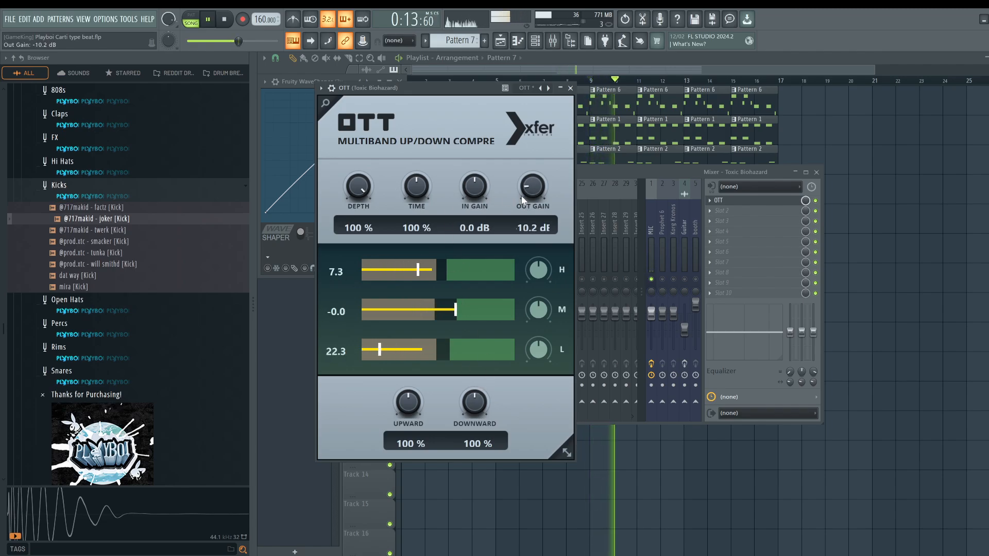
# - Stop playback, close the open effect windows and delete OTT from the Toxic Biohazard mixer track
pyautogui.click(570, 88)
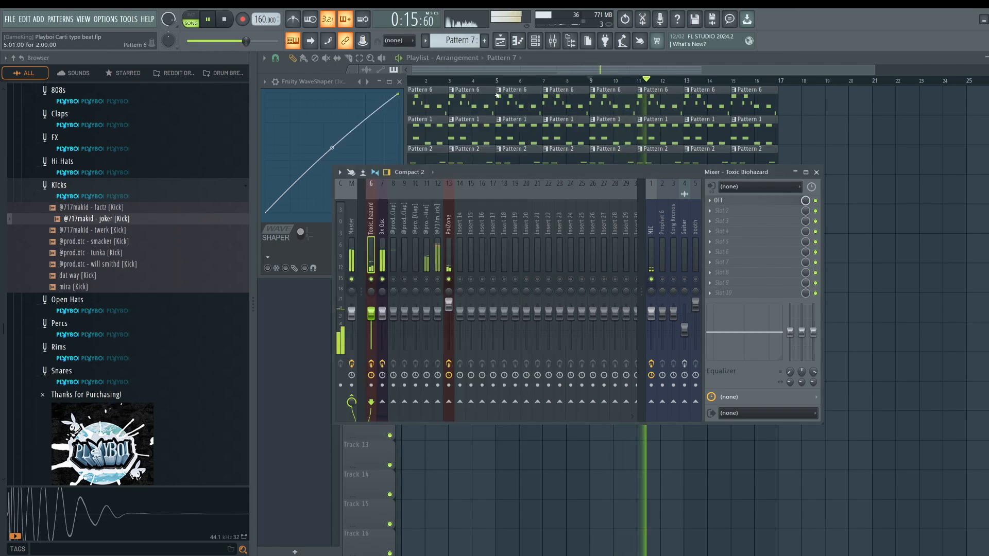
pyautogui.click(399, 82)
pyautogui.press('space')
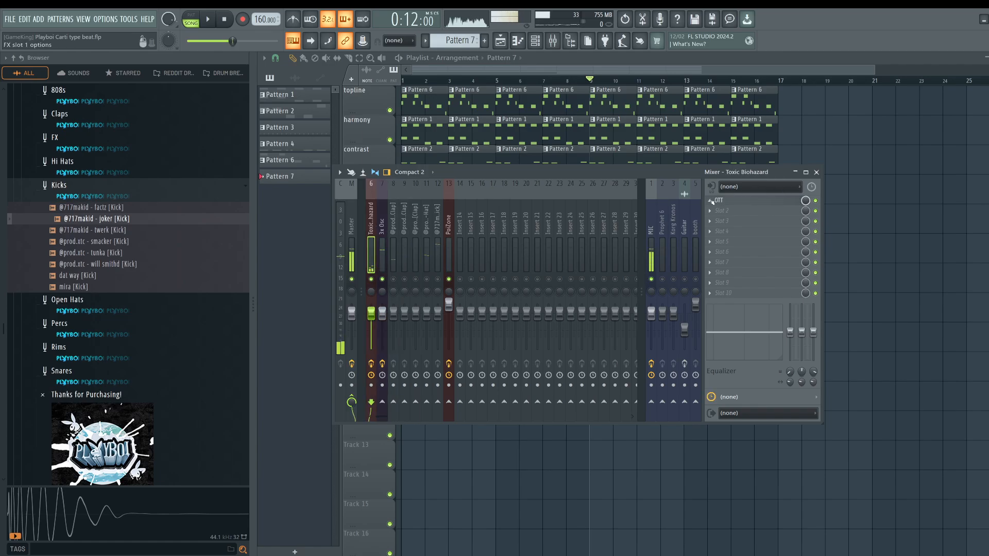
pyautogui.click(712, 201)
pyautogui.click(721, 220)
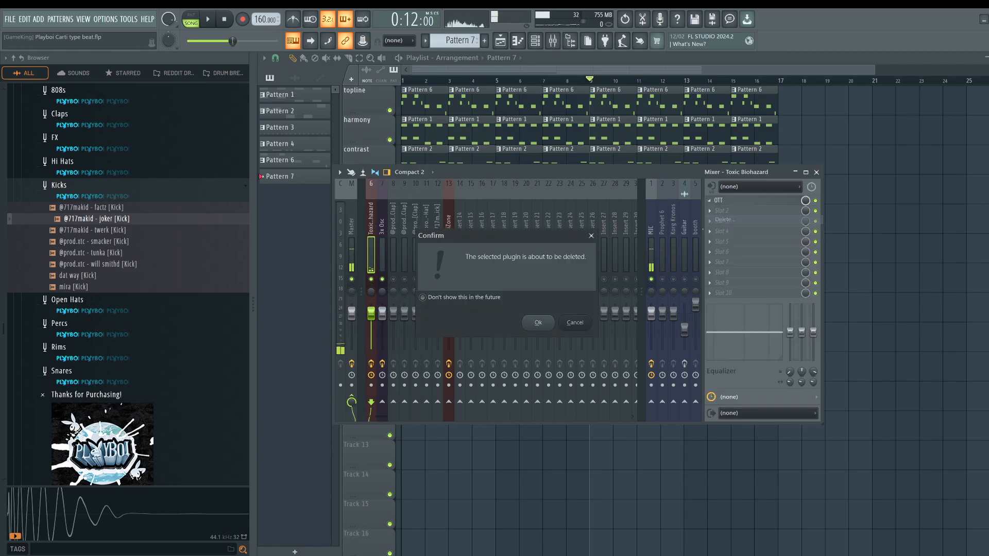
pyautogui.click(546, 323)
# - Listen to the song while checking the PoiZone, 3x Osc and Toxic Biohazard mixer tracks
pyautogui.click(448, 247)
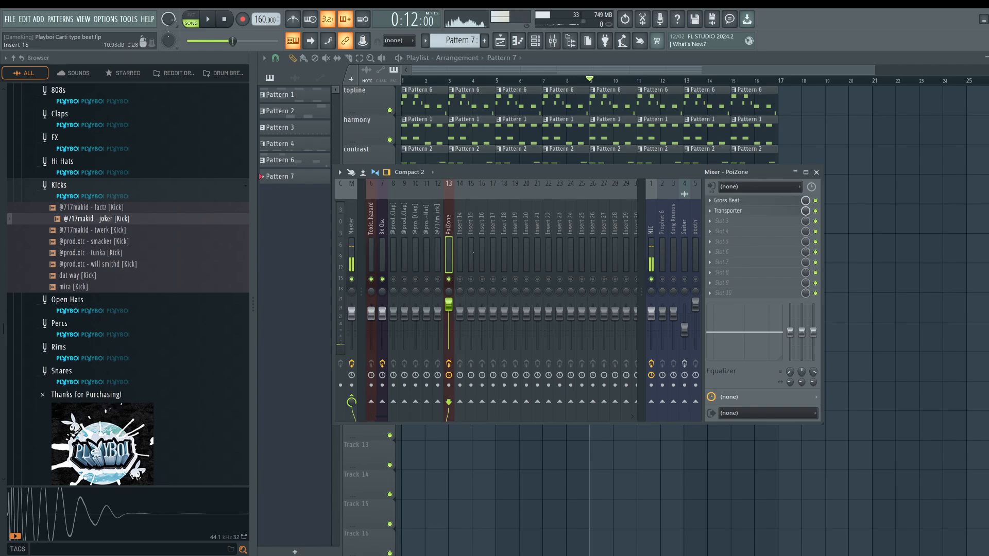
pyautogui.press('space')
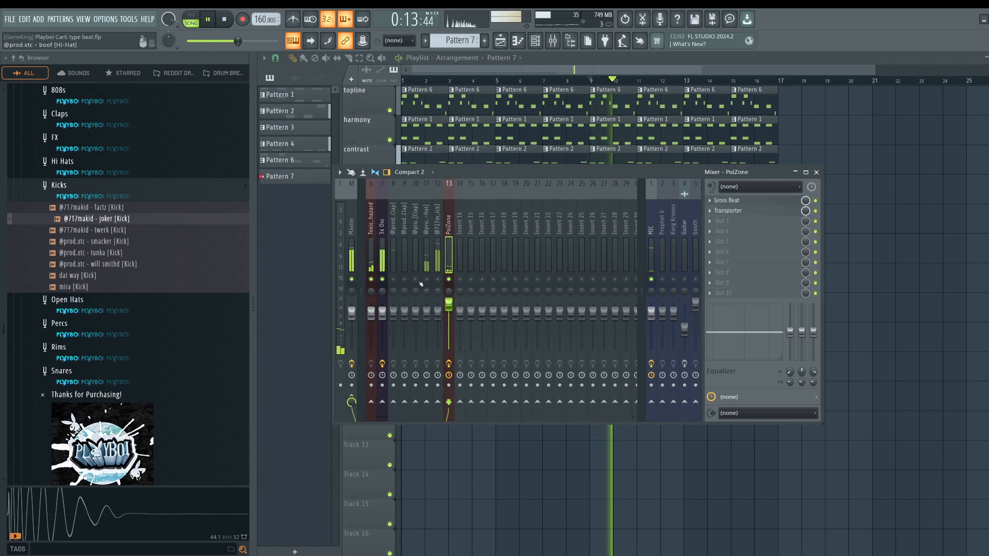
pyautogui.click(382, 256)
pyautogui.click(371, 245)
pyautogui.press('space')
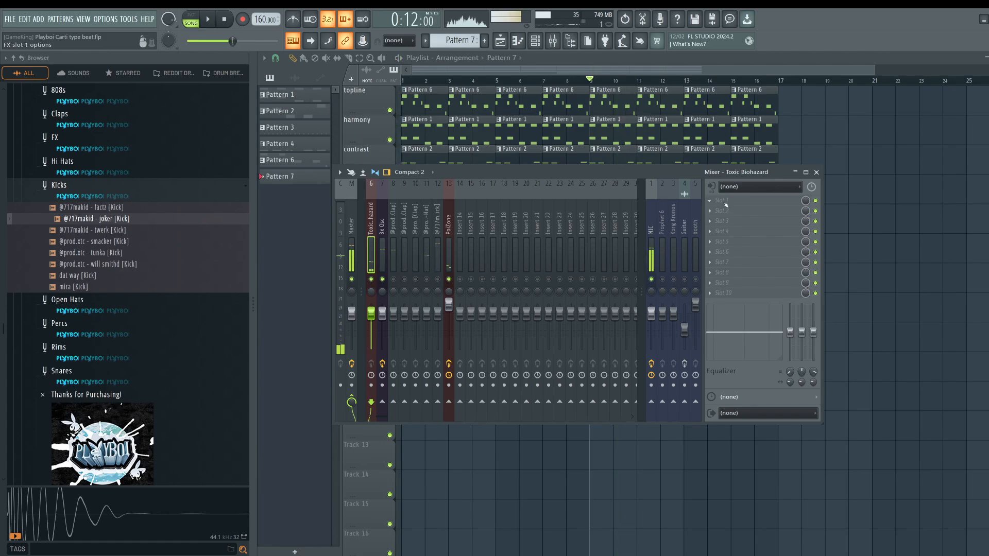
pyautogui.press('space')
pyautogui.press('F9')
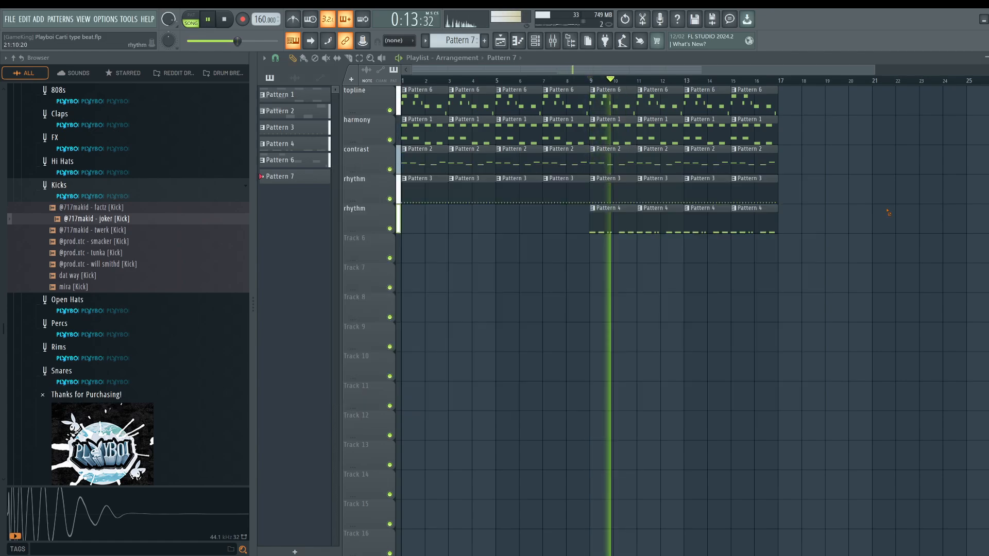
# - In Toxic Biohazard's FM matrix, set row 1 columns 1, 2 and 5 to 38, 79 and 29, and row 3 column 4 to 60
pyautogui.press('F6')
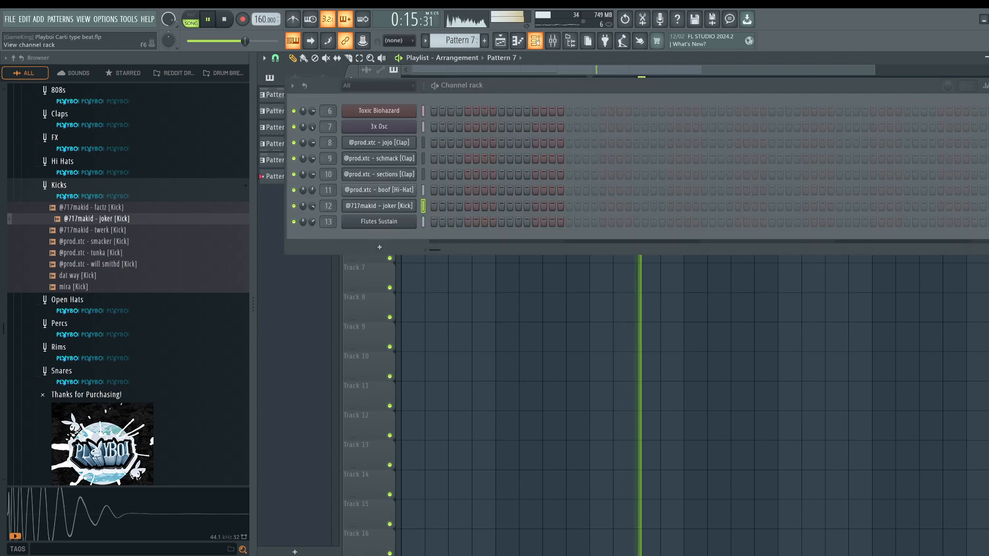
pyautogui.click(385, 114)
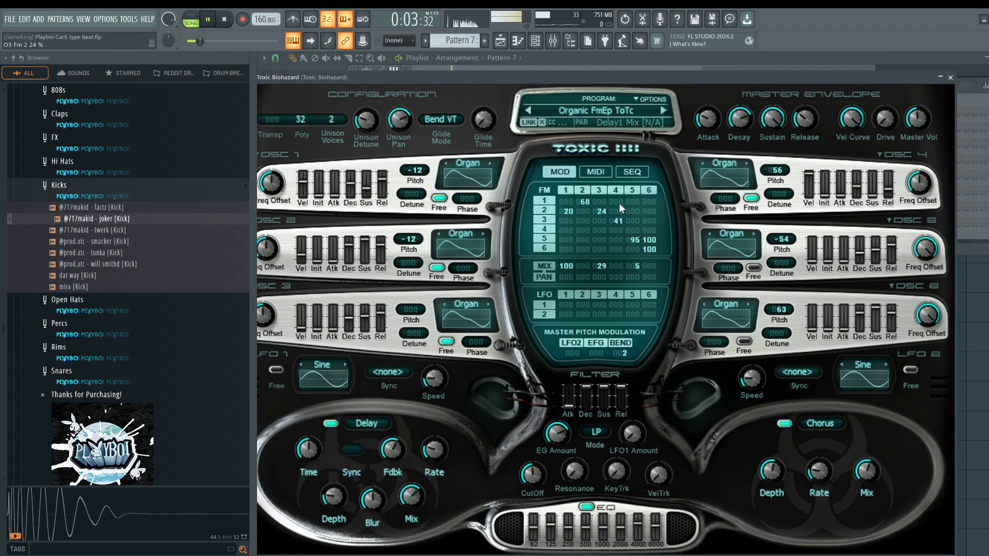
pyautogui.moveTo(618, 221); pyautogui.dragTo(618, 212)
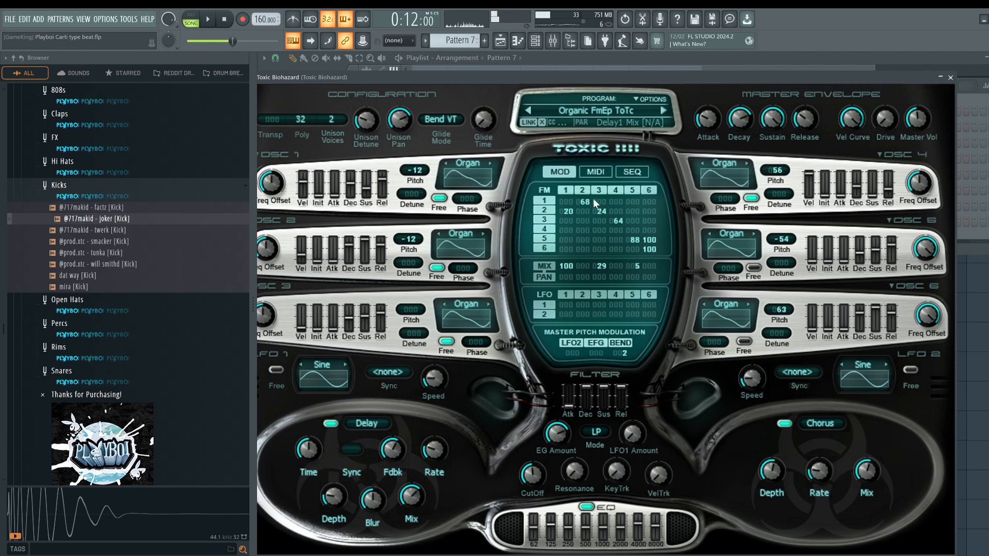
pyautogui.moveTo(591, 199); pyautogui.dragTo(592, 190)
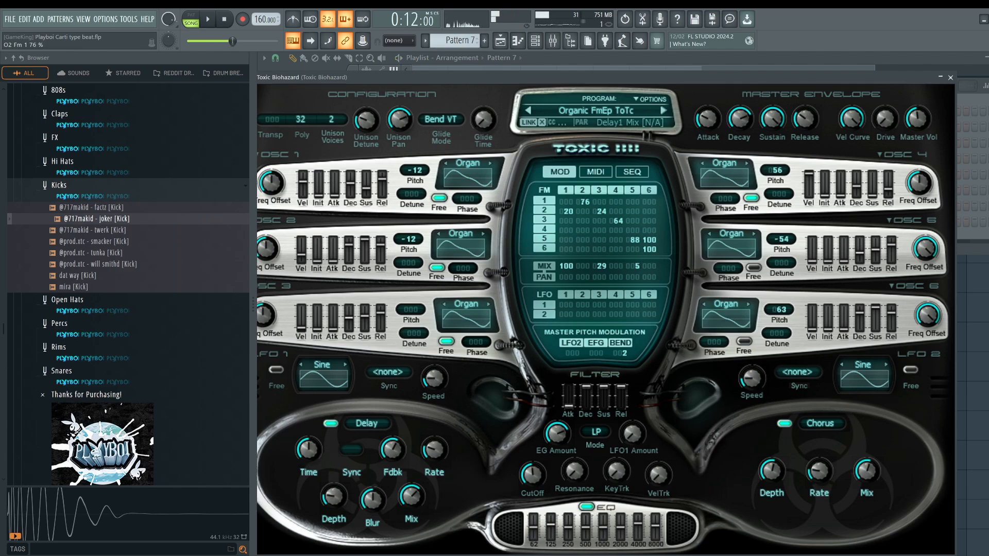
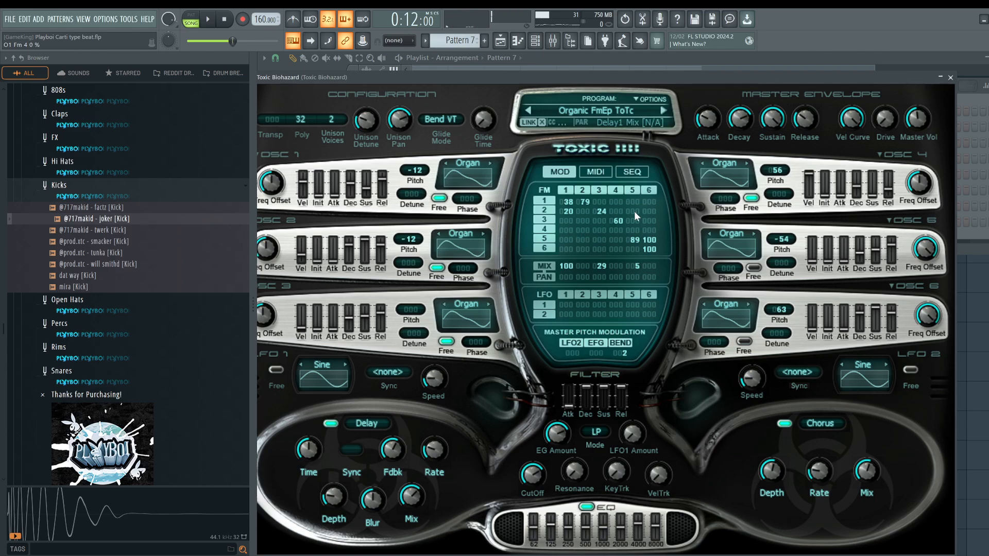
pyautogui.moveTo(635, 201); pyautogui.dragTo(634, 195)
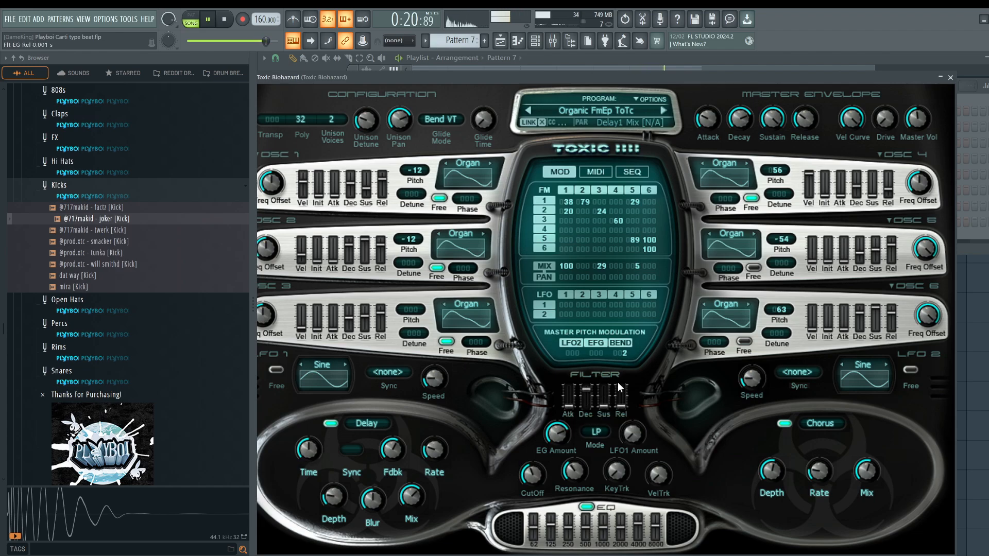
# - Raise Toxic Biohazard's filter envelope attack, switch off its Delay effect and close the synth
pyautogui.moveTo(568, 406); pyautogui.dragTo(567, 396)
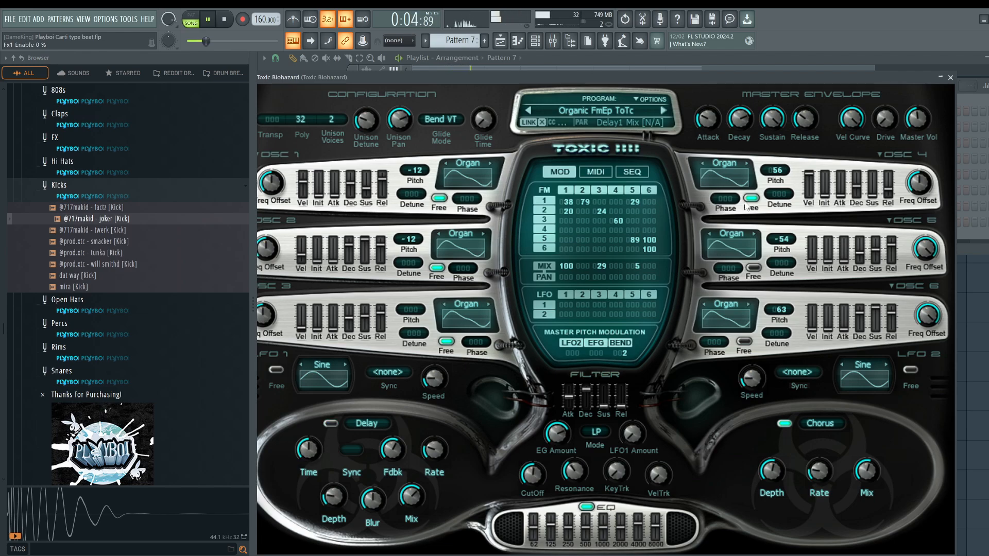
pyautogui.click(951, 77)
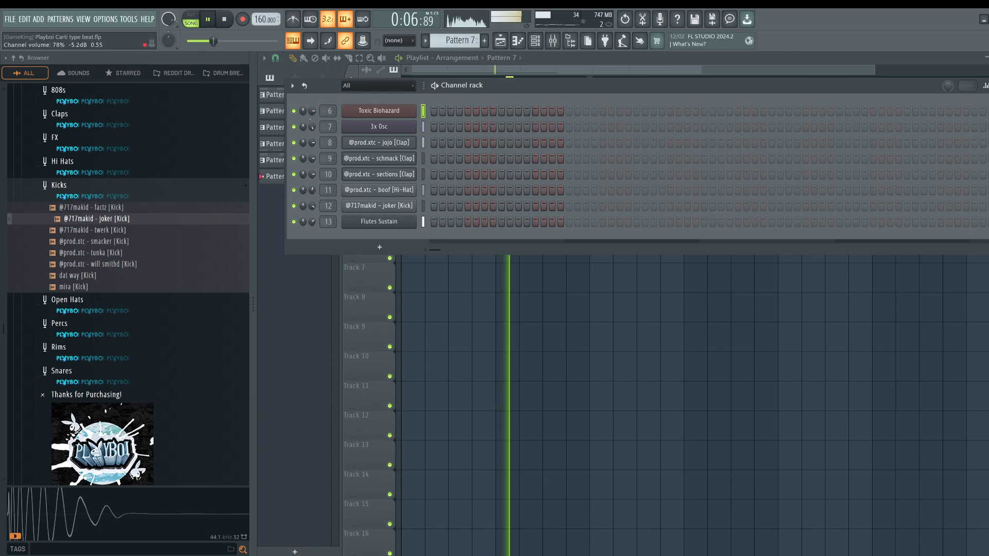
pyautogui.press('F6')
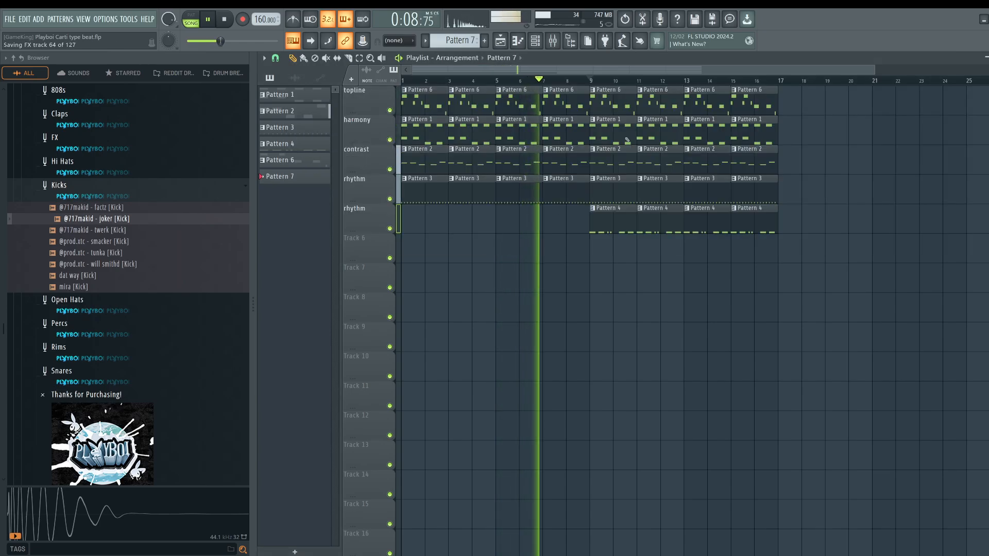
# - Check the PoiZone mixer track's Transporter settings during playback, then close all windows over the playlist
pyautogui.click(535, 40)
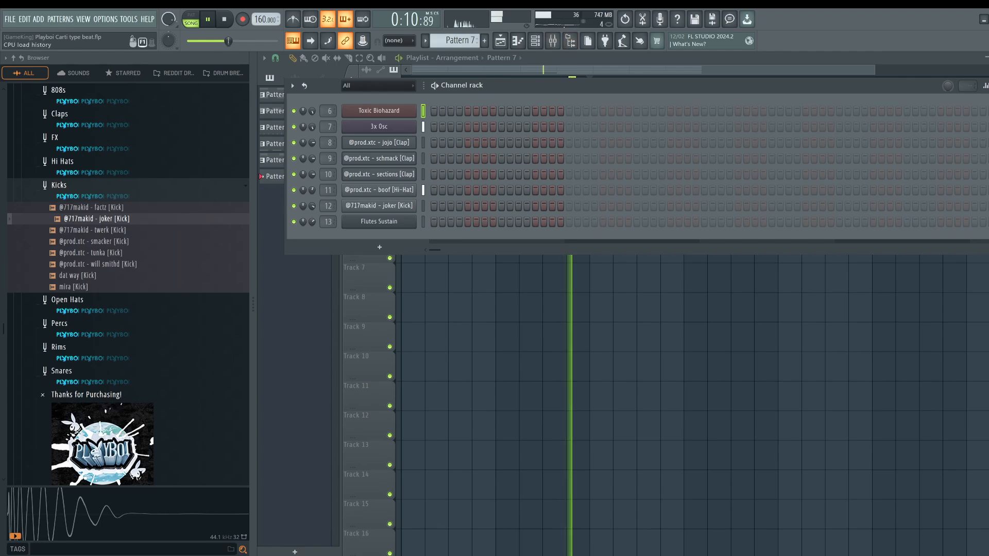
pyautogui.click(553, 40)
pyautogui.click(449, 252)
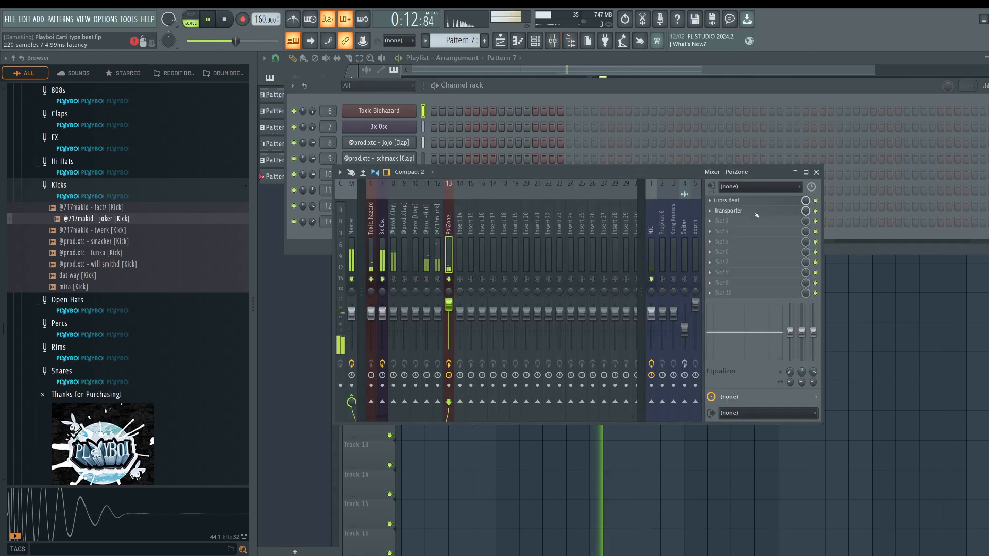
pyautogui.click(757, 211)
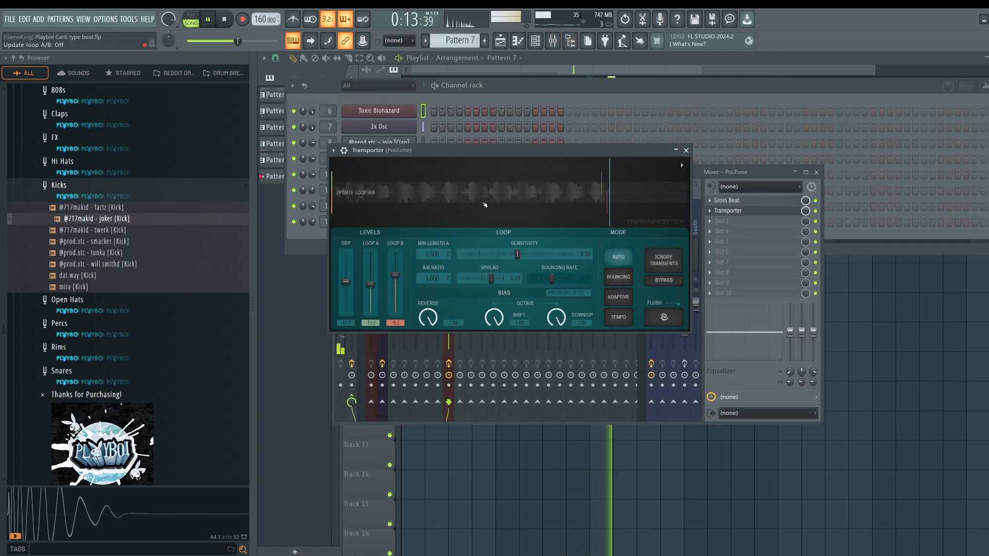
pyautogui.click(686, 150)
pyautogui.press('F12')
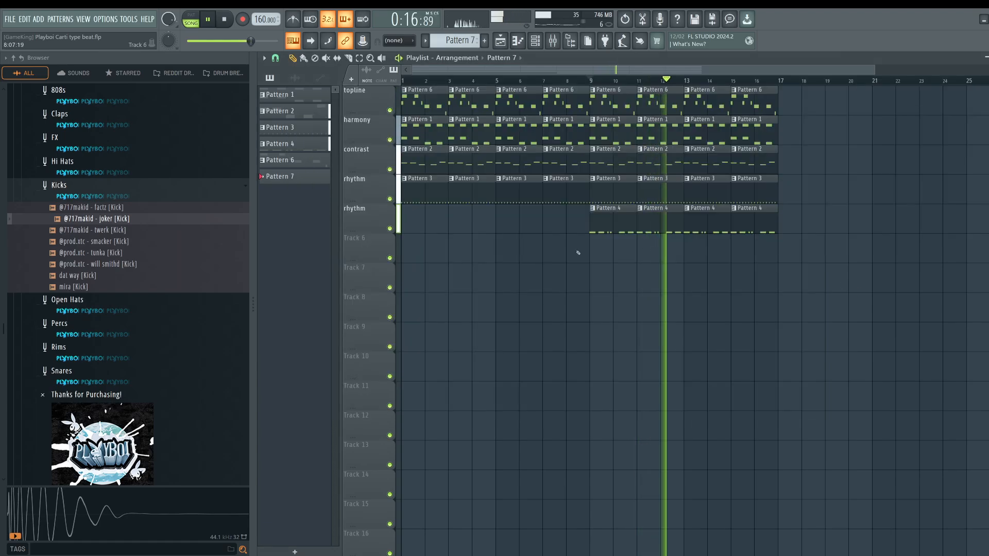
# - Bring the channel rack and mixer back up and unmute the hi-hat and kick mixer tracks
pyautogui.press('F6')
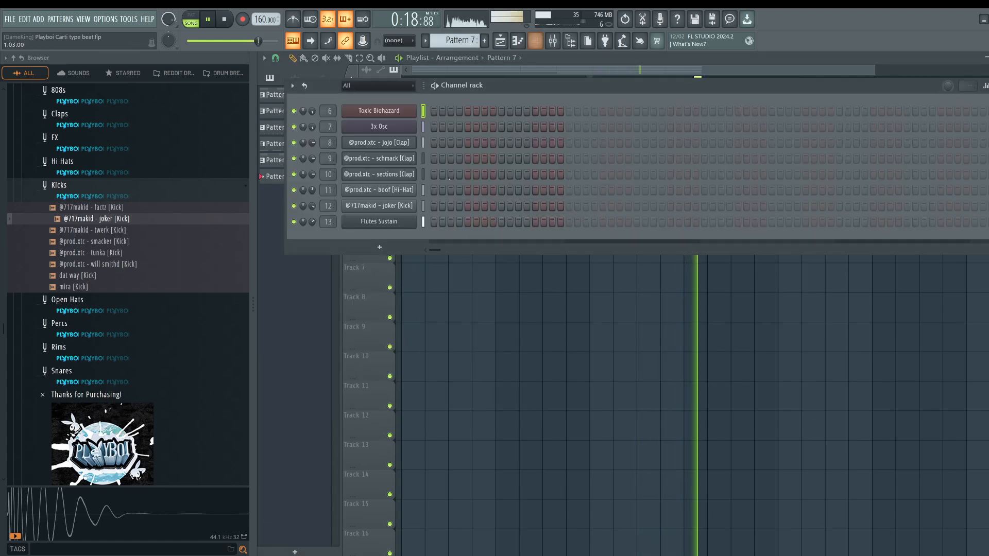
pyautogui.click(570, 41)
pyautogui.click(570, 41)
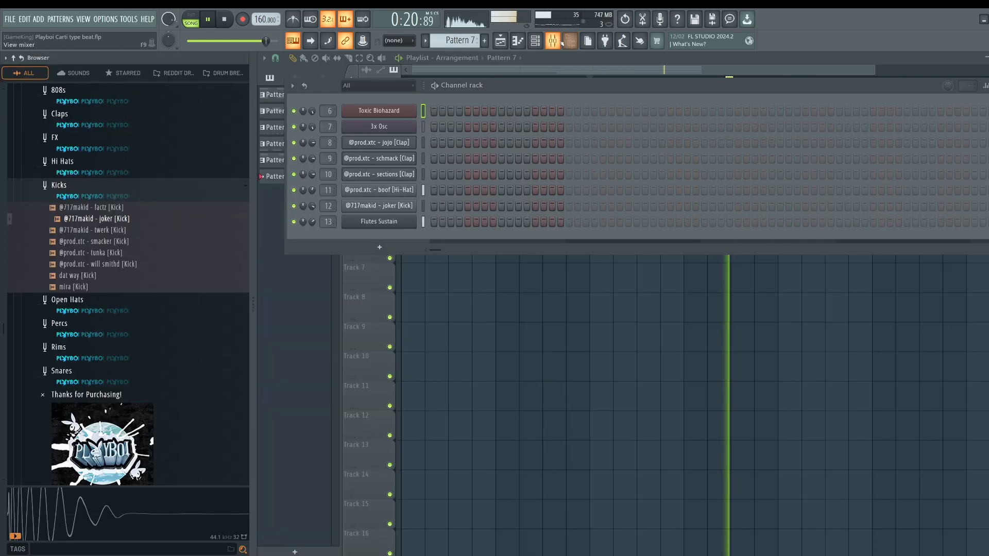
pyautogui.click(560, 41)
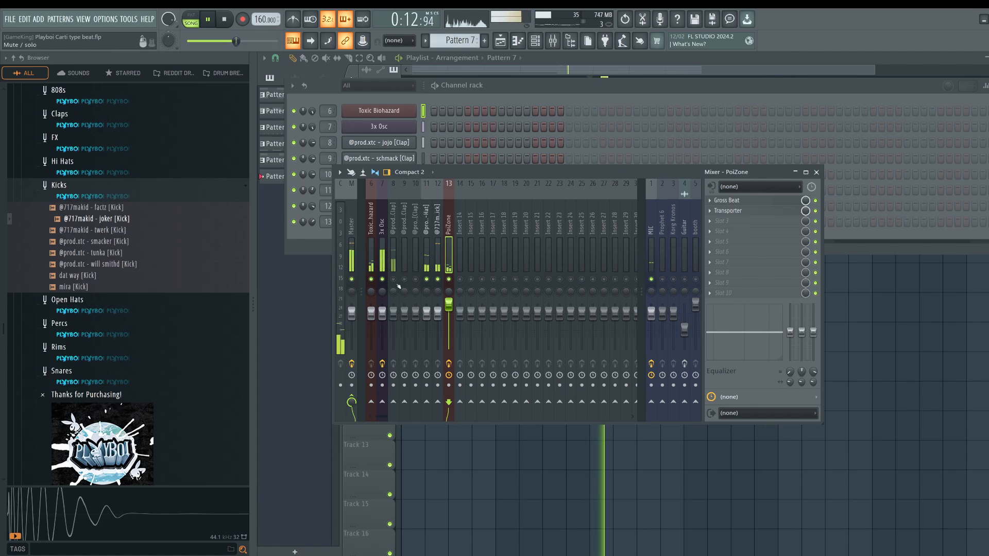
# - Switch the PoiZone track's Transporter to tempo mode, set minimum length A to 1/2, and slightly lower the spread and raise the dry level
pyautogui.click(745, 211)
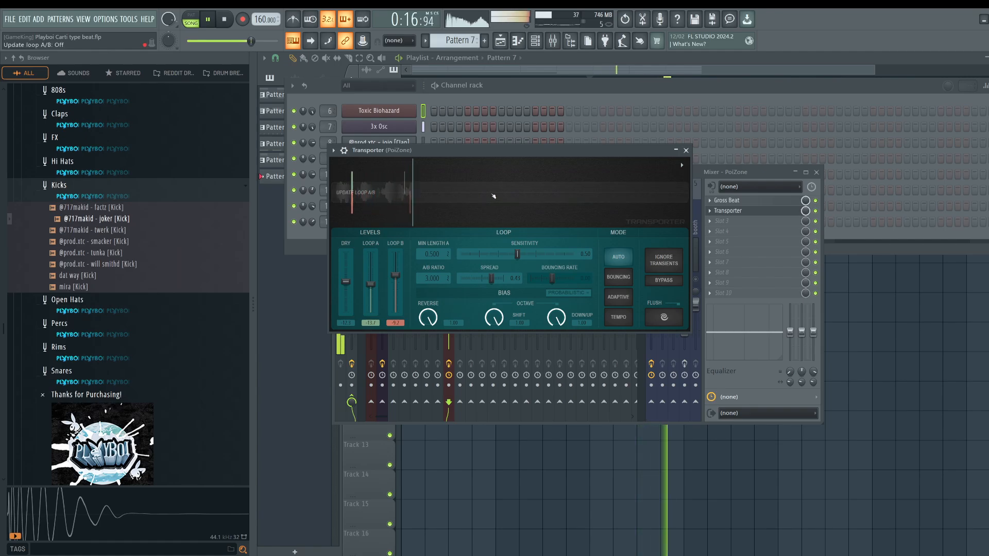
pyautogui.click(618, 316)
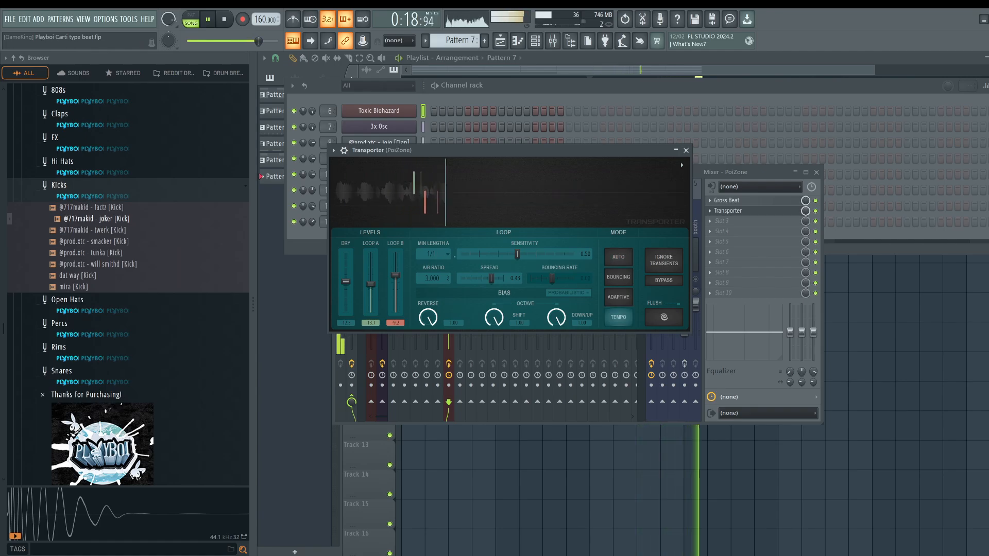
pyautogui.click(447, 254)
pyautogui.click(435, 278)
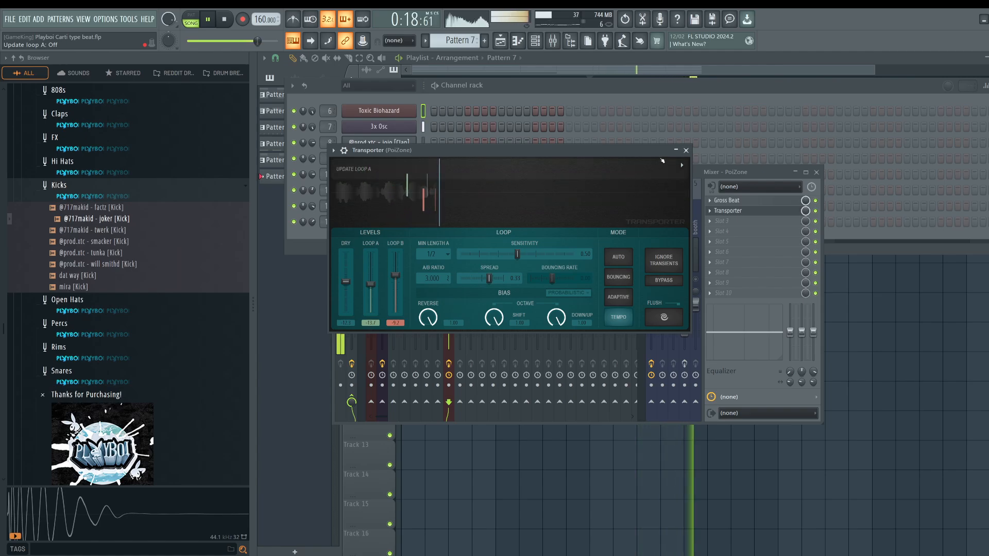
pyautogui.click(686, 150)
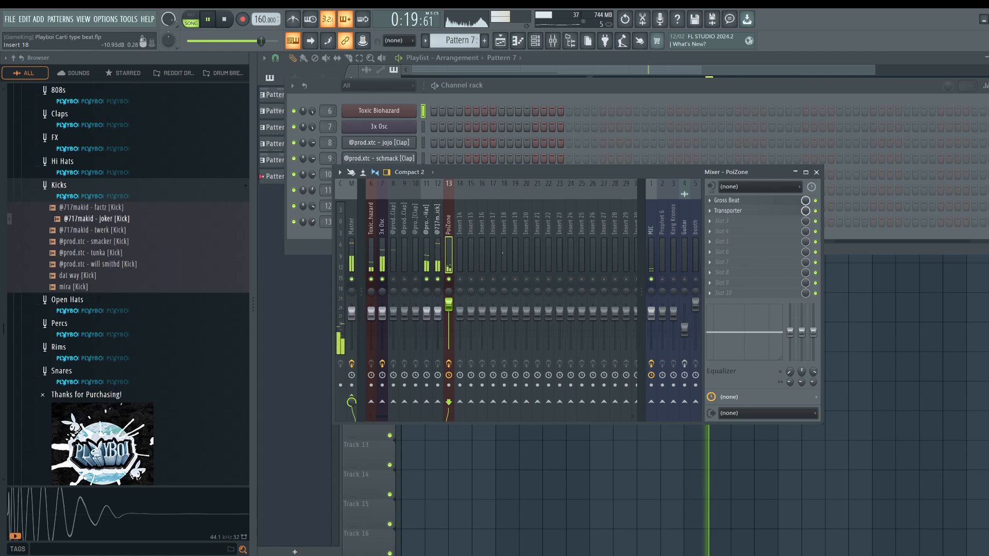
pyautogui.click(737, 212)
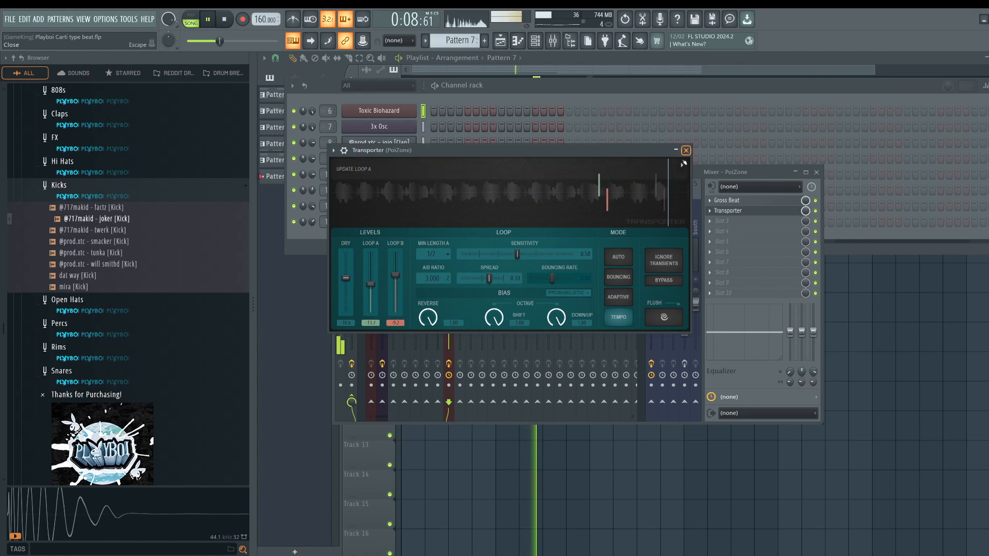
pyautogui.click(686, 151)
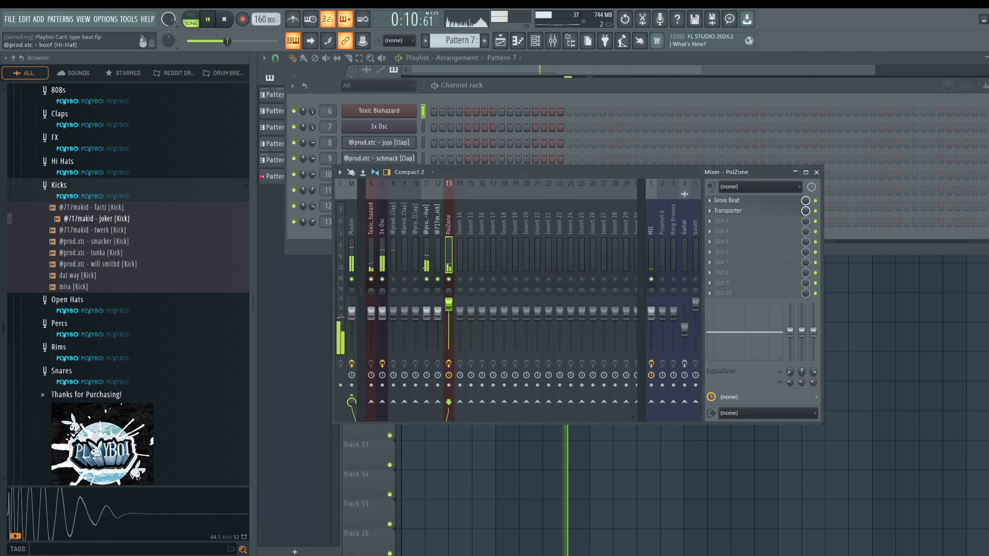
# - Unmute the jojo clap mixer track, check the drum and 3x Osc levels, and hide the mixer
pyautogui.click(426, 260)
pyautogui.click(393, 255)
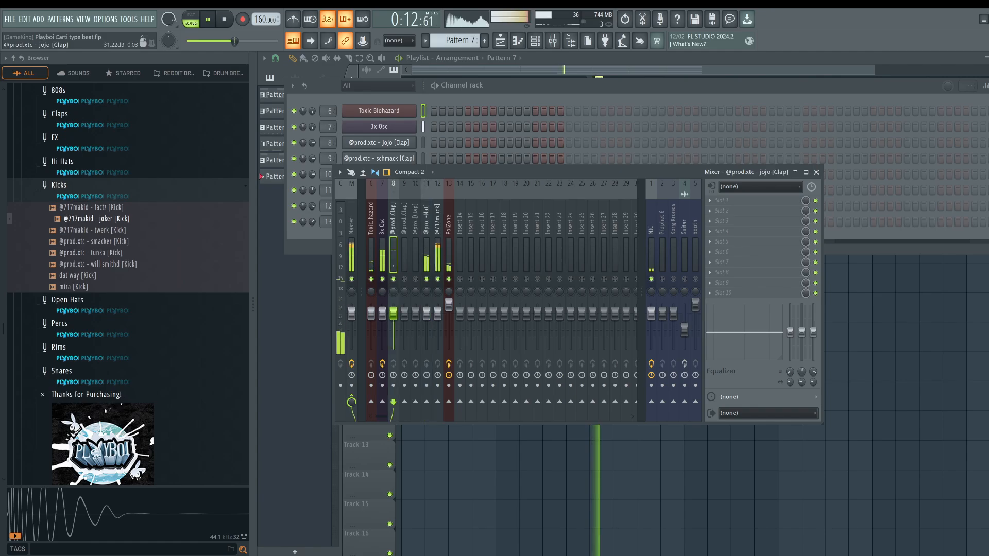
pyautogui.click(382, 255)
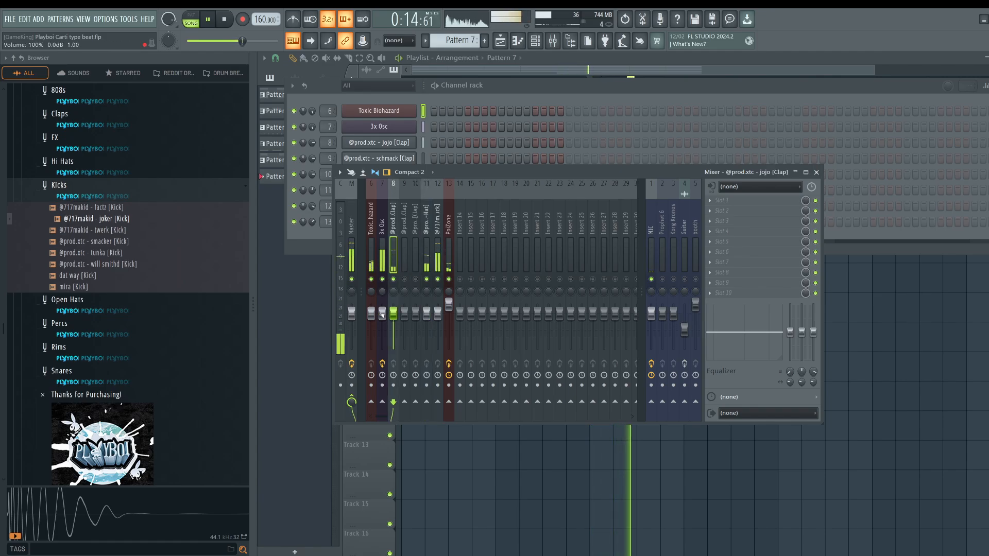
pyautogui.click(898, 318)
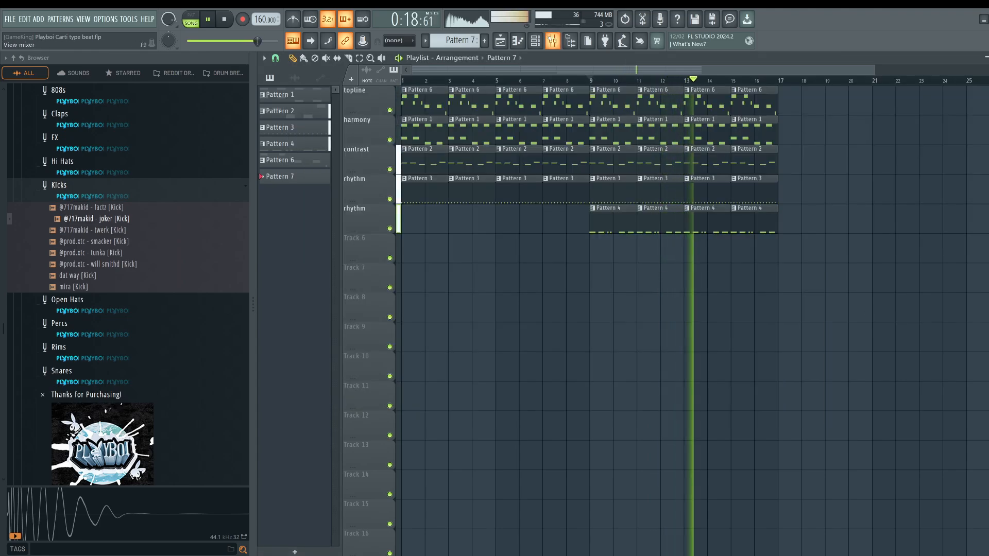
# - Load Hyper Chorus in the first effect slot of the Toxic Biohazard mixer track
pyautogui.click(553, 41)
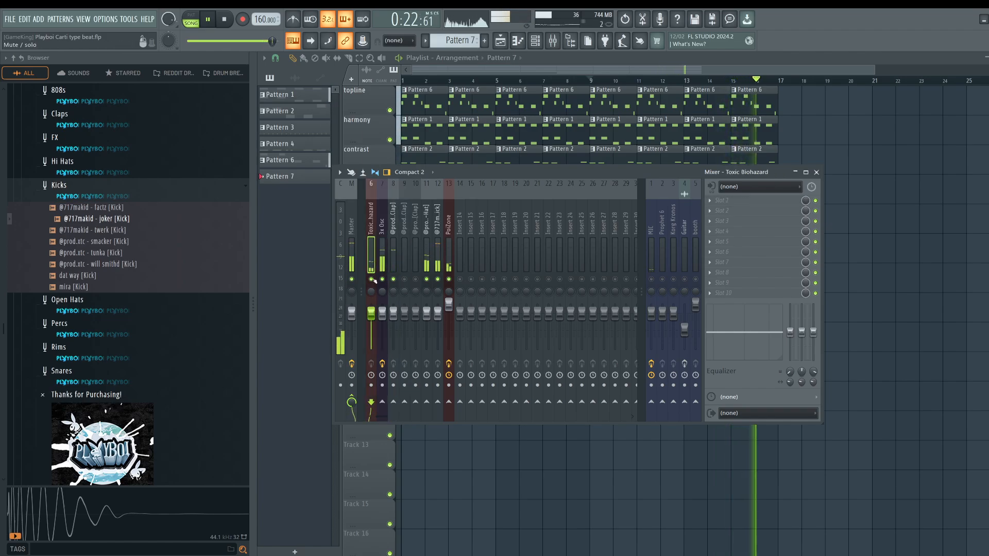
pyautogui.click(732, 217)
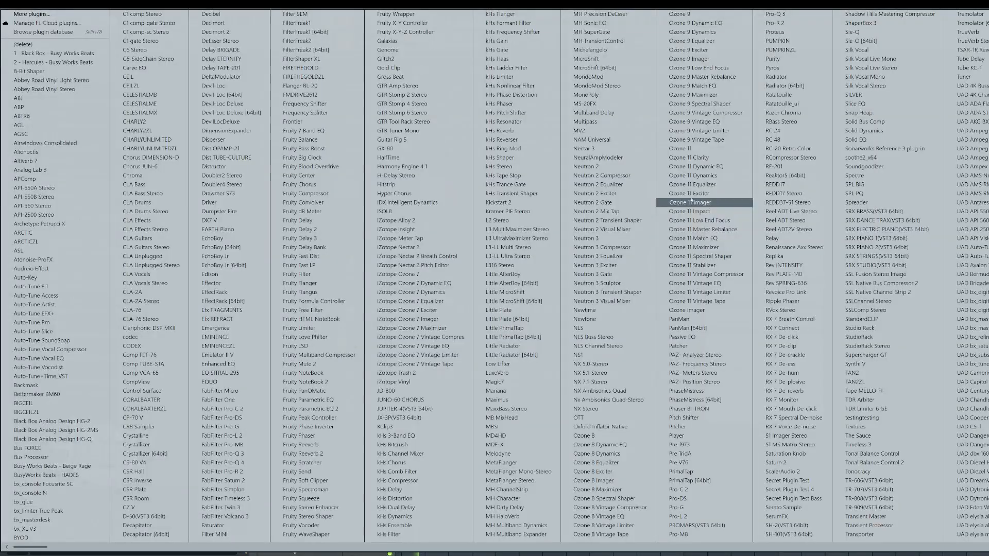
pyautogui.click(432, 194)
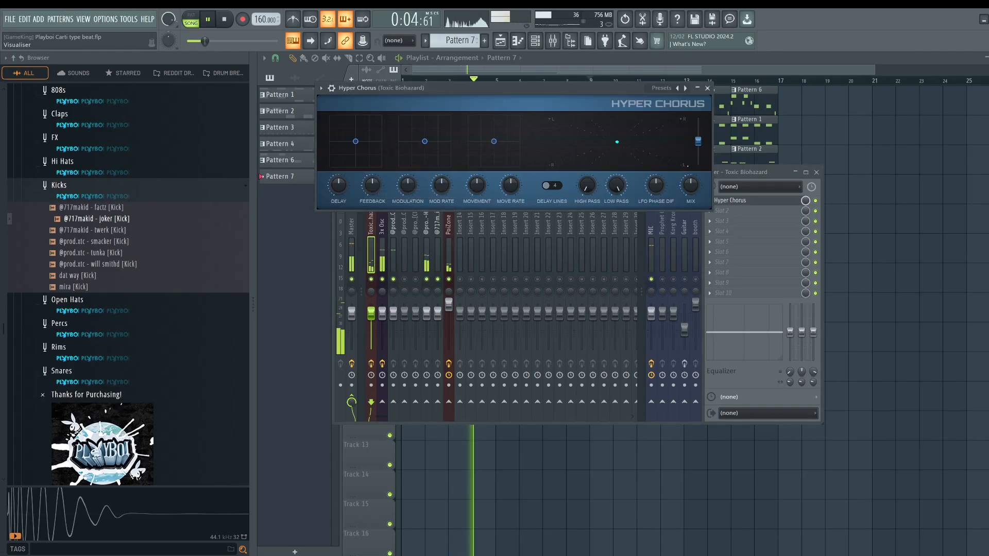
# - Close Hyper Chorus, slightly lower the boof hi-hat mixer track's level, and unmute the remaining insert tracks
pyautogui.click(707, 88)
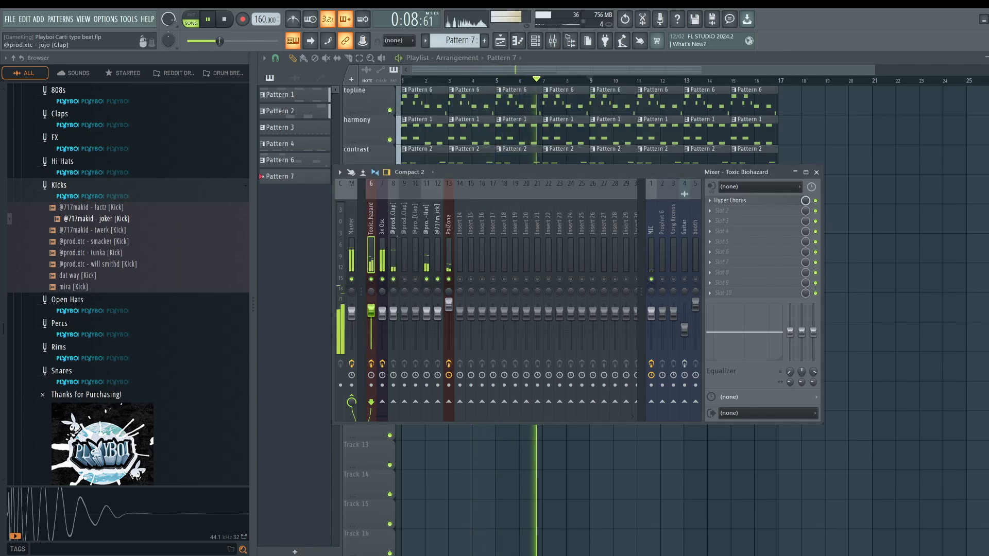
pyautogui.moveTo(426, 313); pyautogui.dragTo(427, 322)
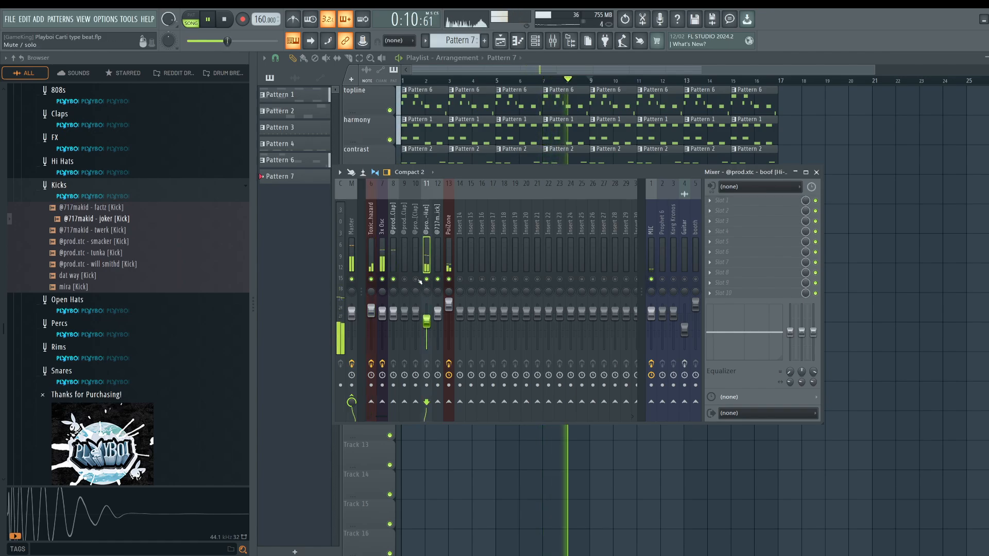
pyautogui.rightClick(504, 280)
pyautogui.click(651, 279)
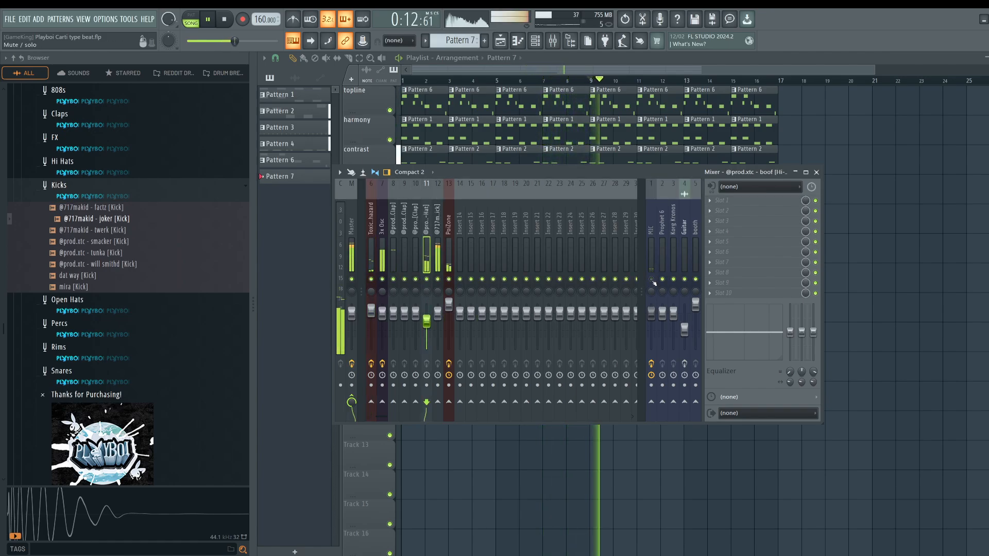
# - Rebalance the dry, loop A and loop B levels in the PoiZone track's Transporter
pyautogui.click(449, 246)
pyautogui.click(735, 212)
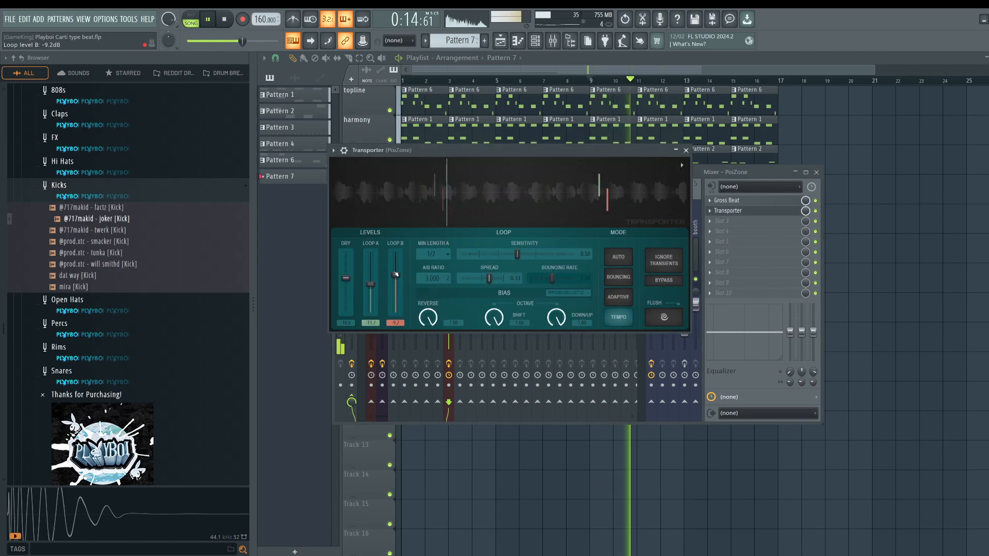
pyautogui.moveTo(346, 254); pyautogui.dragTo(346, 252)
pyautogui.moveTo(371, 284); pyautogui.dragTo(395, 292)
# - Review the 1/2 Speed time setting in the PoiZone track's Gross Beat while playing the song from the start
pyautogui.click(737, 200)
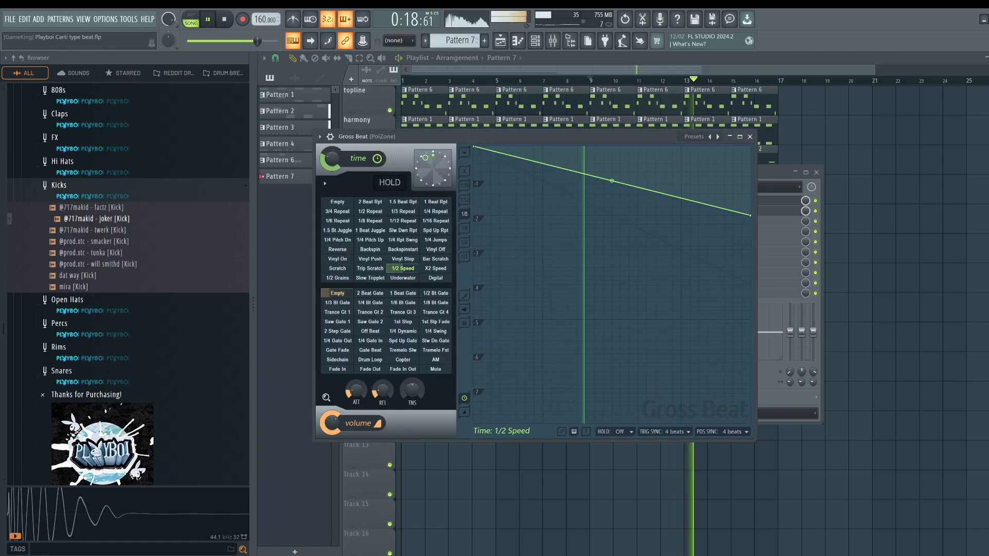
pyautogui.click(750, 137)
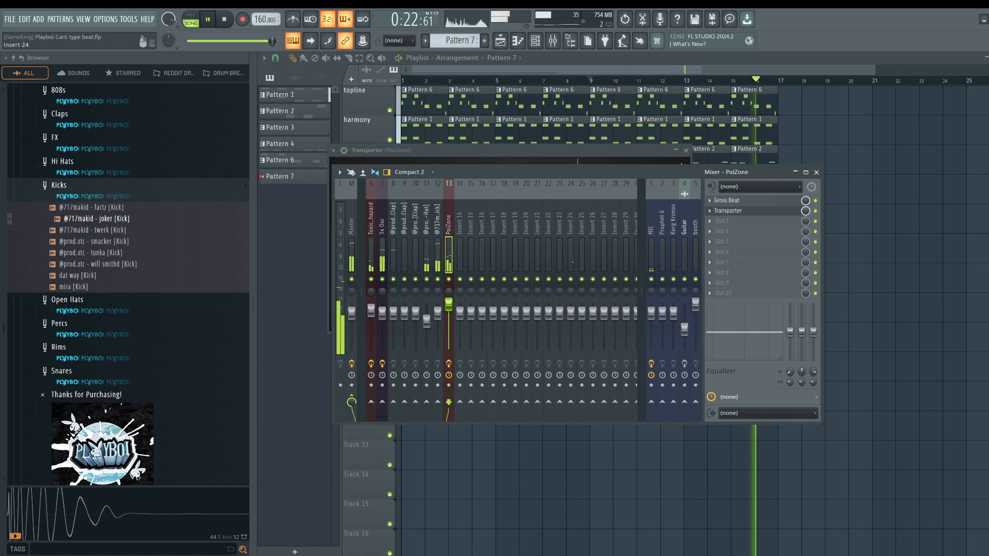
pyautogui.click(737, 200)
pyautogui.press('space')
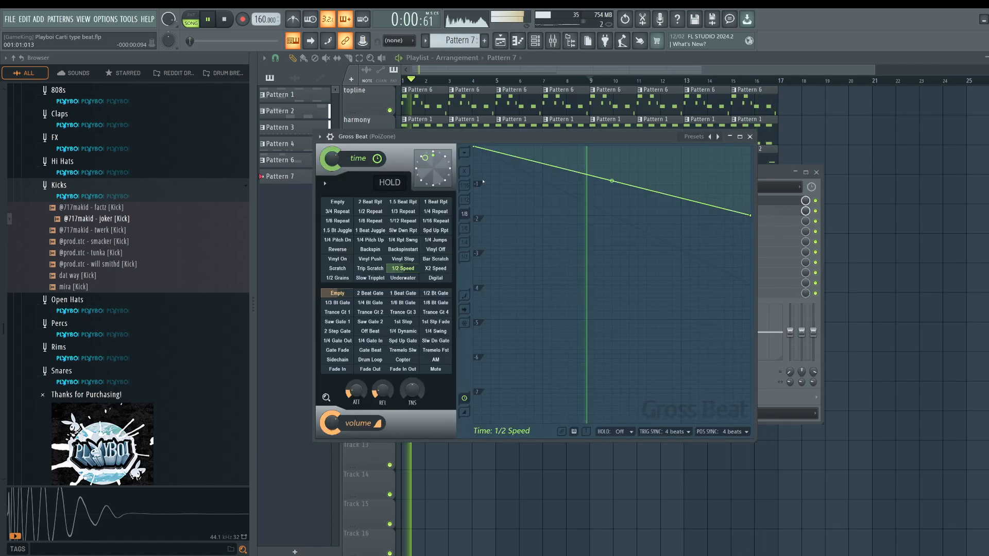
pyautogui.press('space')
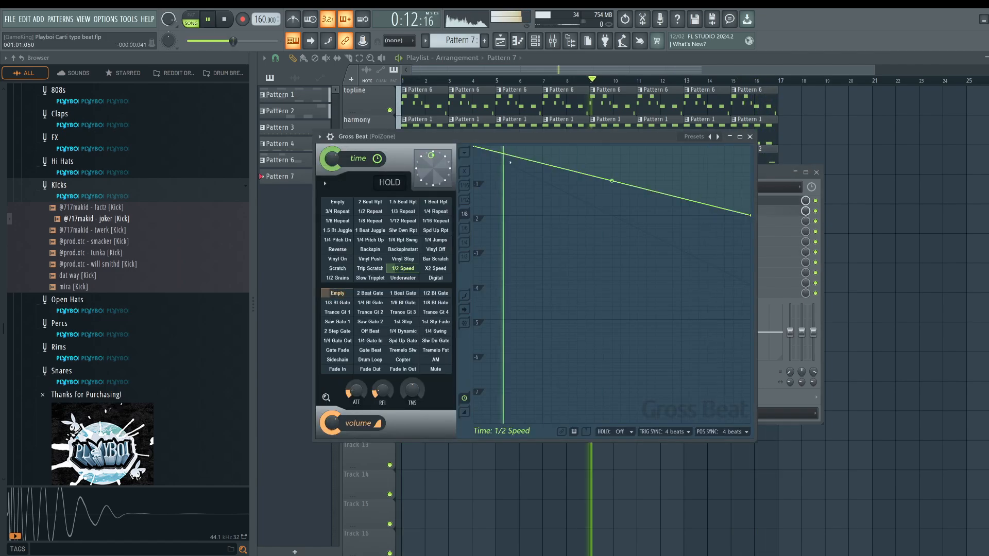
pyautogui.doubleClick(224, 19)
pyautogui.press('space')
pyautogui.click(749, 136)
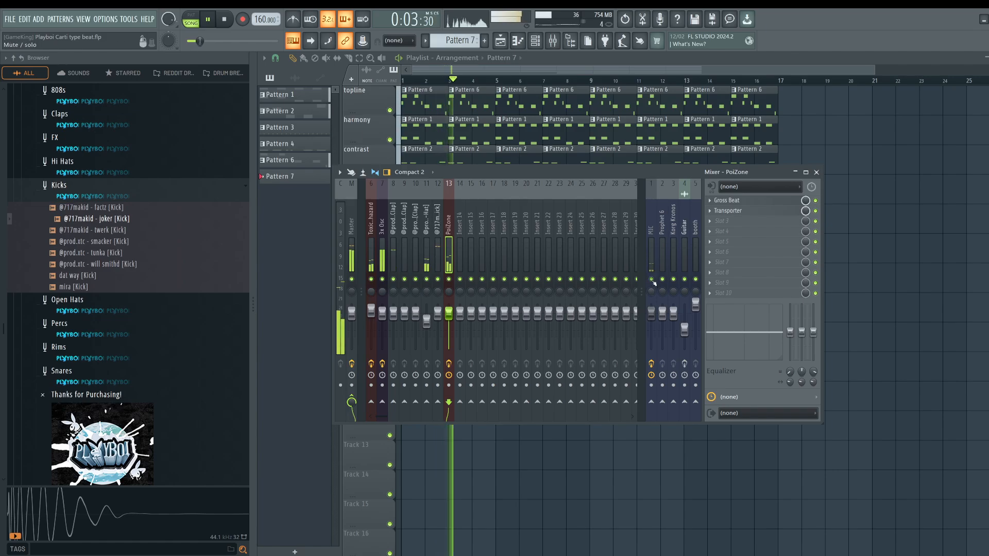
# - Hide the mixer and browser so the playlist fills the workspace, and briefly check the channel rack
pyautogui.press('F9')
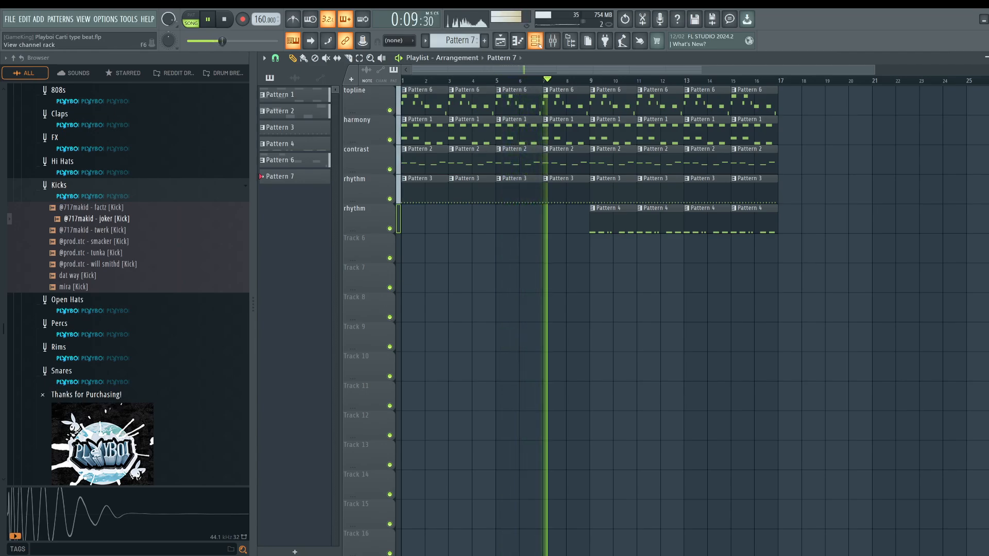
pyautogui.hotkey('alt', 'F8')
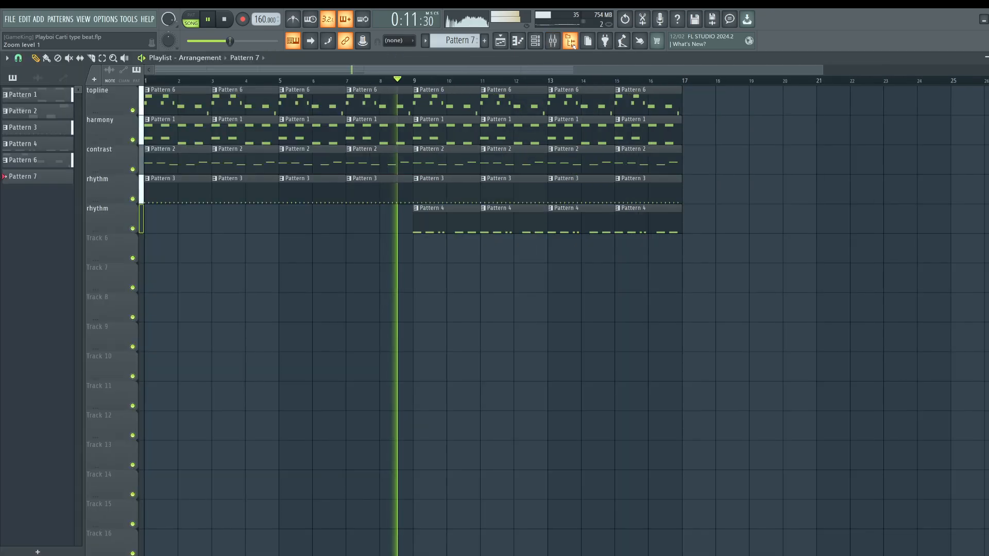
pyautogui.click(544, 42)
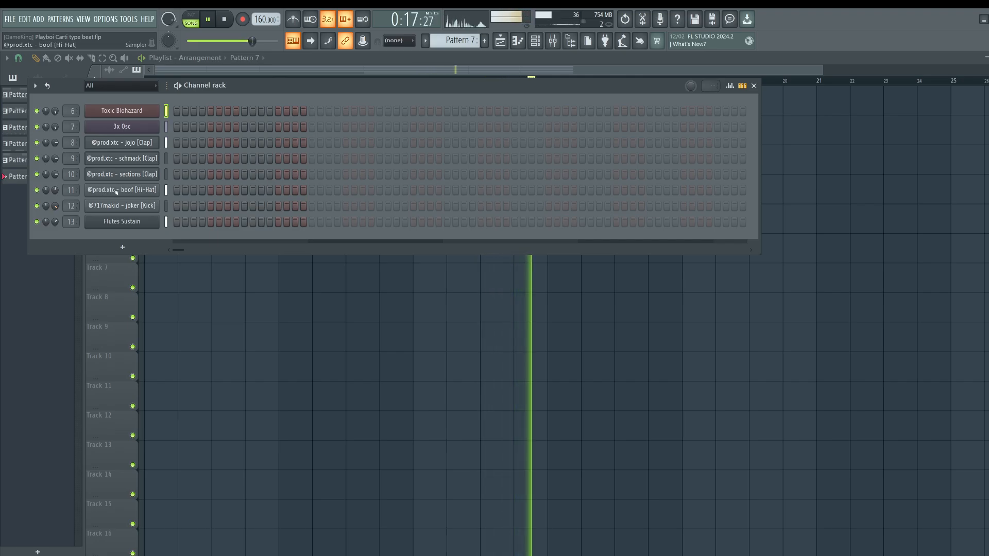
pyautogui.press('F6')
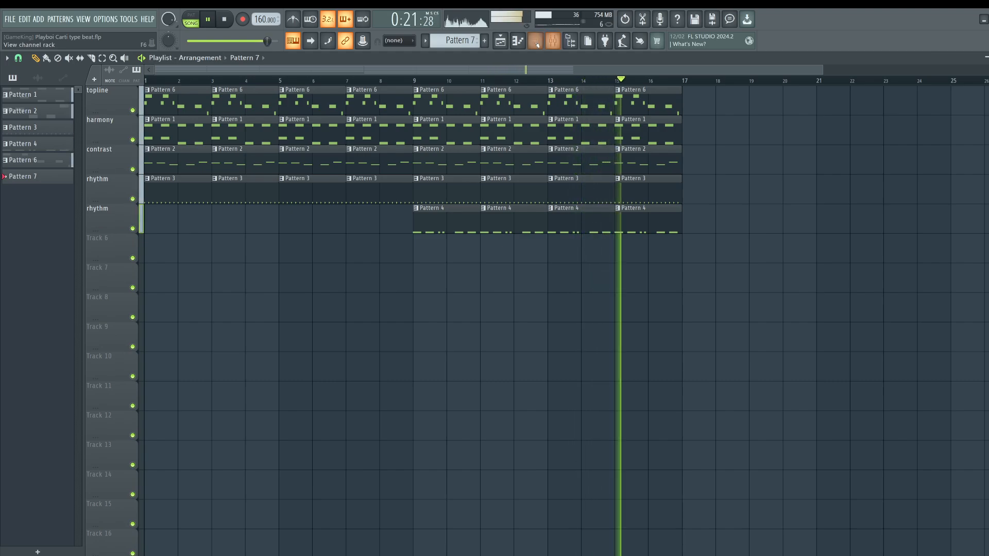
# - Inspect the 3x Osc channel's instrument and miscellaneous settings from the channel rack, and return to the playlist
pyautogui.press('F6')
pyautogui.click(121, 126)
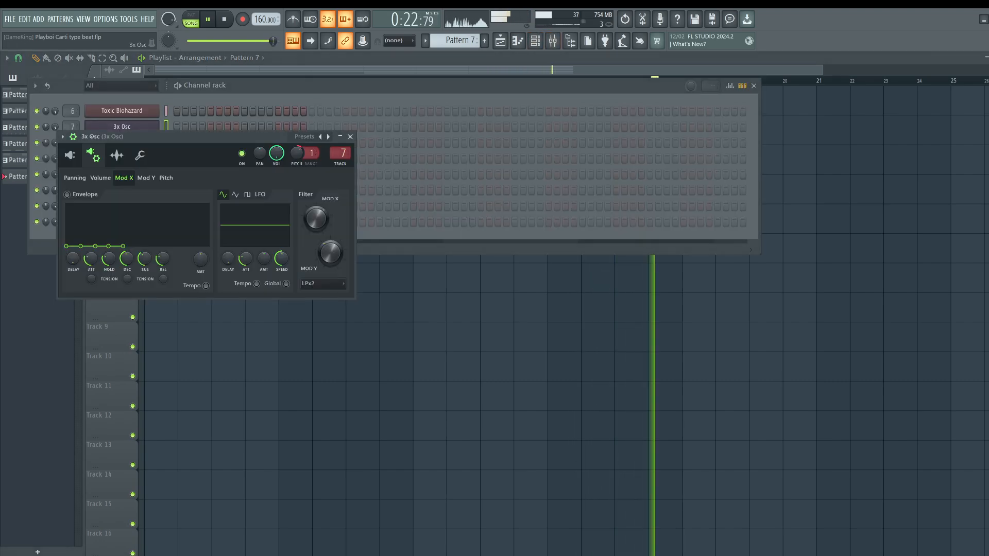
pyautogui.click(117, 155)
pyautogui.click(140, 155)
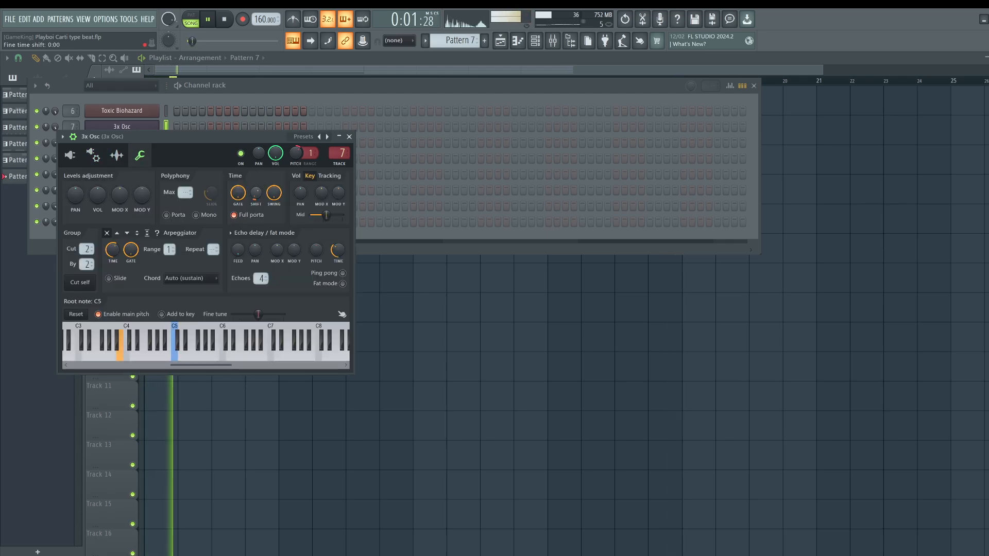
pyautogui.click(446, 327)
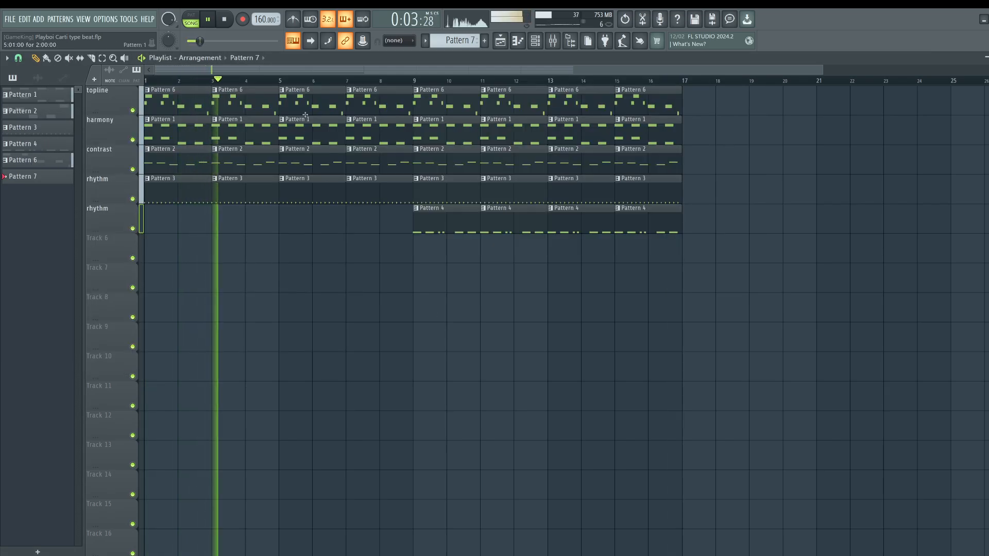
# - Play back the arrangement and examine the contrast pattern's notes in the piano roll
pyautogui.click(534, 43)
pyautogui.click(402, 271)
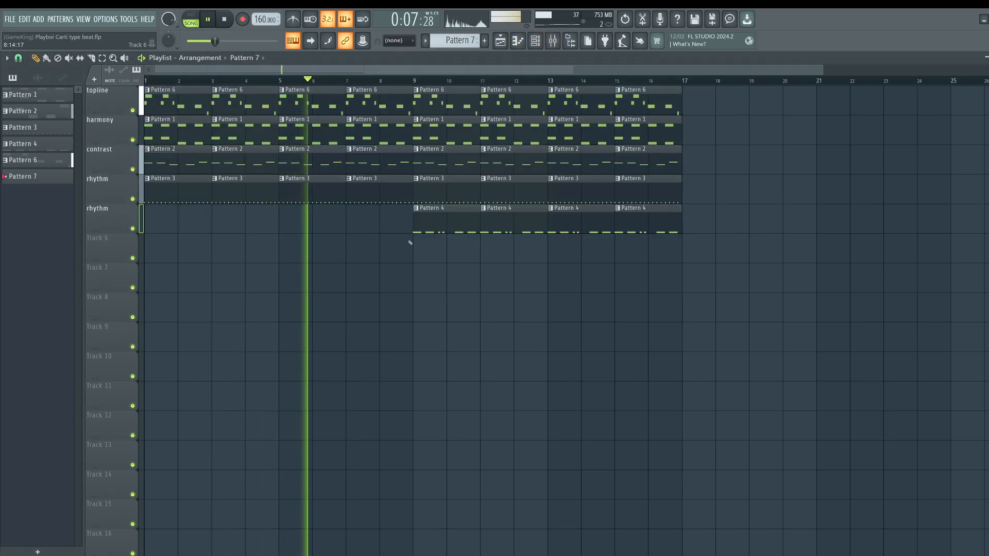
pyautogui.doubleClick(501, 163)
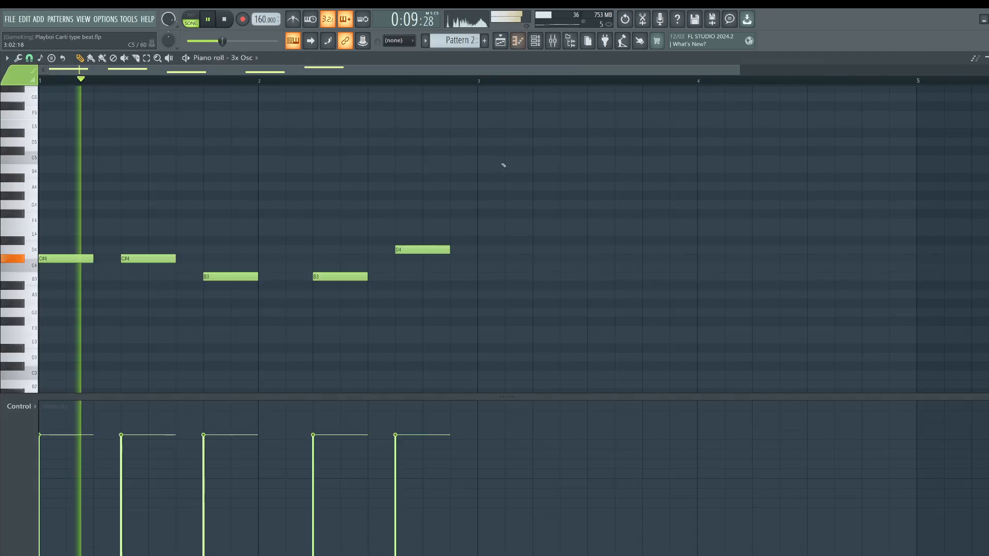
pyautogui.click(501, 40)
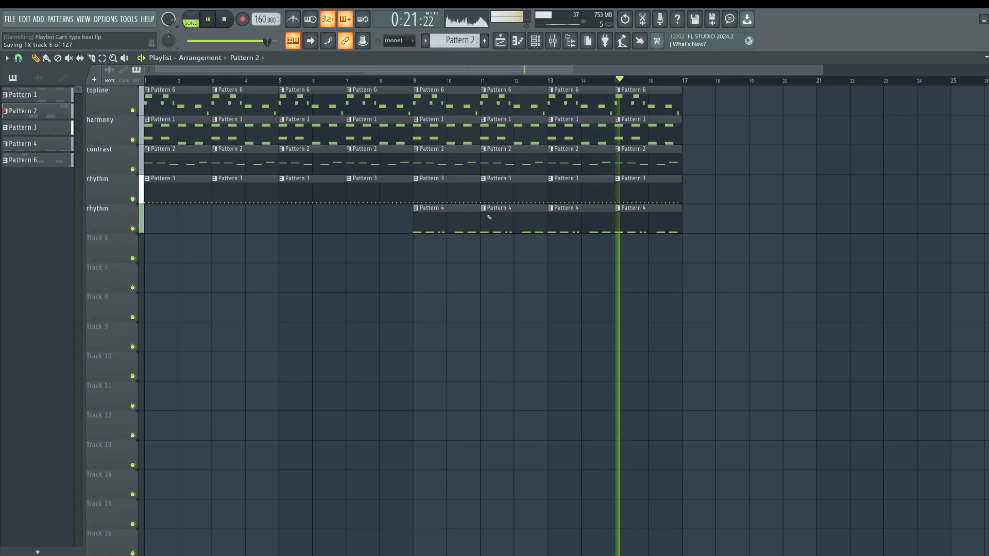
pyautogui.press('F9')
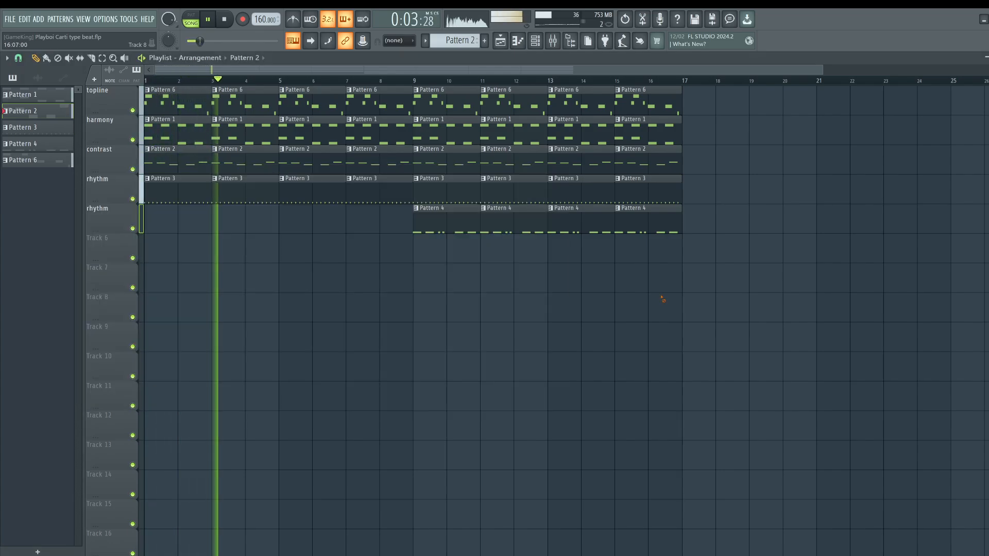
pyautogui.press('F9')
pyautogui.press('space')
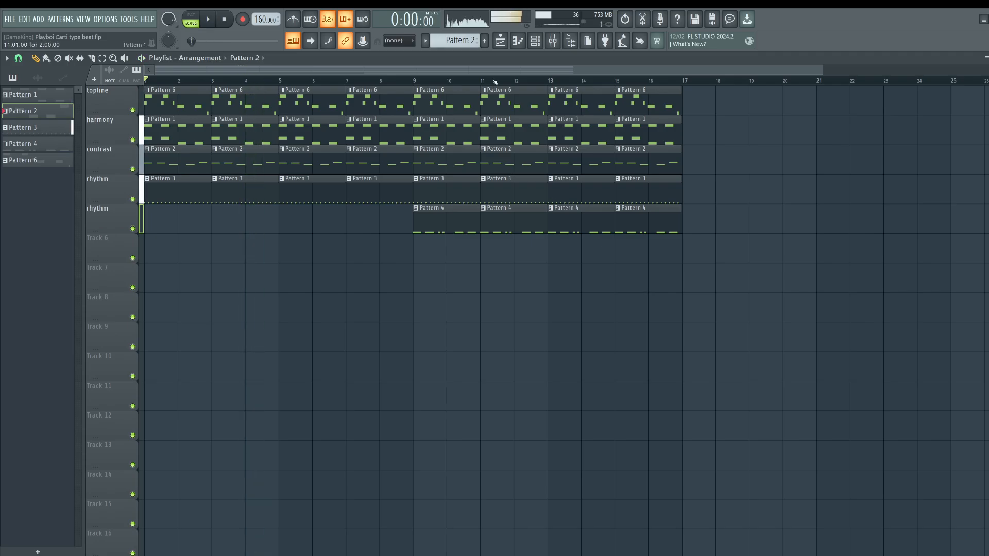
# - Switch to the empty Pattern 5, show the channel rack and start song playback
pyautogui.click(535, 43)
pyautogui.scroll(-2, 463, 41)
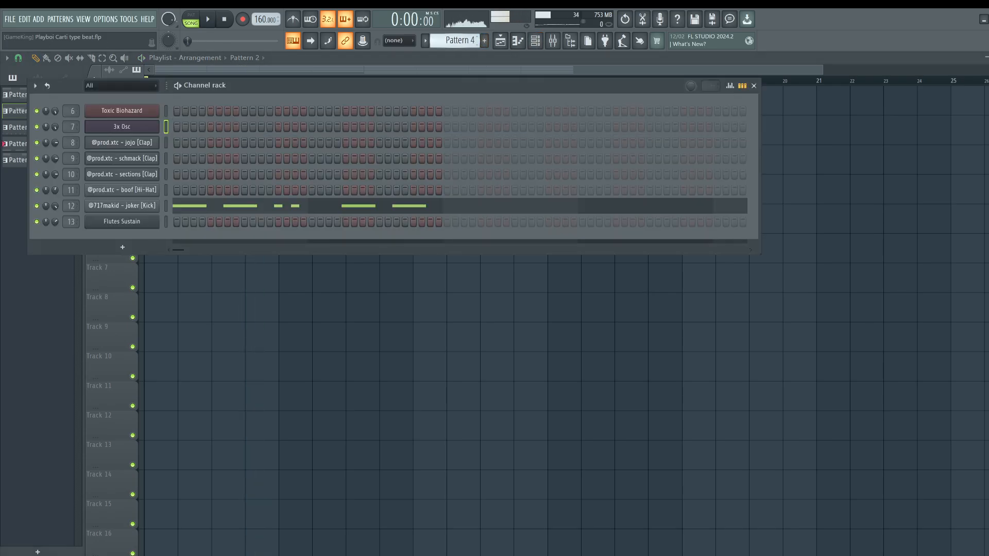
pyautogui.scroll(-1, 472, 40)
pyautogui.press('F6')
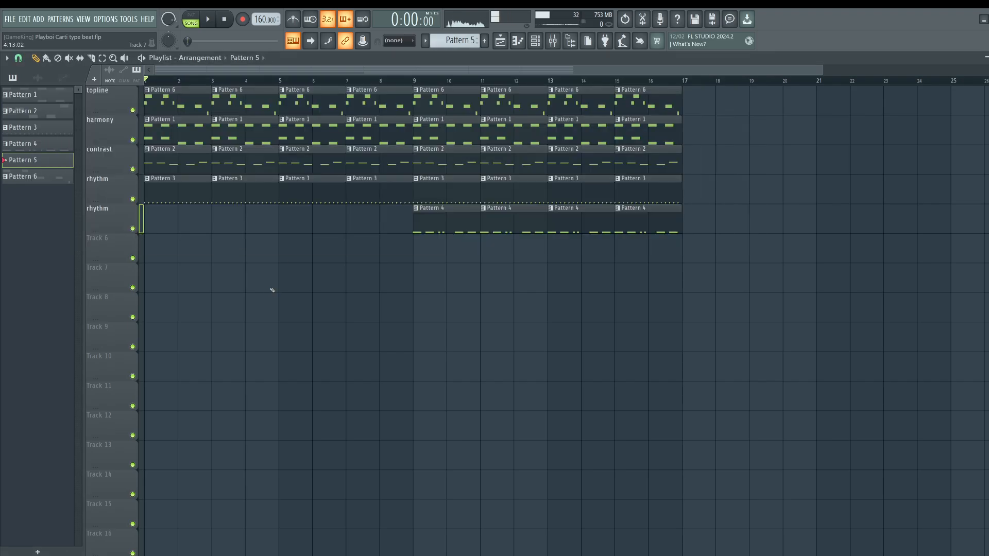
pyautogui.click(535, 41)
pyautogui.press('space')
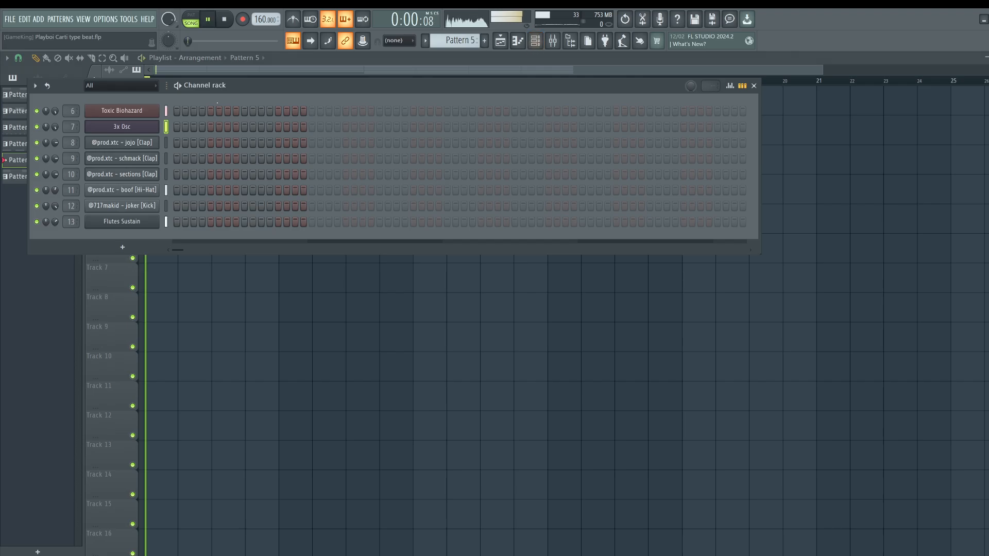
# - Load the PercPiano preset in the Toxic Biohazard synth while the song plays, and stop playback
pyautogui.click(140, 110)
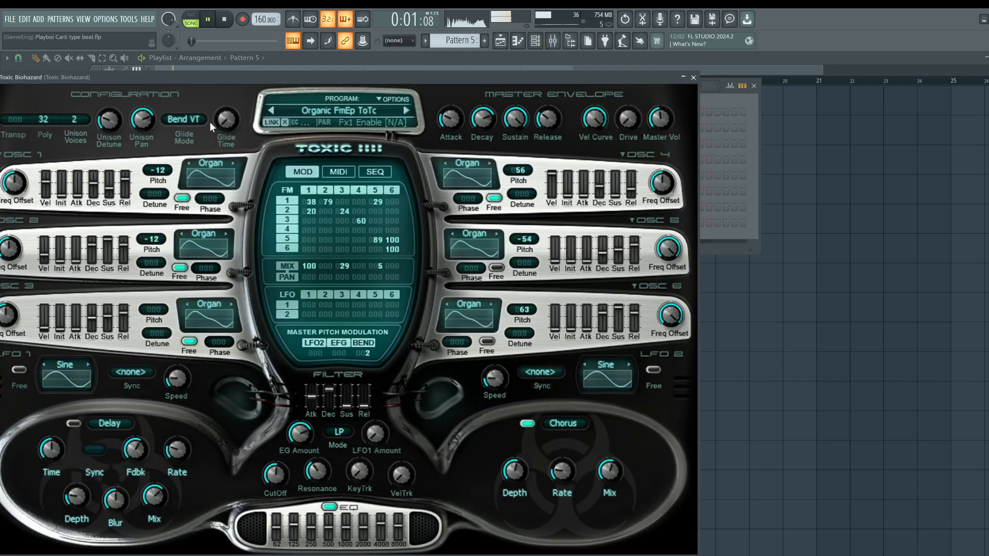
pyautogui.click(407, 110)
pyautogui.press('space')
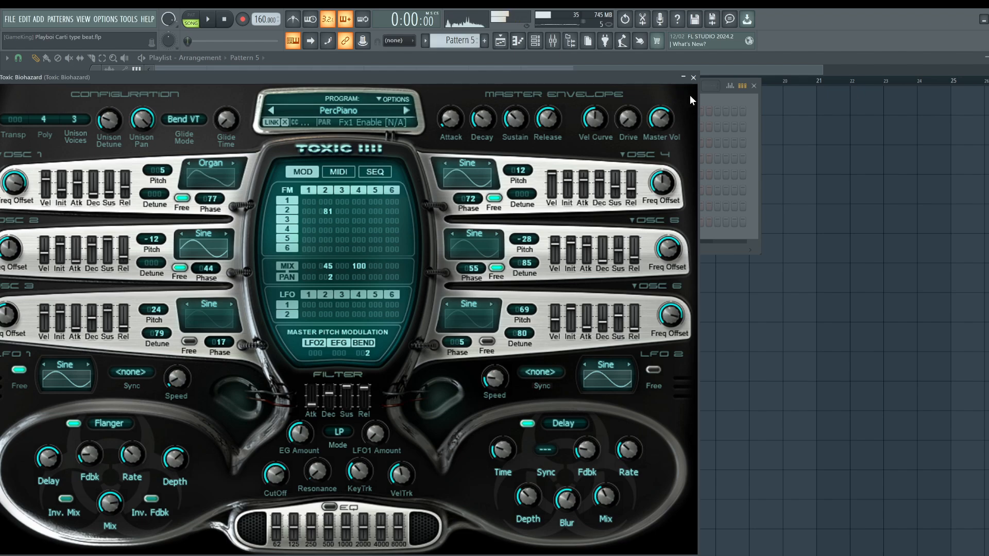
pyautogui.click(693, 77)
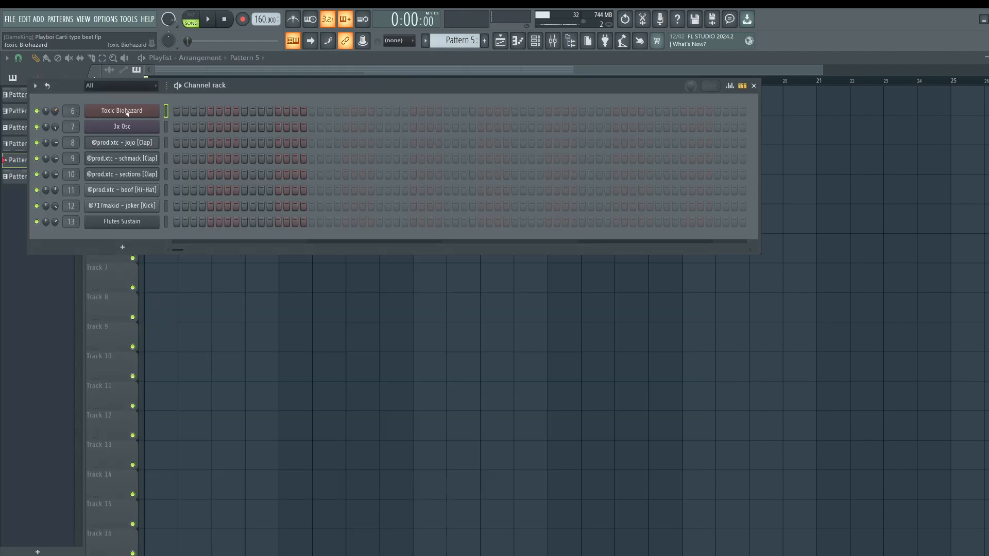
# - Audition the Plastic Keys ToTc preset in Toxic Biohazard against the playing song
pyautogui.click(127, 111)
pyautogui.click(554, 43)
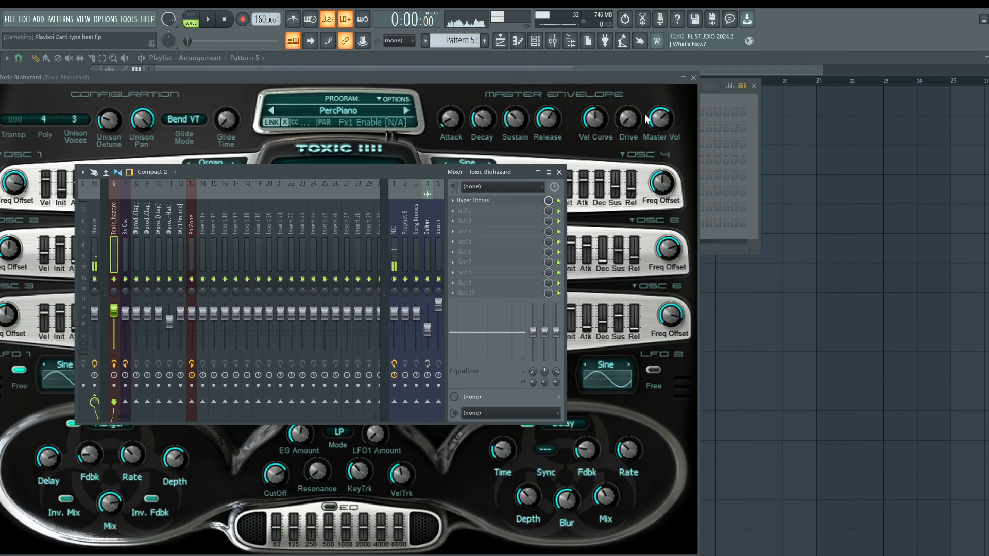
pyautogui.press('space')
pyautogui.click(409, 113)
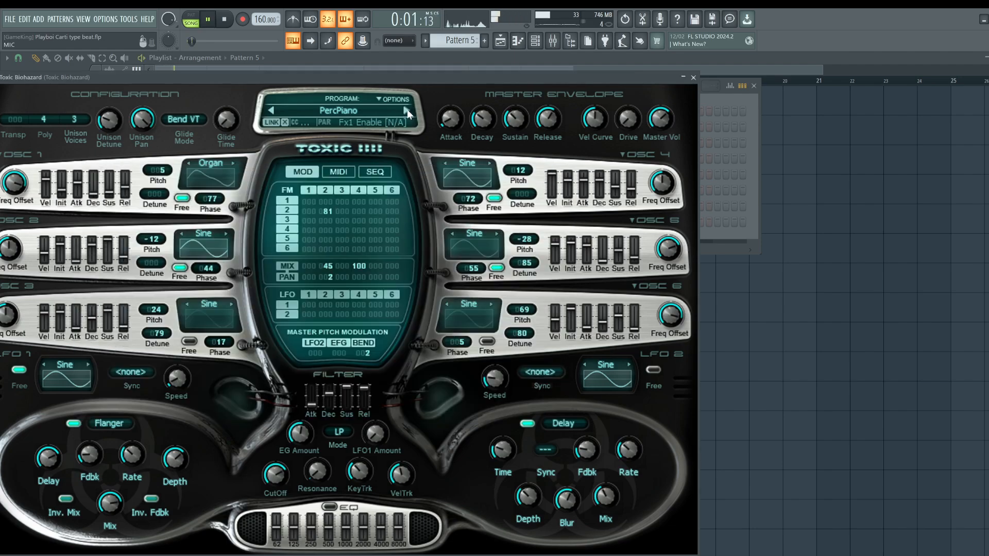
pyautogui.click(407, 110)
pyautogui.moveTo(412, 77); pyautogui.dragTo(491, 65)
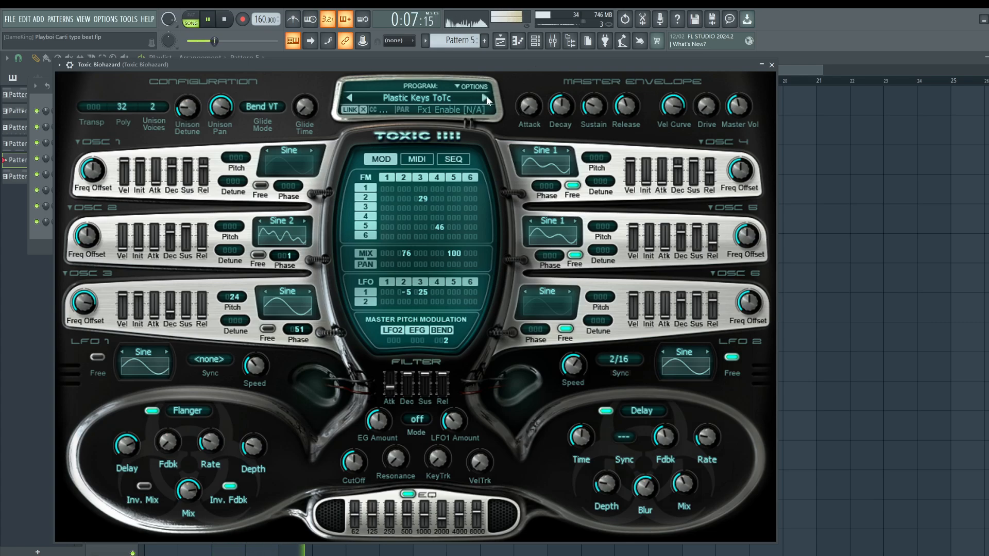
pyautogui.click(772, 66)
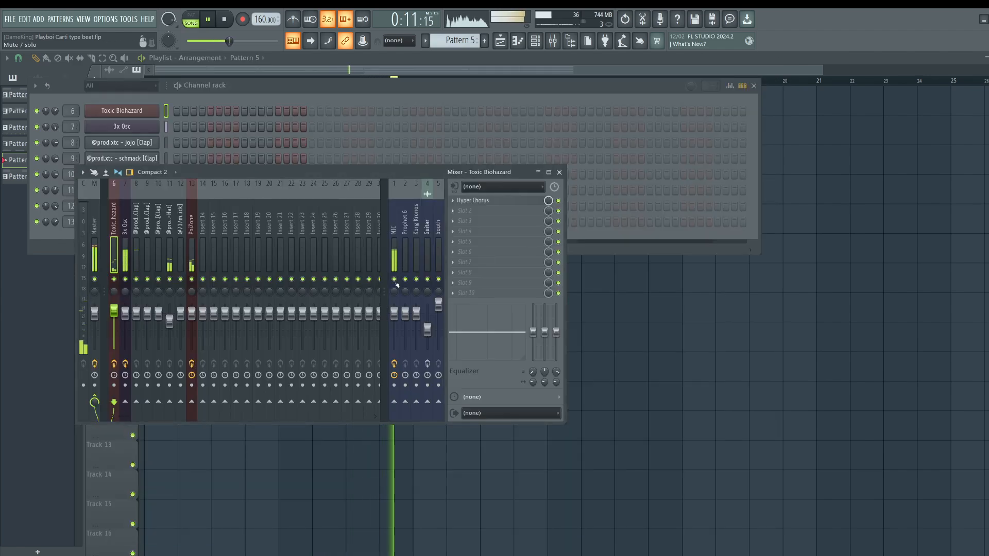
pyautogui.click(559, 172)
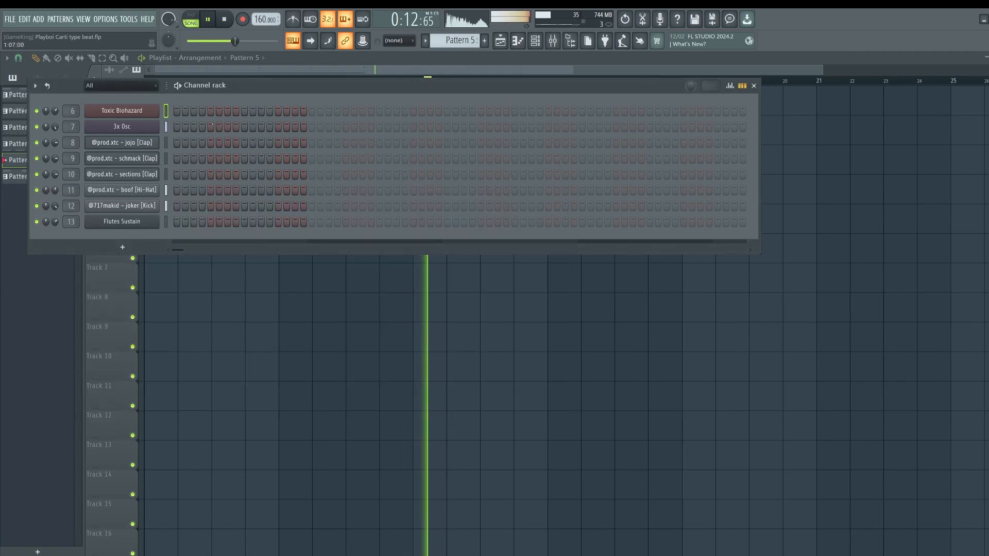
# - Try the Drive control in Toxic Biohazard and audition its following keyboard presets up to Vinyl Organ ToTc
pyautogui.click(138, 111)
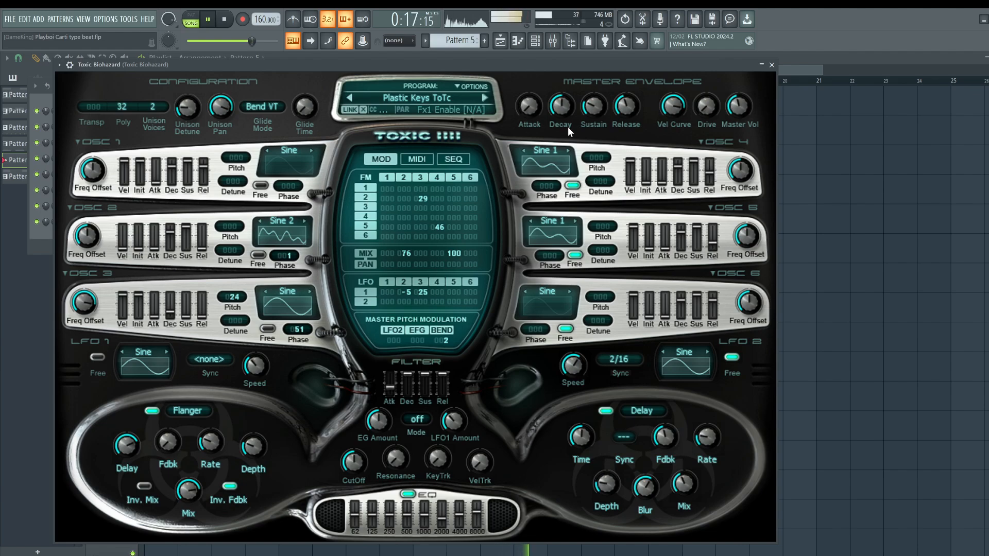
pyautogui.moveTo(708, 106); pyautogui.dragTo(707, 93)
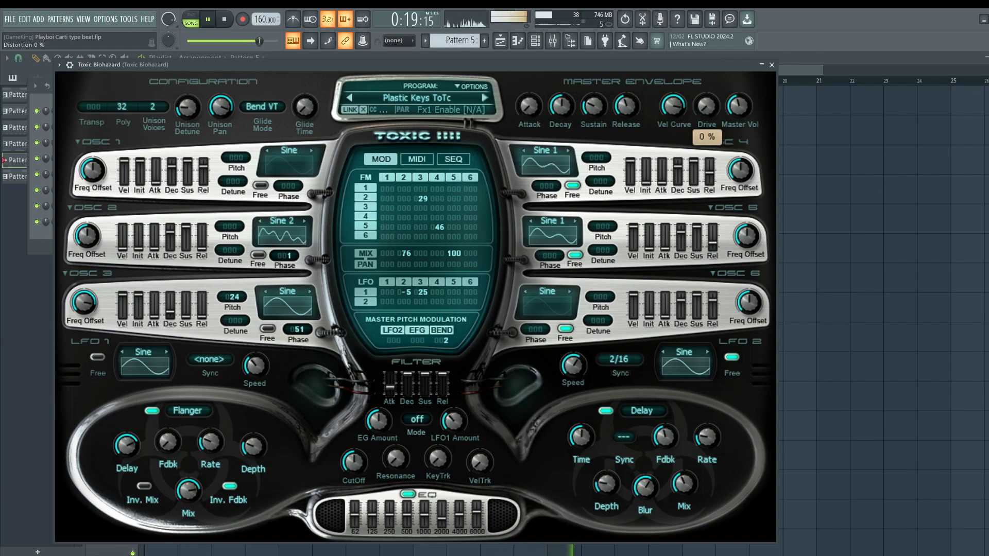
pyautogui.click(485, 97)
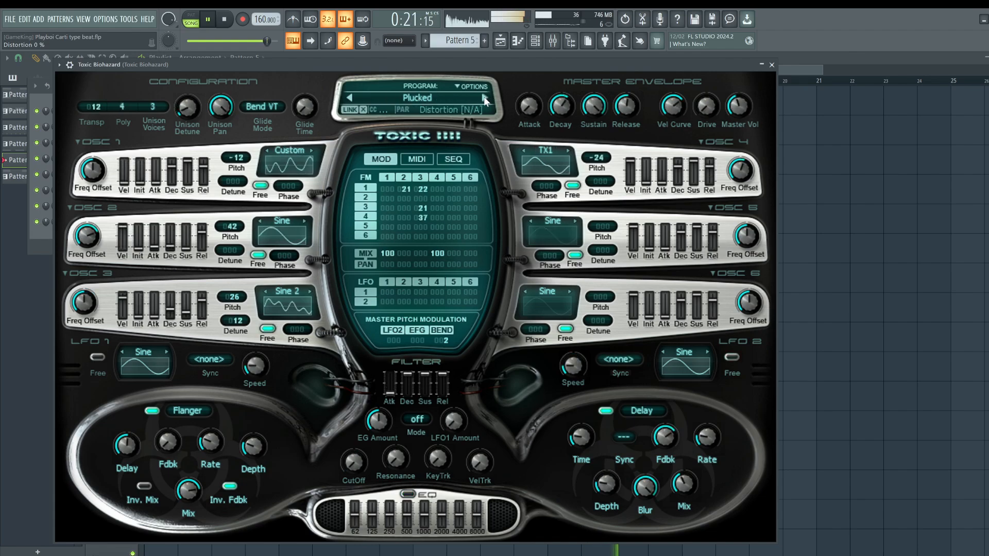
pyautogui.click(485, 98)
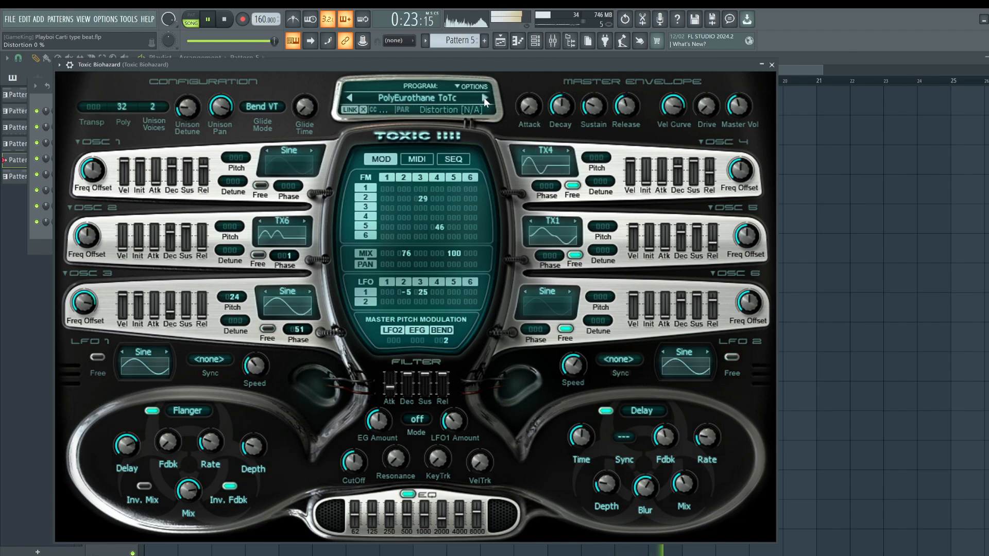
pyautogui.click(483, 97)
pyautogui.click(484, 97)
pyautogui.click(483, 97)
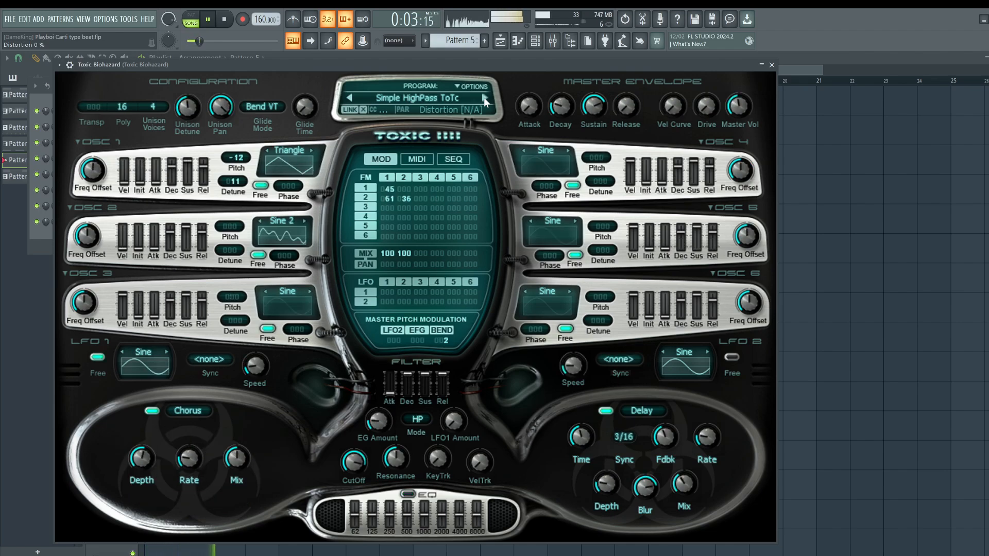
pyautogui.click(483, 97)
pyautogui.click(483, 98)
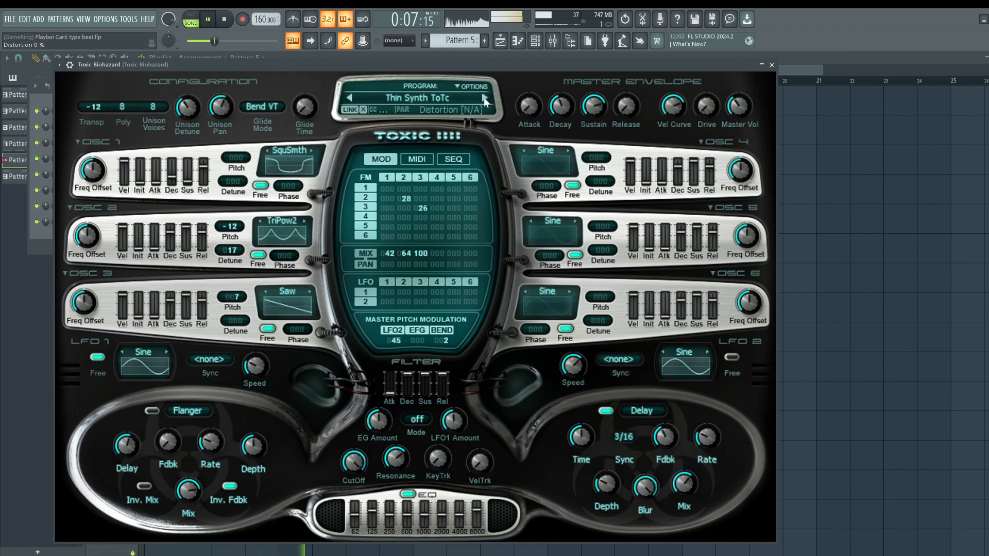
pyautogui.click(483, 98)
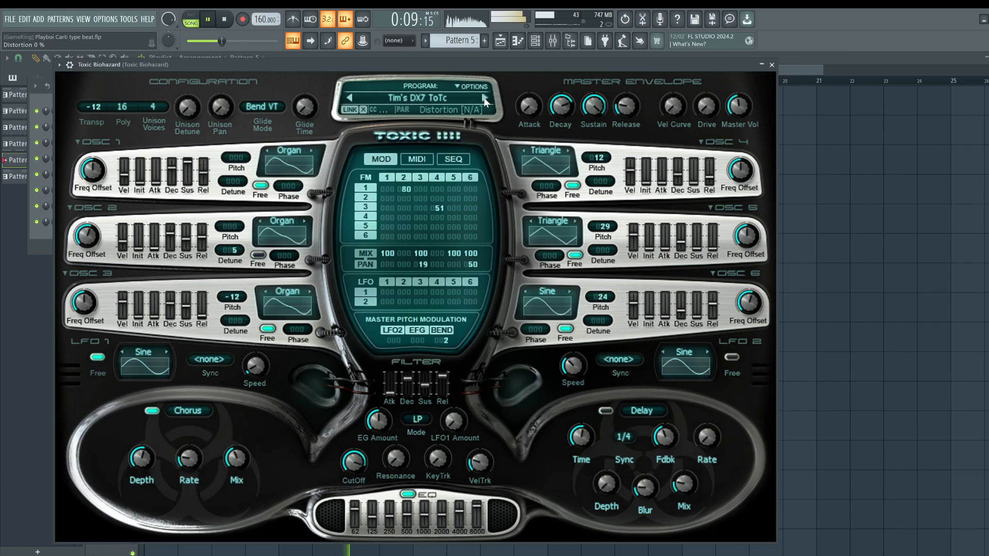
pyautogui.click(483, 97)
pyautogui.click(483, 98)
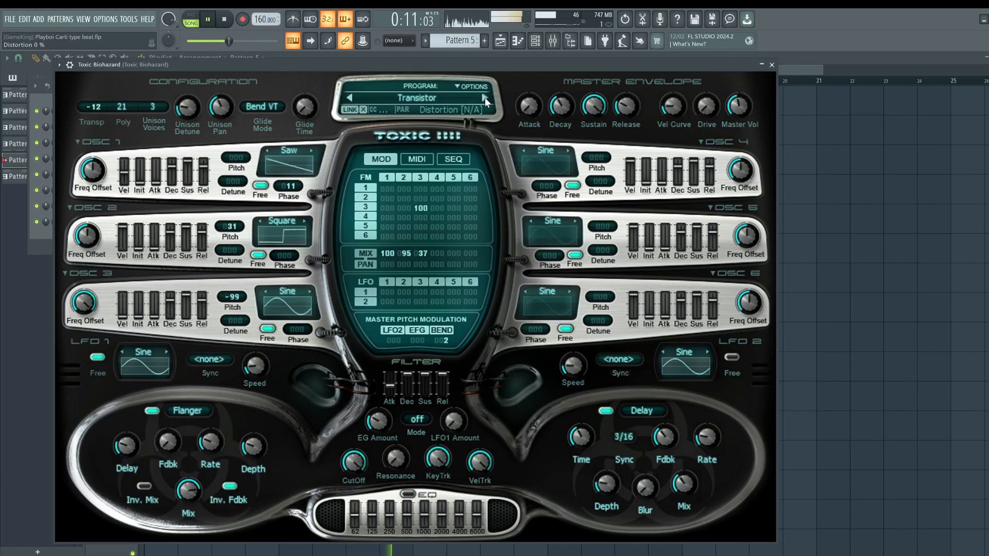
pyautogui.click(484, 98)
pyautogui.click(484, 98)
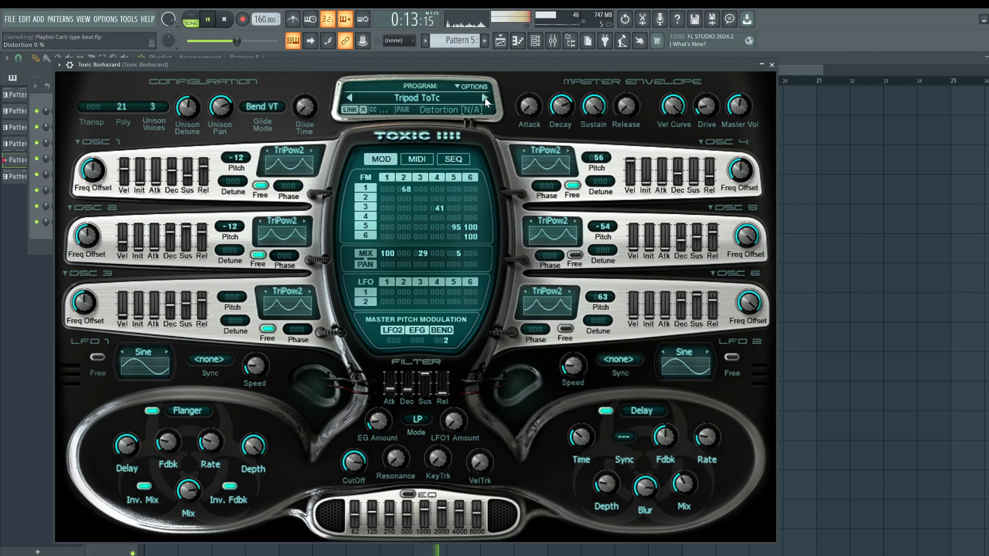
pyautogui.click(485, 97)
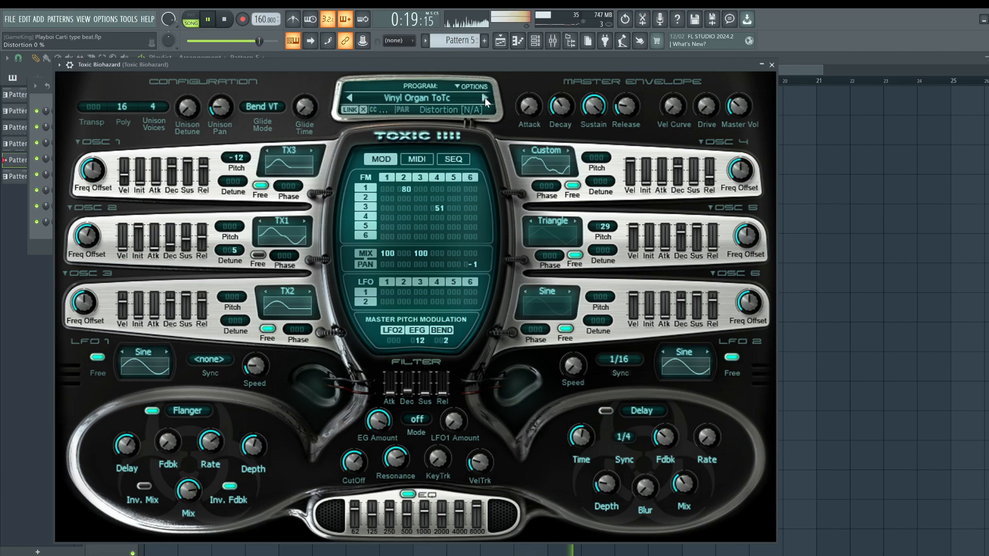
# - Audition pads from the Pads bank in Toxic Biohazard's preset library, starting at All Saws ToTc, and settle on Angel Voice
pyautogui.click(446, 98)
pyautogui.click(288, 348)
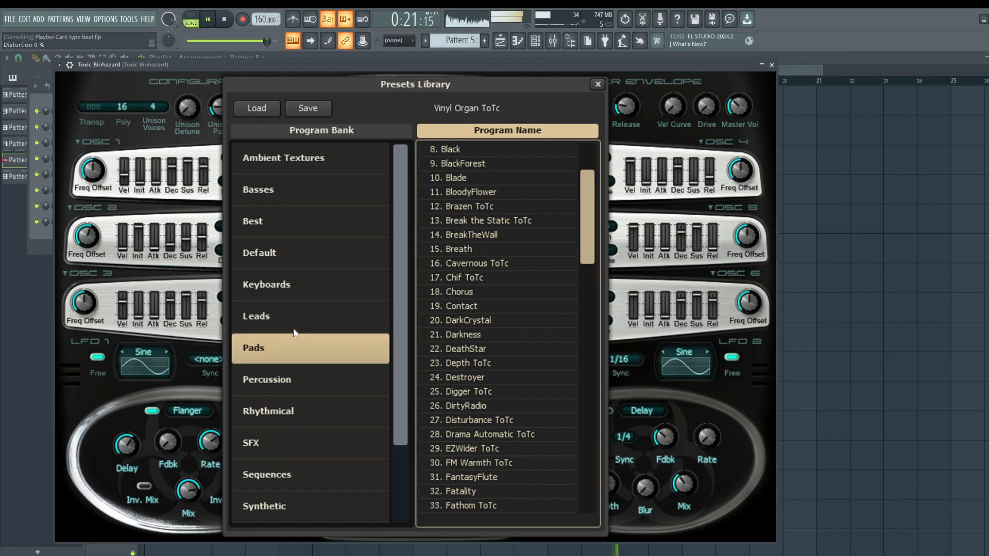
pyautogui.click(452, 148)
pyautogui.scroll(3, 520, 156)
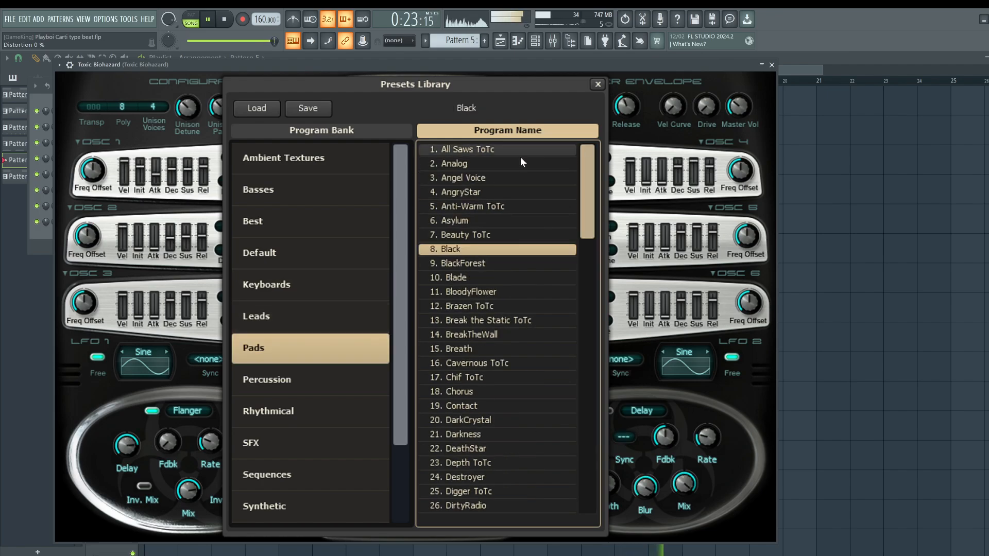
pyautogui.click(497, 153)
pyautogui.click(598, 84)
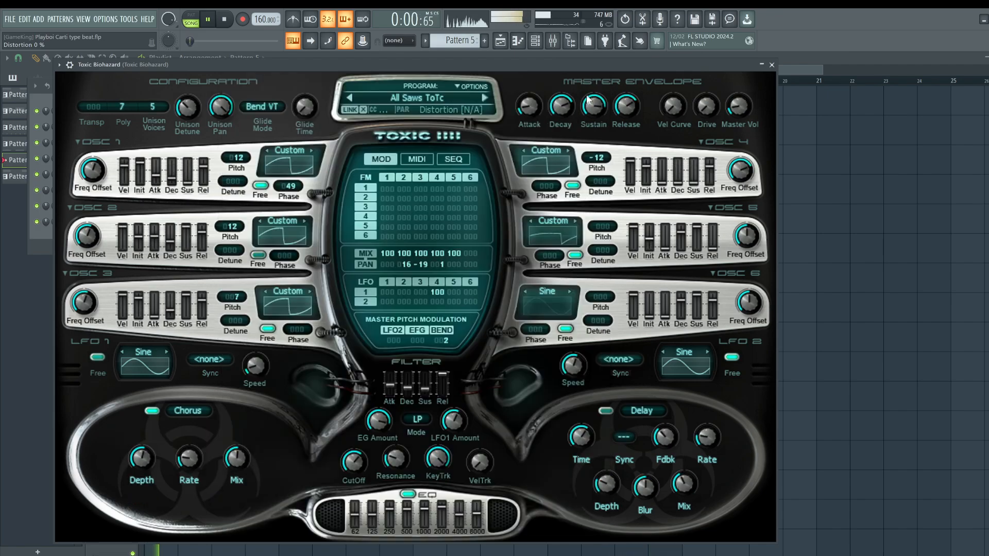
pyautogui.click(486, 98)
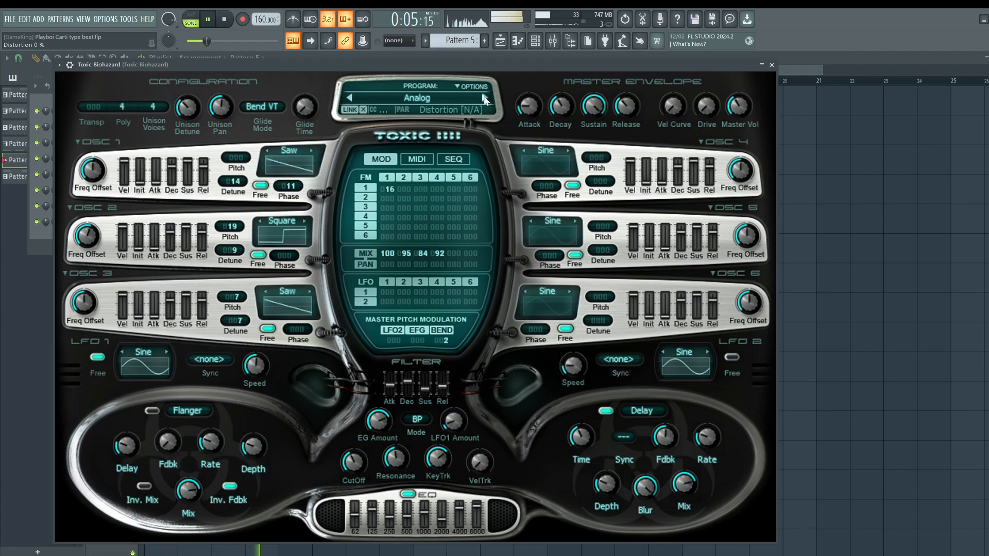
pyautogui.click(485, 98)
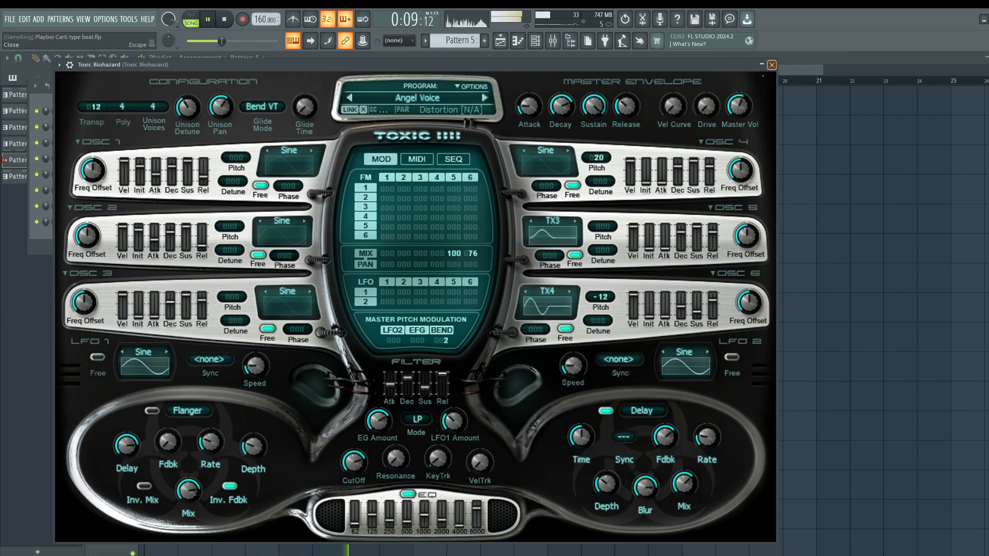
# - Close the synth, stop playback and toggle the MIC mixer track's mute before returning to the playlist
pyautogui.click(771, 65)
pyautogui.press('F9')
pyautogui.press('space')
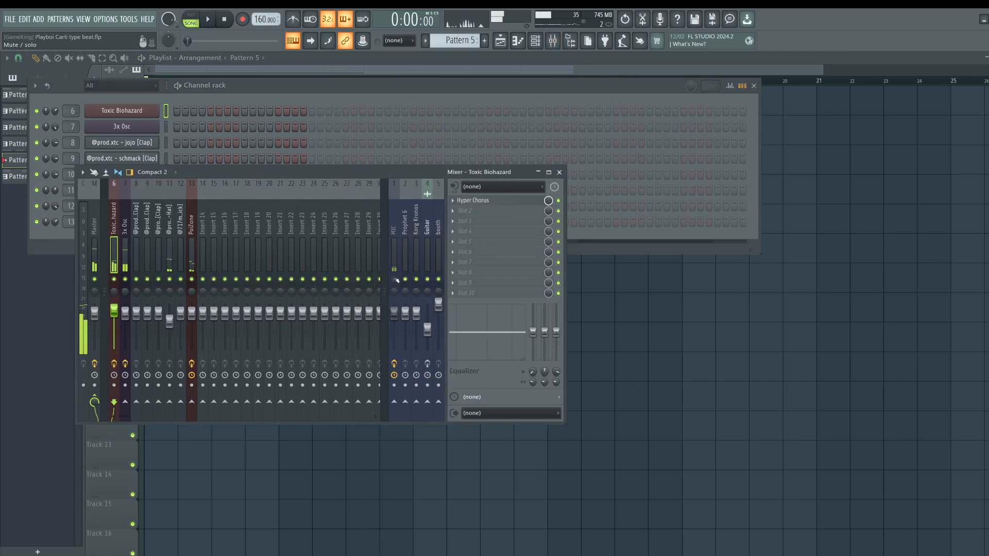
pyautogui.click(395, 280)
pyautogui.rightClick(631, 296)
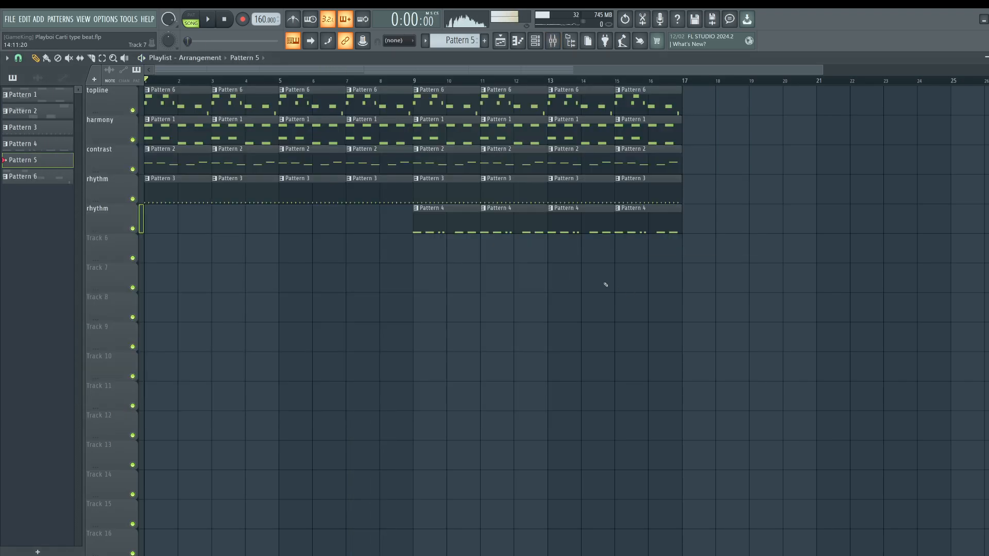
# - Merge the four harmony clips across bars 1 to 8 into one pattern clip and show its channel rack
pyautogui.moveTo(360, 138); pyautogui.dragTo(169, 135)
pyautogui.hotkey('ctrl', 'g')
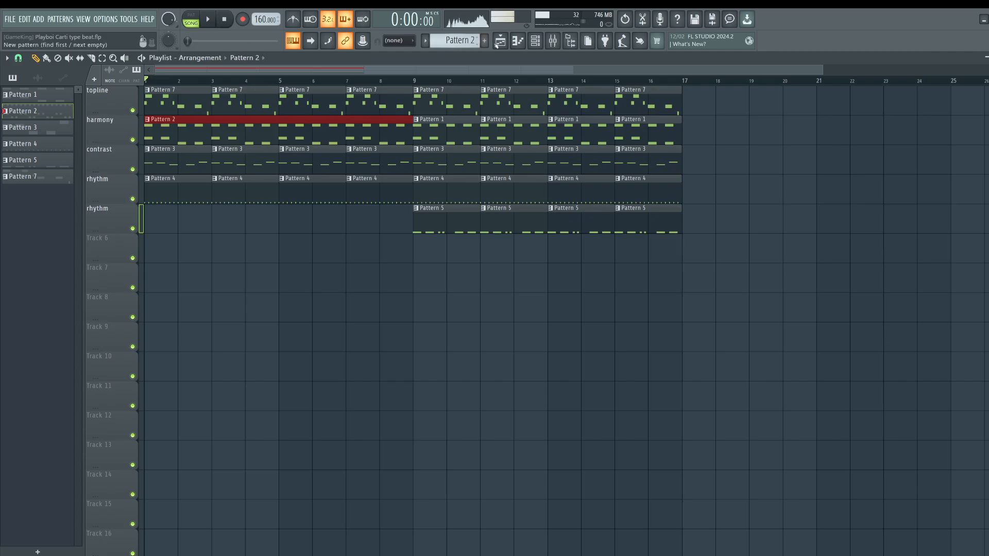
pyautogui.click(540, 45)
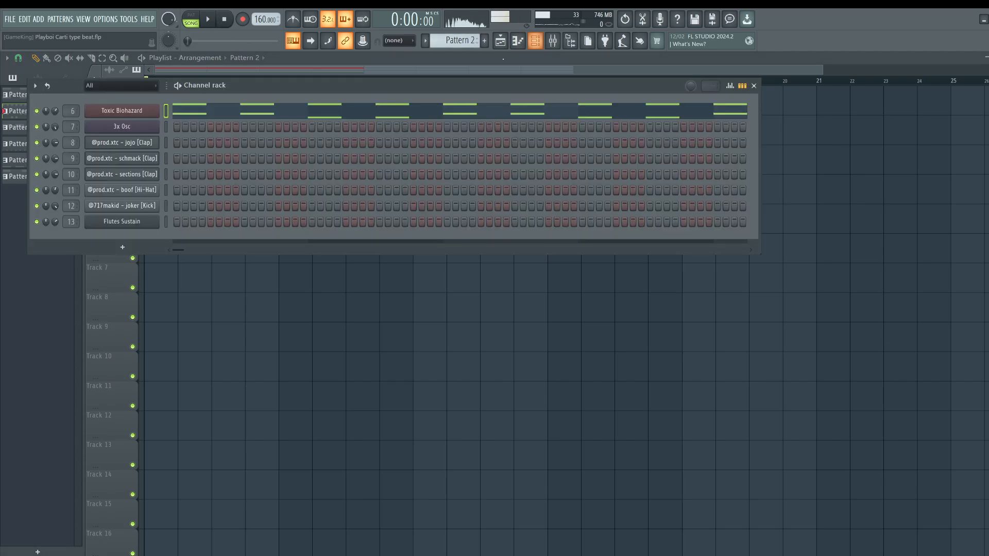
# - Open the harmony pattern's Toxic Biohazard notes in the piano roll and audition them in pattern mode
pyautogui.click(536, 41)
pyautogui.doubleClick(215, 136)
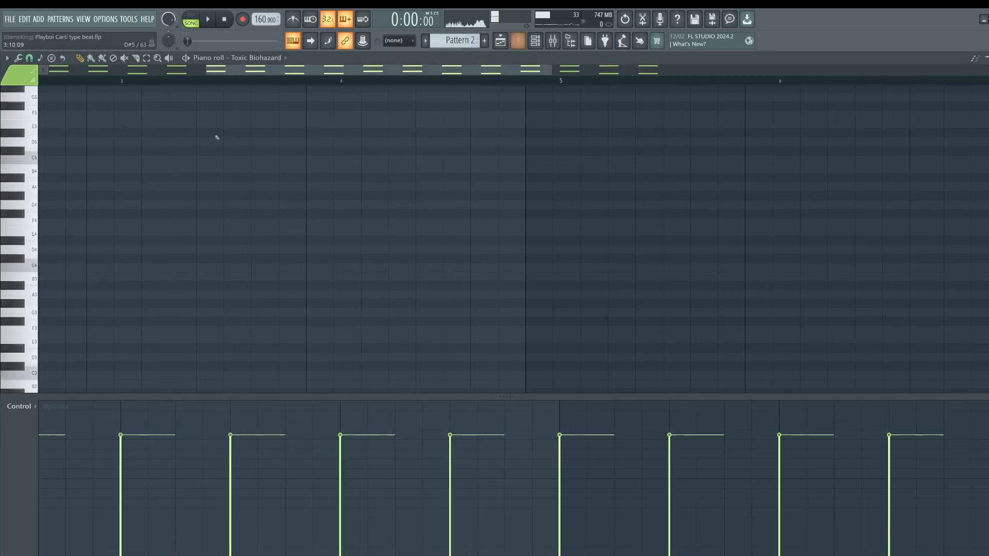
pyautogui.moveTo(460, 73); pyautogui.dragTo(296, 73)
pyautogui.scroll(9, 239, 200)
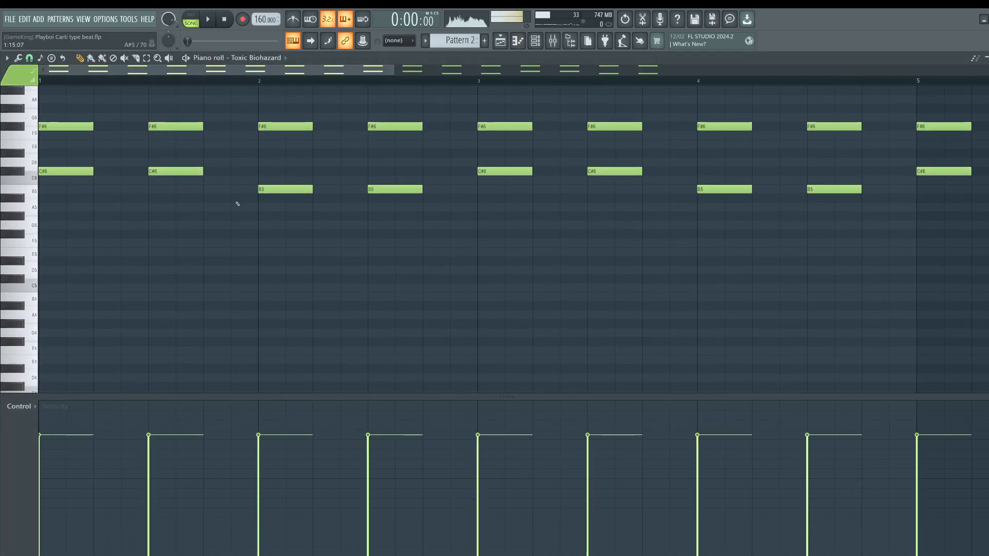
pyautogui.scroll(-2, 245, 85)
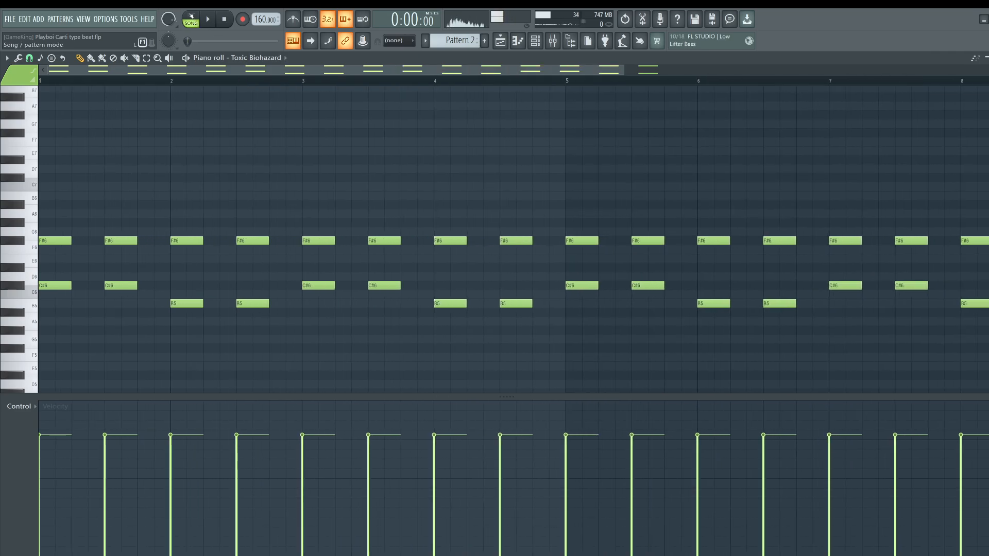
pyautogui.press('space')
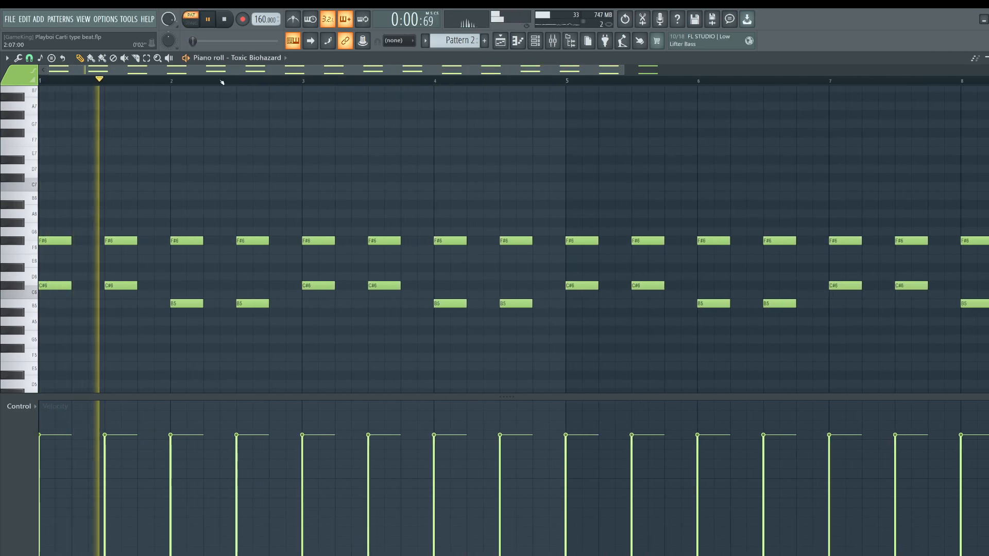
pyautogui.scroll(-1, 222, 81)
pyautogui.press('space')
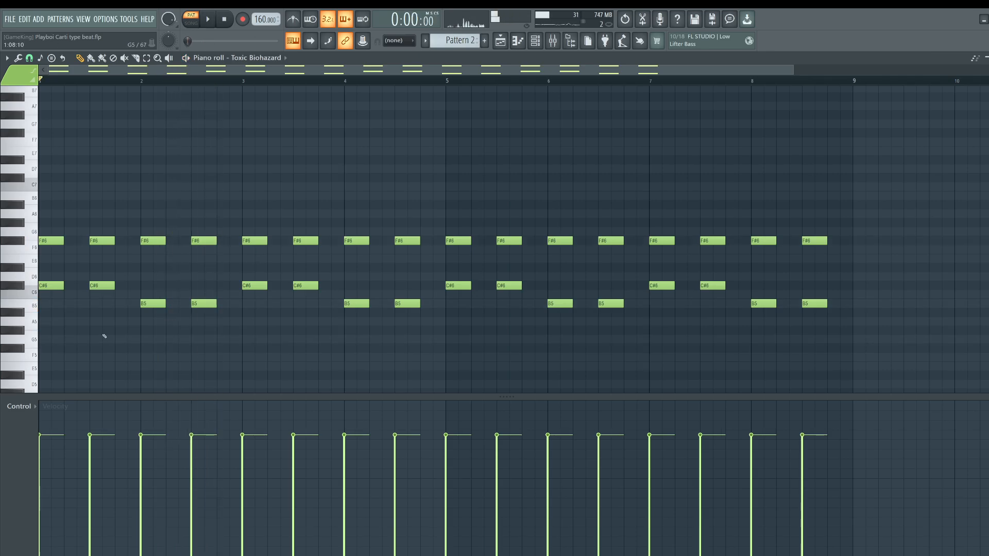
# - Lower the two C#6 notes in bar 3 to F#5 and audition the change
pyautogui.moveTo(239, 296); pyautogui.dragTo(296, 358)
pyautogui.press('space')
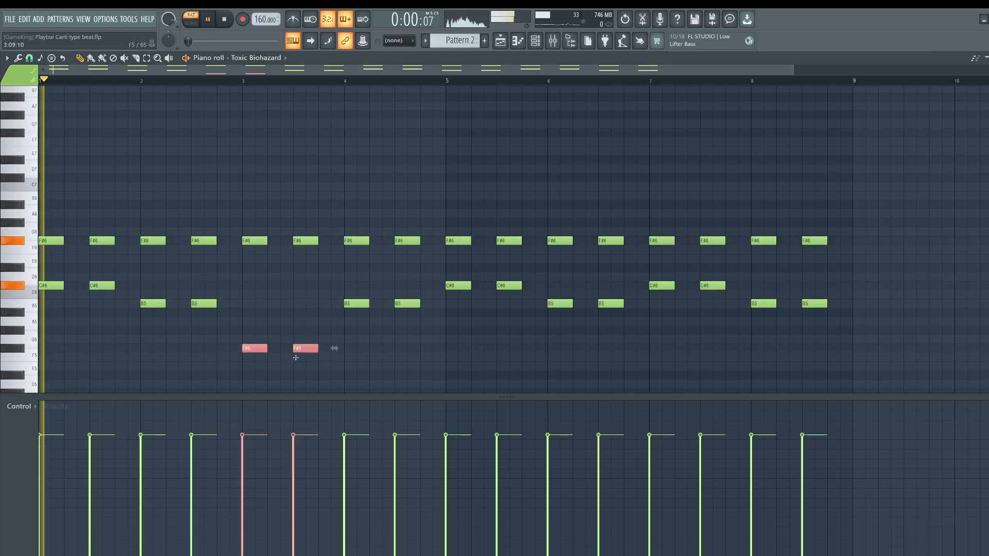
pyautogui.moveTo(316, 324); pyautogui.dragTo(420, 299)
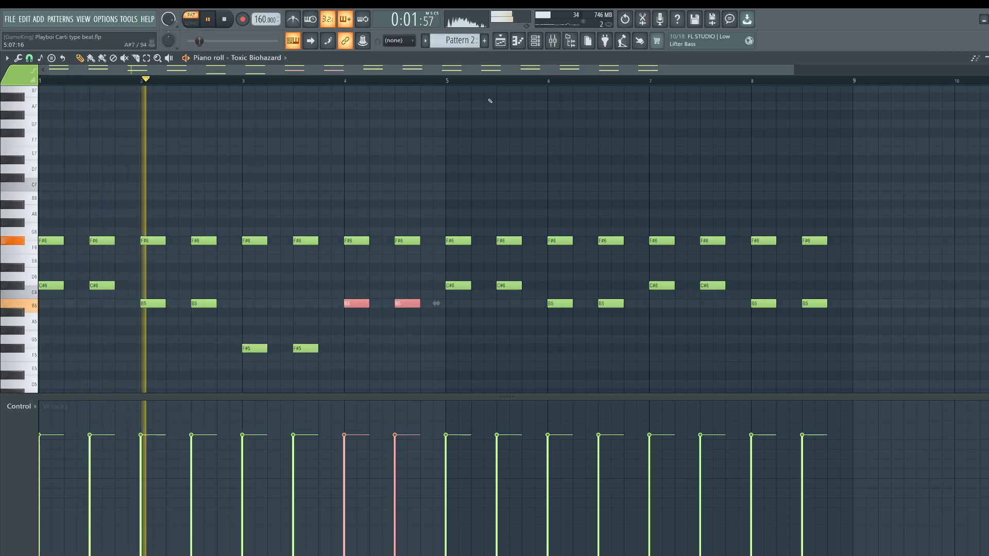
pyautogui.click(535, 43)
pyautogui.keyDown('ctrl'); pyautogui.click(382, 361); pyautogui.keyUp('ctrl')
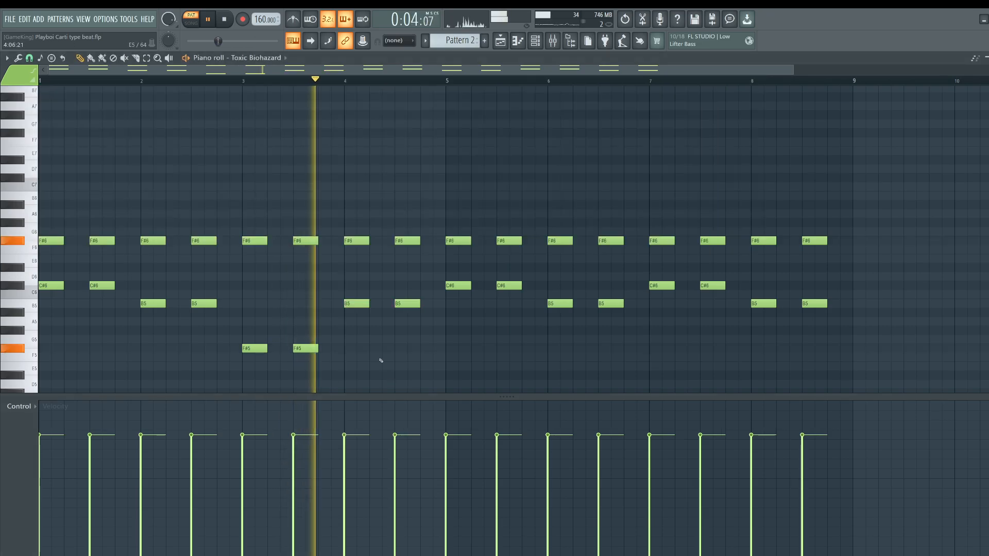
pyautogui.press('space')
# - Lower the two B5 notes in bar 4 to D5 and start playback
pyautogui.moveTo(470, 298); pyautogui.dragTo(344, 311)
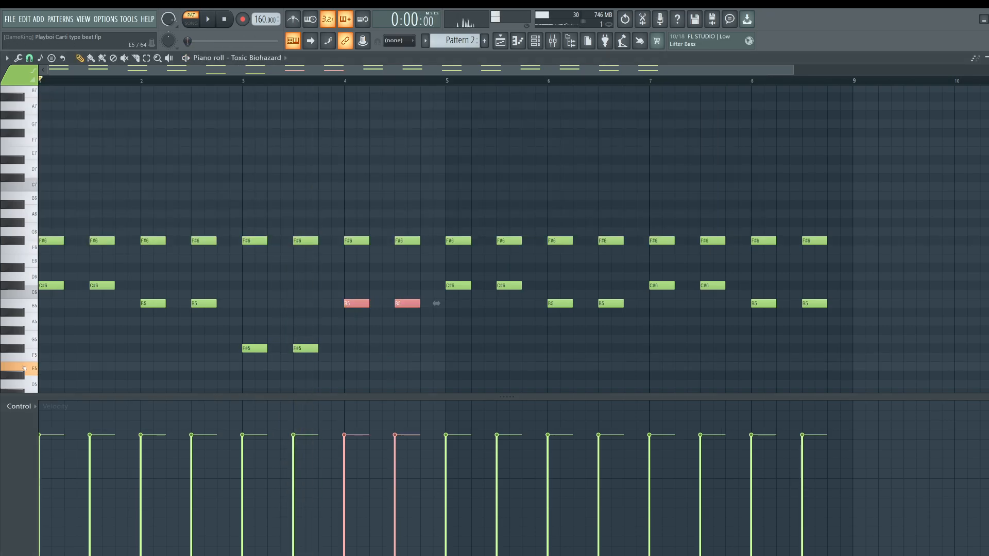
pyautogui.moveTo(358, 304); pyautogui.dragTo(354, 385)
pyautogui.moveTo(415, 229); pyautogui.dragTo(341, 245)
pyautogui.press('space')
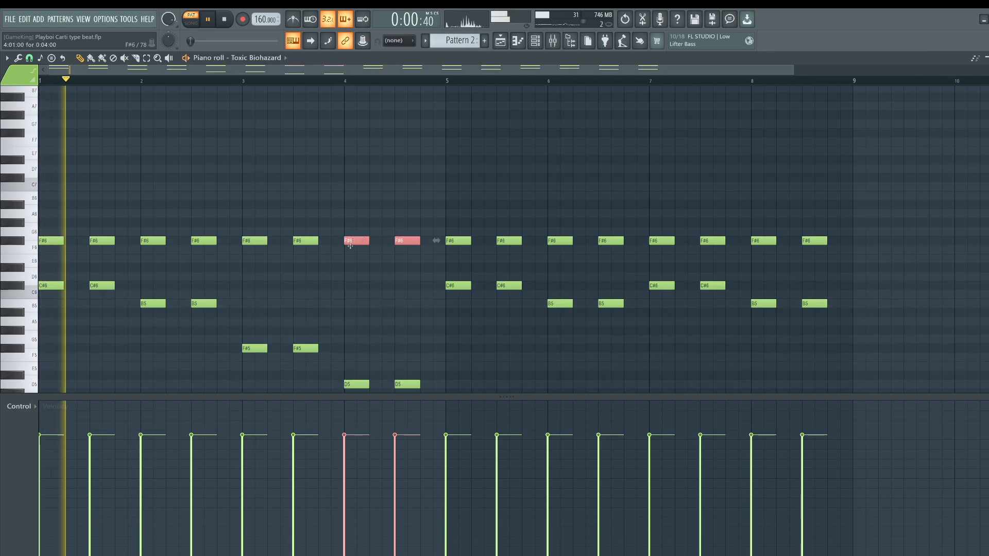
# - Delete the notes in bars 5 to 8 and replace them with a copy of bars 1 to 4
pyautogui.scroll(-3, 350, 247)
pyautogui.moveTo(847, 313); pyautogui.dragTo(462, 113)
pyautogui.press('Delete')
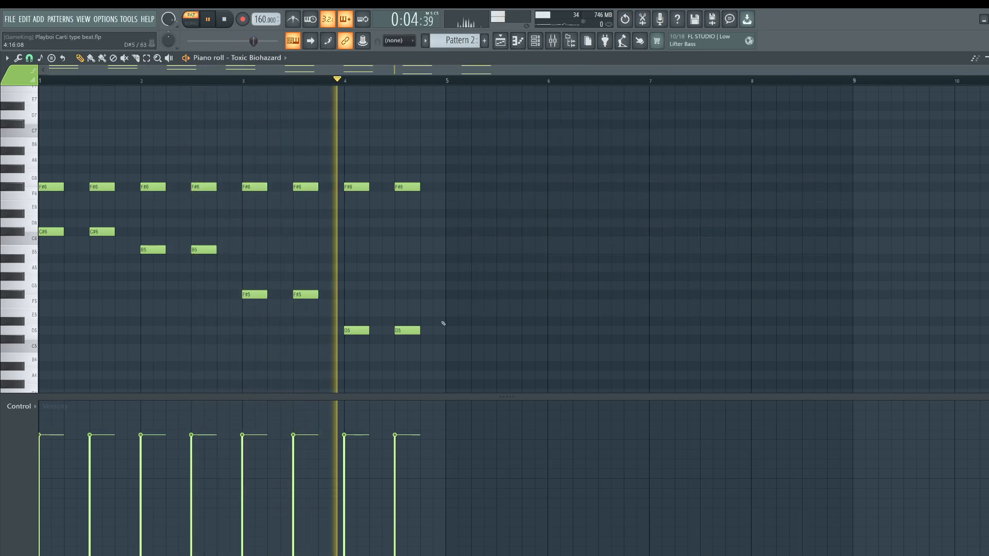
pyautogui.hotkey('ctrl', 'a')
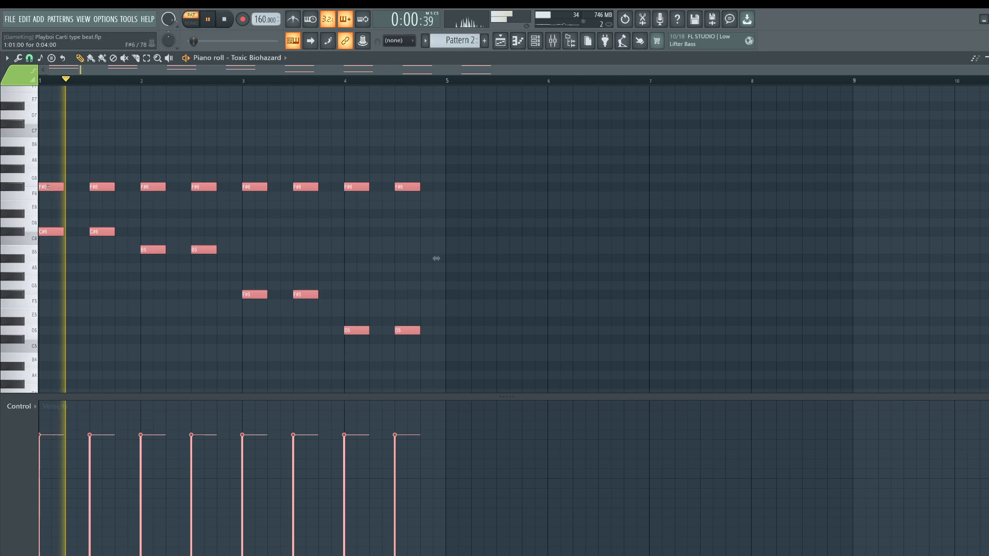
pyautogui.moveTo(48, 185)
pyautogui.mouseDown()
pyautogui.moveTo(385, 210)
pyautogui.moveTo(453, 183)
pyautogui.mouseUp()
pyautogui.press('space')
pyautogui.keyDown('ctrl'); pyautogui.click(480, 155); pyautogui.keyUp('ctrl')
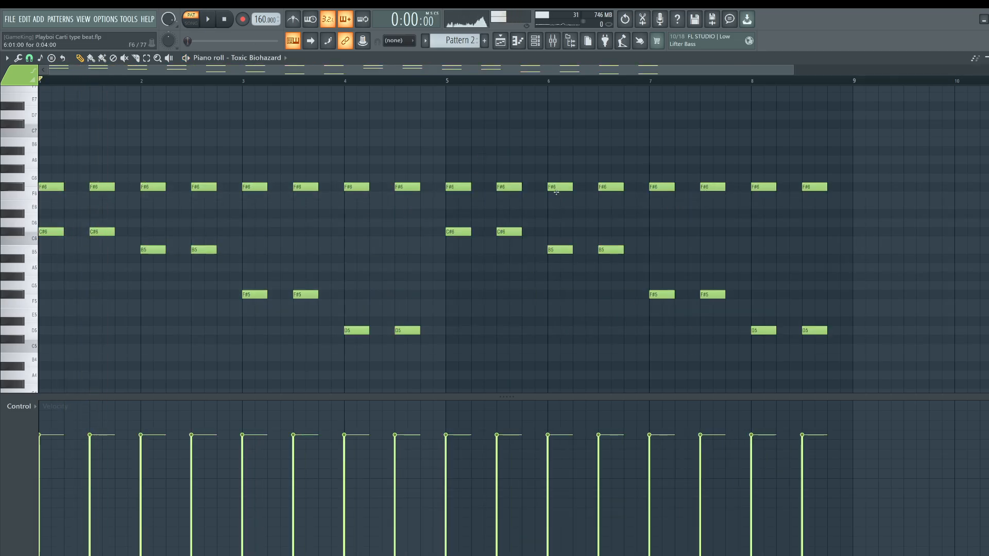
pyautogui.moveTo(546, 190); pyautogui.dragTo(746, 199)
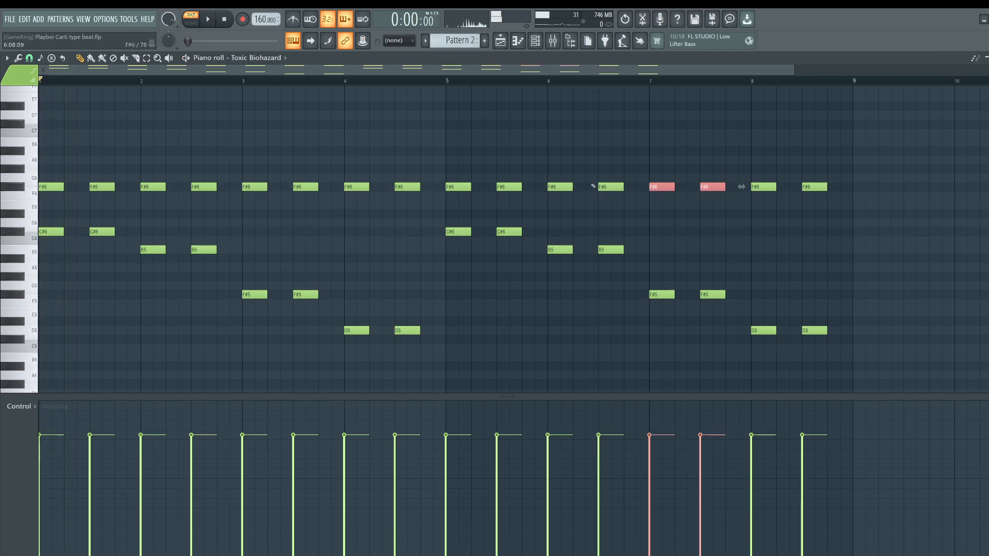
pyautogui.moveTo(450, 165); pyautogui.dragTo(519, 300)
pyautogui.moveTo(549, 165); pyautogui.dragTo(624, 269)
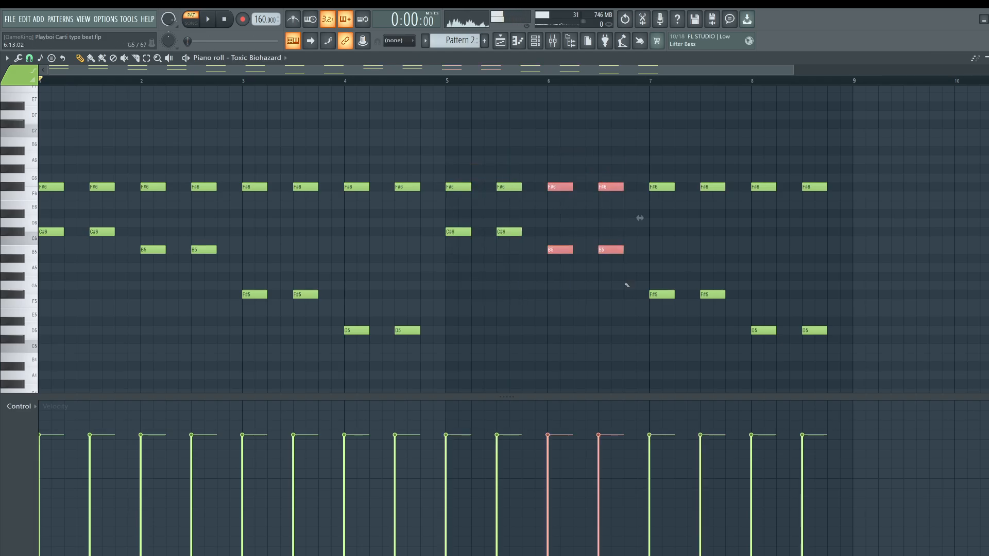
pyautogui.moveTo(659, 165); pyautogui.dragTo(736, 346)
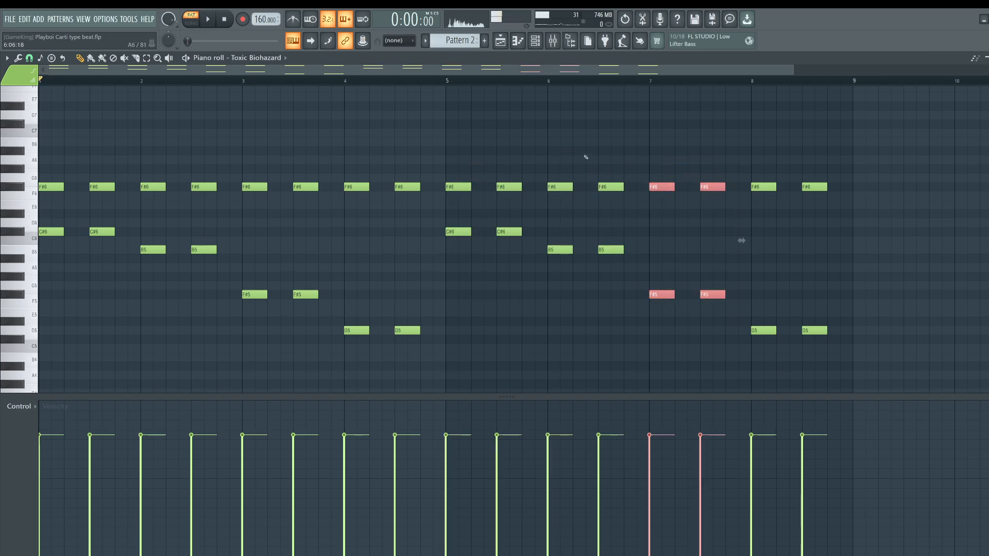
# - Try the two D5 notes in bar 8 an octave higher at D6, restore them and play the pattern
pyautogui.moveTo(467, 129); pyautogui.dragTo(819, 320)
pyautogui.hotkey('ctrl', 'Up')
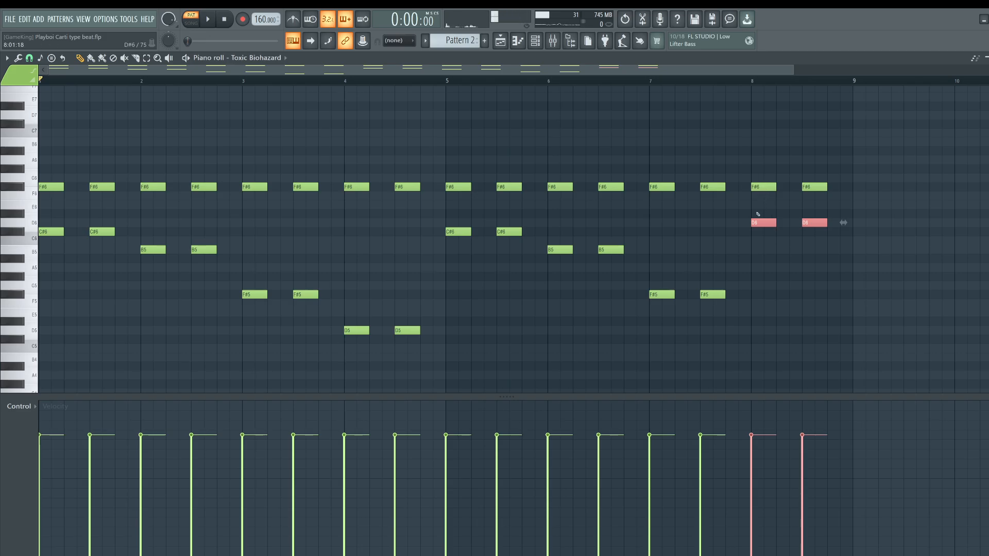
pyautogui.hotkey('ctrl', 'Down')
pyautogui.press('space')
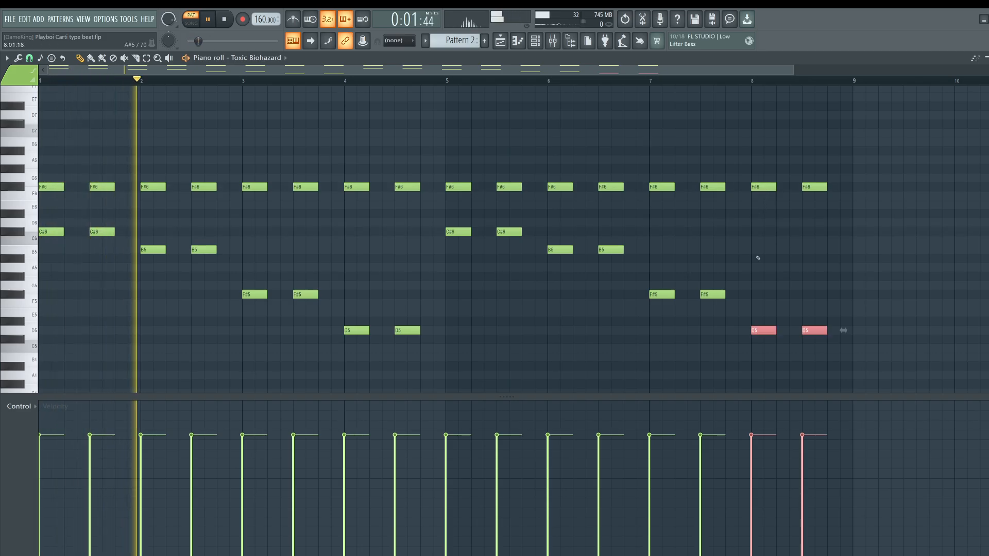
pyautogui.keyDown('ctrl'); pyautogui.click(843, 197); pyautogui.keyUp('ctrl')
# - Check the Toxic Biohazard synth and its mixer track, and return to the playlist in song mode
pyautogui.press('F7')
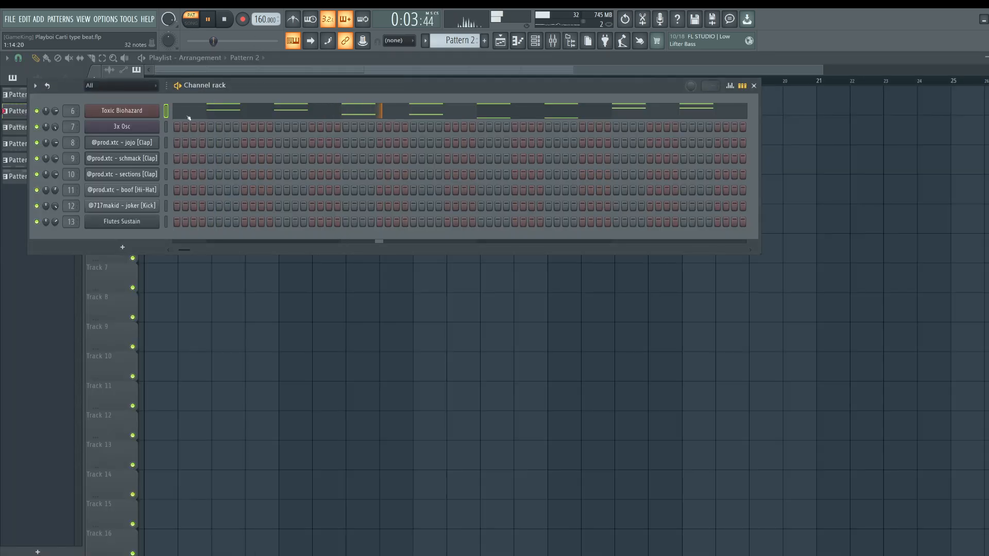
pyautogui.click(138, 110)
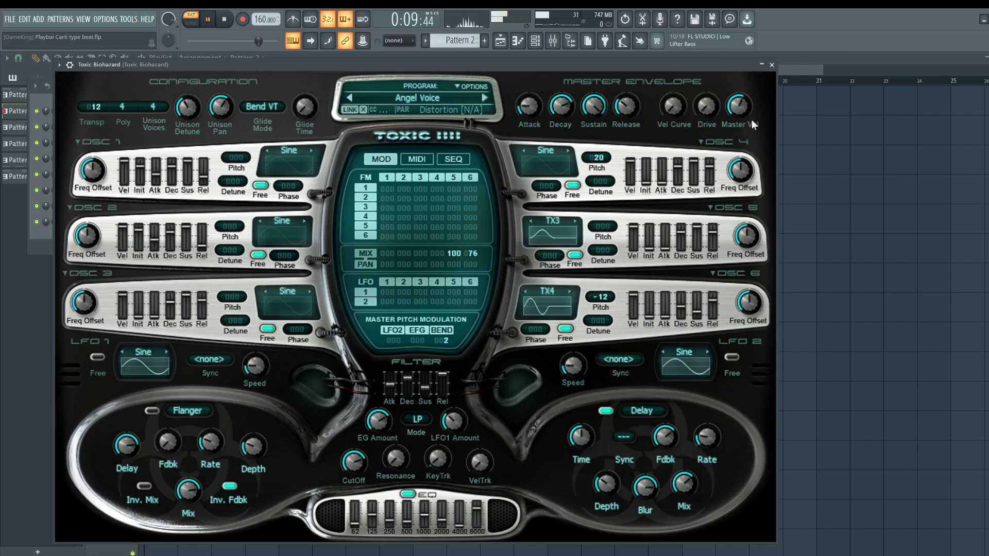
pyautogui.click(772, 65)
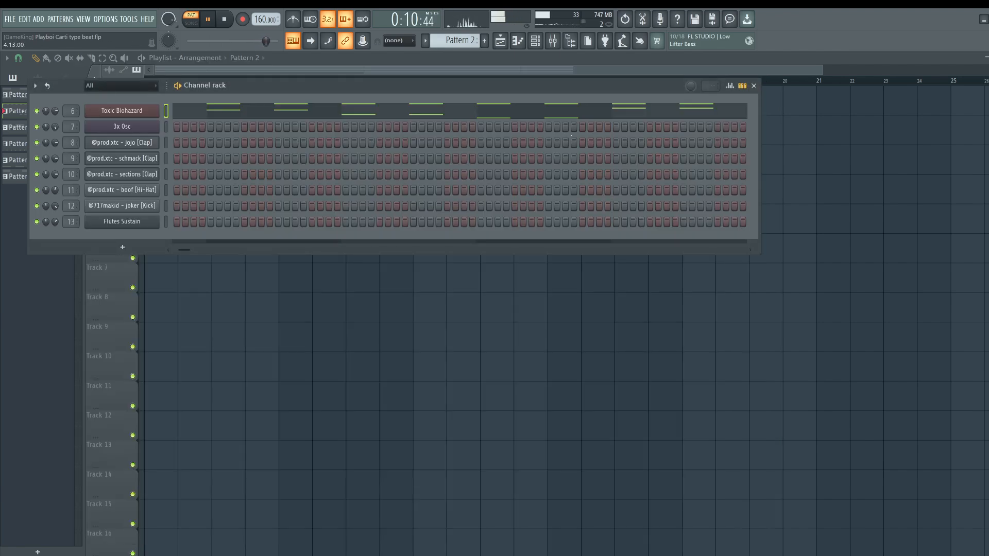
pyautogui.click(552, 43)
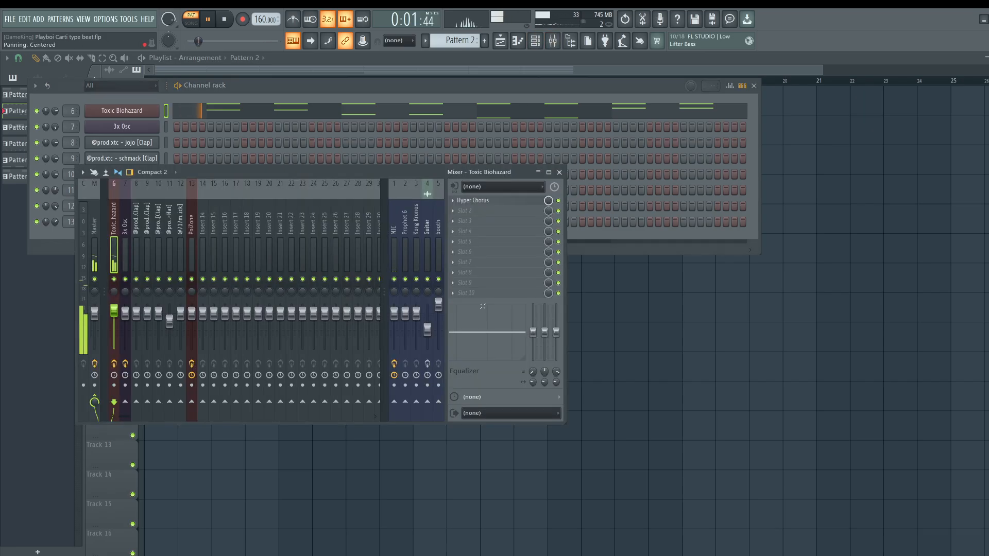
pyautogui.press('F5')
pyautogui.press('l')
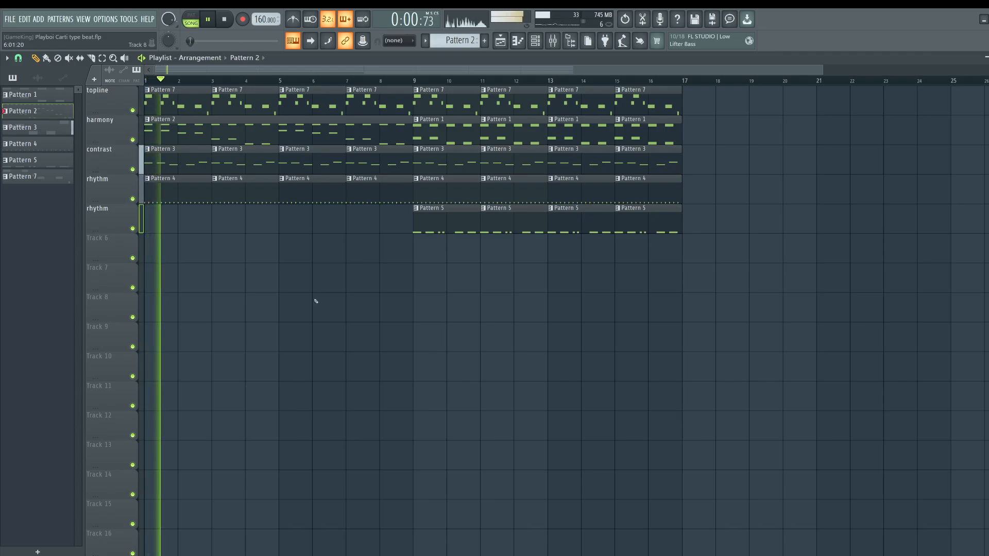
# - Delete the four Pattern 1 clips from bars 9 to 16 of the harmony track and stop playback
pyautogui.rightClick(646, 130)
pyautogui.rightClick(579, 129)
pyautogui.rightClick(514, 130)
pyautogui.rightClick(463, 130)
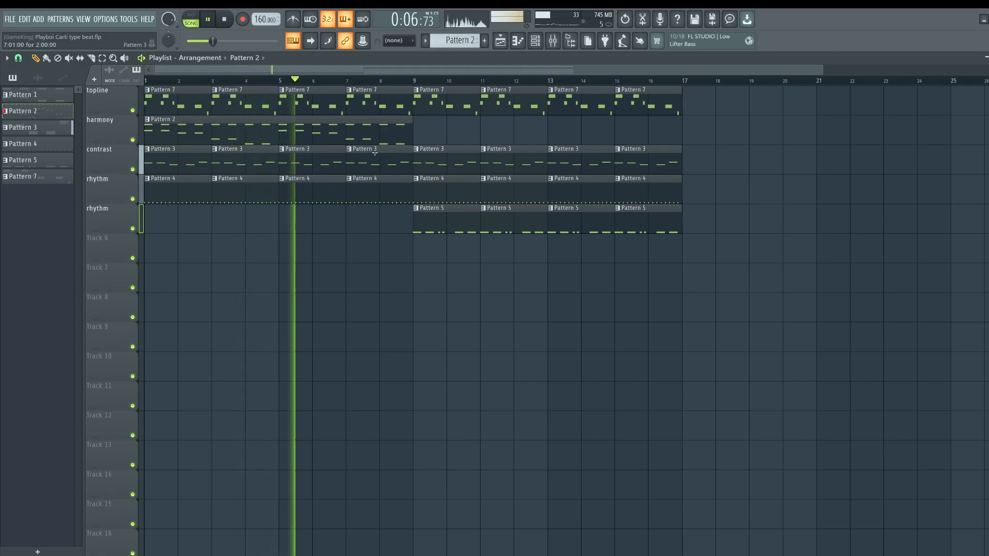
pyautogui.press('F6')
pyautogui.press('F6')
pyautogui.press('space')
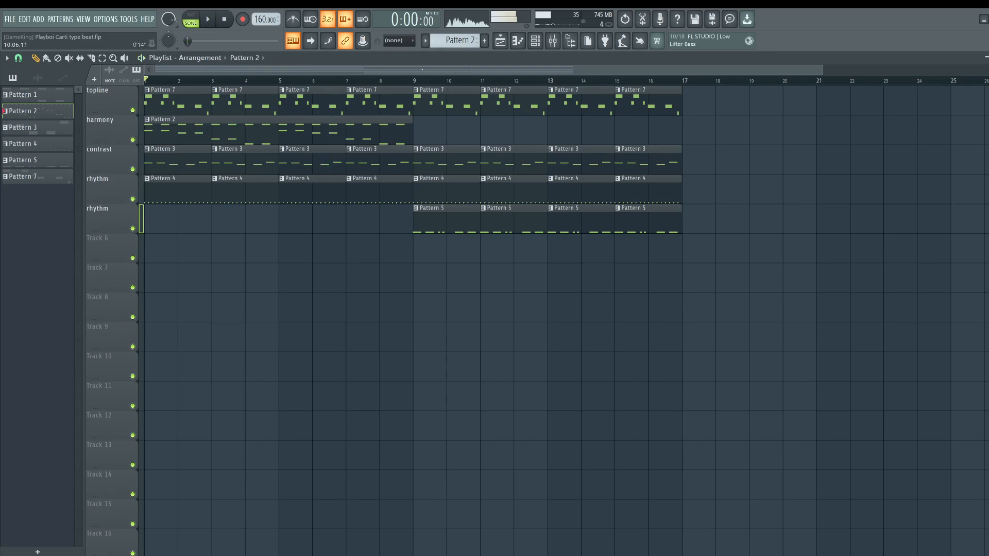
# - Loop bars 1 to 8 of the song and step through Toxic Biohazard's presets from AngryStar to Anti-Warm ToTc
pyautogui.moveTo(412, 80); pyautogui.dragTo(147, 81)
pyautogui.click(535, 40)
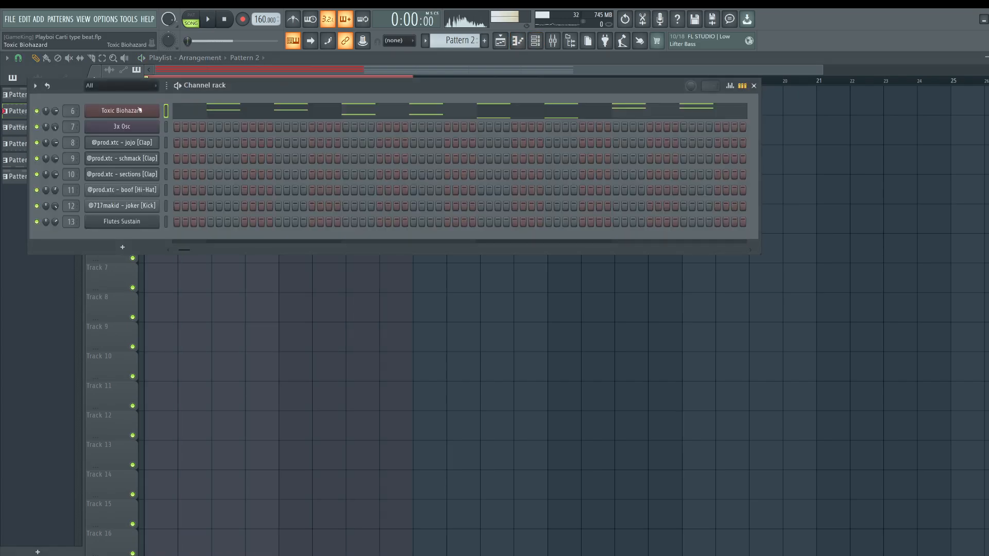
pyautogui.click(139, 110)
pyautogui.click(485, 98)
pyautogui.press('space')
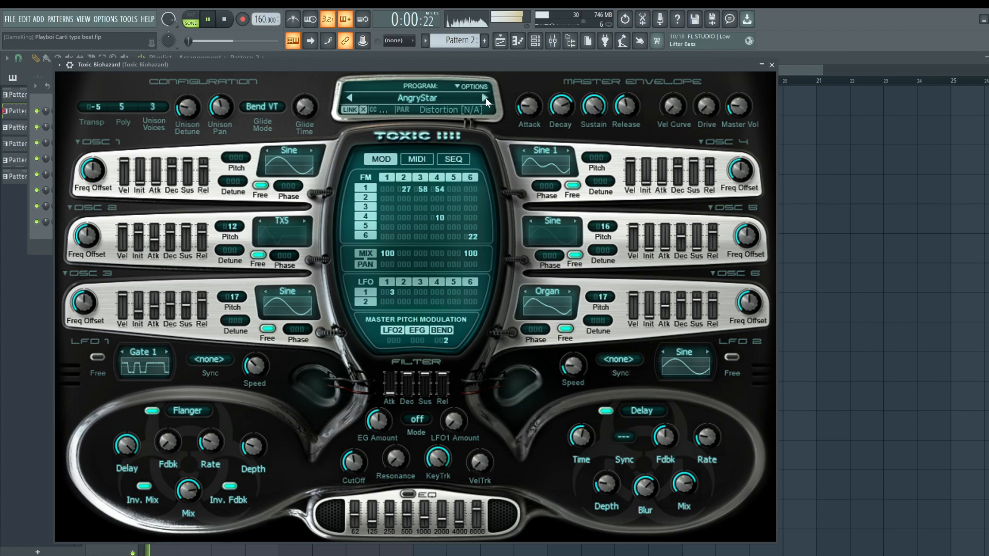
pyautogui.click(485, 98)
pyautogui.press('space')
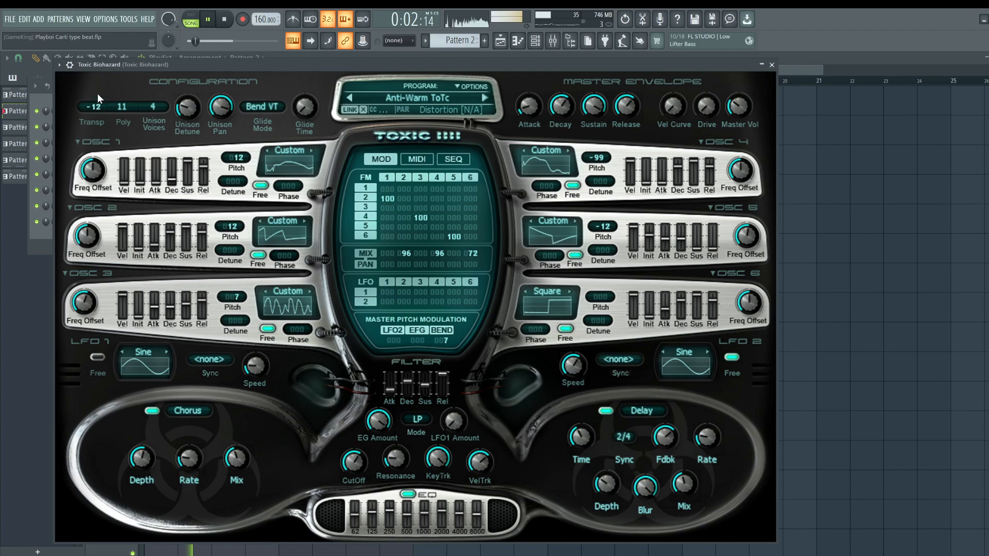
# - Set the Toxic Biohazard channel volume to 46%, close the synth and stop playback in the playlist
pyautogui.moveTo(102, 65); pyautogui.dragTo(187, 78)
pyautogui.moveTo(55, 111); pyautogui.dragTo(55, 112)
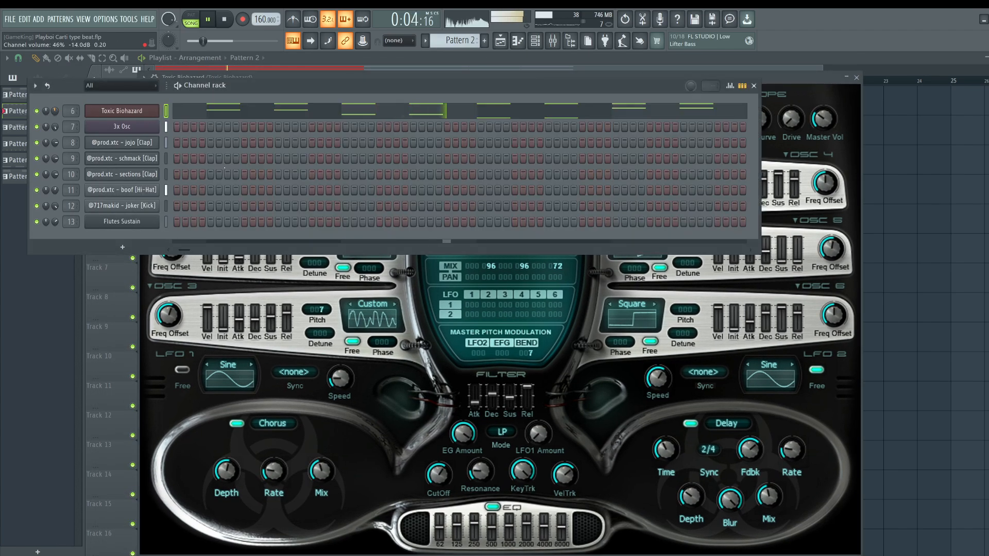
pyautogui.click(560, 361)
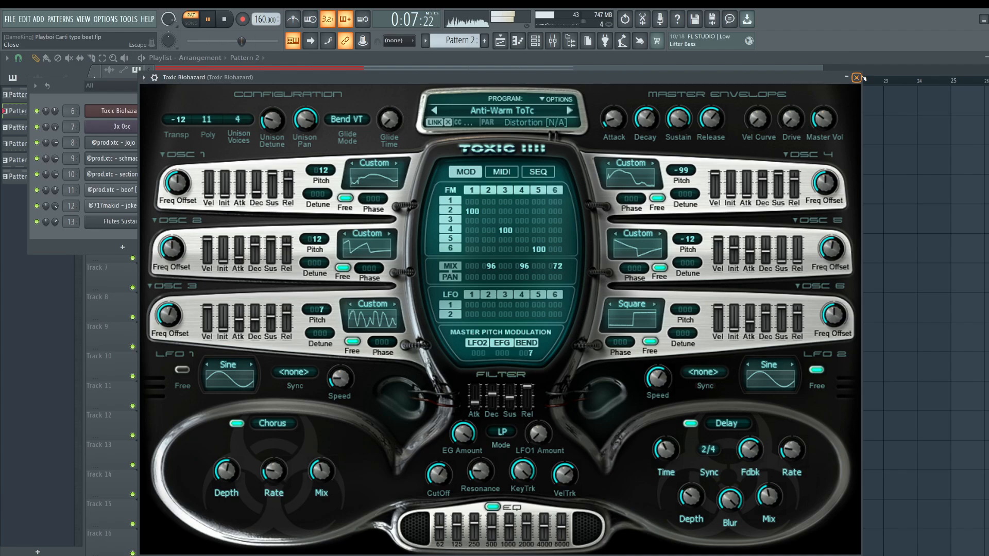
pyautogui.click(857, 78)
pyautogui.press('Escape')
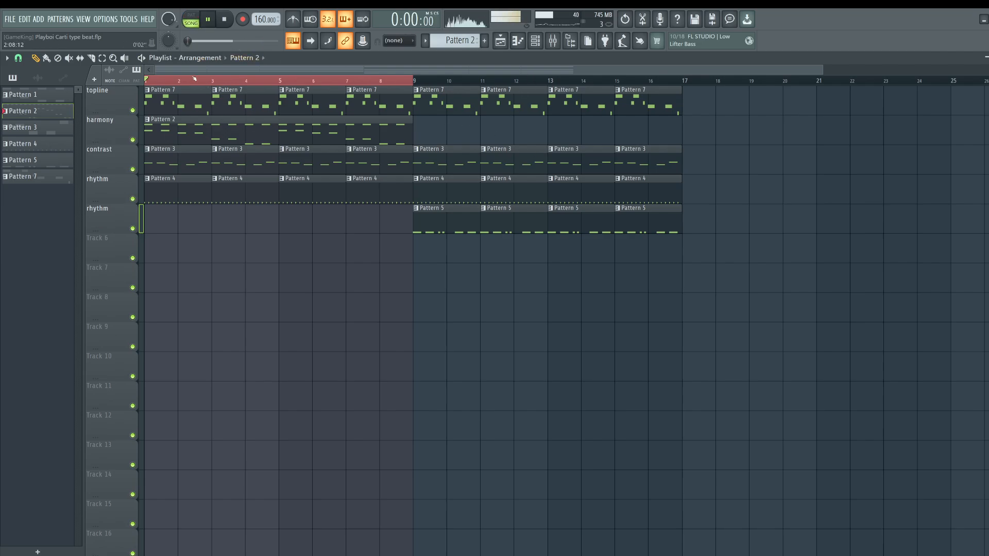
pyautogui.press('space')
# - Merge the contrast clips in bars 1 to 8 into one pattern clip and play it with its 3x Osc notes open
pyautogui.moveTo(307, 164); pyautogui.dragTo(191, 155)
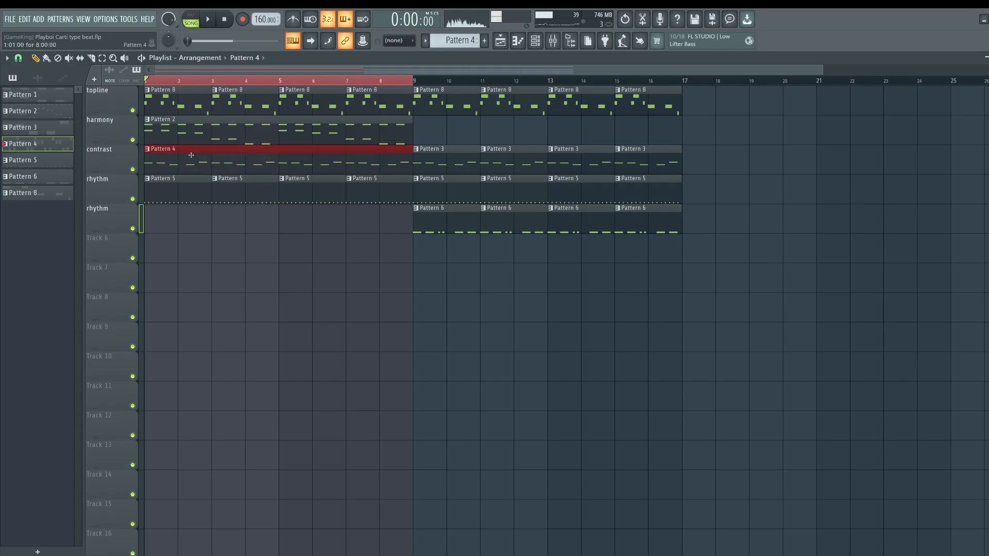
pyautogui.doubleClick(217, 158)
pyautogui.moveTo(238, 68); pyautogui.dragTo(1, 77)
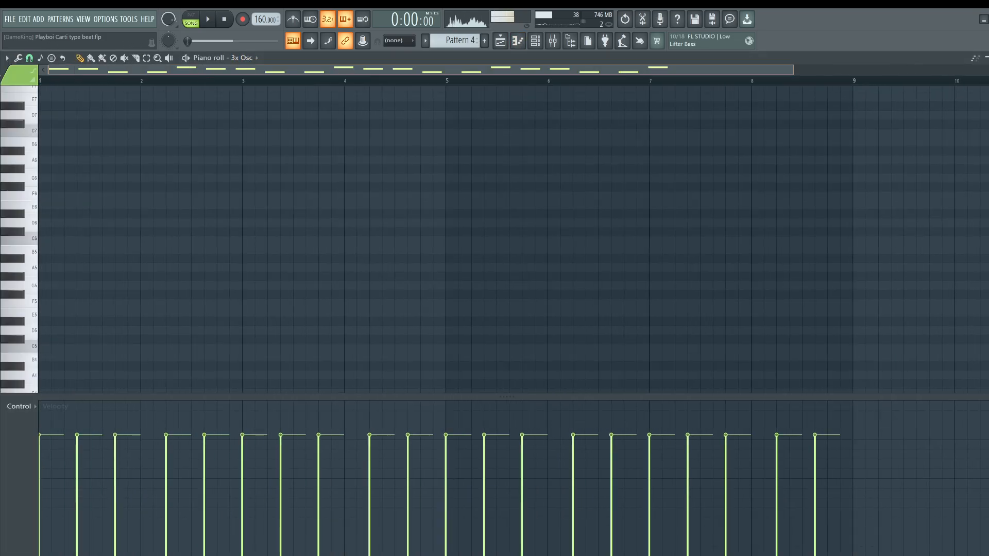
pyautogui.scroll(-10, 210, 220)
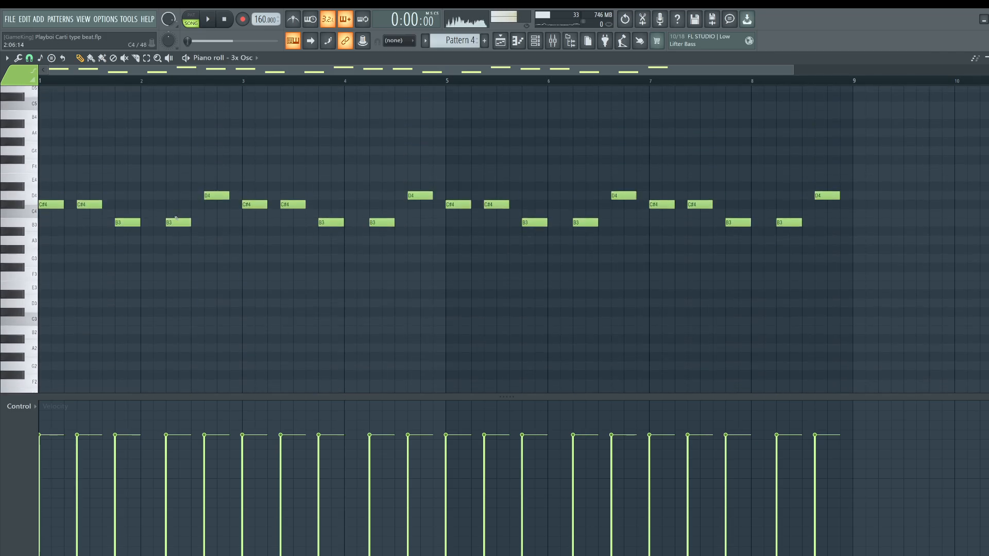
pyautogui.press('space')
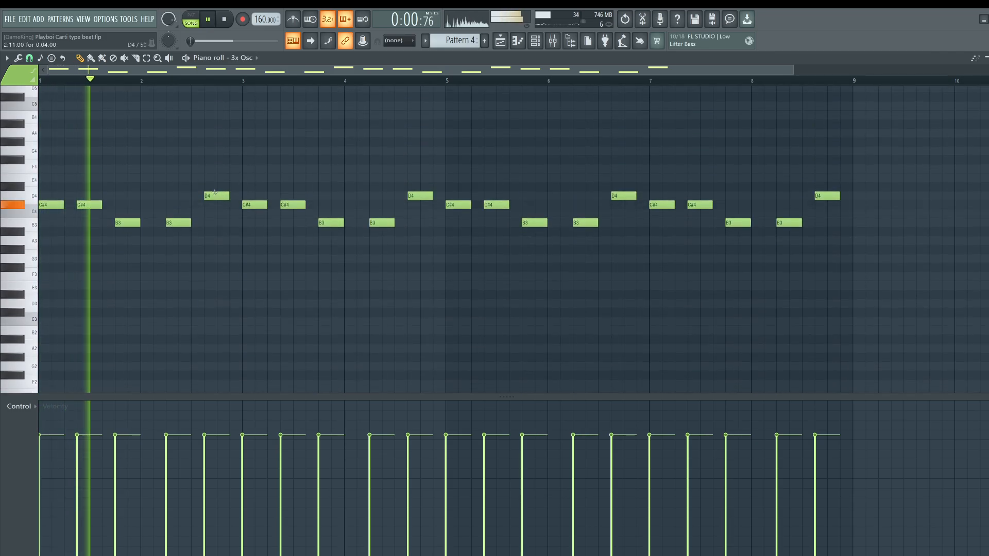
# - Lower the 3x Osc notes in bars 3 and 4, the first two to G3 and the last three to E3
pyautogui.moveTo(213, 190); pyautogui.dragTo(251, 259)
pyautogui.keyDown('ctrl'); pyautogui.click(233, 243); pyautogui.keyUp('ctrl')
pyautogui.press('space')
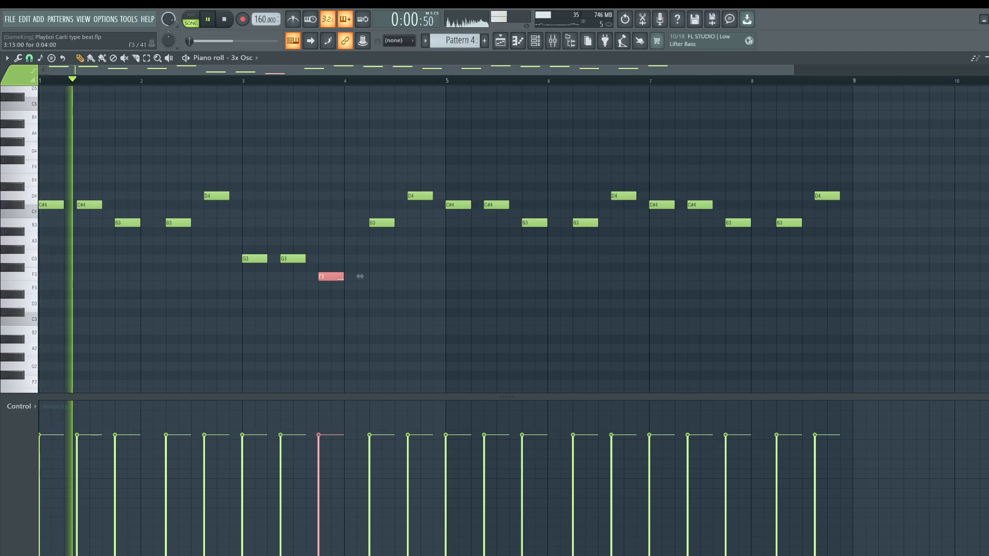
pyautogui.moveTo(335, 277); pyautogui.dragTo(335, 286)
pyautogui.rightClick(375, 288)
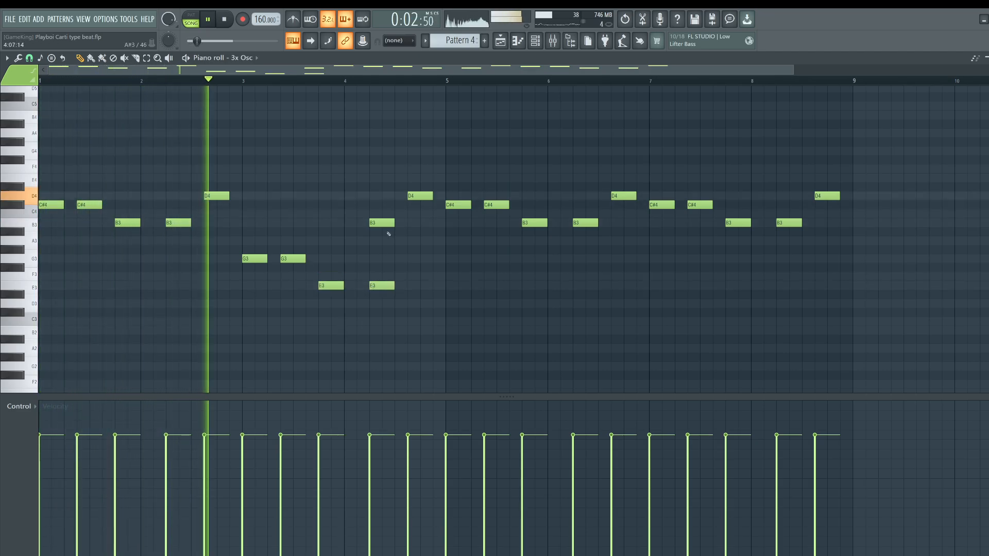
pyautogui.moveTo(387, 224); pyautogui.dragTo(387, 287)
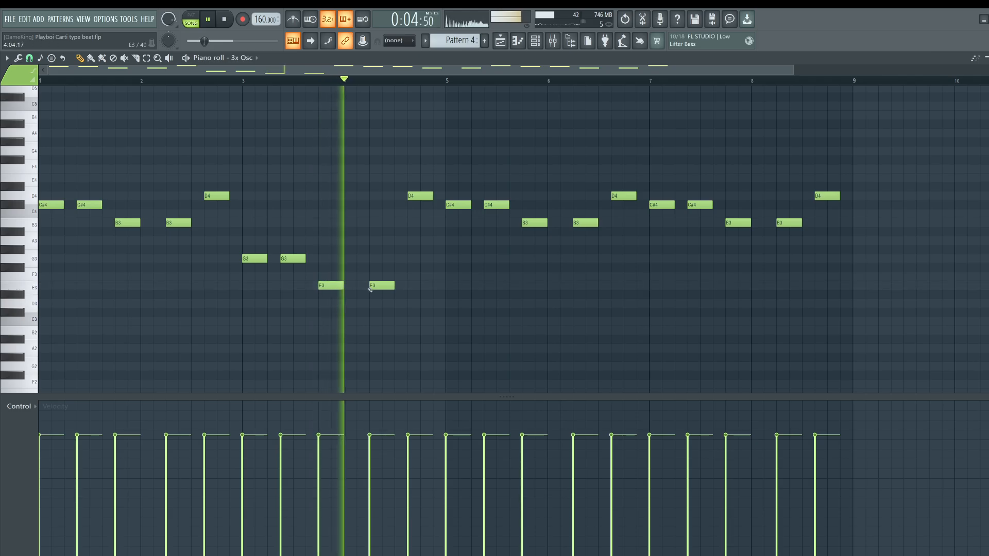
pyautogui.click(411, 285)
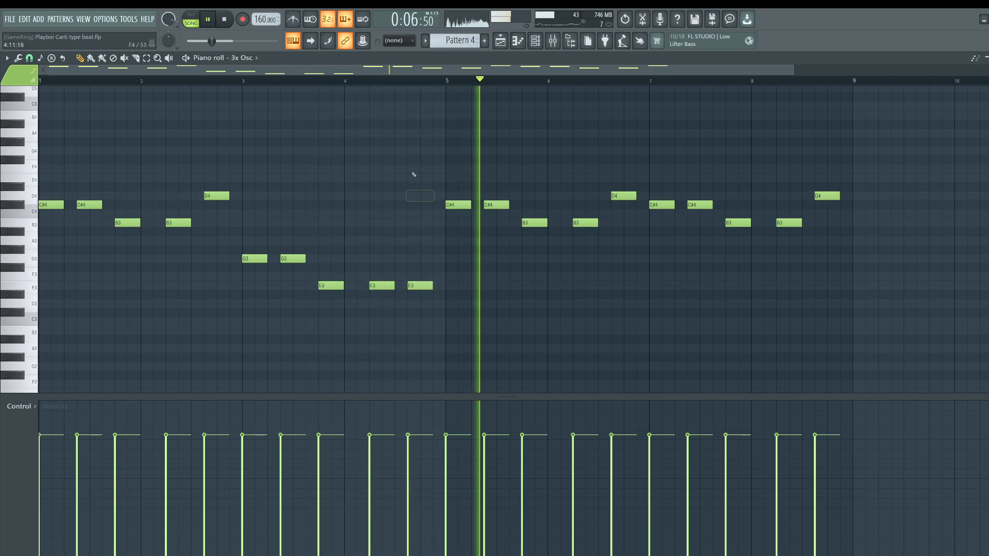
# - Replace the notes in bars 5 to 8 with a duplicate of the bars 1 to 4 melody and save the project
pyautogui.moveTo(824, 244); pyautogui.dragTo(444, 110)
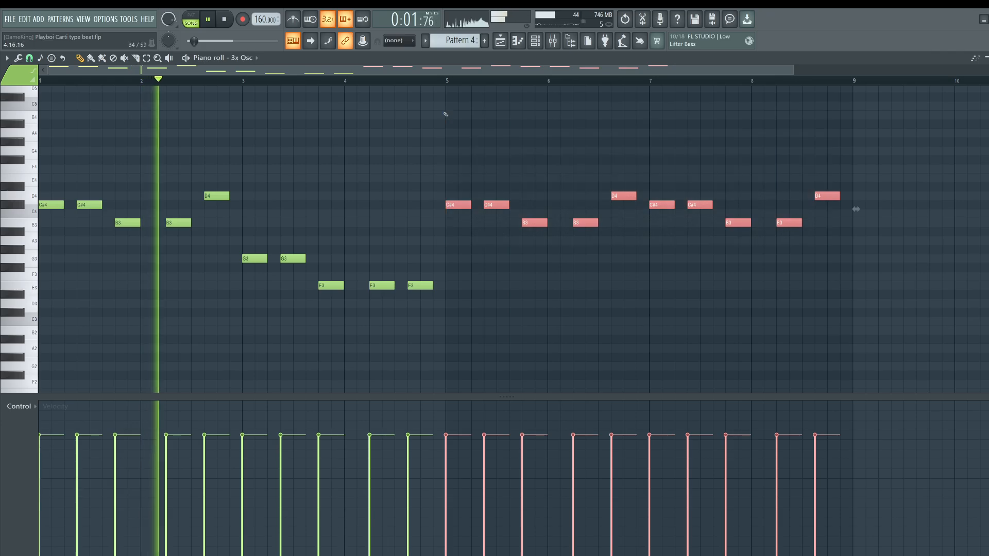
pyautogui.press('Delete')
pyautogui.moveTo(542, 333); pyautogui.dragTo(49, 108)
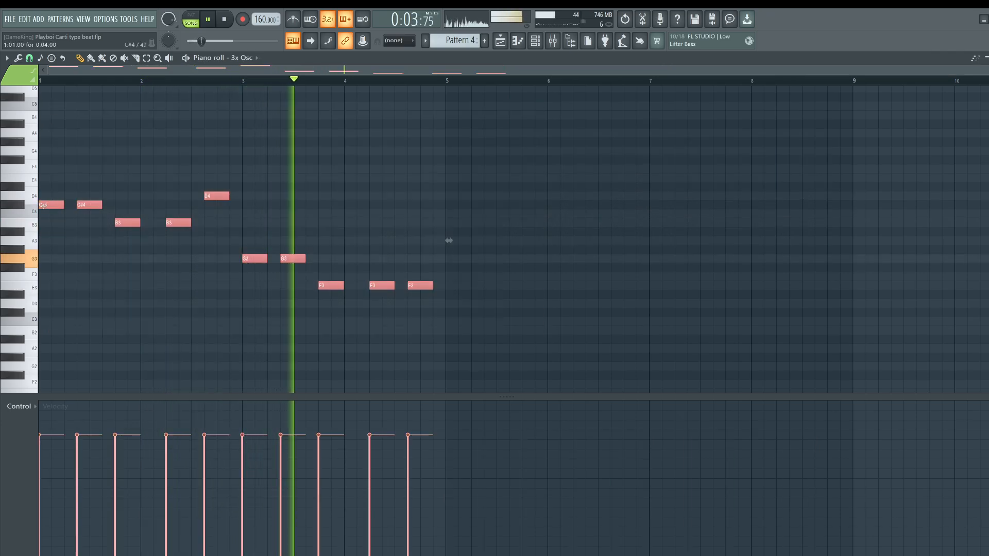
pyautogui.hotkey('ctrl', 'b')
pyautogui.moveTo(454, 214); pyautogui.dragTo(455, 210)
pyautogui.hotkey('ctrl', 'd')
pyautogui.press('space')
pyautogui.press('space')
pyautogui.hotkey('ctrl', 's')
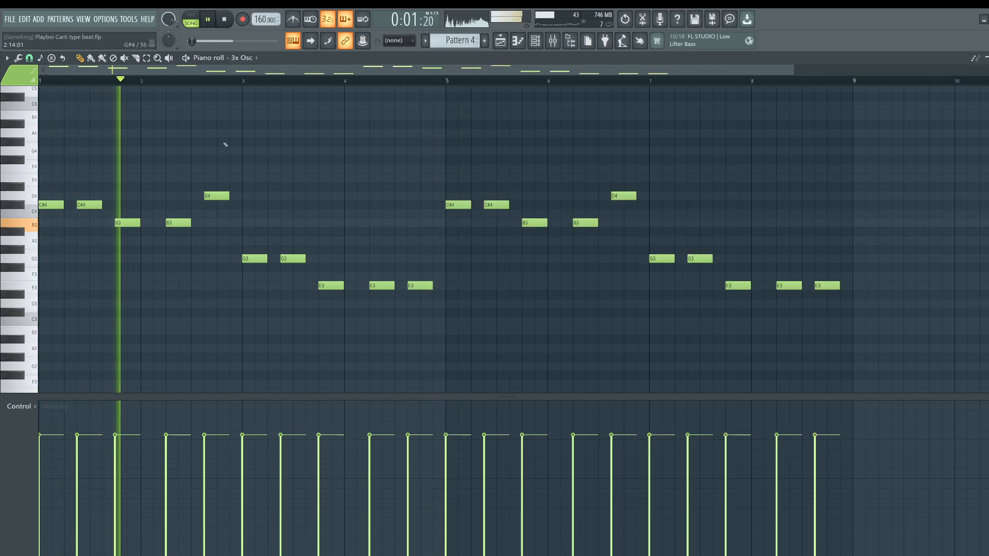
# - Add short, lower-velocity notes before the offbeat notes: G4 in bar 2, A#3 in bar 4, F#4 in bar 6 and A#3 in bar 8
pyautogui.press('space')
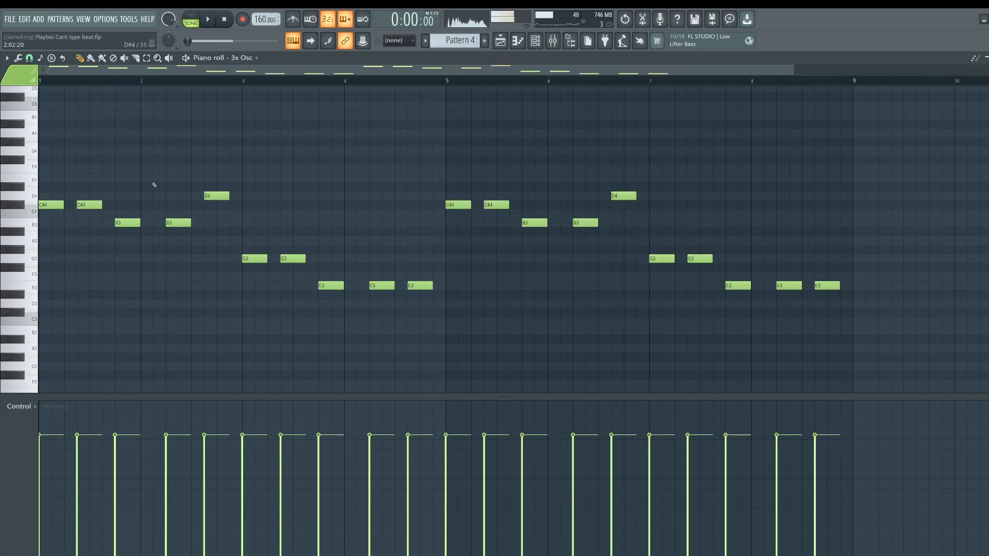
pyautogui.scroll(3, 154, 184)
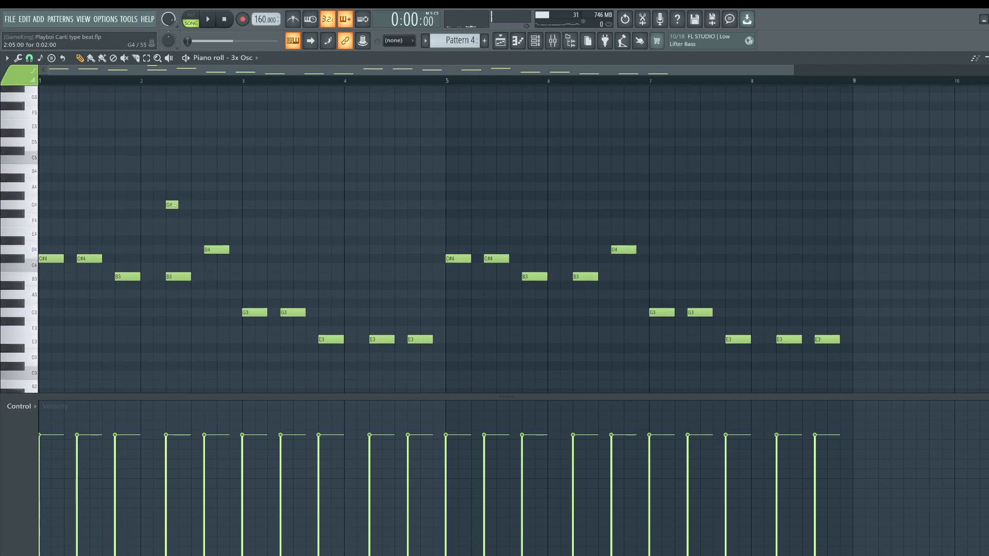
pyautogui.press('space')
pyautogui.moveTo(153, 435); pyautogui.dragTo(153, 503)
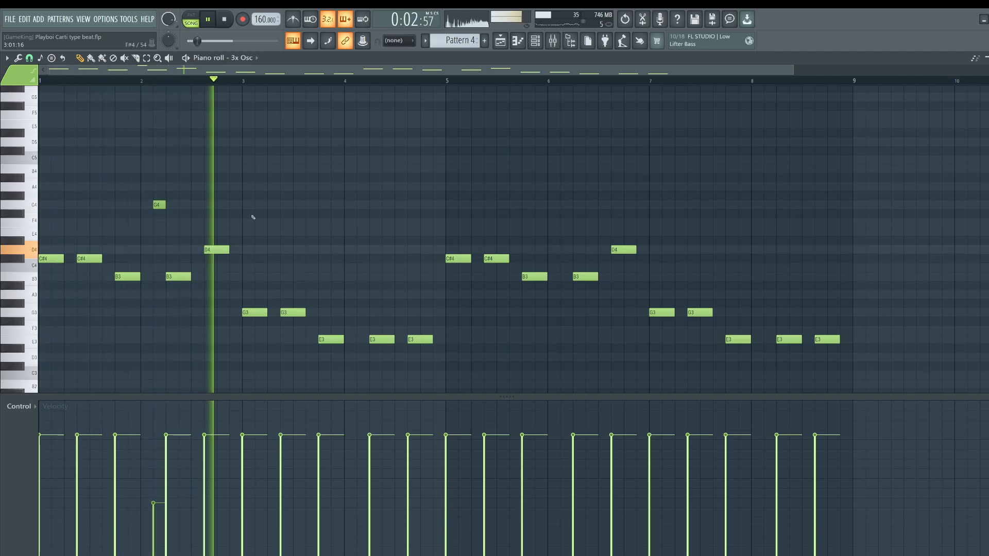
pyautogui.click(360, 286)
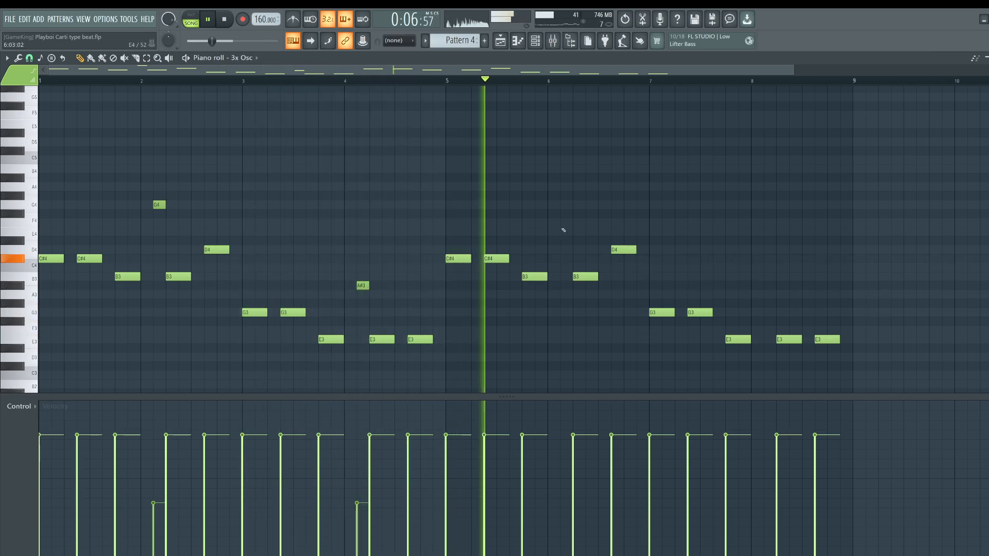
pyautogui.click(562, 214)
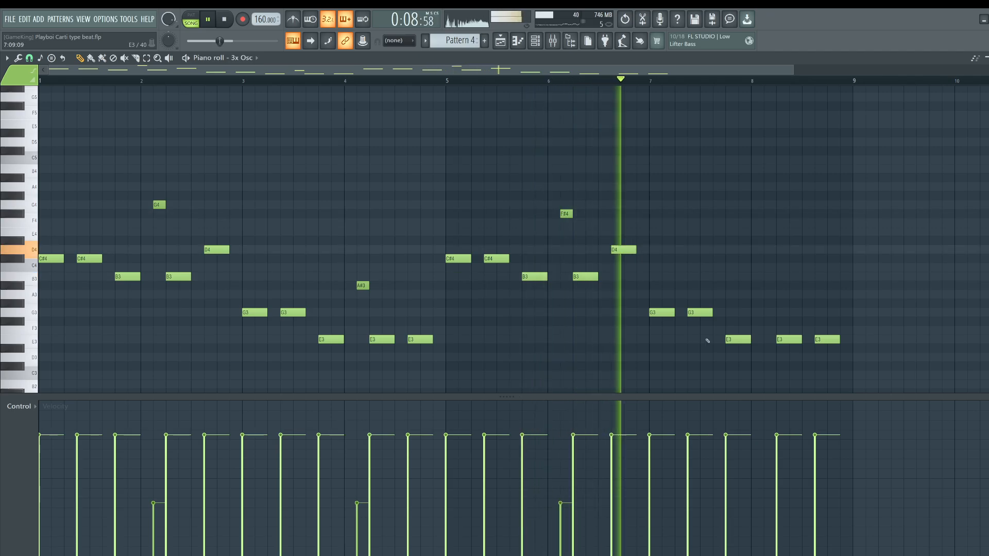
pyautogui.click(768, 286)
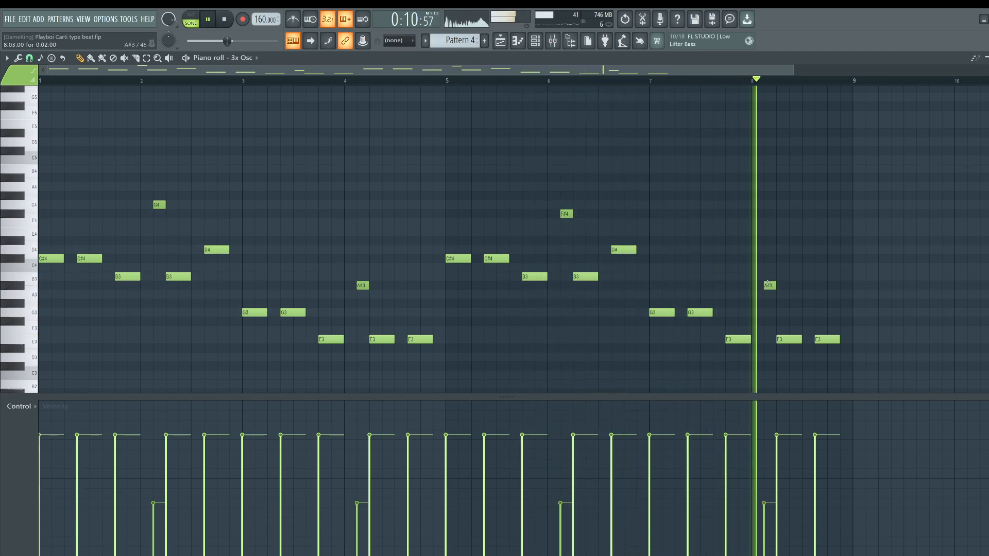
# - Select the short A#3 notes in bars 4 and 8, try them at A3, and raise them to B3
pyautogui.keyDown('ctrl'); pyautogui.click(363, 286); pyautogui.keyUp('ctrl')
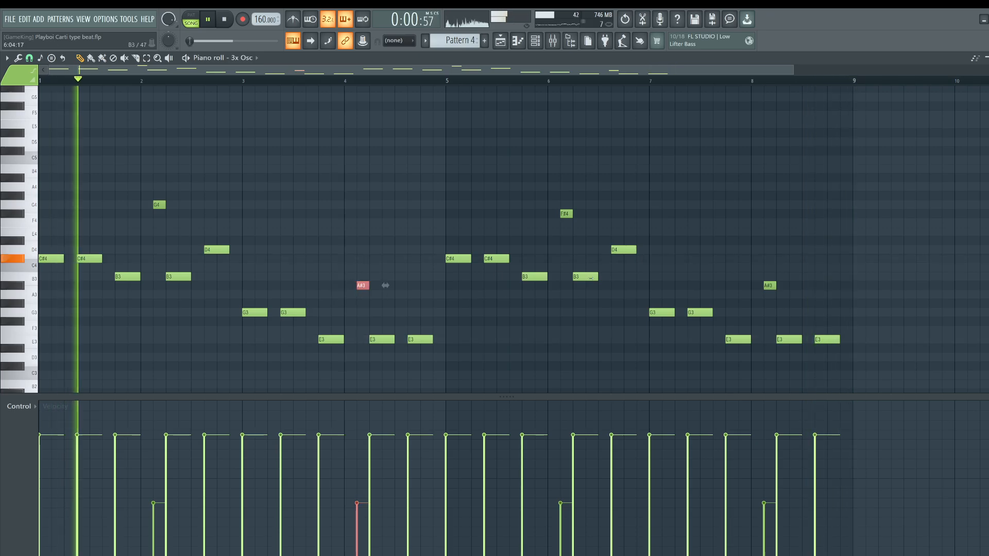
pyautogui.moveTo(719, 285); pyautogui.dragTo(770, 286)
pyautogui.keyDown('ctrl'); pyautogui.keyDown('shift'); pyautogui.click(770, 286); pyautogui.keyUp('shift'); pyautogui.keyUp('ctrl')
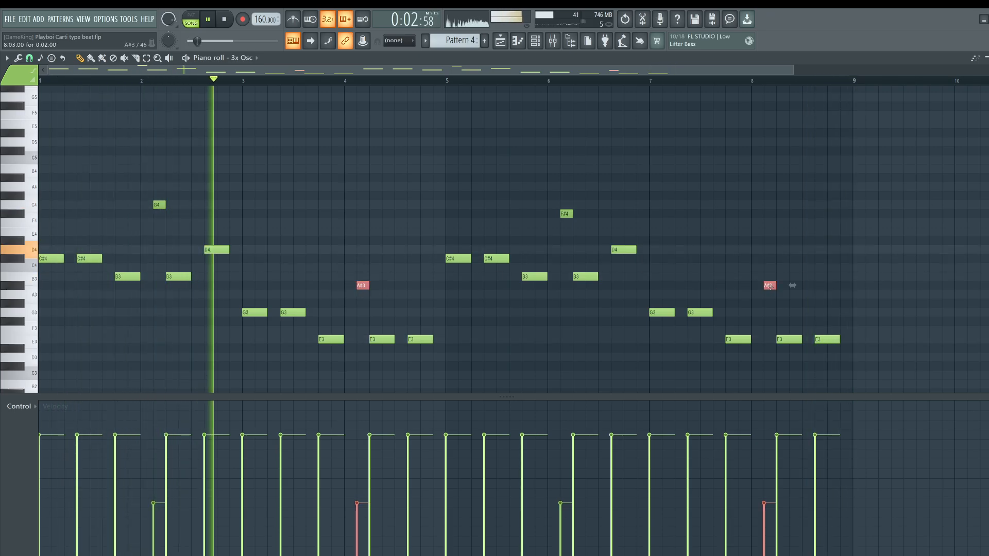
pyautogui.hotkey('shift', 'Up')
pyautogui.press('Down')
pyautogui.press('Down')
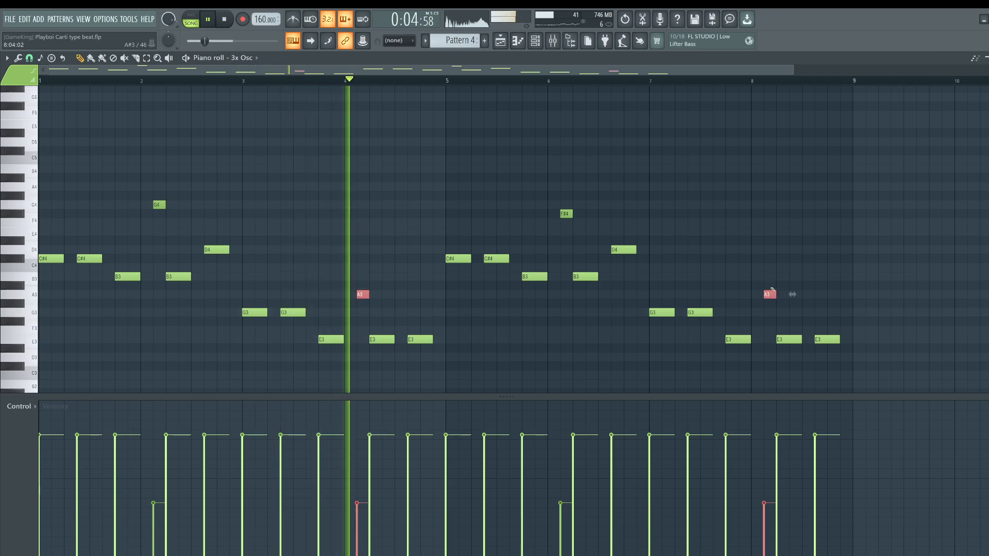
pyautogui.press('Up')
pyautogui.press('Up')
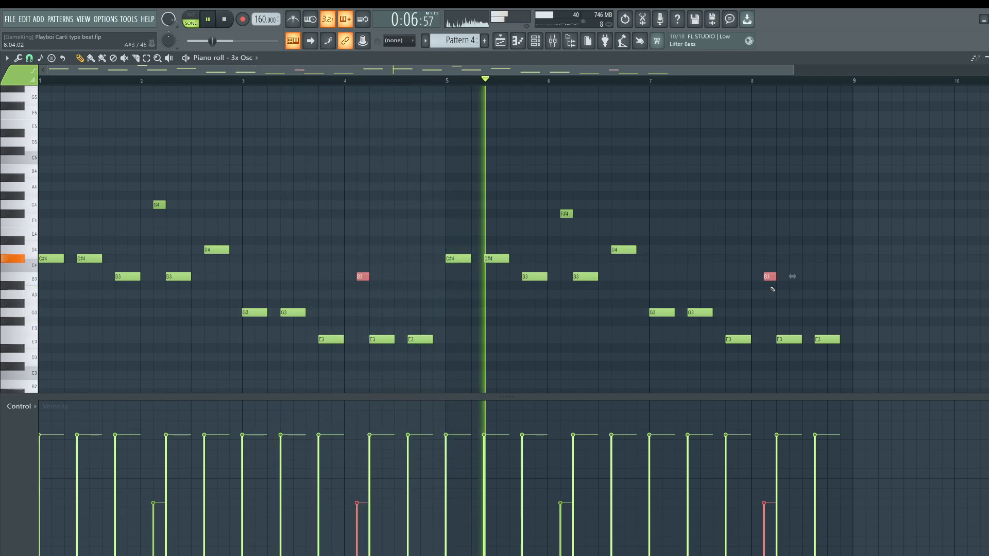
pyautogui.hotkey('ctrl', 'd')
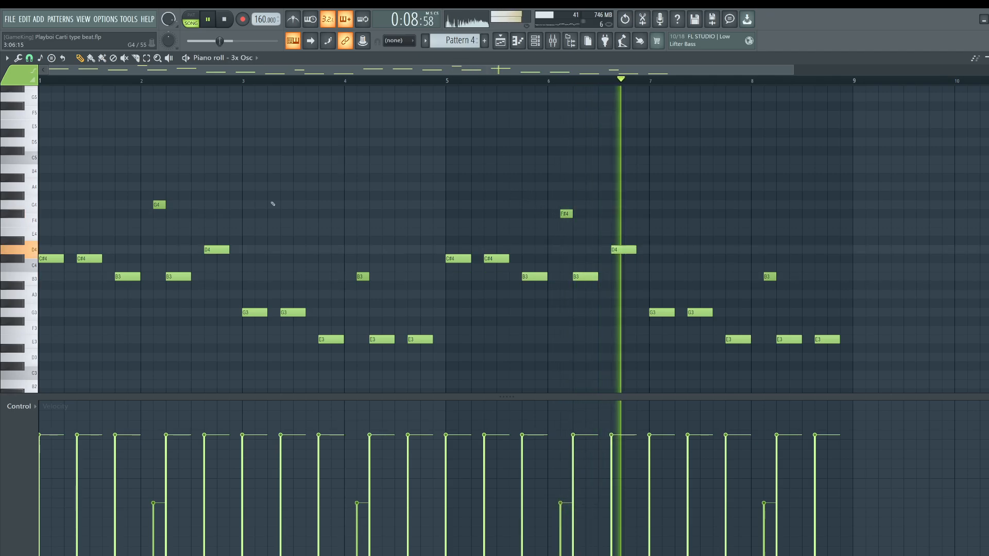
# - Lower the short G4 note in bar 2 to F#4 and clear the selection
pyautogui.moveTo(176, 218); pyautogui.dragTo(147, 207)
pyautogui.press('Down')
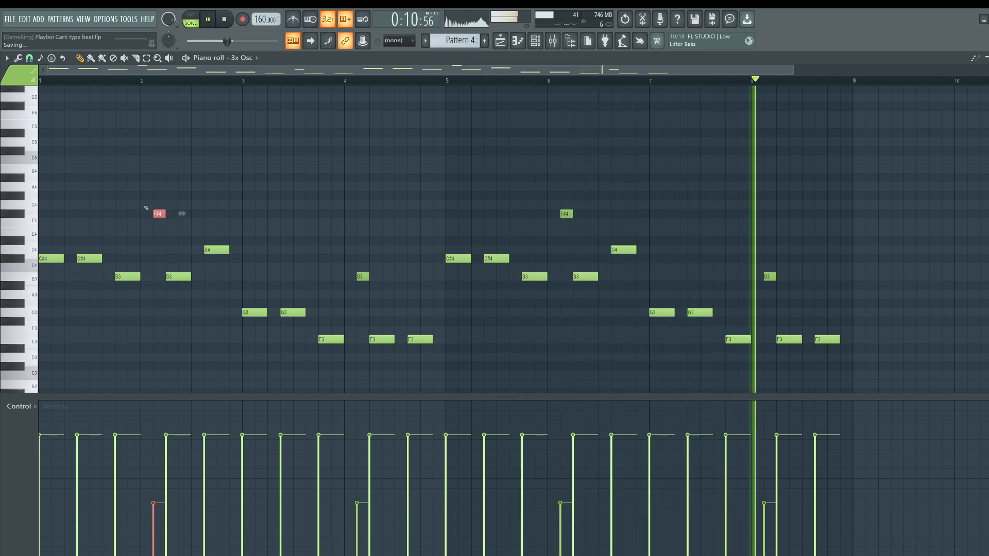
pyautogui.hotkey('ctrl', 'd')
# - Save the project and copy the four Pattern 6 clips of the second rhythm track into bars 1 to 8 of the playlist
pyautogui.hotkey('ctrl', 's')
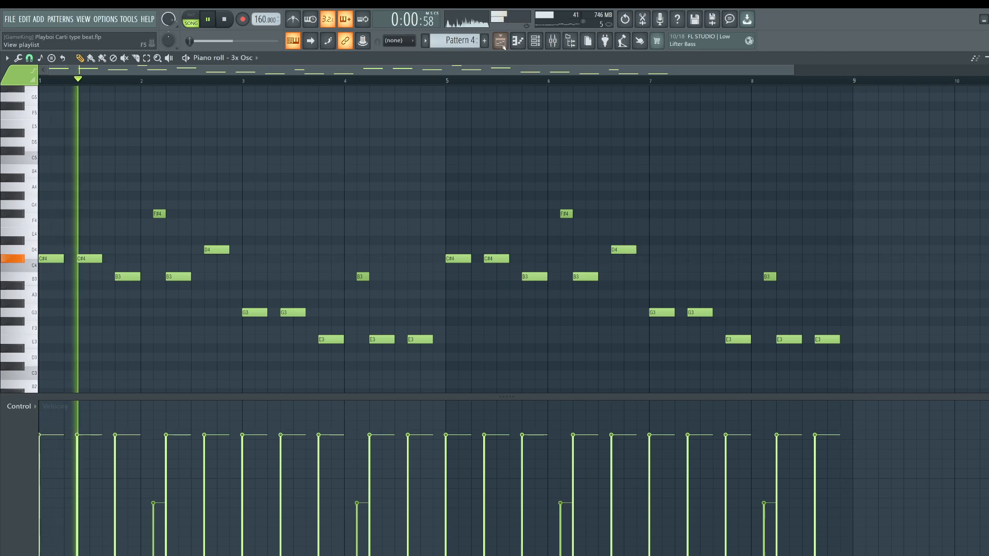
pyautogui.click(500, 40)
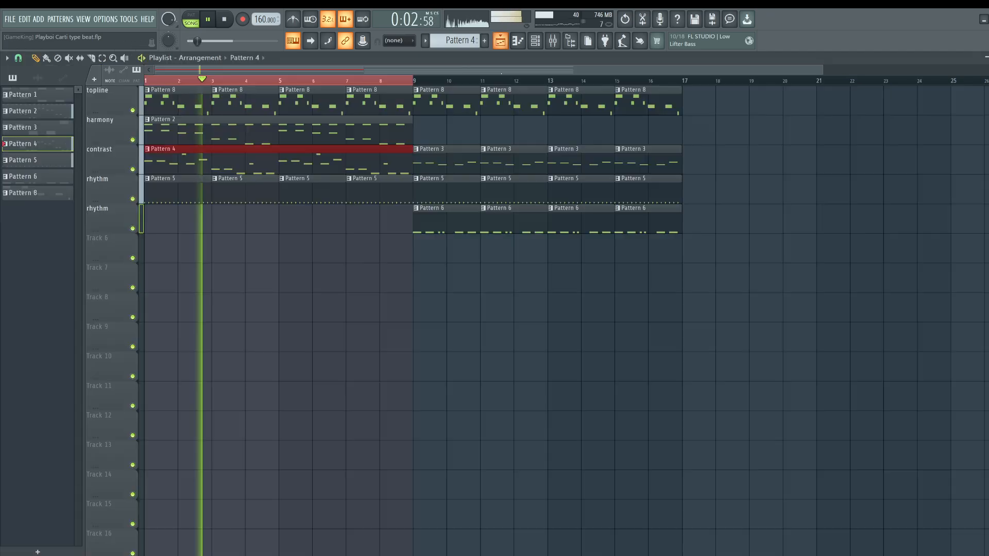
pyautogui.moveTo(454, 248); pyautogui.dragTo(330, 218)
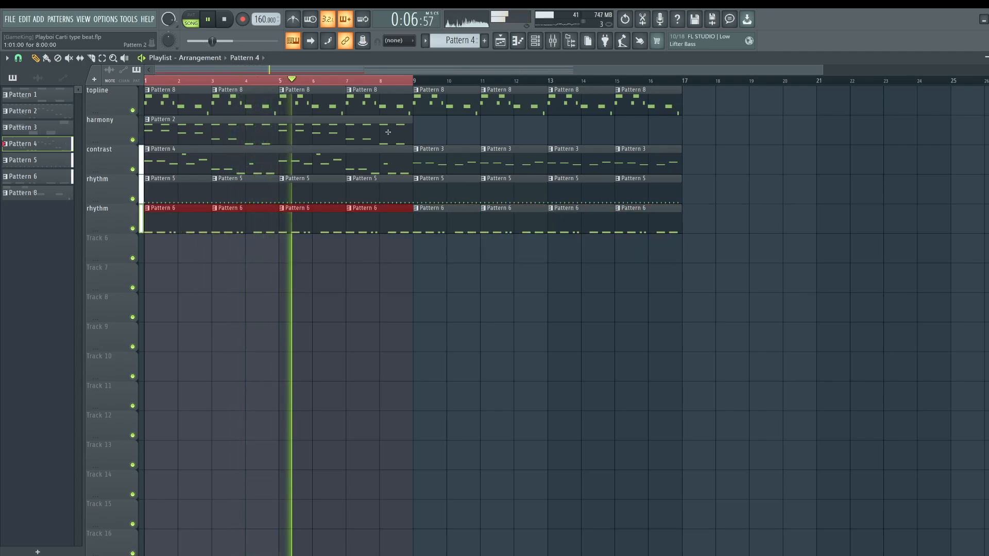
# - Audition the kick samples from twerk to mira in the Playboi drum kit, collapse the Kicks folder and resume song playback
pyautogui.click(570, 40)
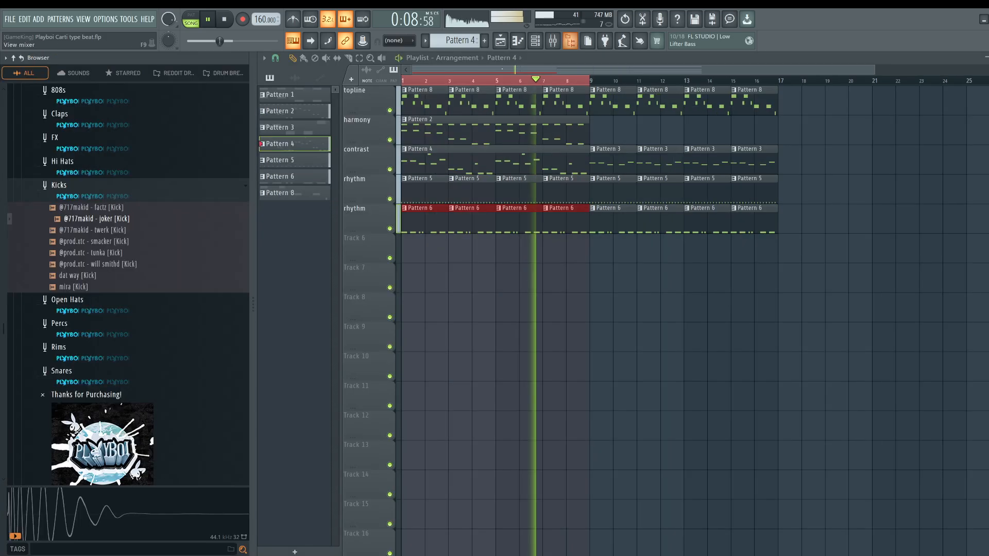
pyautogui.click(100, 231)
pyautogui.press('space')
pyautogui.click(104, 243)
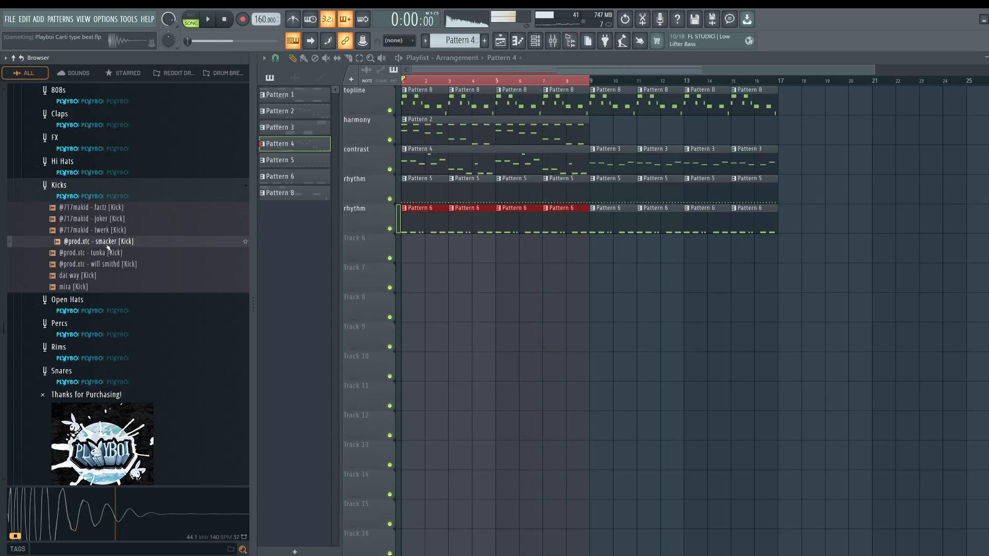
pyautogui.click(104, 253)
pyautogui.click(104, 264)
pyautogui.click(104, 276)
pyautogui.click(103, 287)
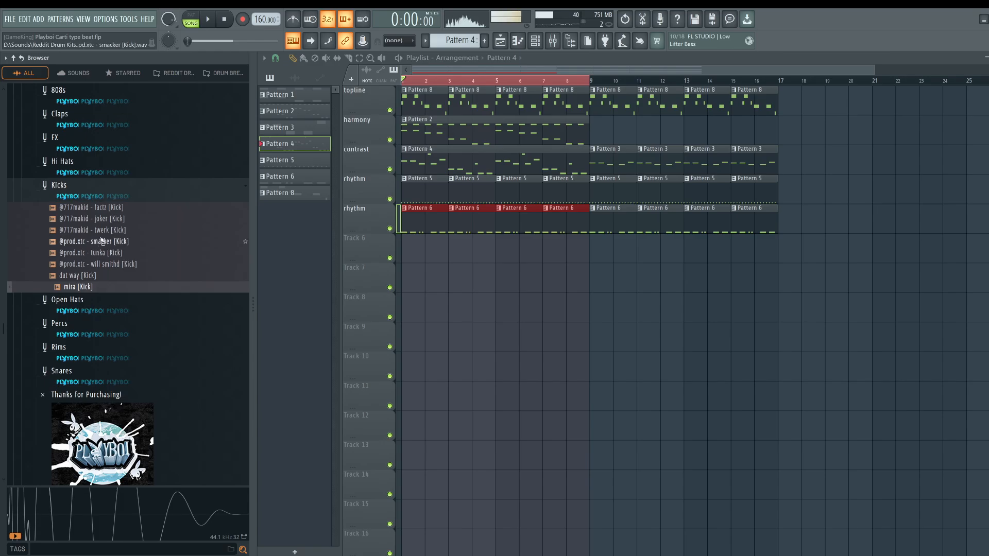
pyautogui.click(117, 196)
pyautogui.press('space')
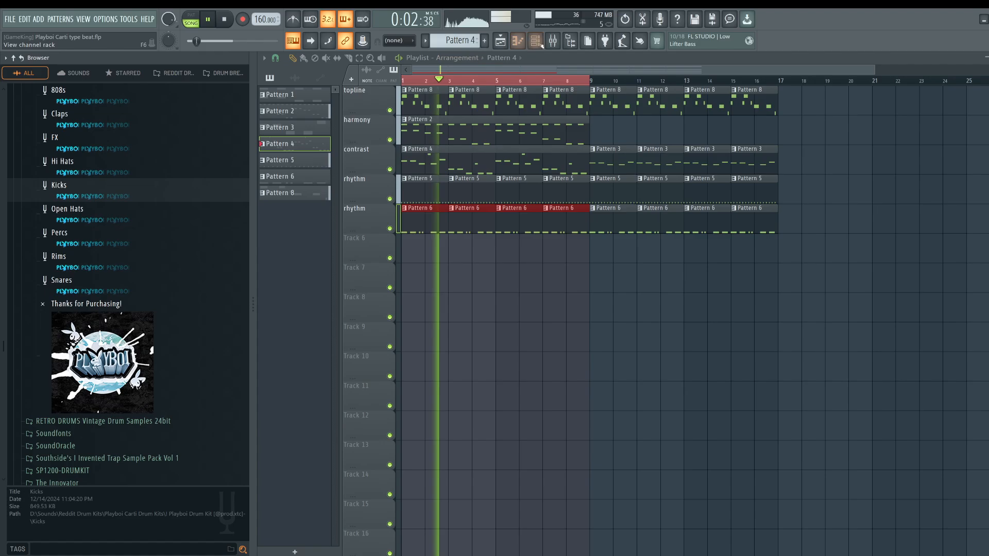
# - Stop playback, make the Pattern 5 clip in bars 1 and 2 of the first rhythm track unique, and hide the browser
pyautogui.press('F6')
pyautogui.click(507, 269)
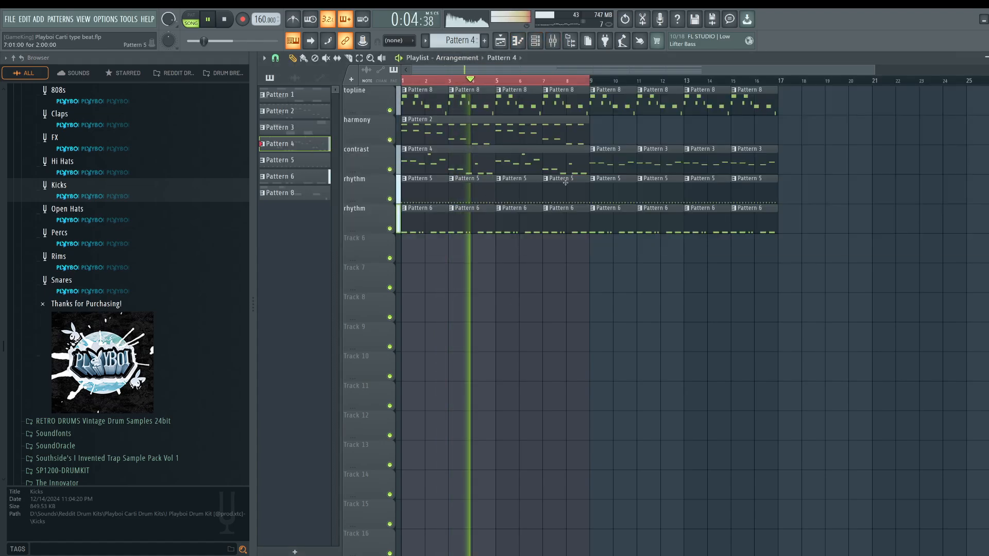
pyautogui.moveTo(569, 190); pyautogui.dragTo(430, 194)
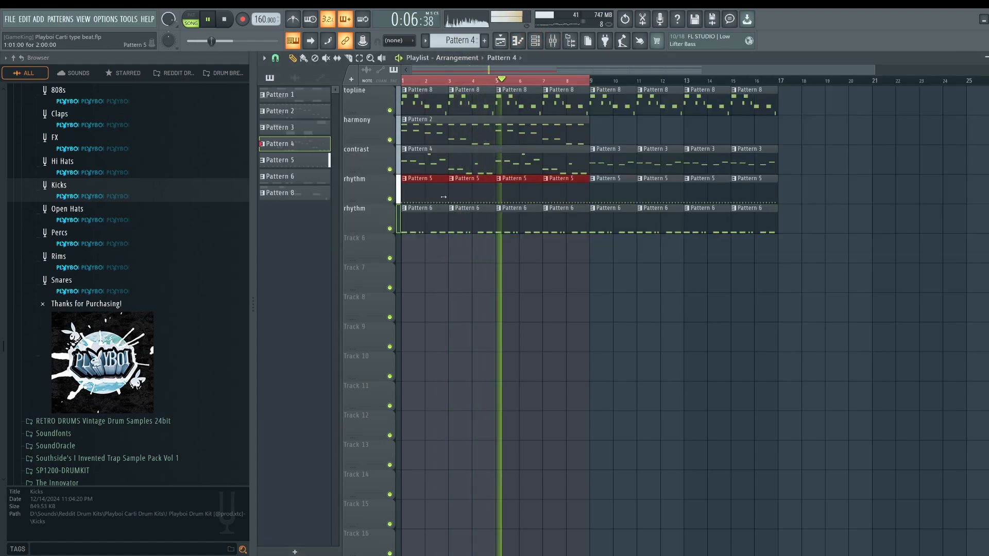
pyautogui.keyDown('ctrl'); pyautogui.click(438, 257); pyautogui.keyUp('ctrl')
pyautogui.press('space')
pyautogui.click(404, 178)
pyautogui.click(441, 269)
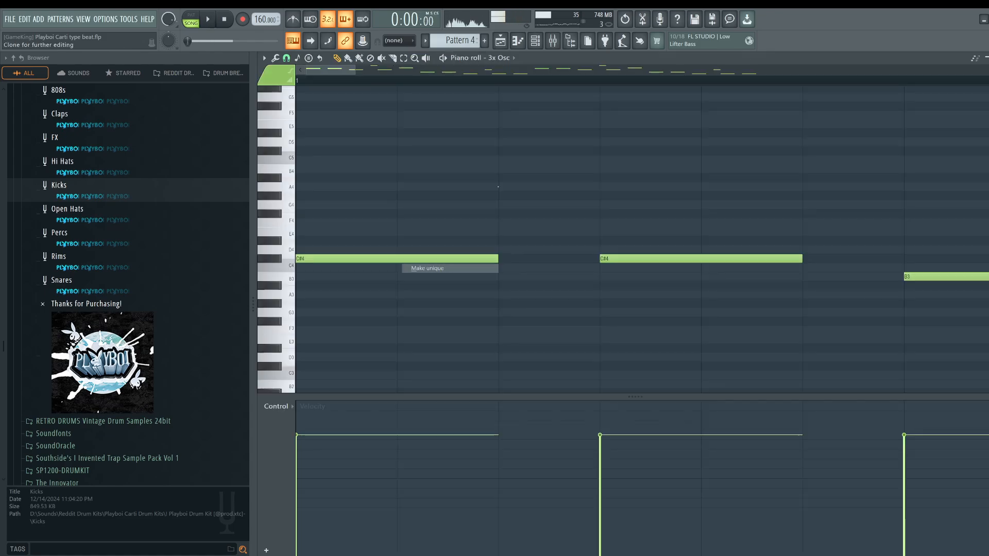
pyautogui.press('Escape')
pyautogui.click(572, 42)
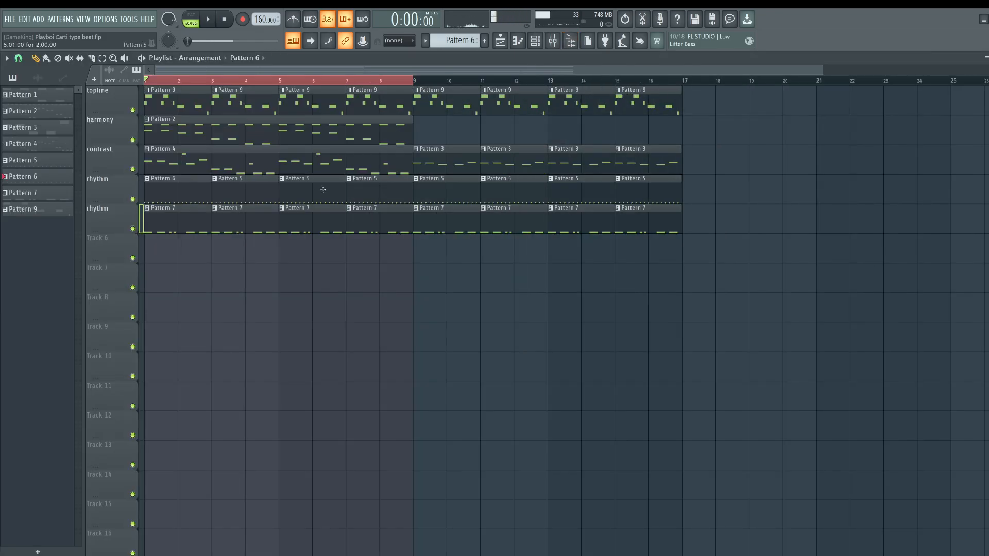
# - Replace the three Pattern 5 clips in bars 3 to 8 of the first rhythm track with copies of the Pattern 6 clip
pyautogui.rightClick(362, 190)
pyautogui.rightClick(319, 190)
pyautogui.rightClick(253, 187)
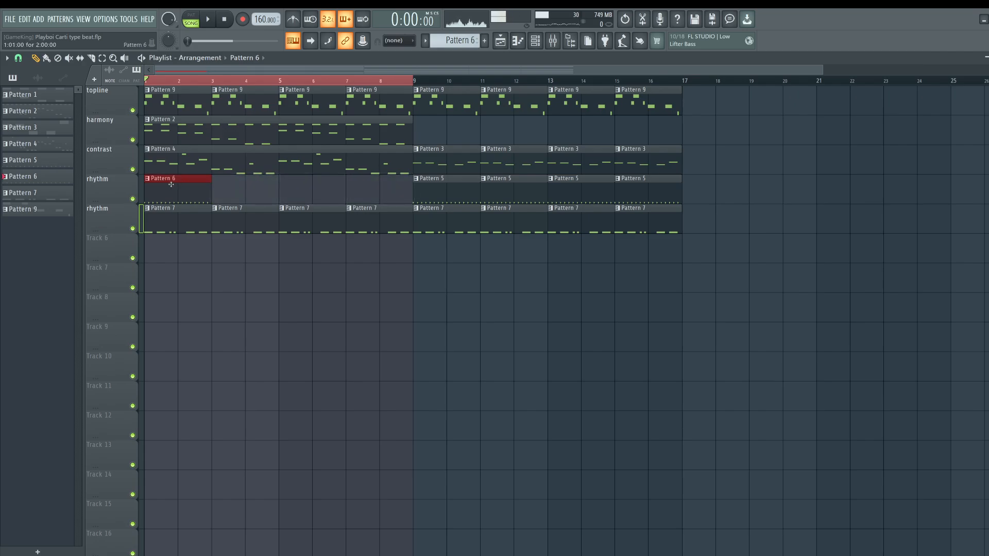
pyautogui.keyDown('shift'); pyautogui.moveTo(168, 188); pyautogui.dragTo(309, 184); pyautogui.keyUp('shift')
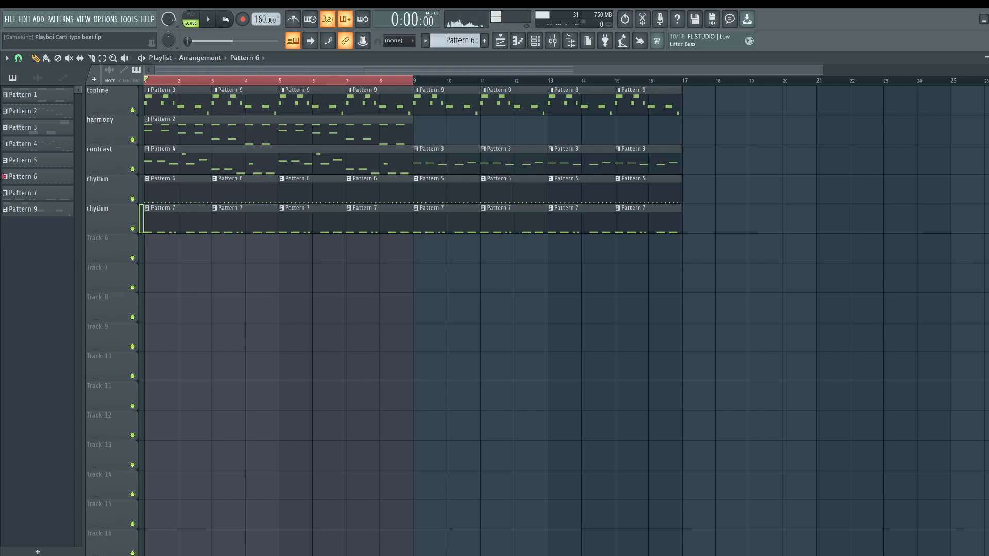
# - Add rolls to Pattern 6's boof hi-hat: a 1/32 (half step) repeat on step 5 and a 1/64 dotted repeat on step 21
pyautogui.click(535, 42)
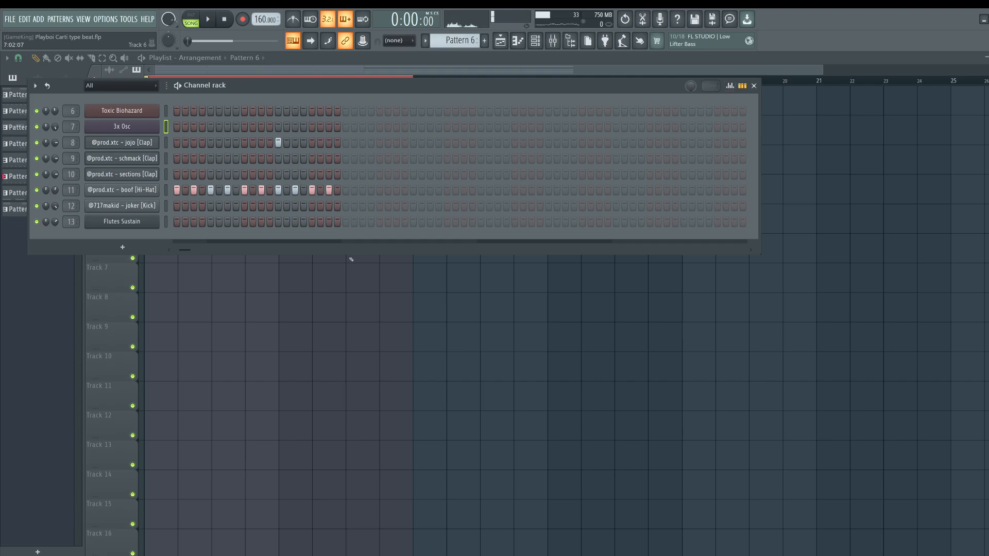
pyautogui.press('F6')
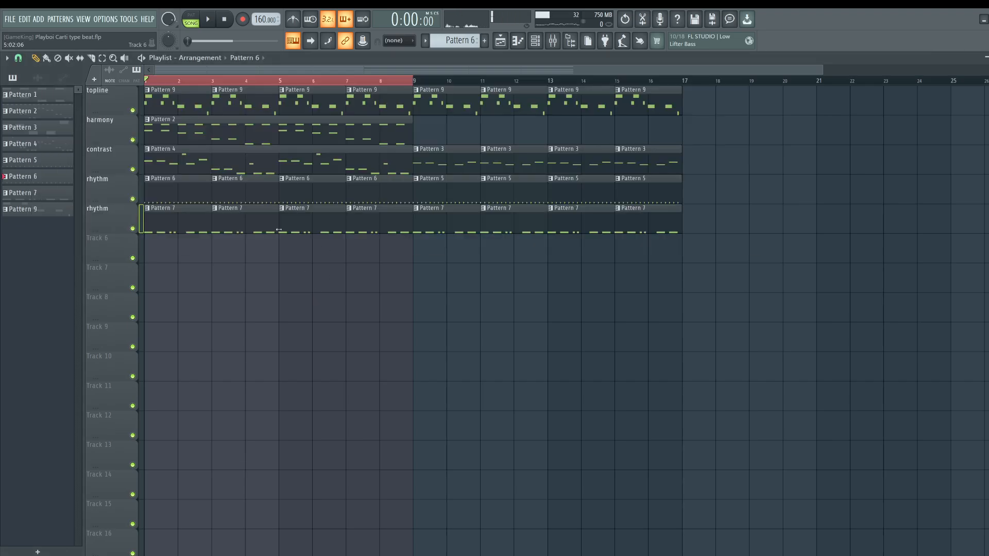
pyautogui.click(536, 42)
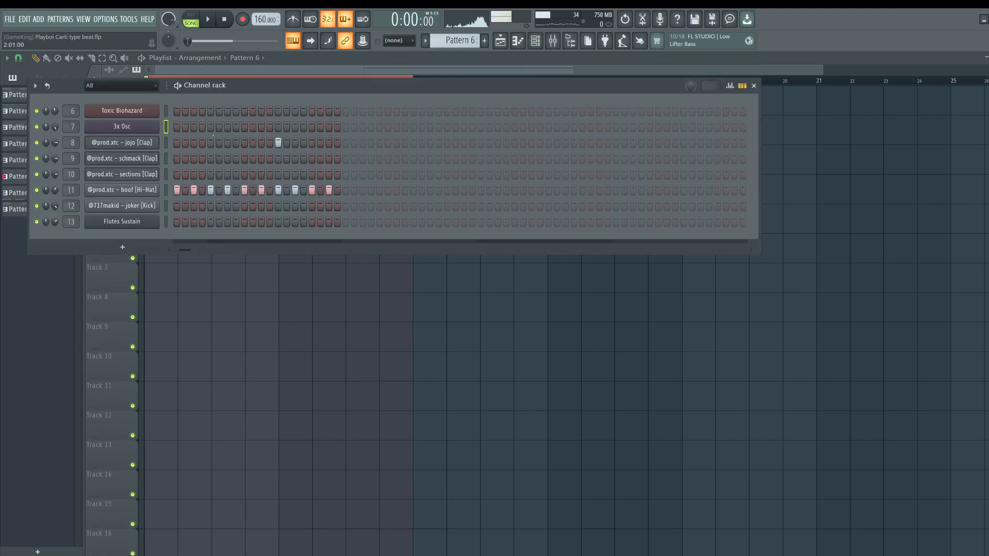
pyautogui.press('space')
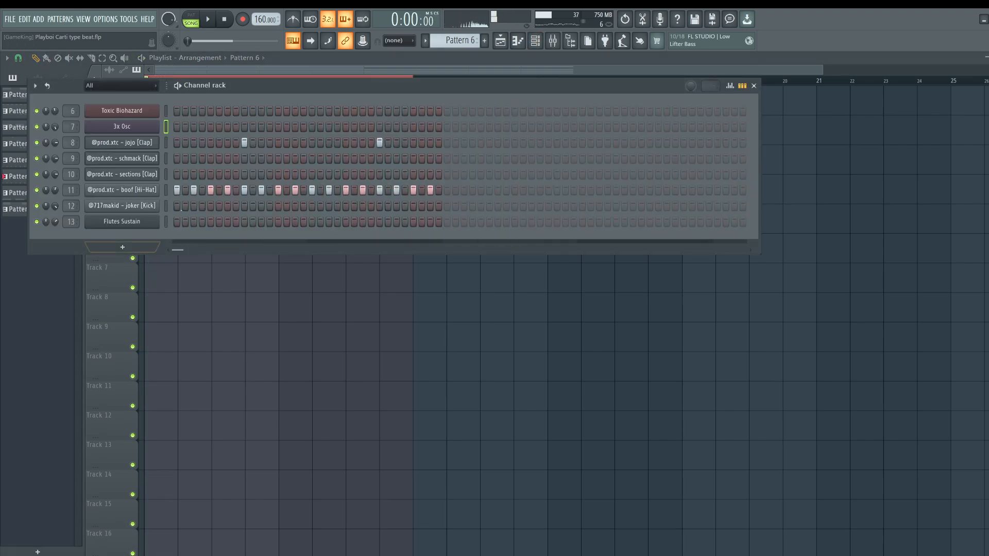
pyautogui.click(731, 86)
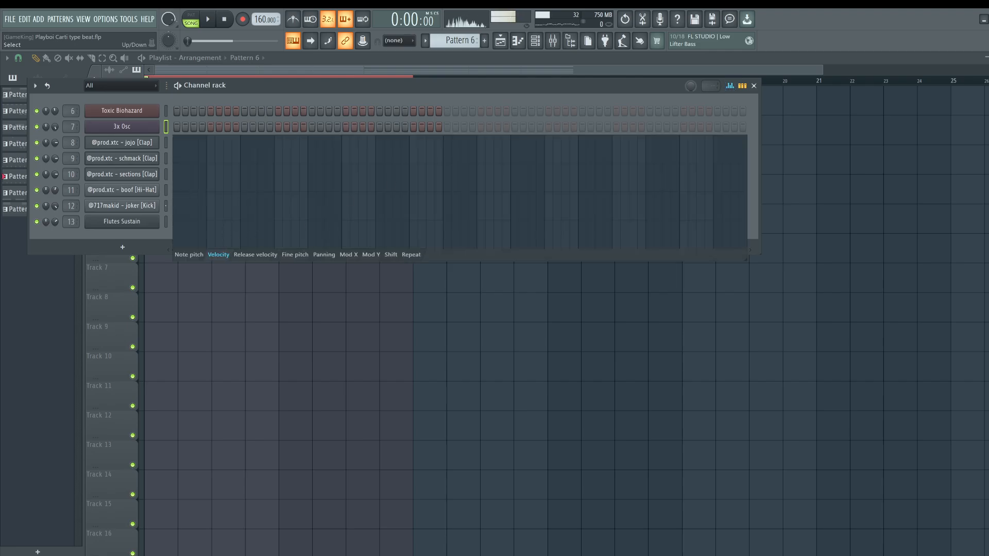
pyautogui.click(165, 176)
pyautogui.click(166, 190)
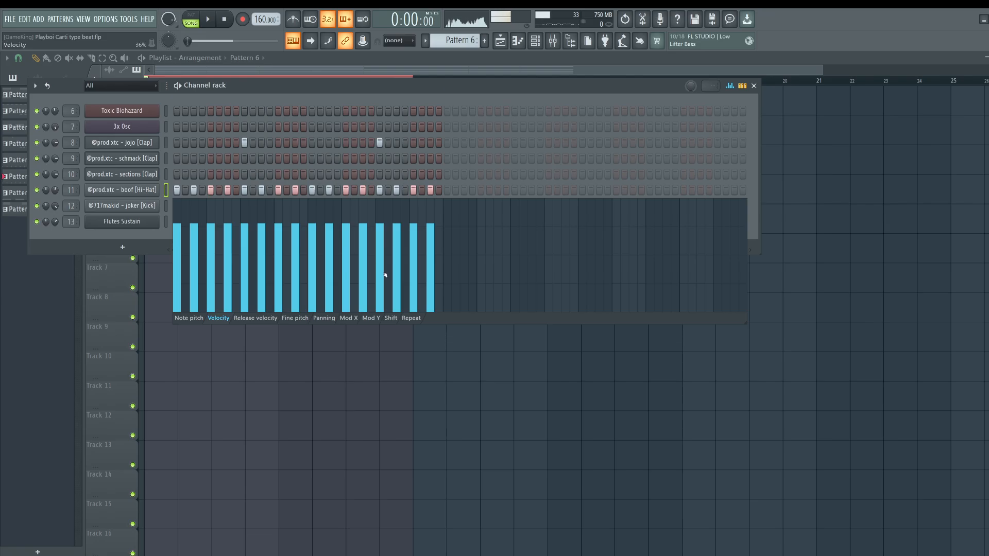
pyautogui.click(409, 319)
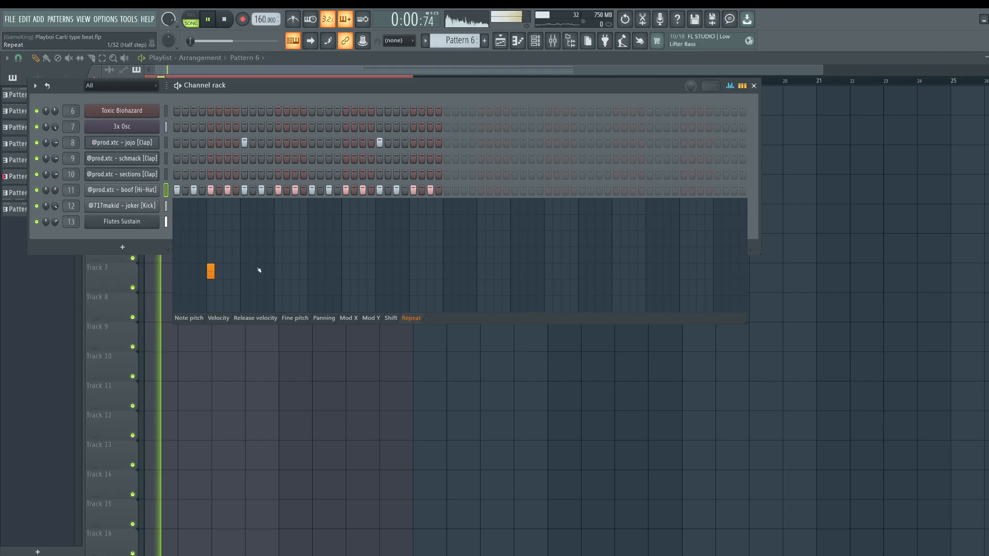
pyautogui.click(346, 270)
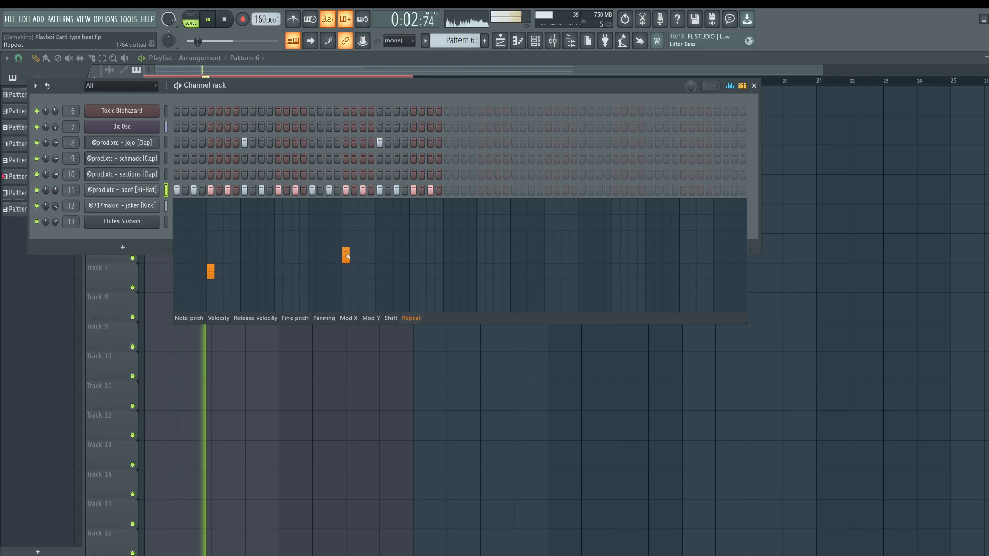
# - Switch off Gross Beat on the PoiZone mixer track, view its Transporter effect and close all windows
pyautogui.press('F6')
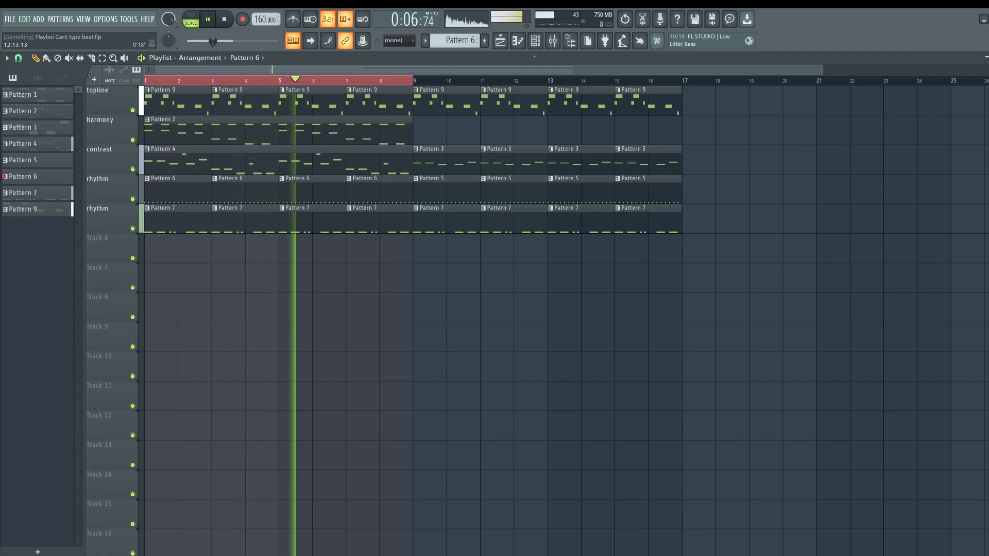
pyautogui.press('F6')
pyautogui.press('F9')
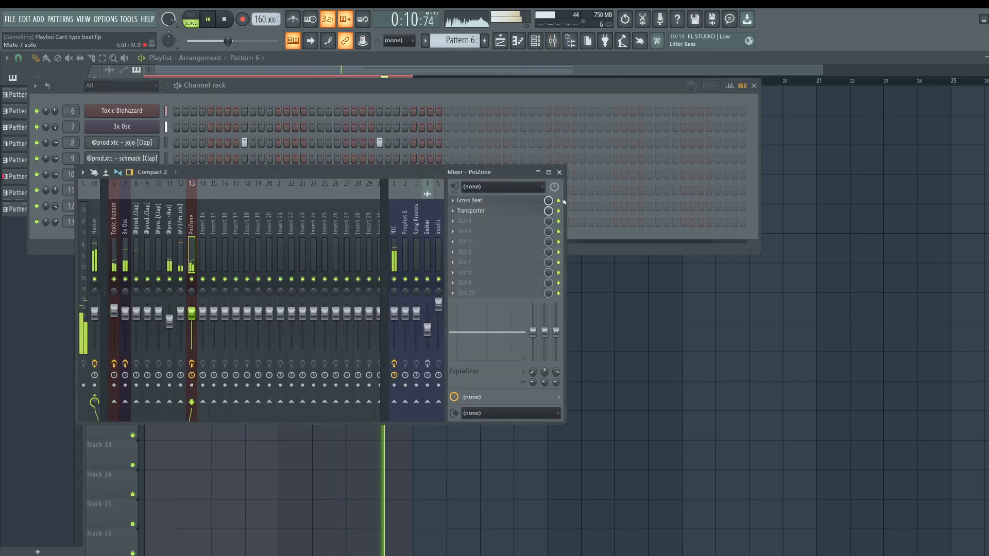
pyautogui.click(526, 212)
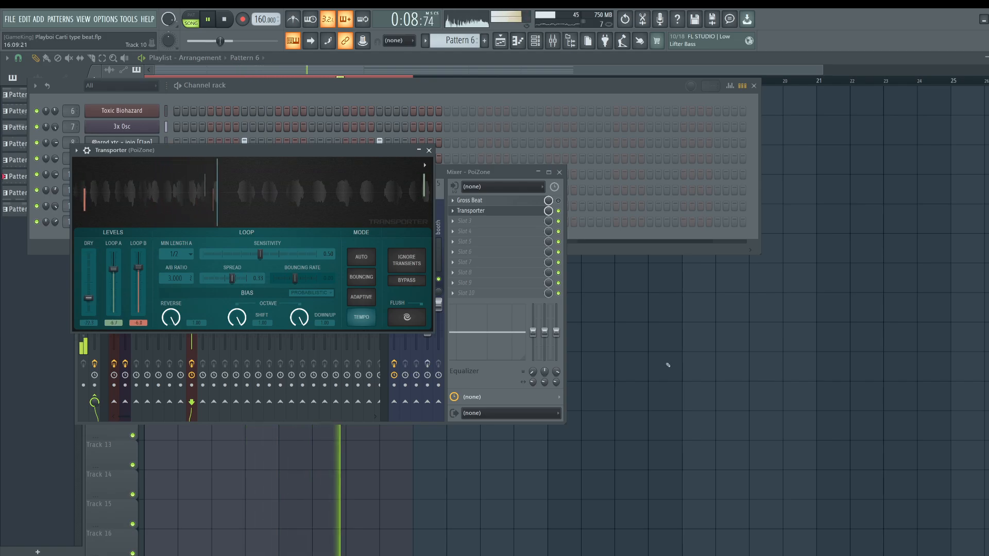
pyautogui.press('F12')
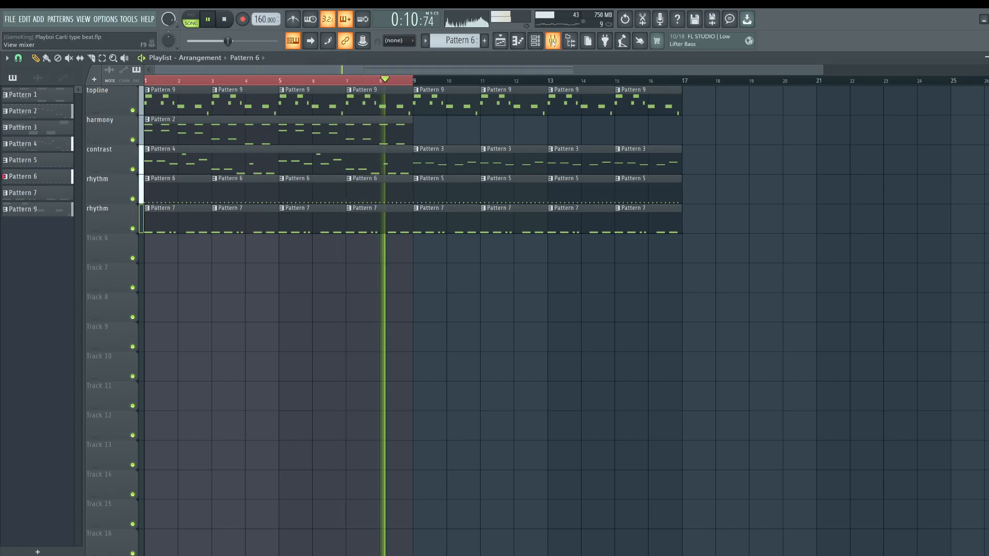
# - Inspect the effects and levels of the 3x Osc mixer track during playback and reposition the mixer window
pyautogui.click(549, 44)
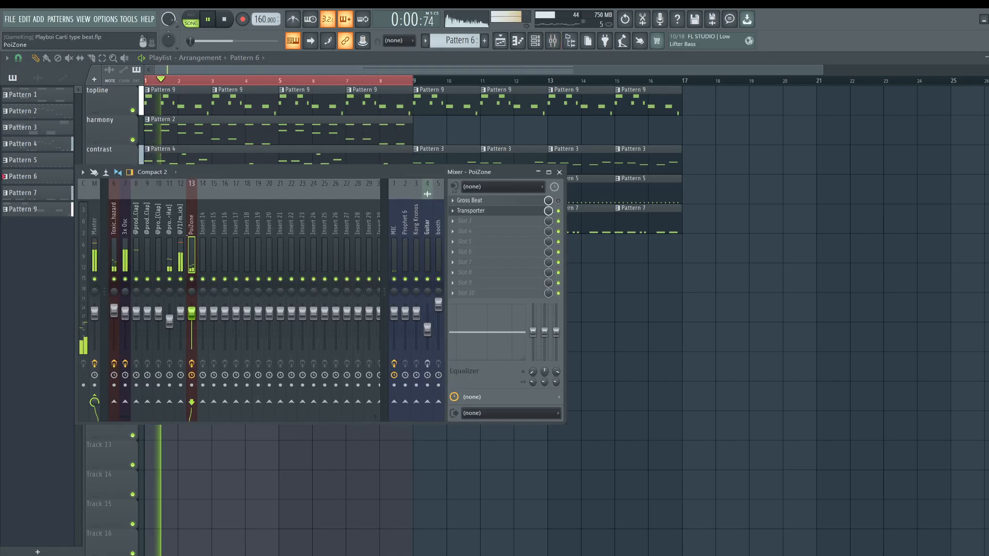
pyautogui.click(125, 241)
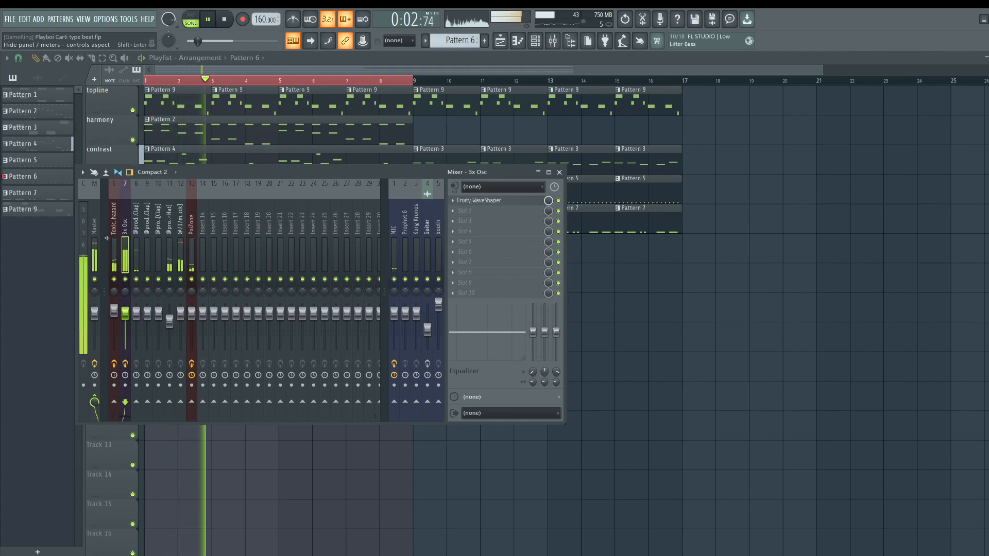
pyautogui.click(384, 284)
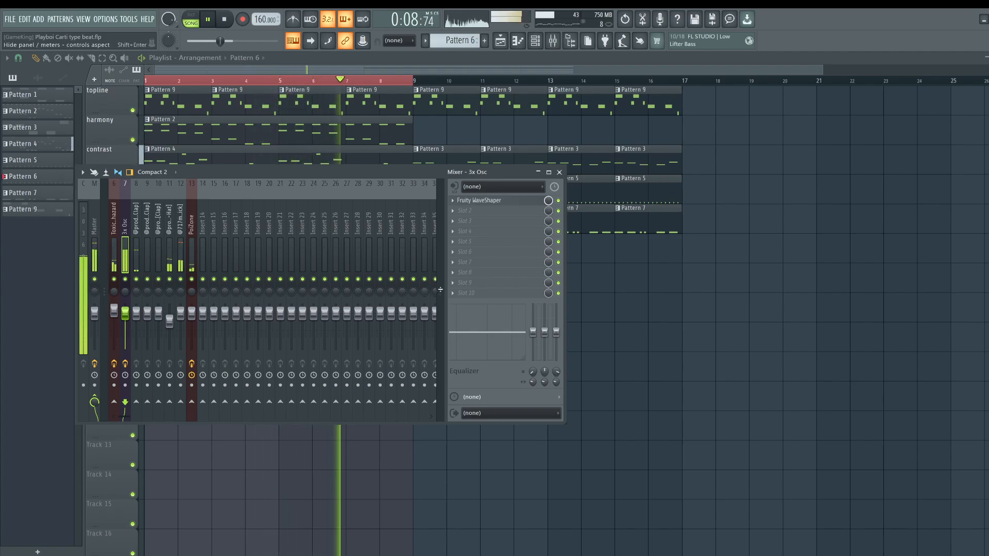
pyautogui.moveTo(440, 284); pyautogui.dragTo(382, 284)
pyautogui.click(381, 285)
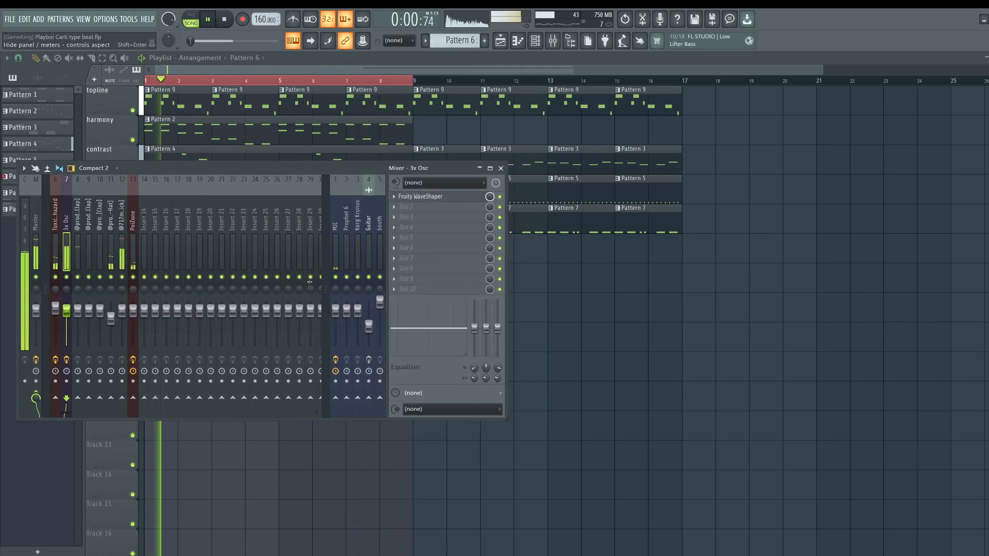
# - Check Pattern 6's channel steps and the mixer levels again, close all windows and stop playback
pyautogui.press('F9')
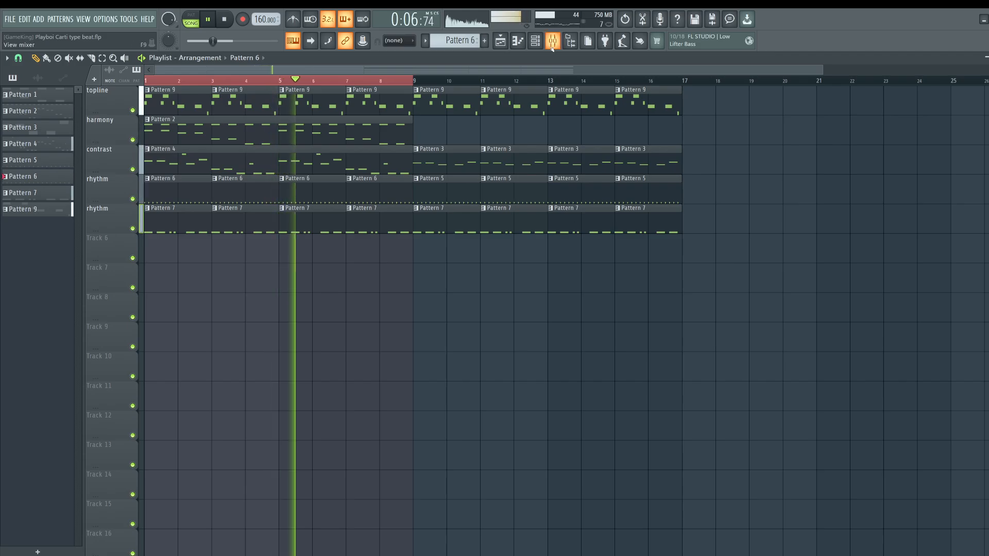
pyautogui.click(570, 41)
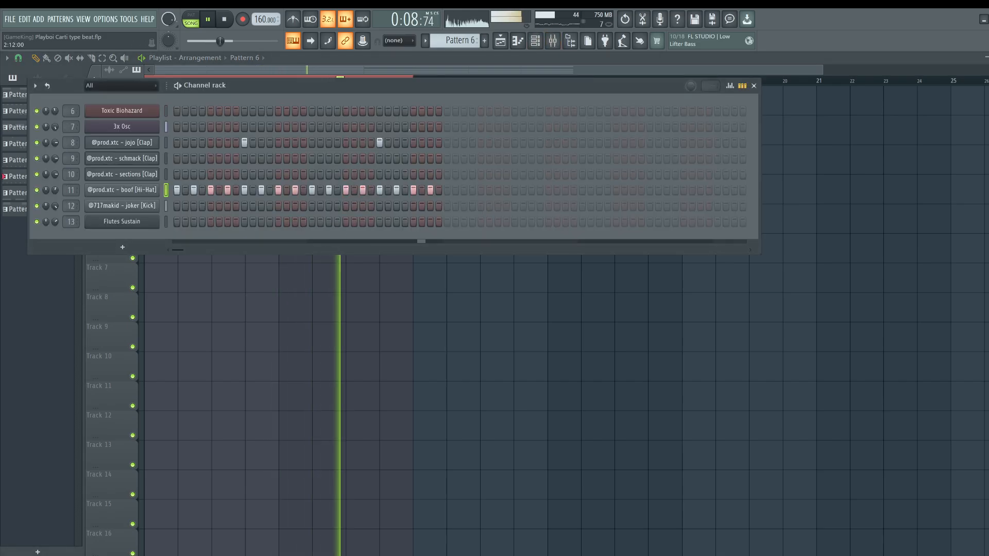
pyautogui.click(553, 42)
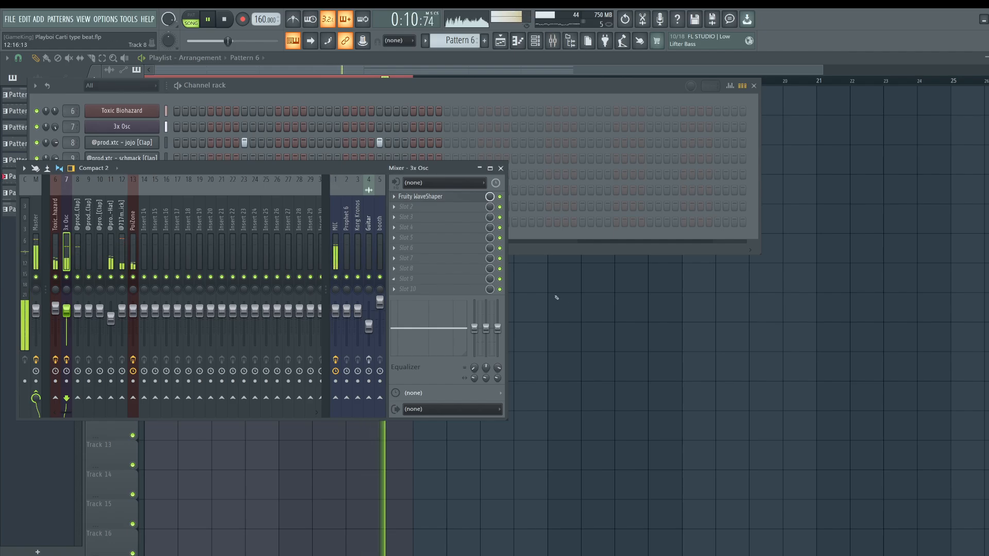
pyautogui.press('F12')
pyautogui.press('space')
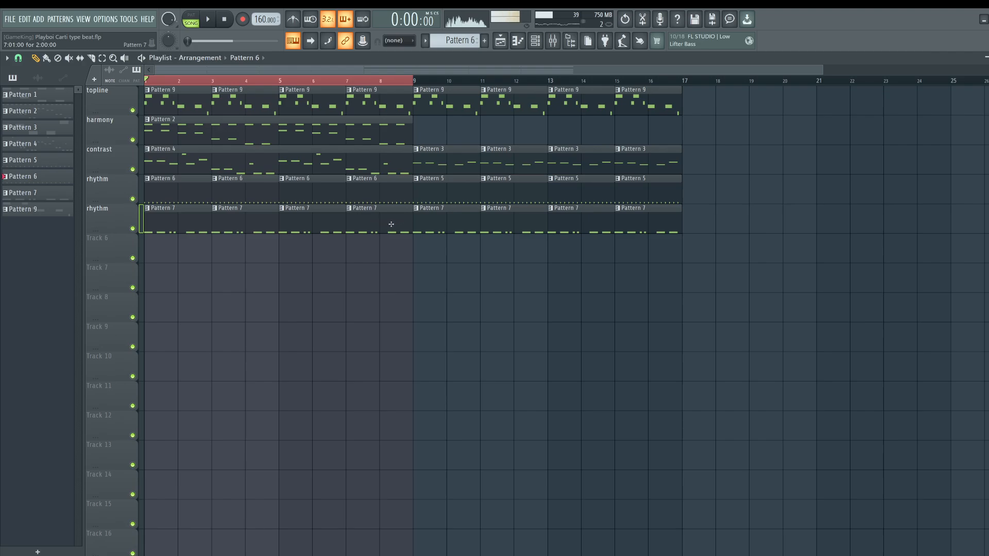
# - Merge the topline, harmony and contrast clips of bars 1 to 8 into a single pattern clip on the topline track
pyautogui.moveTo(392, 170); pyautogui.dragTo(145, 86)
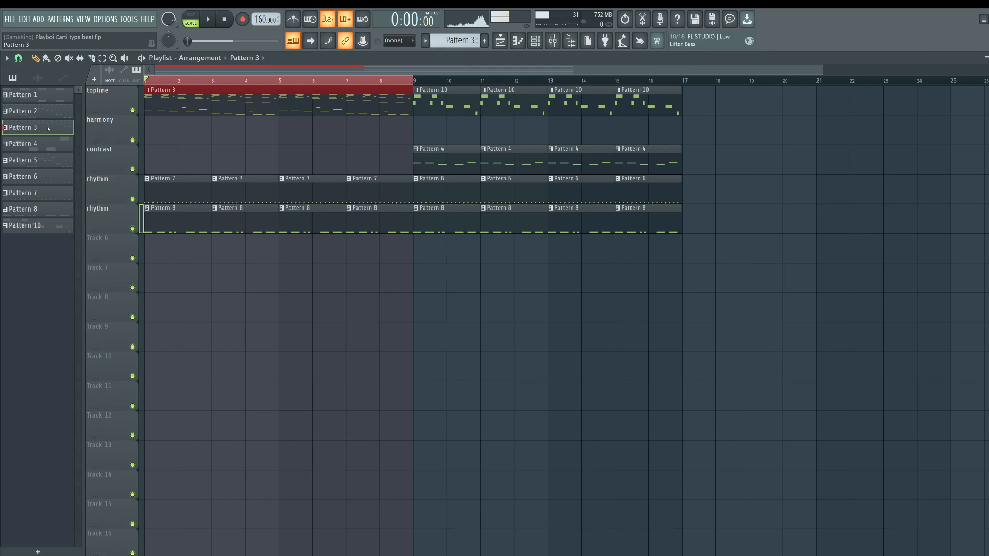
pyautogui.rightClick(48, 128)
pyautogui.click(182, 104)
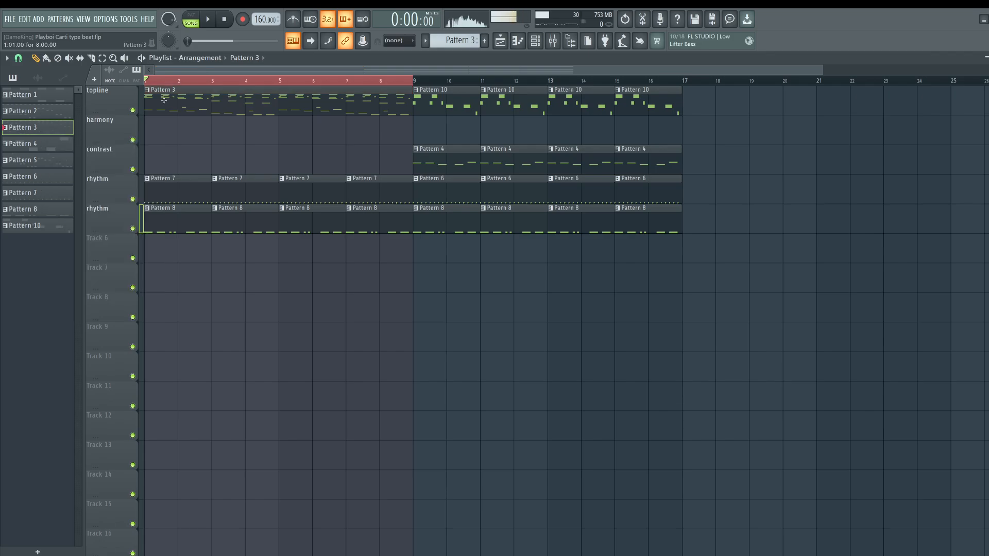
# - Transpose the merged Pattern 3 by semitones and play the song to hear it with the drums
pyautogui.rightClick(30, 129)
pyautogui.click(63, 231)
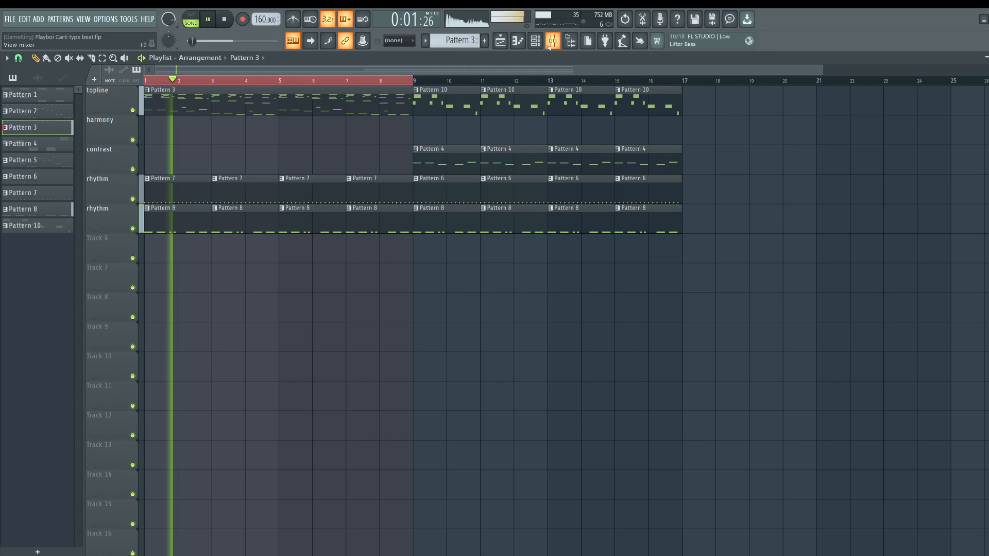
pyautogui.click(551, 42)
pyautogui.press('F9')
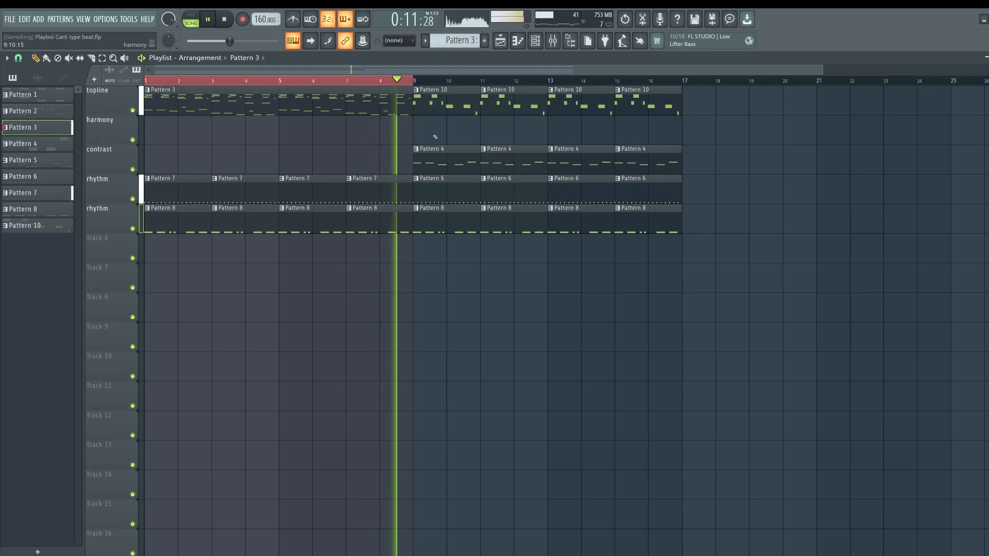
# - Stop playback, transpose Pattern 3 once more and replay bars 1 to 8
pyautogui.press('F9')
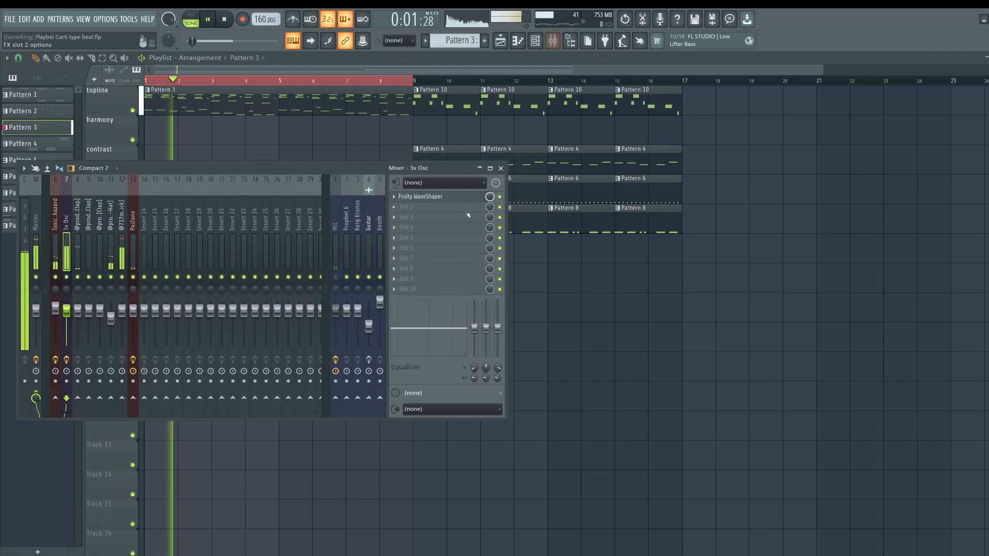
pyautogui.press('F9')
pyautogui.rightClick(39, 127)
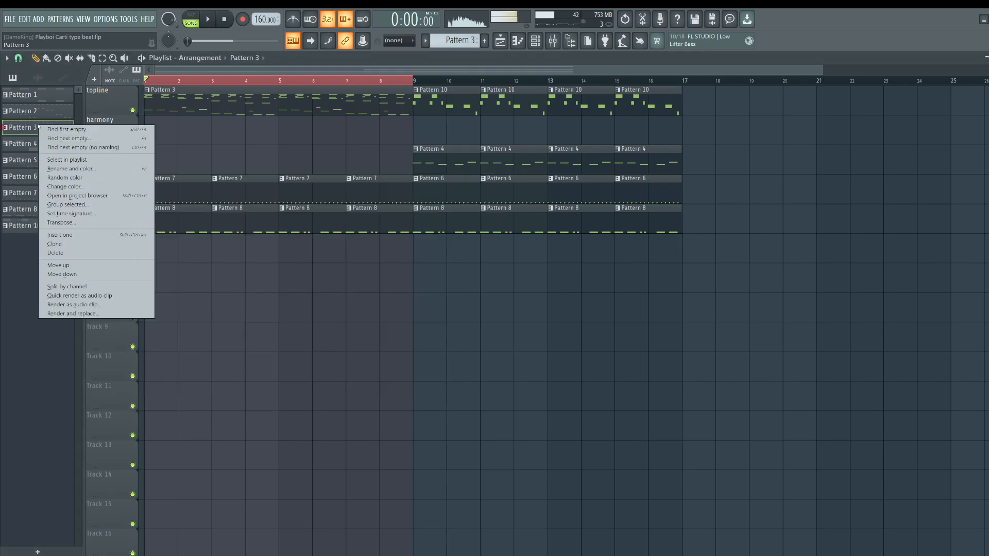
pyautogui.click(91, 221)
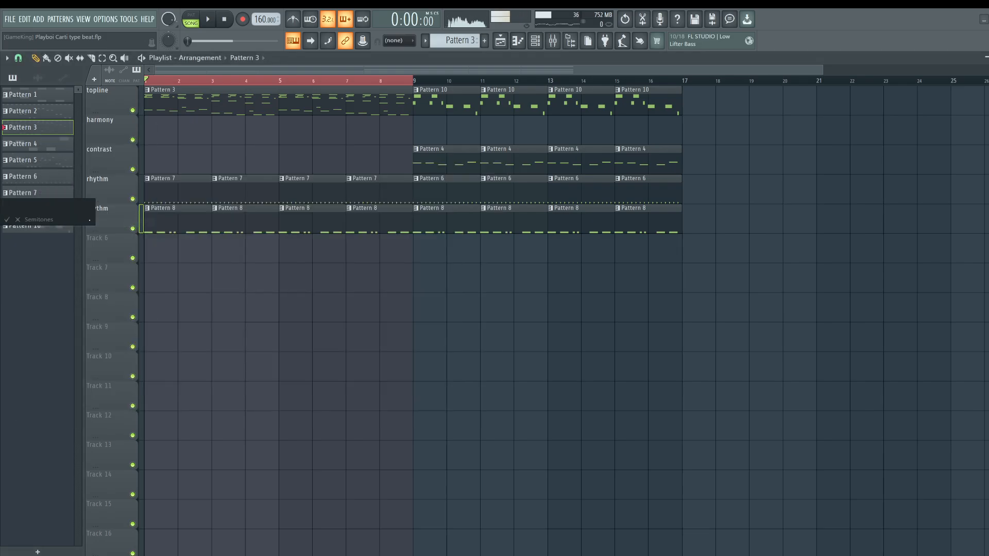
pyautogui.click(553, 41)
pyautogui.press('space')
pyautogui.press('F9')
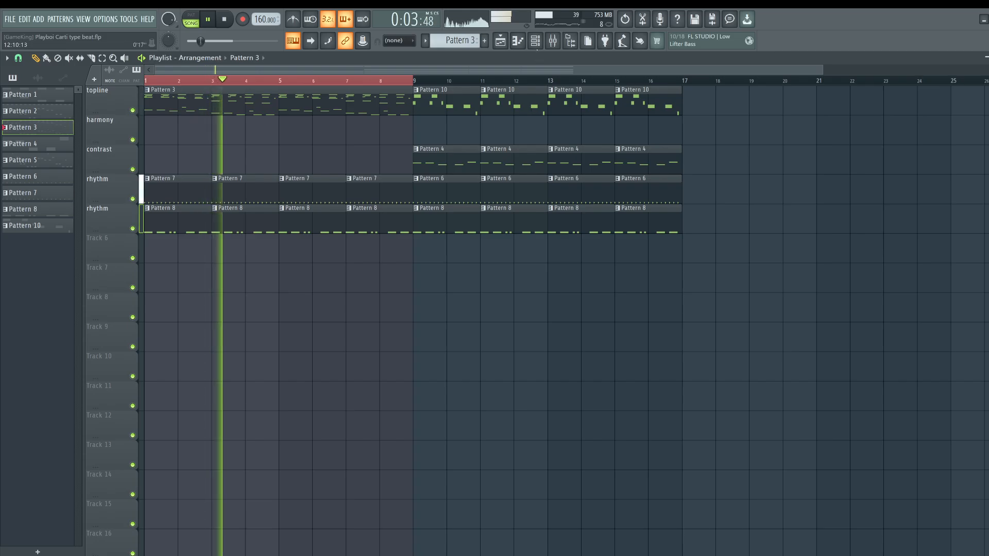
# - Open the 3x Osc notes of Pattern 3 in the piano roll and lower all D4 notes to B3
pyautogui.click(534, 42)
pyautogui.click(199, 127)
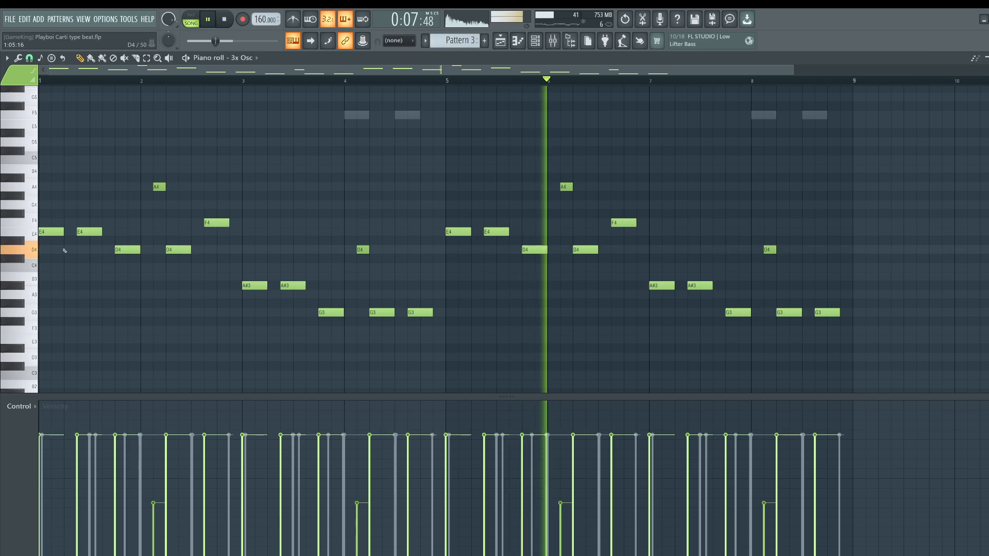
pyautogui.keyDown('ctrl'); pyautogui.click(28, 250); pyautogui.keyUp('ctrl')
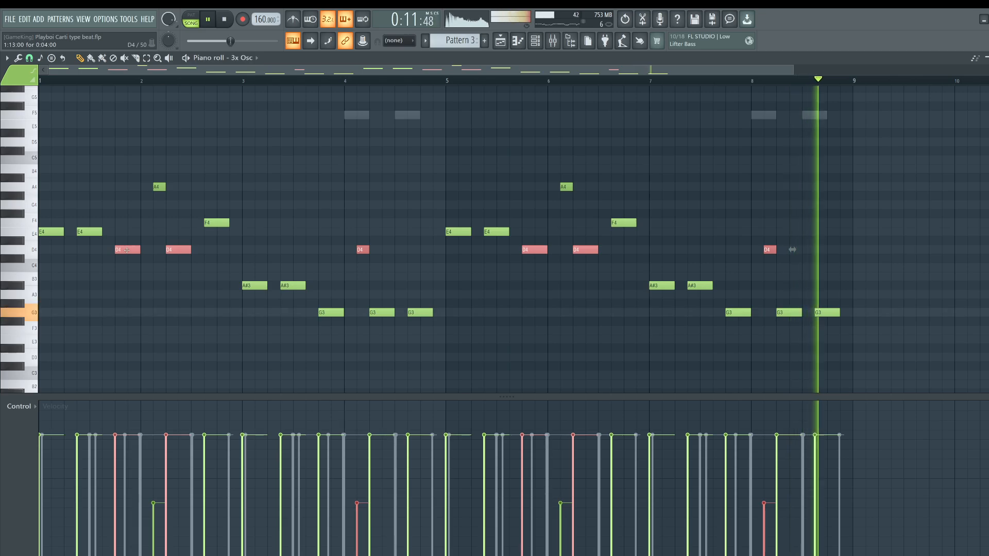
pyautogui.moveTo(127, 250); pyautogui.dragTo(127, 281)
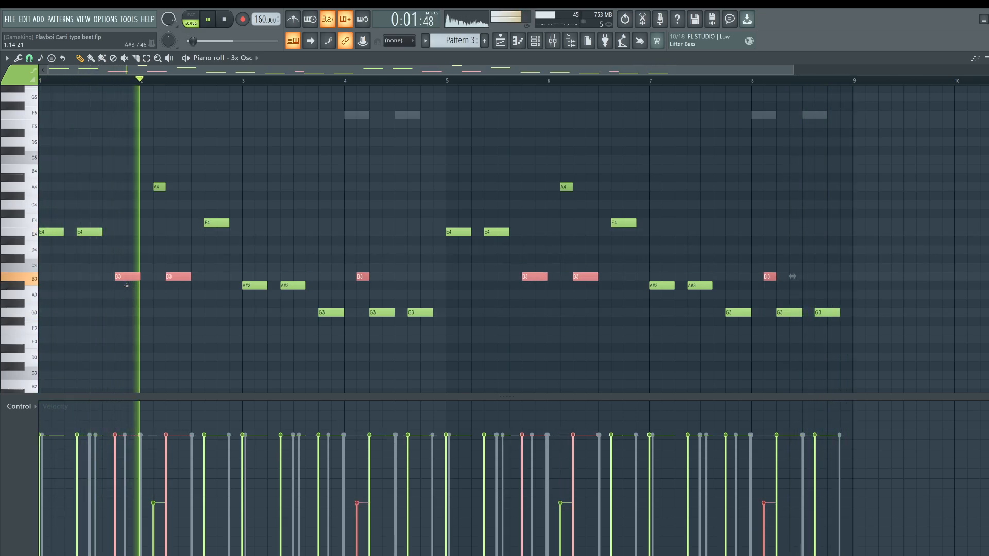
# - Raise the A#3 note pairs at the start of bars 3 and 7 by one semitone to B3
pyautogui.keyDown('ctrl'); pyautogui.click(216, 226); pyautogui.keyUp('ctrl')
pyautogui.moveTo(240, 274); pyautogui.dragTo(309, 291)
pyautogui.hotkey('shift', 'Up')
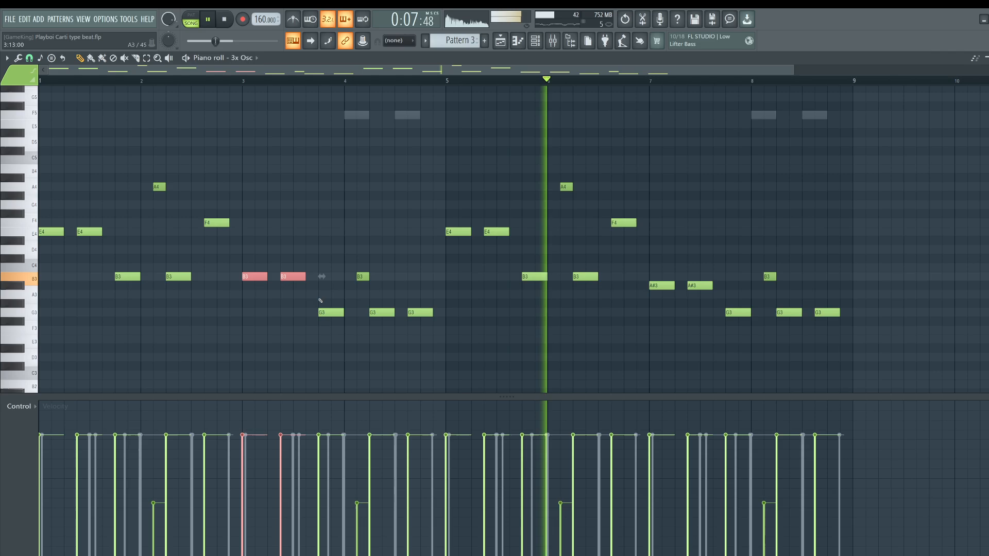
pyautogui.moveTo(631, 295); pyautogui.dragTo(724, 281)
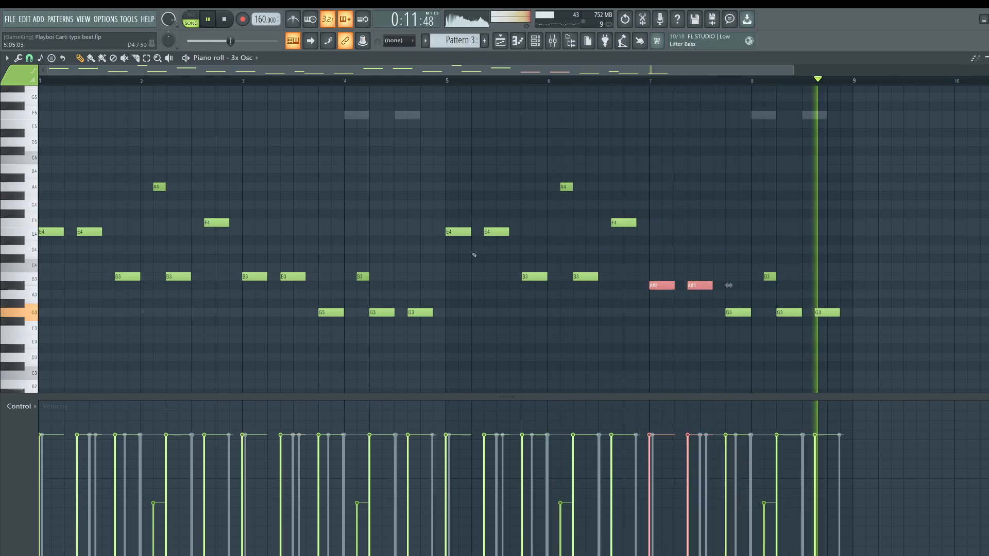
pyautogui.hotkey('shift', 'Up')
# - Move the 3x Osc B3 notes in bars 1, 2, 5 and 6 to D4 and replay the song
pyautogui.keyDown('ctrl'); pyautogui.click(83, 268); pyautogui.keyUp('ctrl')
pyautogui.press('space')
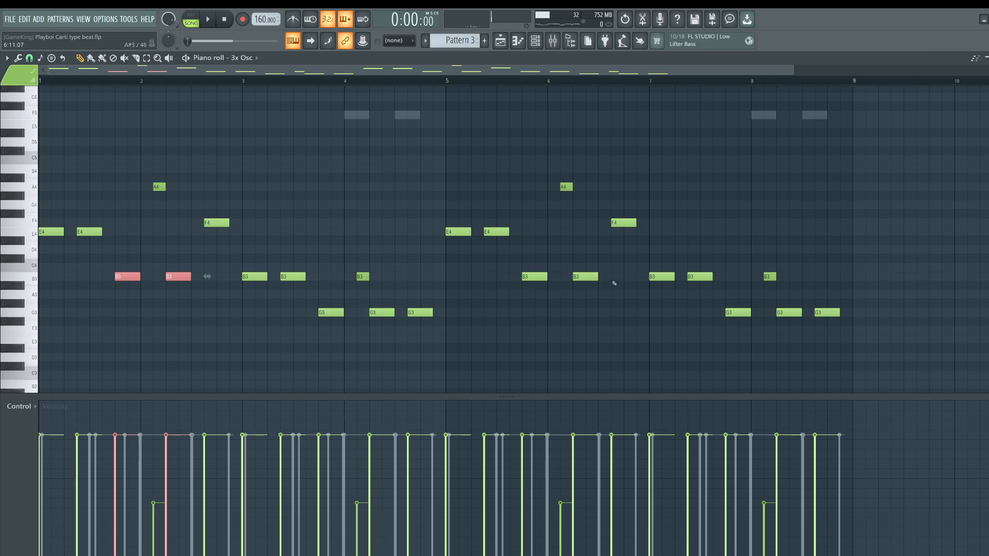
pyautogui.press('space')
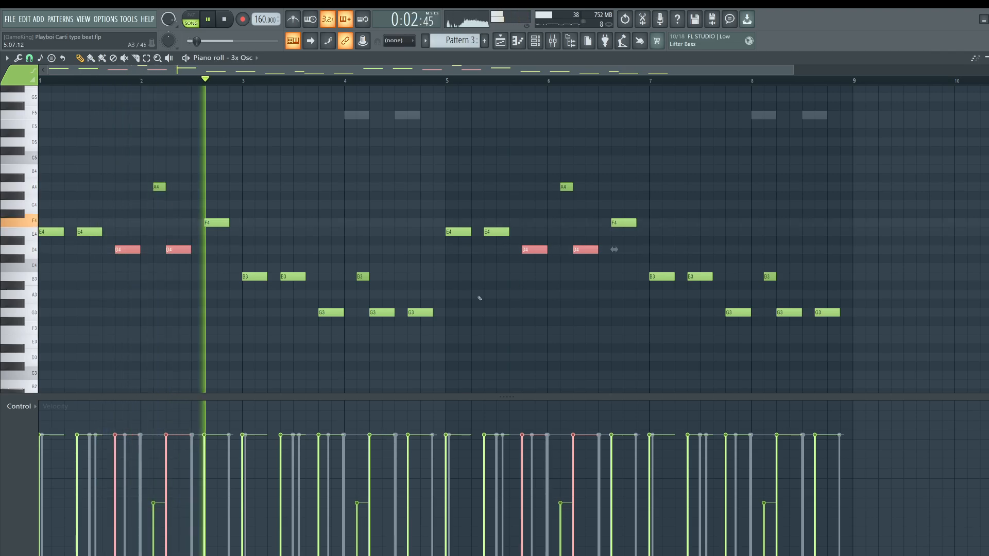
# - Lower the 3x Osc B3 note pairs at the start of bars 3 and 7 to A#3
pyautogui.moveTo(326, 273); pyautogui.dragTo(243, 284)
pyautogui.press('Down')
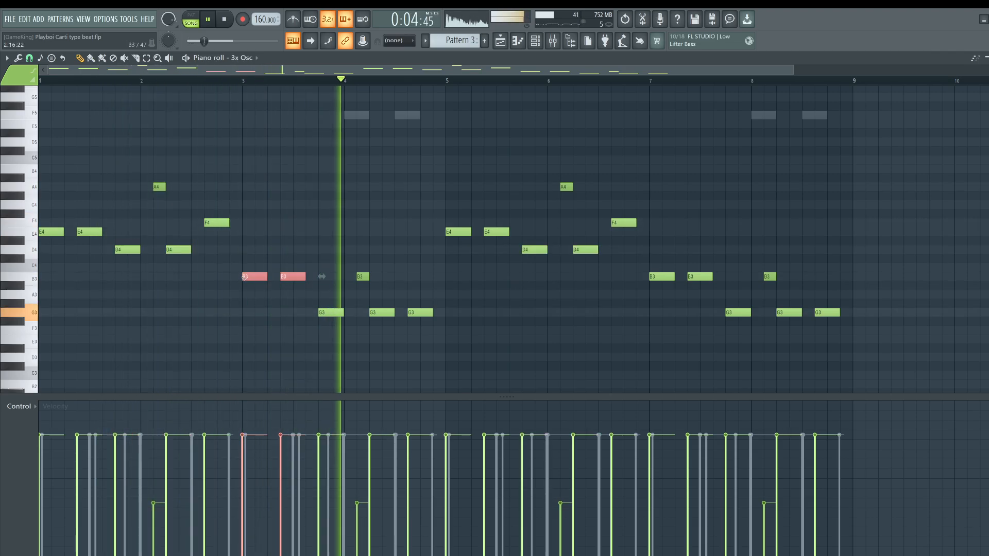
pyautogui.moveTo(672, 313); pyautogui.dragTo(719, 271)
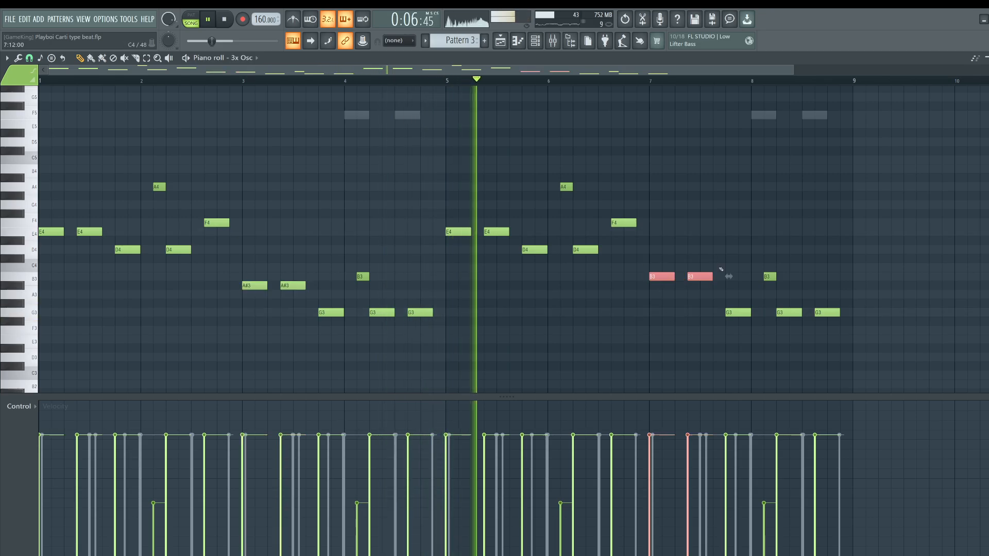
pyautogui.press('Down')
pyautogui.keyDown('ctrl'); pyautogui.click(721, 239); pyautogui.keyUp('ctrl')
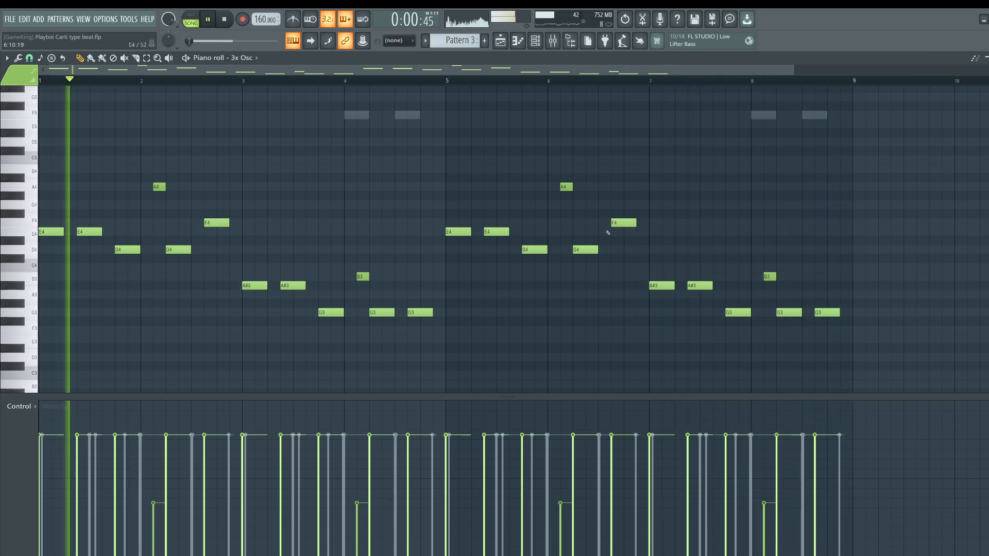
# - Lower the short A4 notes in bars 2 and 6 by one octave to A3
pyautogui.keyDown('ctrl'); pyautogui.click(160, 187); pyautogui.keyUp('ctrl')
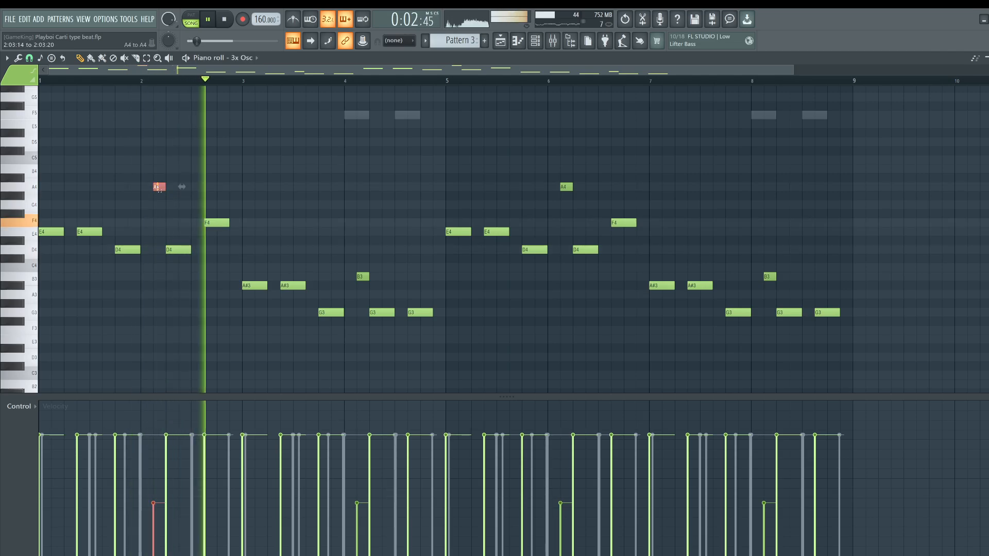
pyautogui.keyDown('ctrl'); pyautogui.click(566, 187); pyautogui.keyUp('ctrl')
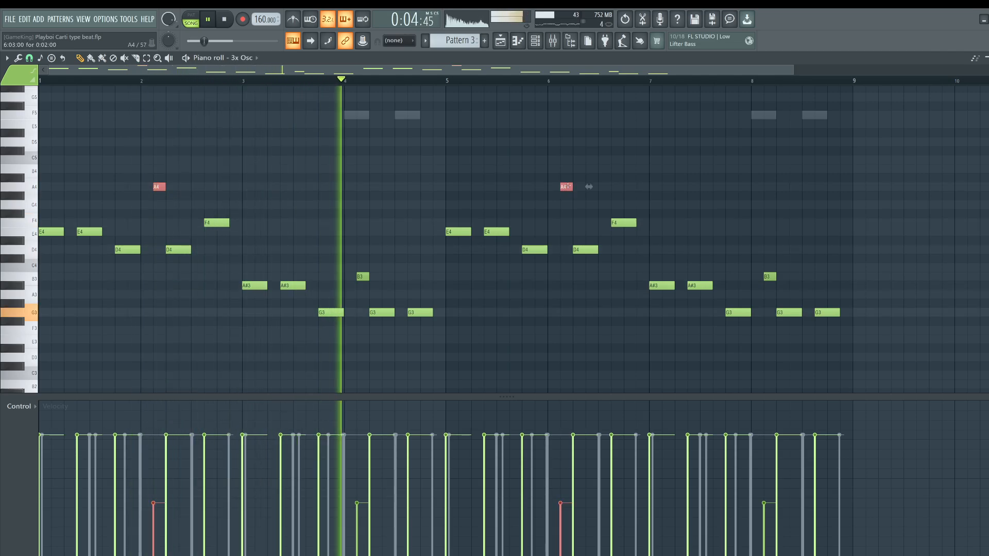
pyautogui.hotkey('ctrl', 'x')
pyautogui.hotkey('ctrl', 'z')
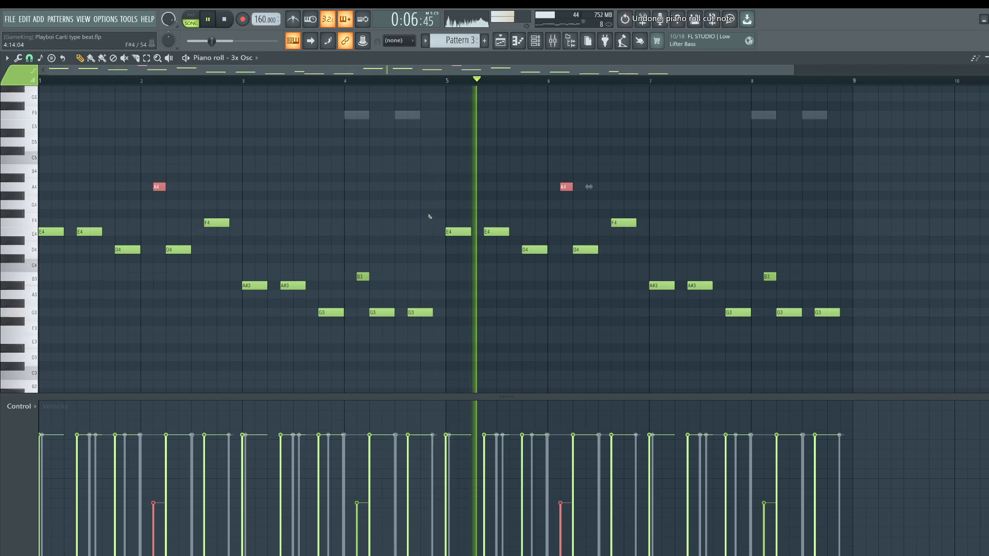
pyautogui.hotkey('ctrl', 'Down')
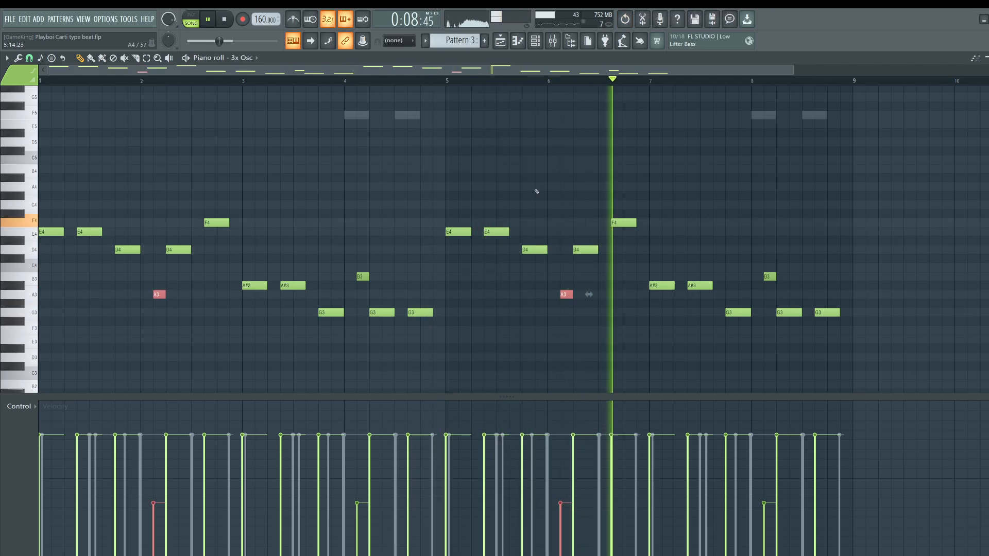
pyautogui.hotkey('ctrl', 'd')
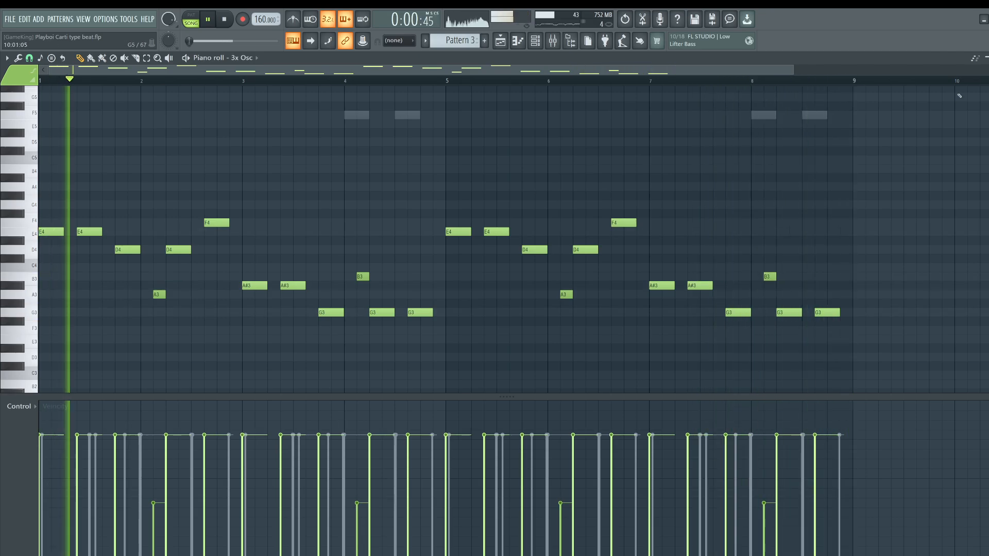
# - Close the piano roll, transpose Pattern 3 down six semitones and replay bars 1 to 8
pyautogui.click(988, 57)
pyautogui.click(543, 62)
pyautogui.press('F9')
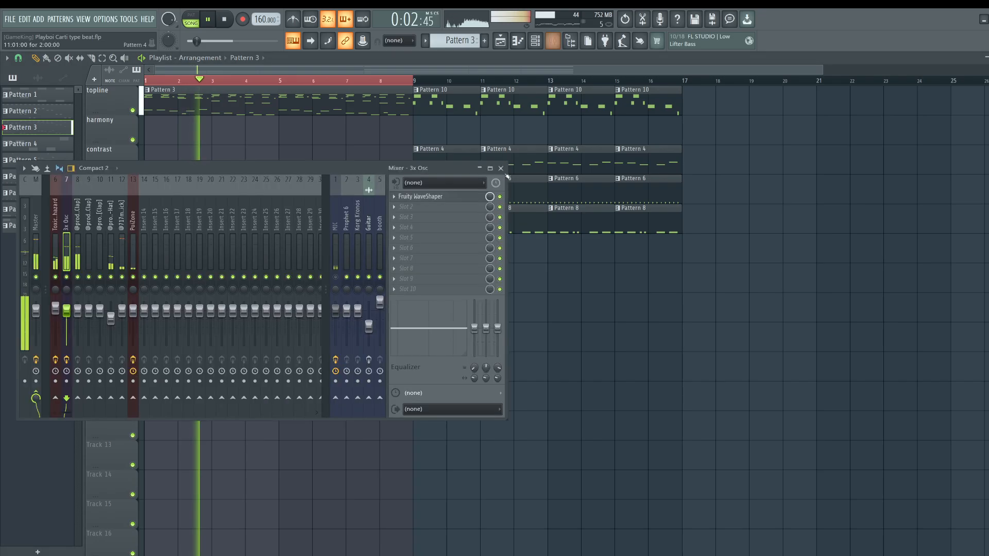
pyautogui.press('F9')
pyautogui.rightClick(47, 132)
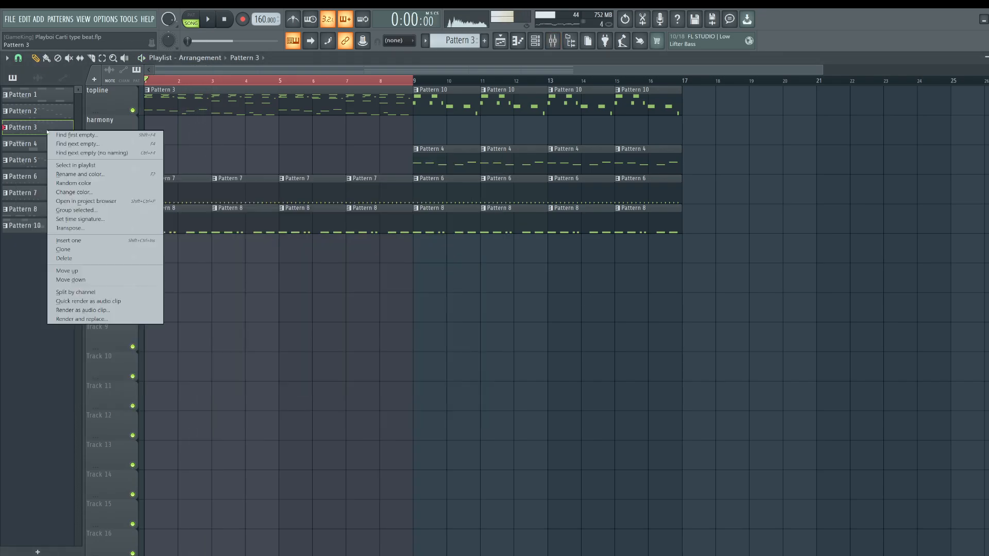
pyautogui.click(70, 227)
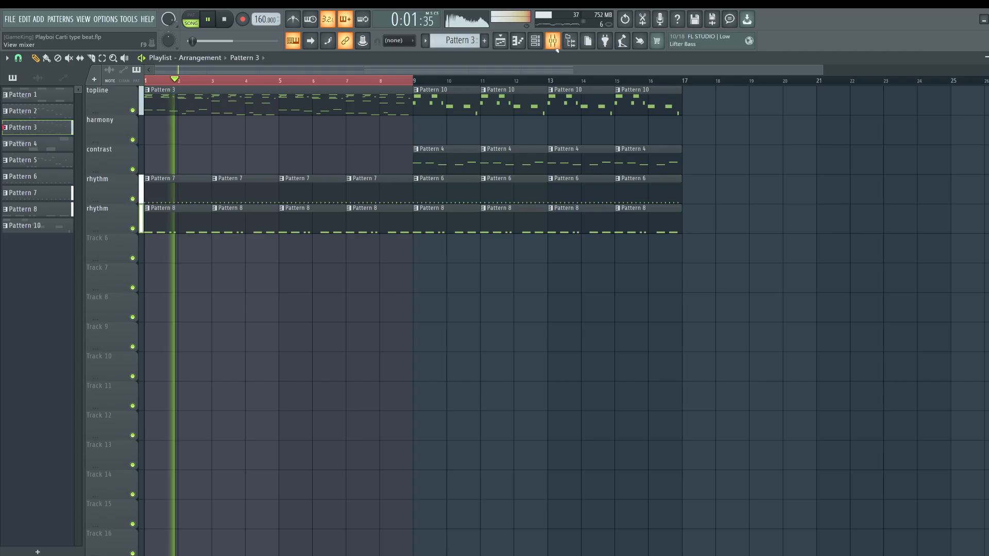
# - Reopen the 3x Osc notes of Pattern 3, lower all G#3 notes to F3 and replay the song
pyautogui.click(554, 45)
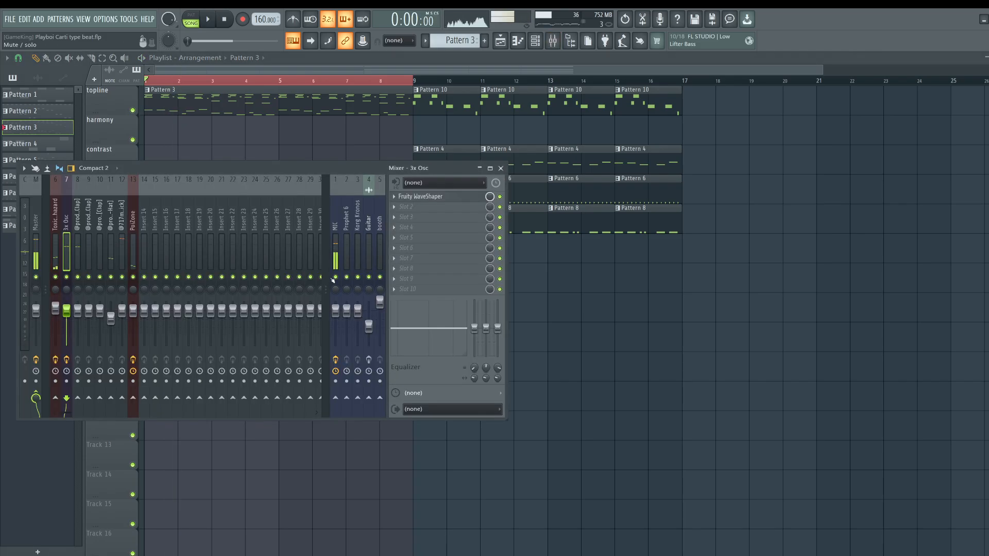
pyautogui.press('F9')
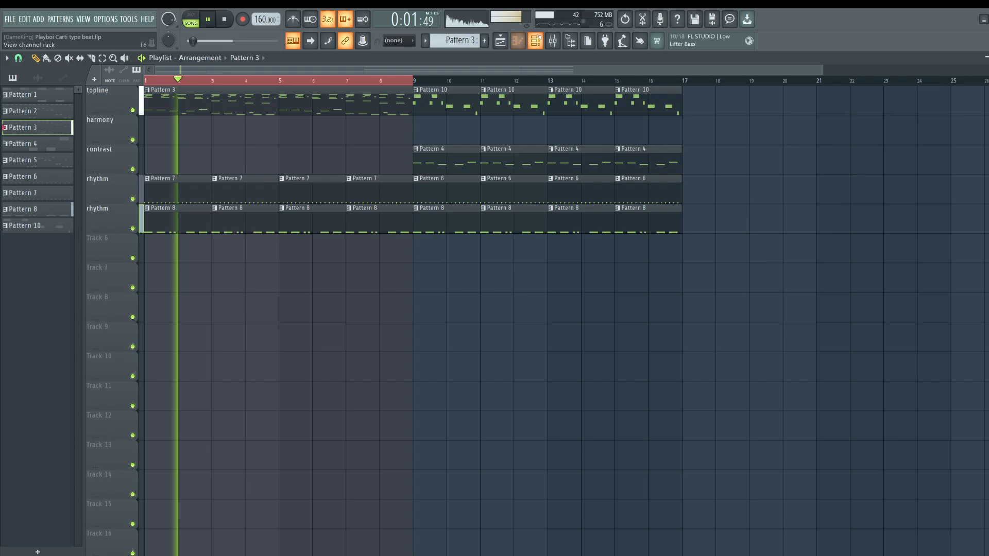
pyautogui.press('F6')
pyautogui.click(232, 128)
pyautogui.press('space')
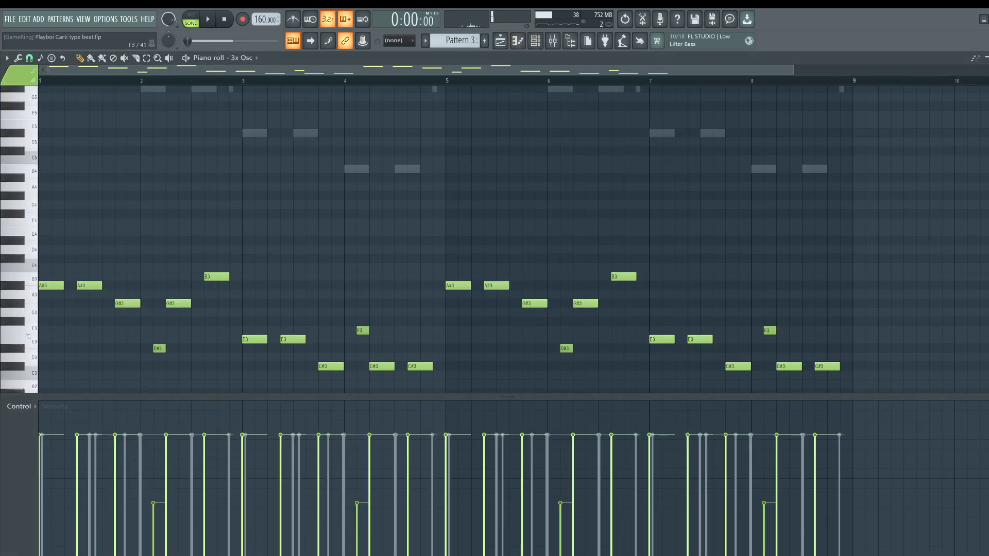
pyautogui.click(17, 307)
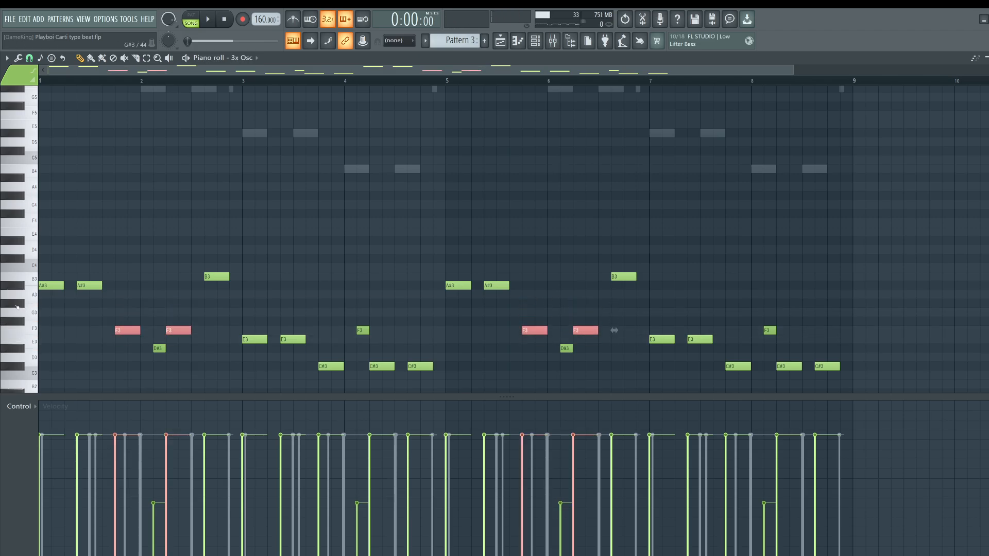
pyautogui.press('space')
# - Delete the short D#3 note in bar 2 and all 3x Osc notes from bar 3 onward
pyautogui.scroll(-2, 159, 309)
pyautogui.rightClick(159, 294)
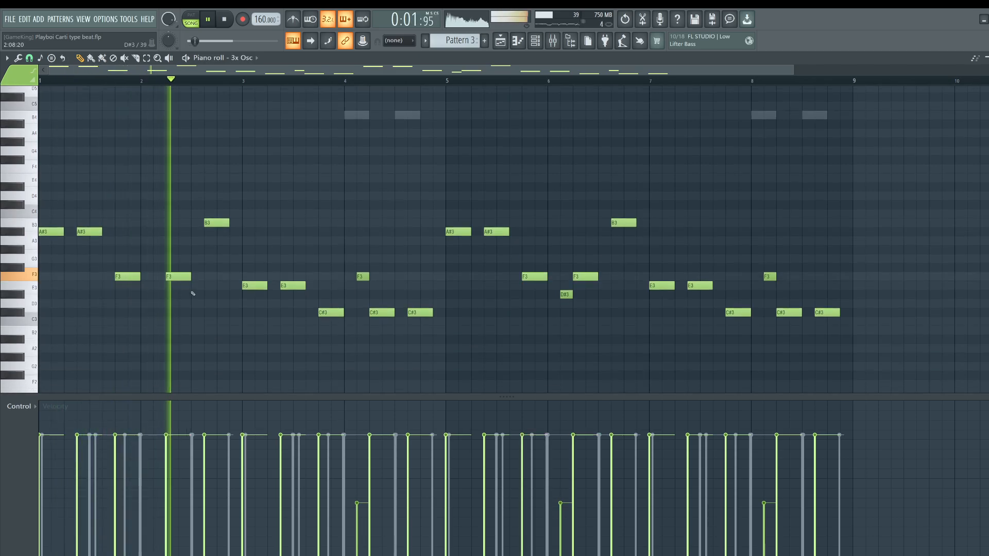
pyautogui.keyDown('ctrl'); pyautogui.click(216, 223); pyautogui.keyUp('ctrl')
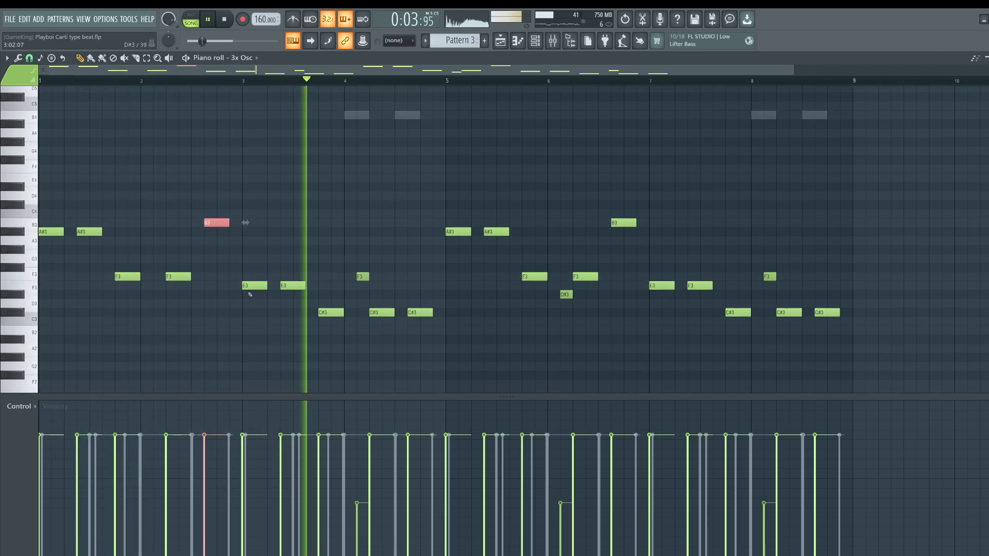
pyautogui.moveTo(248, 293); pyautogui.dragTo(295, 272)
pyautogui.moveTo(867, 352); pyautogui.dragTo(247, 159)
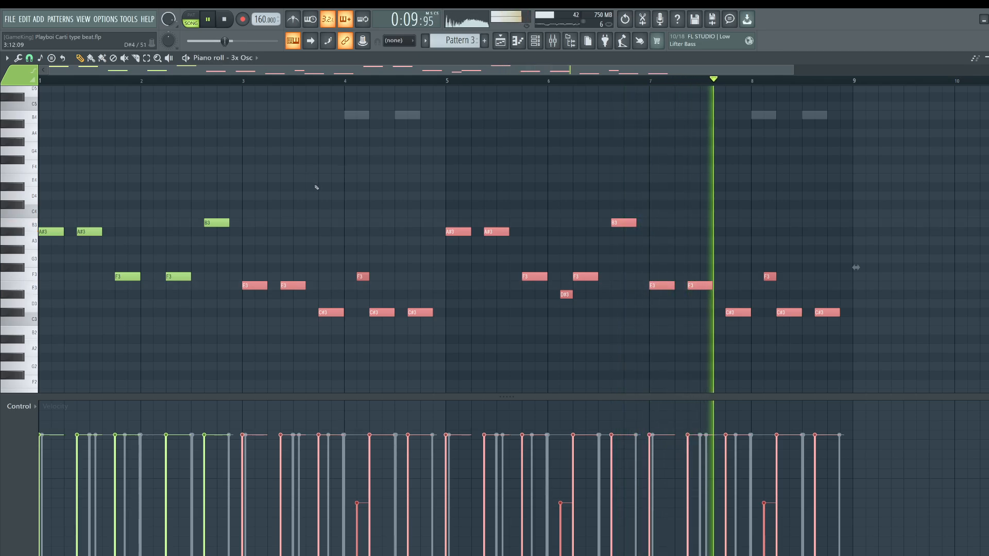
pyautogui.press('Delete')
# - Duplicate the notes of bars 1 and 2 into bars 3 and 4 and raise the copied F3 notes to F#3
pyautogui.moveTo(307, 343); pyautogui.dragTo(40, 174)
pyautogui.moveTo(91, 234); pyautogui.dragTo(255, 254)
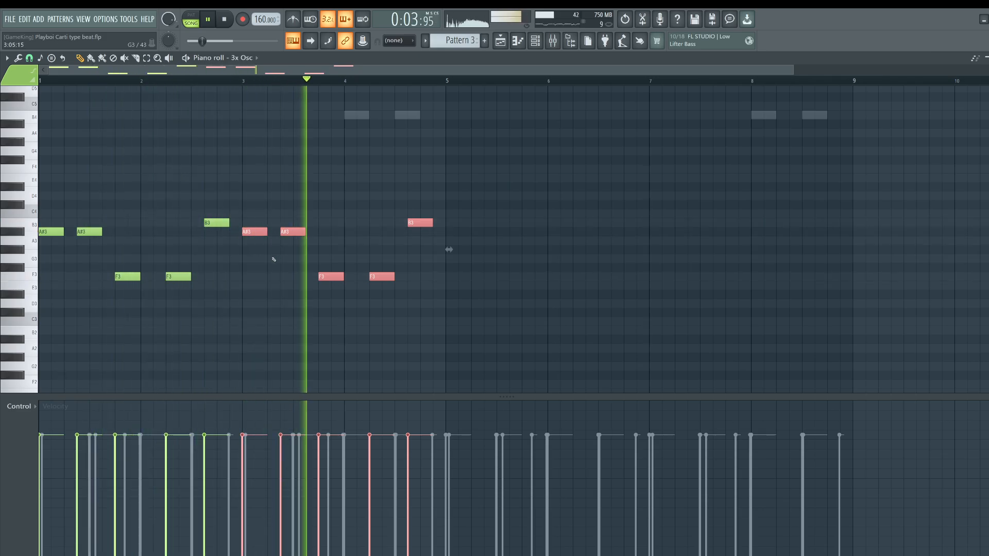
pyautogui.moveTo(328, 274); pyautogui.dragTo(398, 280)
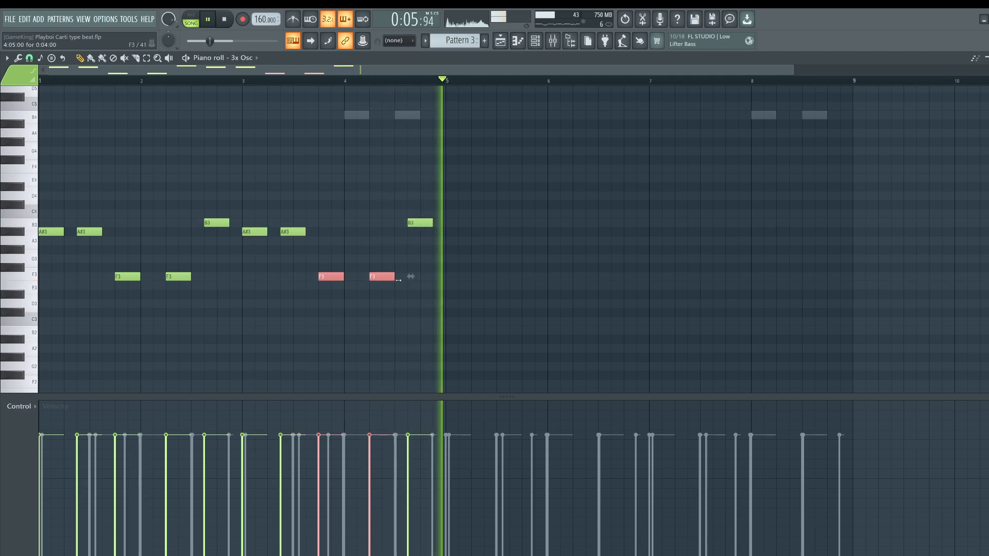
pyautogui.hotkey('shift', 'Up')
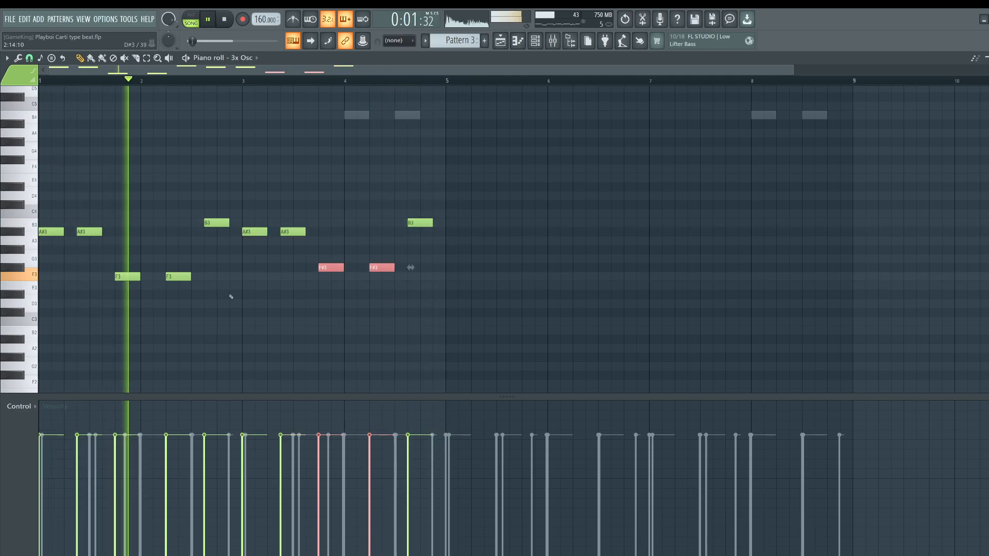
pyautogui.hotkey('ctrl', 'd')
# - Try the 3x Osc melody one octave higher, return it to its previous octave and restart playback
pyautogui.hotkey('ctrl', 'Up')
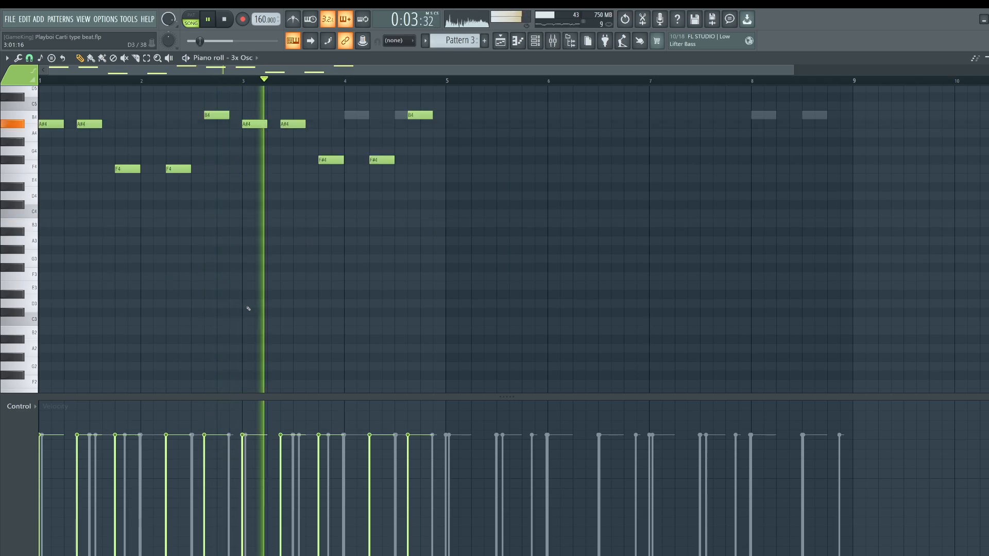
pyautogui.click(331, 161)
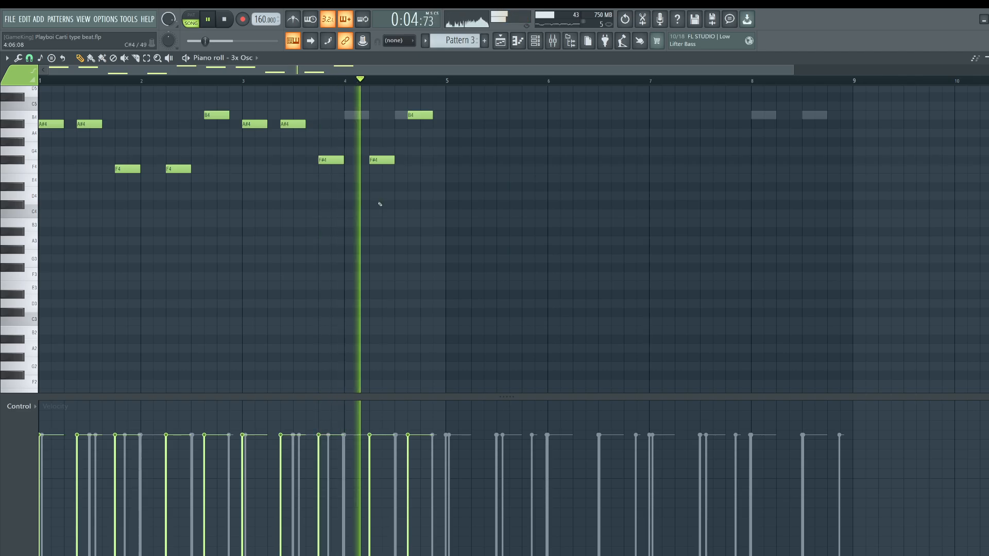
pyautogui.hotkey('ctrl', 'Down')
pyautogui.press('space')
pyautogui.press('space')
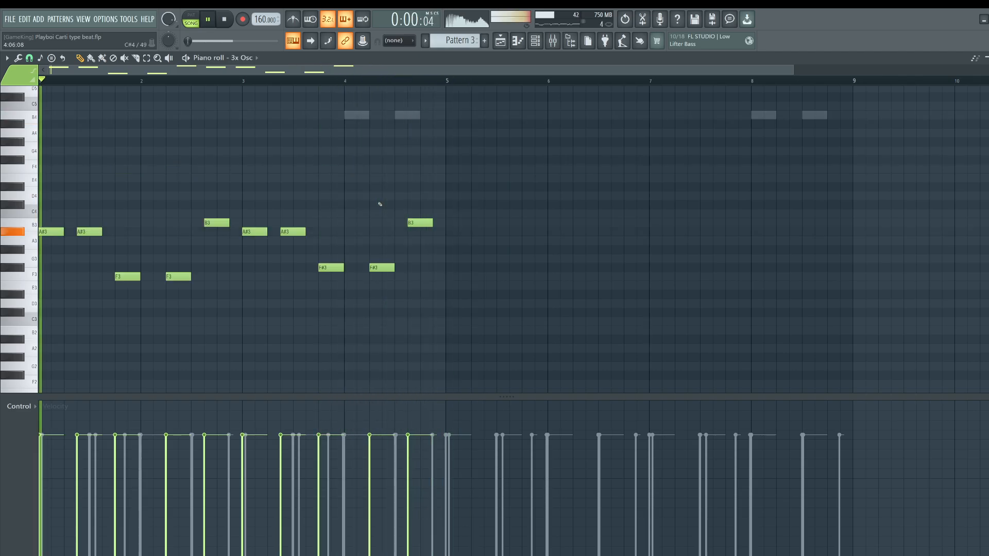
# - Reopen the 3x Osc piano roll and duplicate the melody of bars 1 to 4 into bars 5 to 8
pyautogui.click(500, 41)
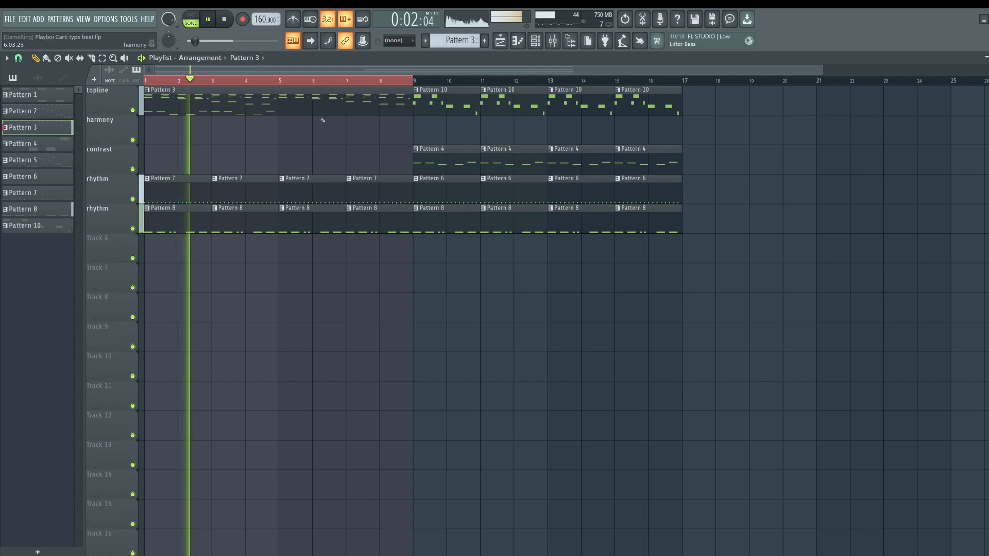
pyautogui.press('F6')
pyautogui.click(336, 132)
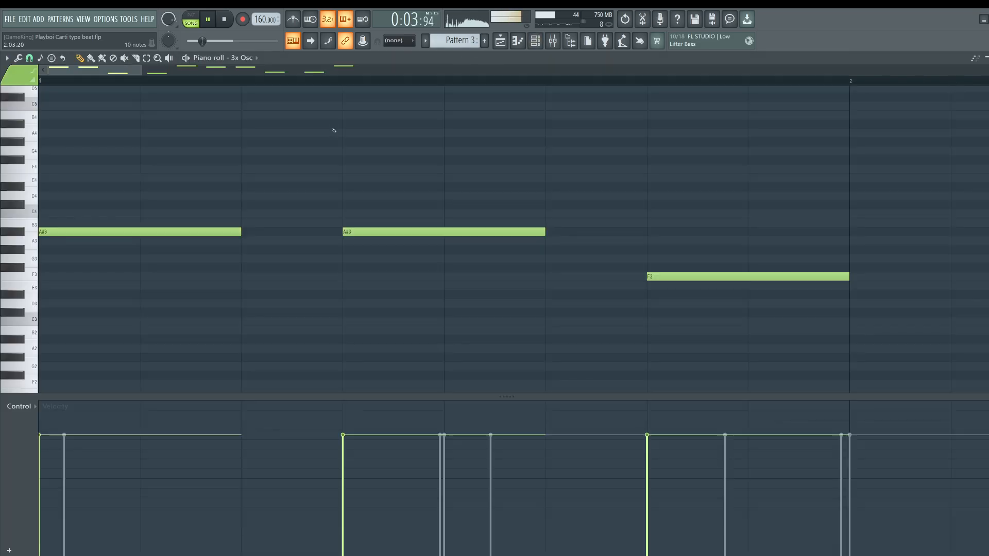
pyautogui.hotkey('ctrl', 'a')
pyautogui.hotkey('ctrl', 'b')
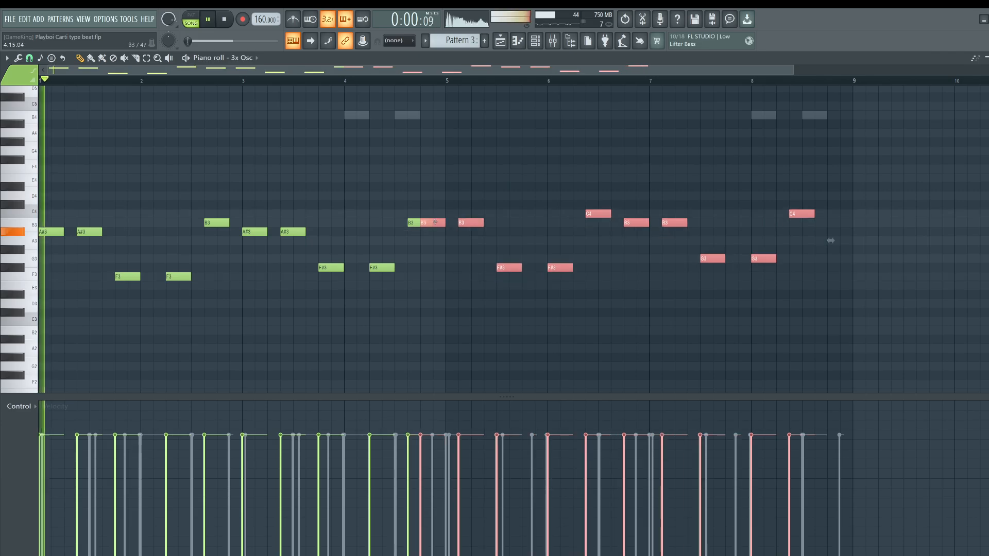
pyautogui.keyDown('ctrl'); pyautogui.click(469, 186); pyautogui.keyUp('ctrl')
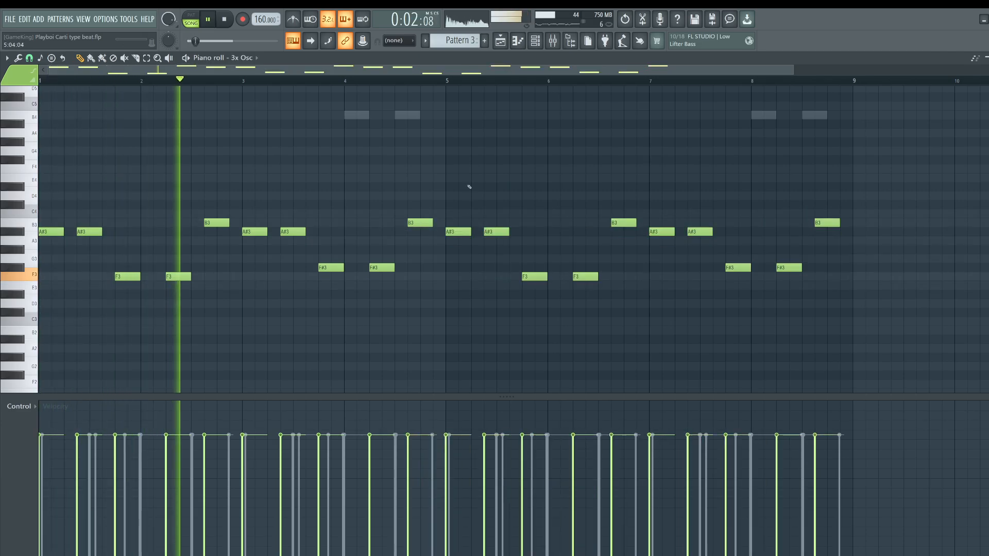
# - Check the cut group settings of the joker Kick channel and close its window
pyautogui.click(536, 42)
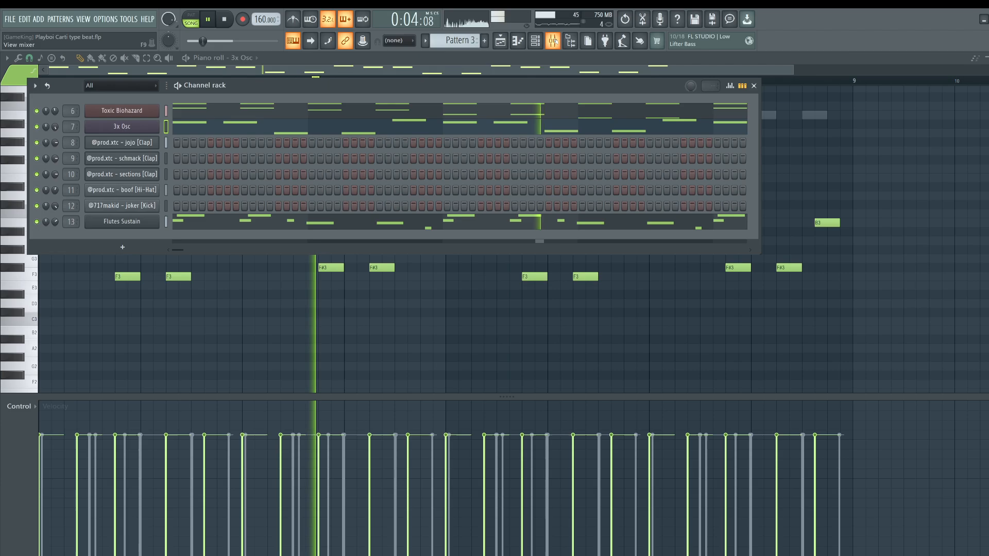
pyautogui.click(122, 206)
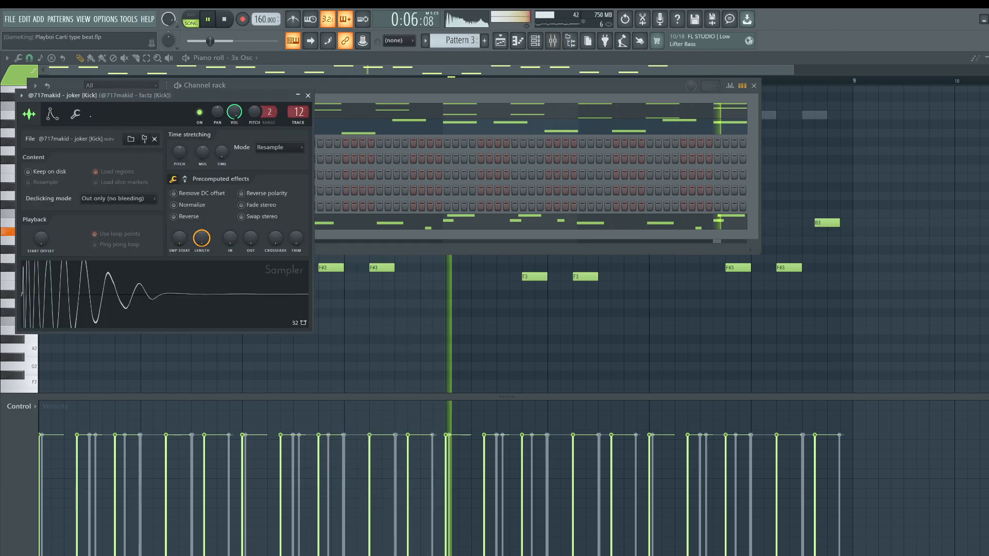
pyautogui.click(78, 115)
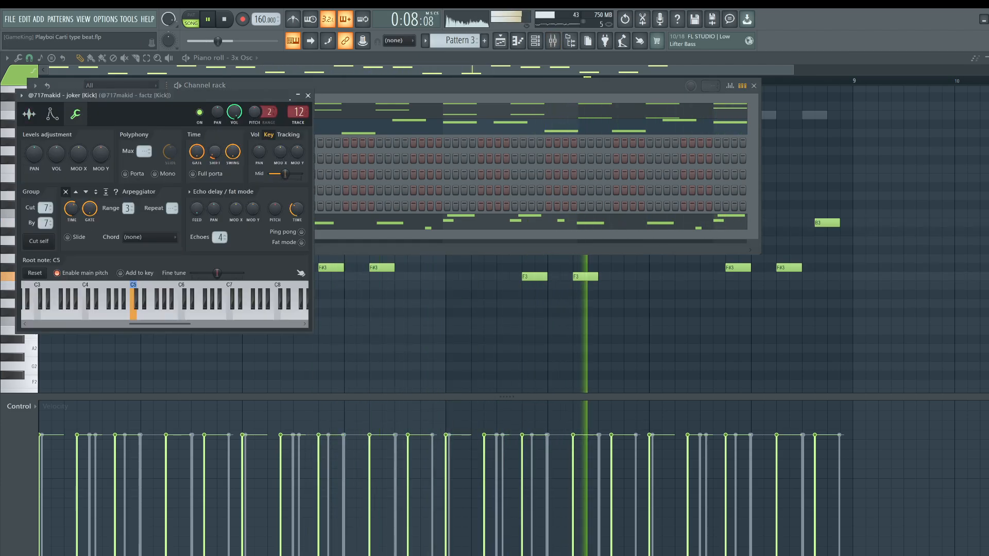
pyautogui.click(309, 94)
pyautogui.rightClick(894, 178)
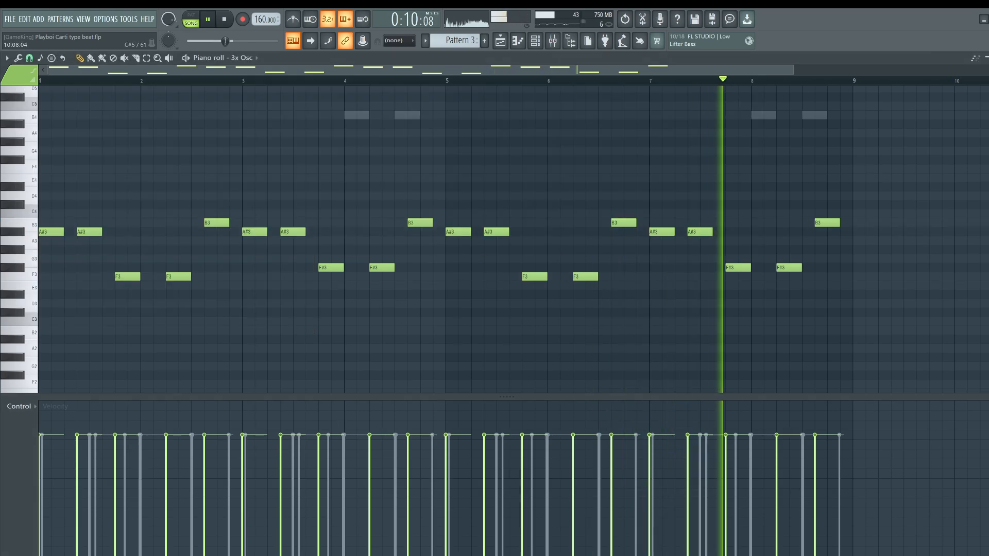
# - Close the piano roll and open the cut group settings of the boof Hi-Hat channel
pyautogui.click(988, 58)
pyautogui.click(753, 85)
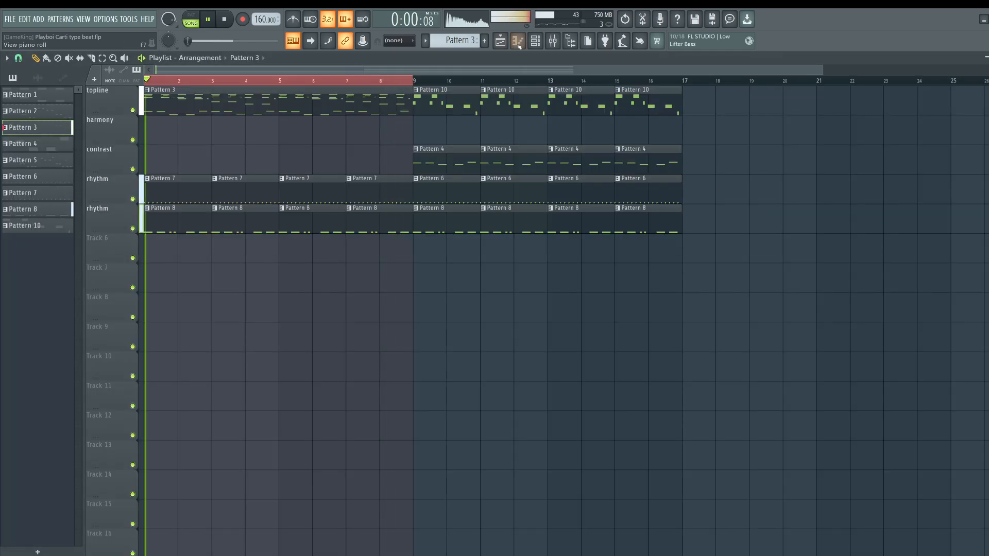
pyautogui.click(535, 41)
pyautogui.click(129, 190)
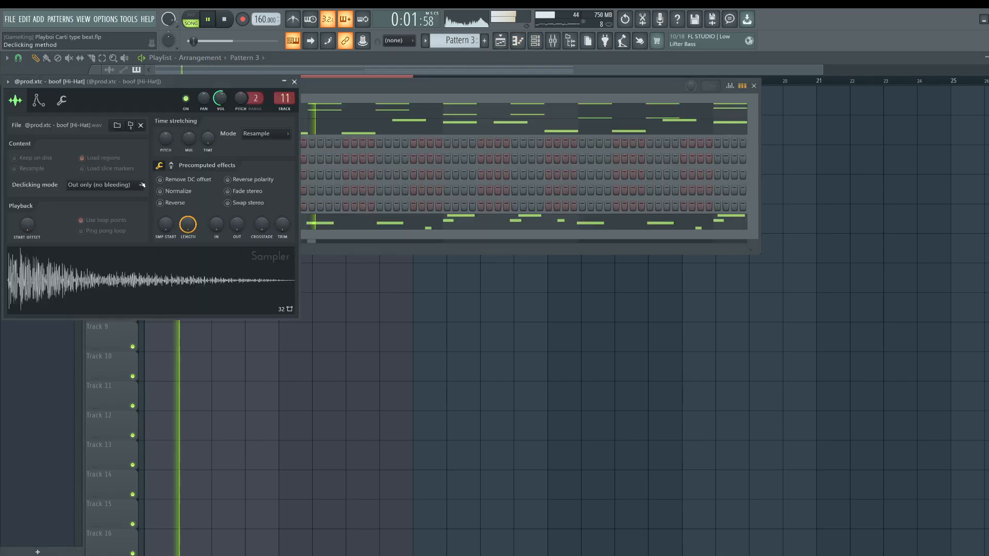
pyautogui.click(60, 108)
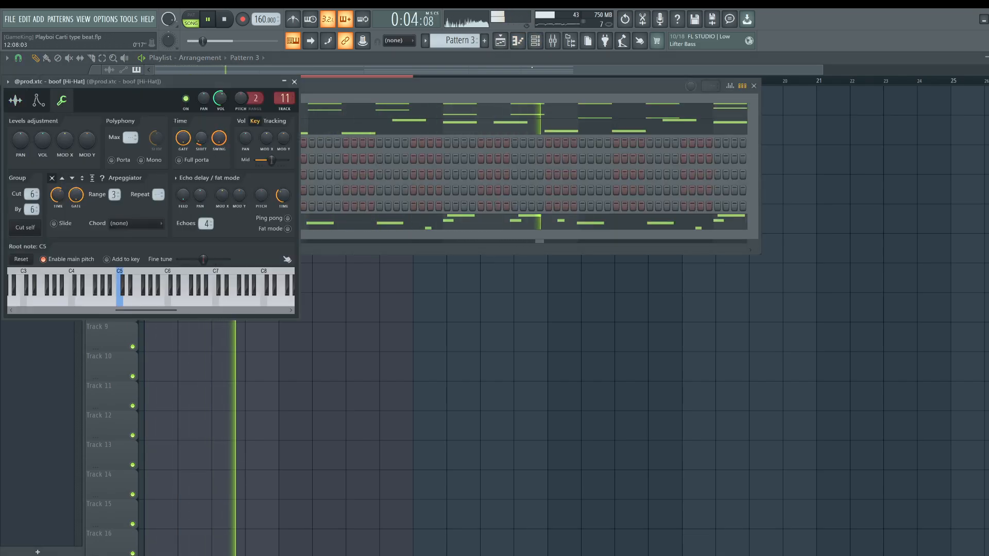
# - Clear the open windows, bring up the channel rack and mixer, and look over the Toxic Biohazard synth settings
pyautogui.click(551, 46)
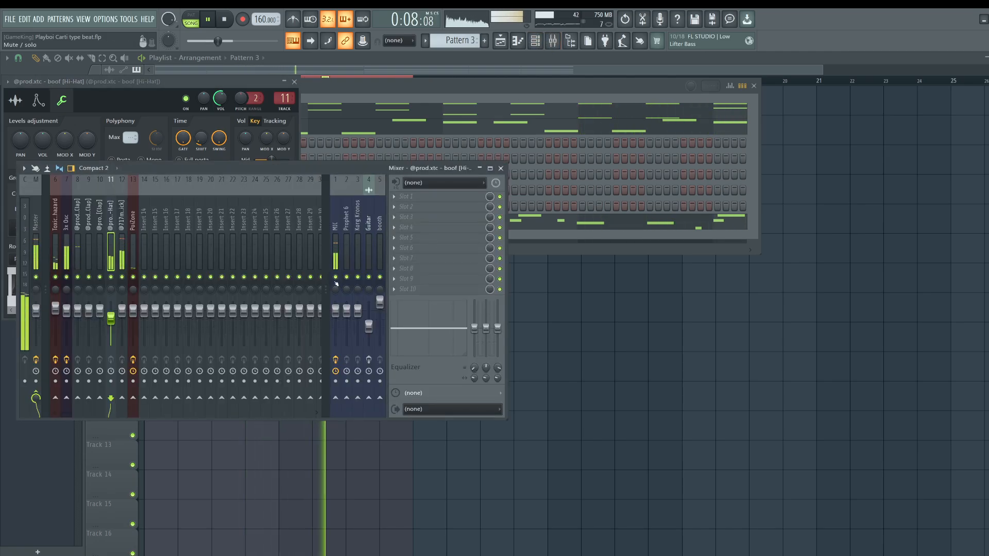
pyautogui.press('F12')
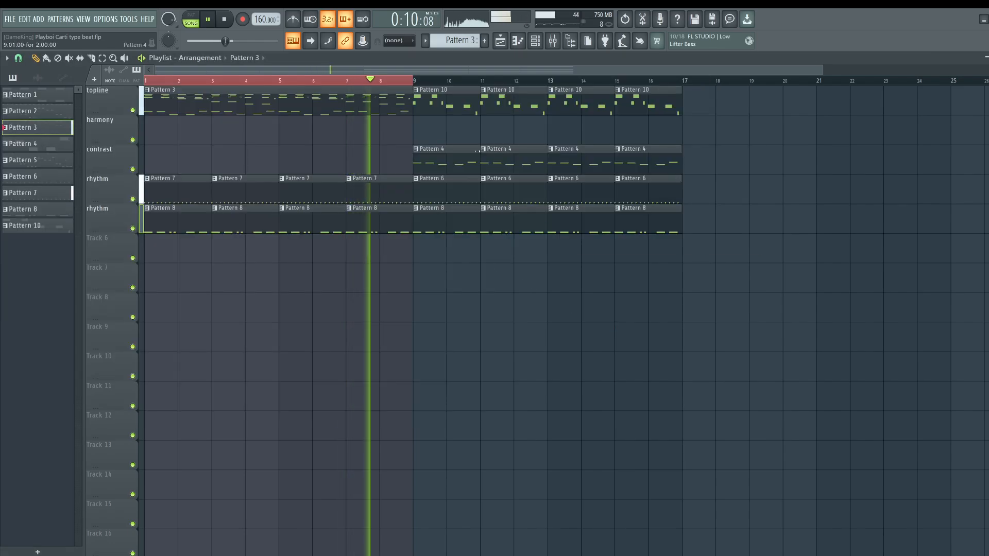
pyautogui.click(535, 41)
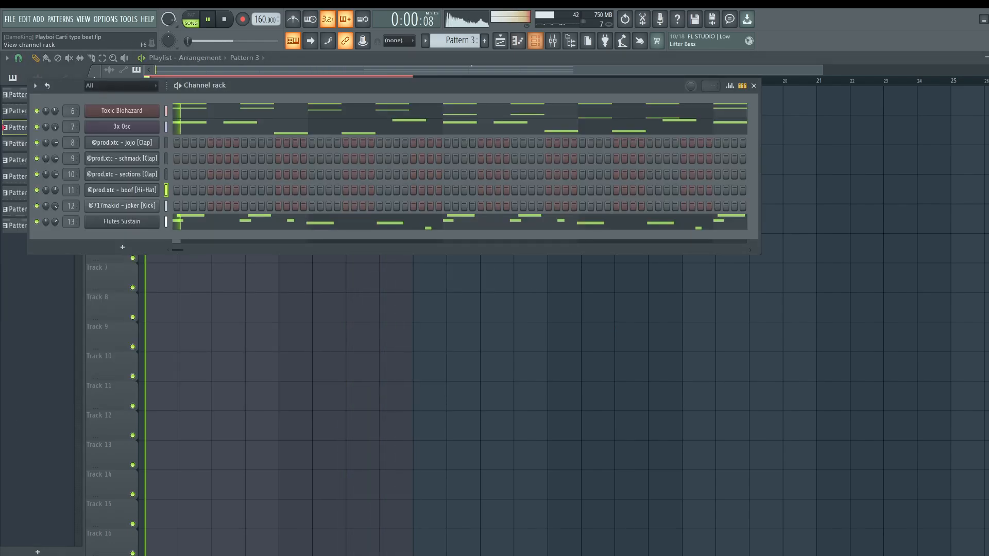
pyautogui.click(559, 44)
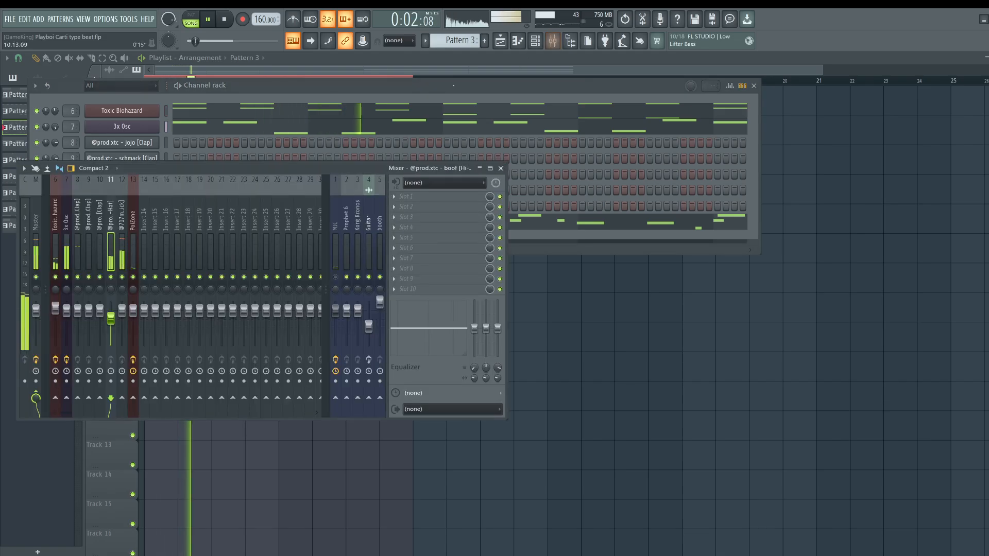
pyautogui.click(133, 110)
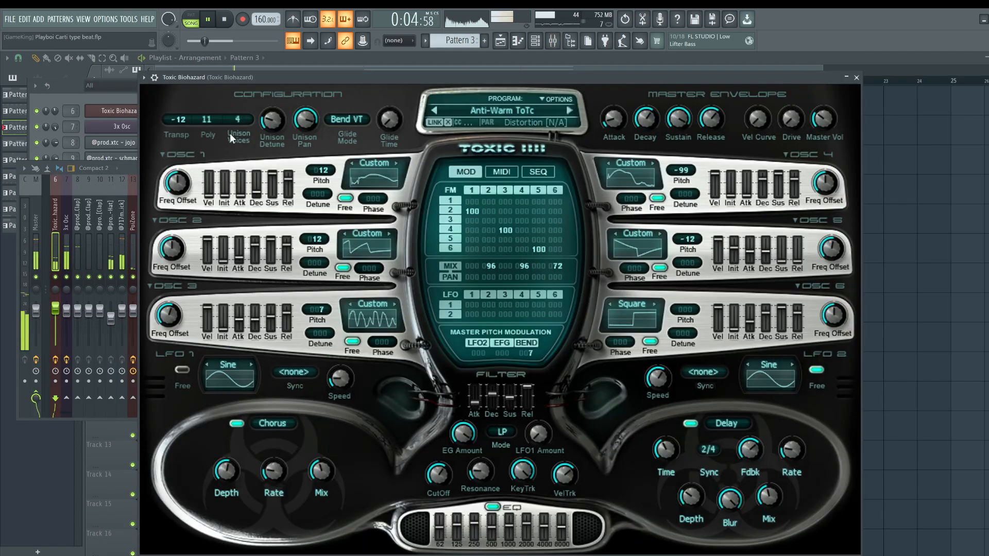
pyautogui.click(856, 78)
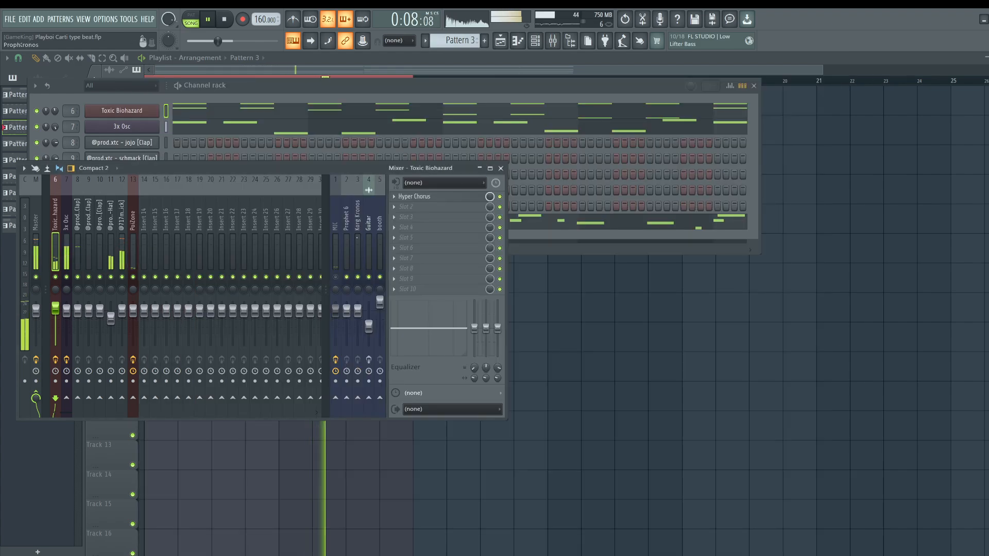
# - Bring up the channel rack and mixer again over the playlist and select the Master mixer track
pyautogui.click(558, 265)
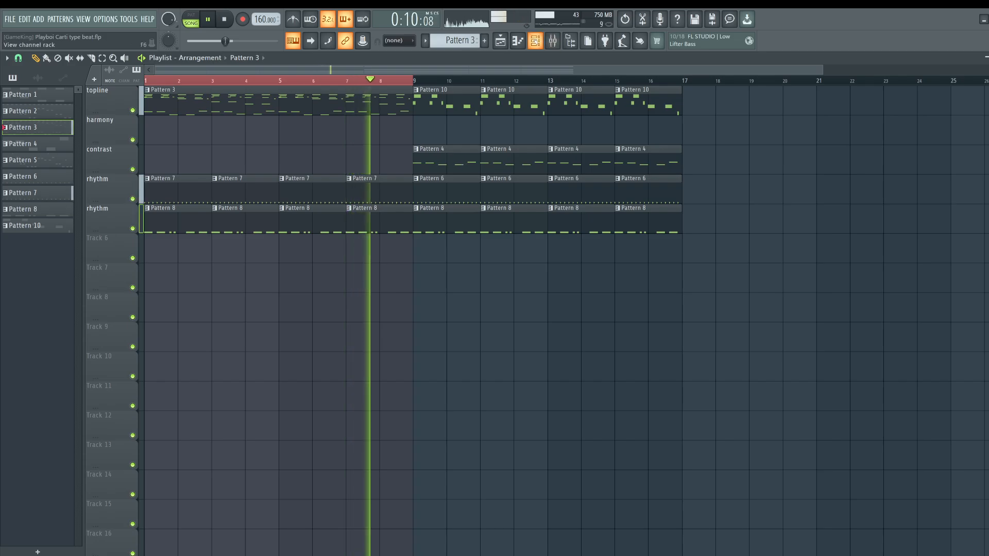
pyautogui.click(535, 40)
pyautogui.click(552, 46)
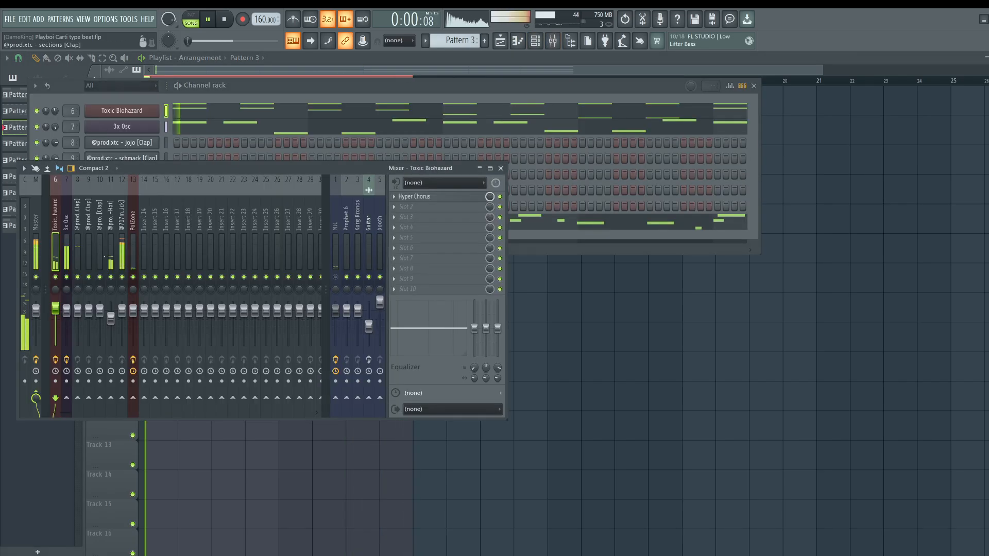
pyautogui.click(43, 248)
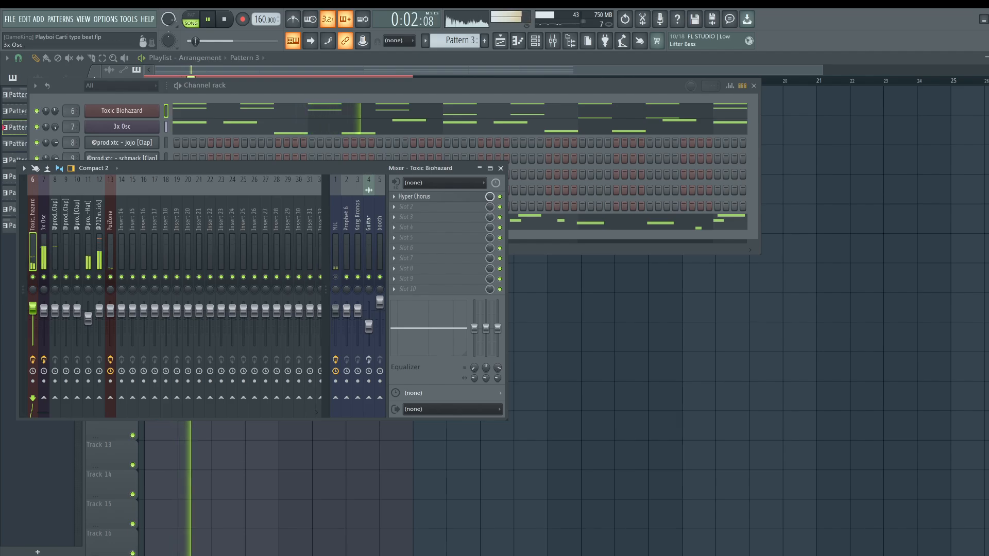
pyautogui.click(26, 245)
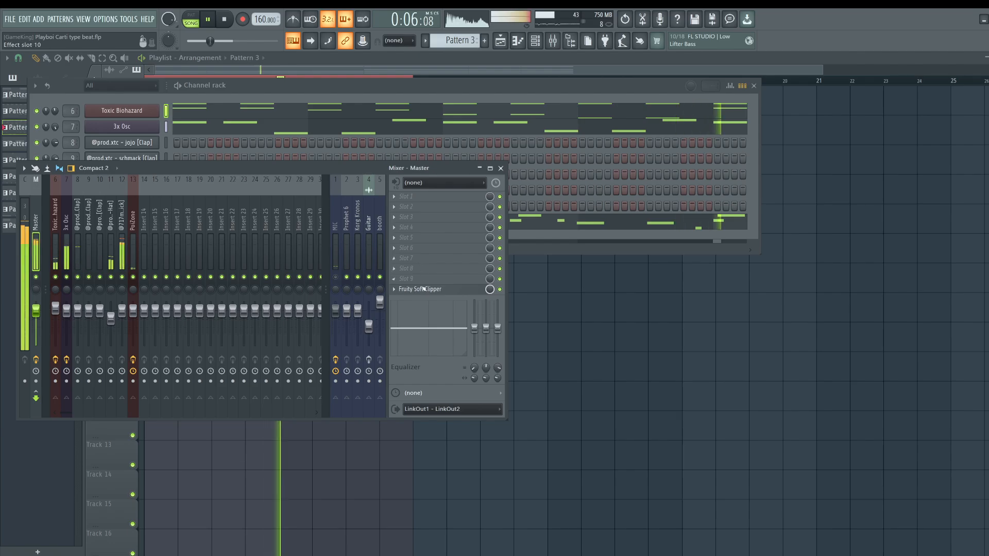
# - Add Fruity WaveShaper to the Master track with a slightly raised curve and move Fruity Soft Clipper to effect slot 2
pyautogui.click(428, 207)
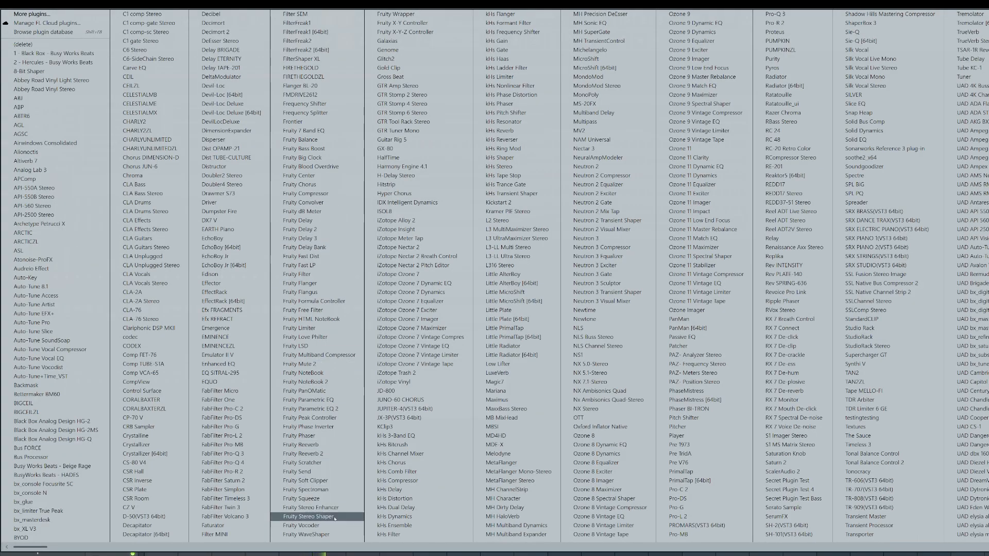
pyautogui.click(332, 535)
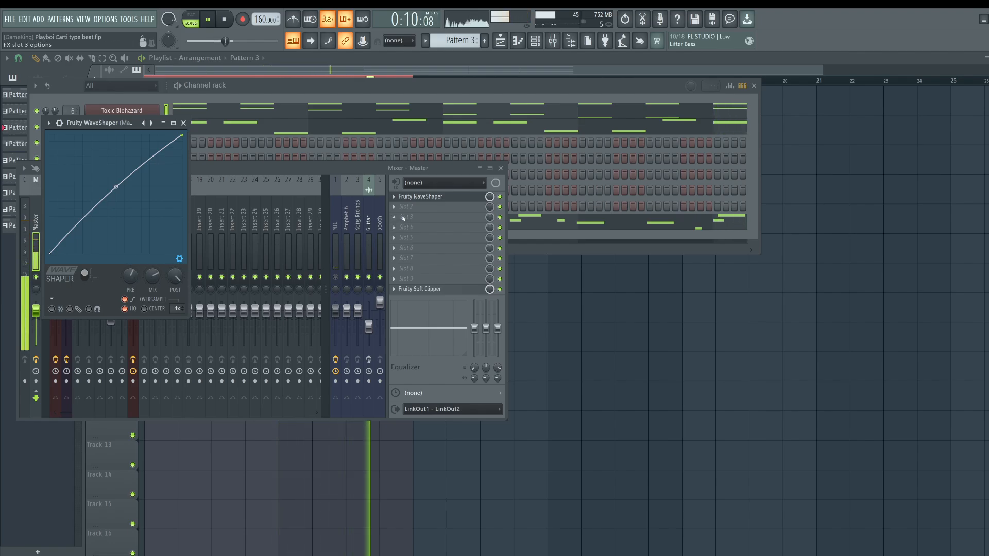
pyautogui.moveTo(417, 289); pyautogui.dragTo(425, 208)
# - Load MD4HD into effect slot 3 of the Master track and set its Normalizer Gain to 0.0 dB
pyautogui.click(418, 221)
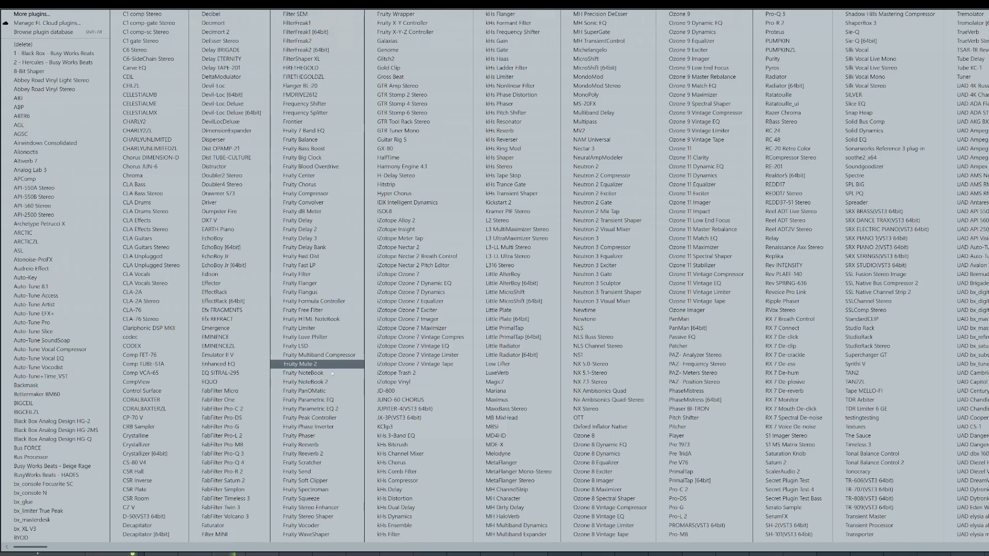
pyautogui.click(512, 436)
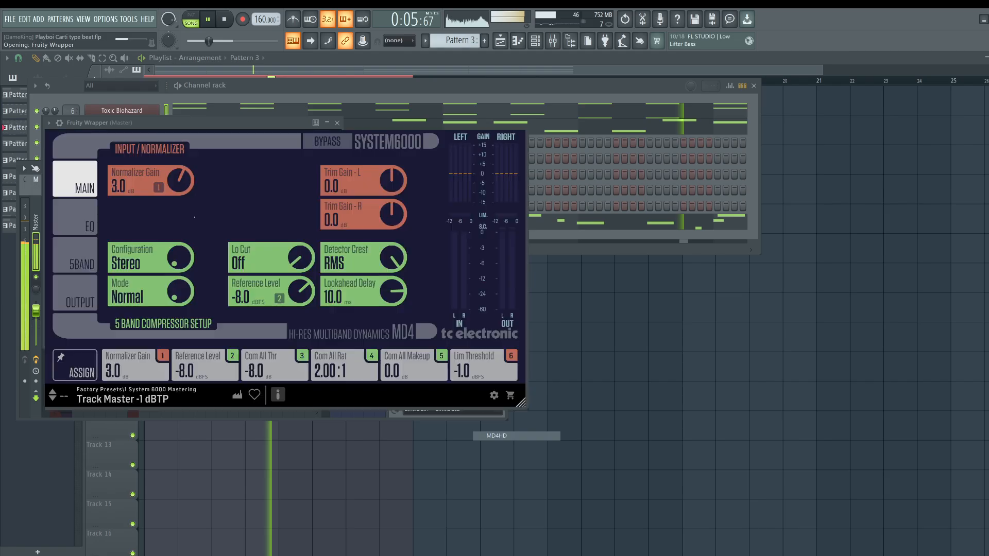
pyautogui.click(113, 185)
pyautogui.write('0')
pyautogui.press('Return')
# - Lower the MD4HD five-band compressor's overall threshold to -11.5 dB, the high-mid threshold to -15.5 dB and the high threshold to -18.5 dB
pyautogui.click(83, 254)
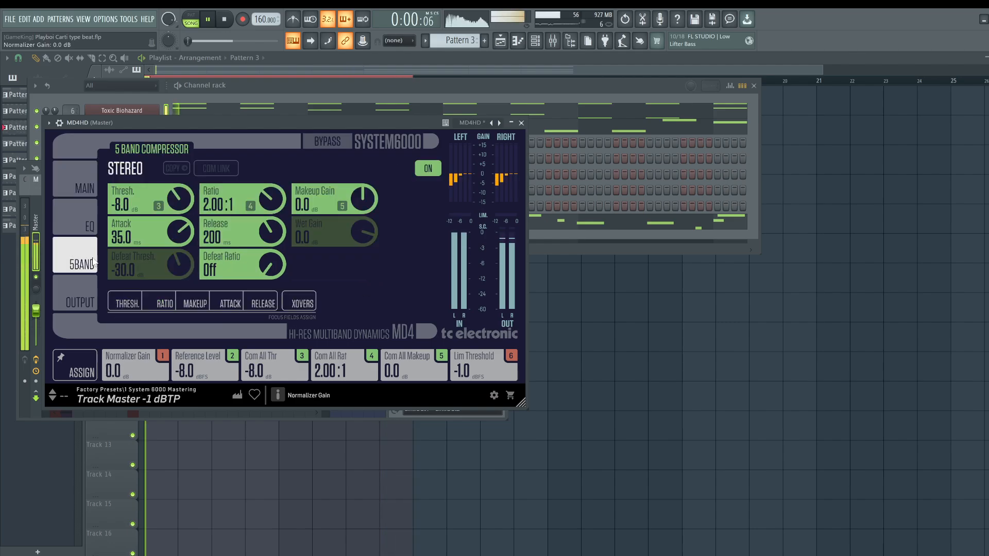
pyautogui.click(143, 305)
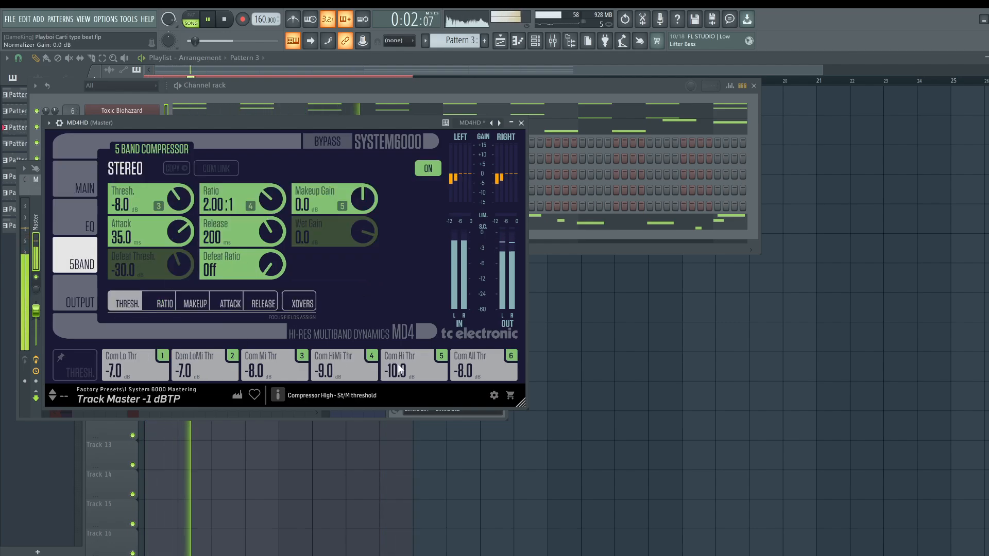
pyautogui.moveTo(177, 195); pyautogui.dragTo(179, 213)
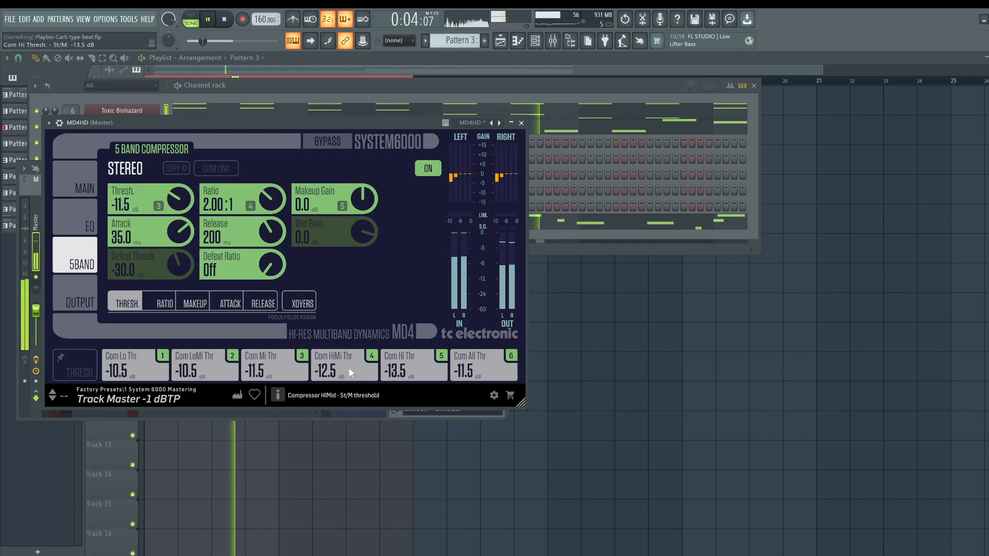
pyautogui.moveTo(338, 365); pyautogui.dragTo(337, 376)
pyautogui.moveTo(397, 367); pyautogui.dragTo(402, 376)
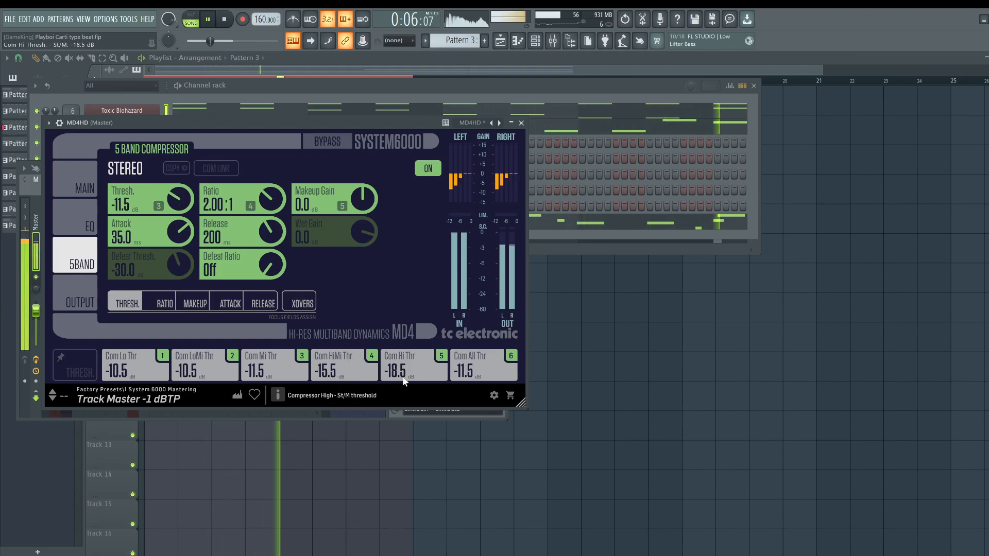
# - Raise the compressor's low threshold to 0.0 dB and low-mid threshold to 0.5 dB, and lower the overall threshold to -17.0 dB
pyautogui.moveTo(131, 369); pyautogui.dragTo(131, 358)
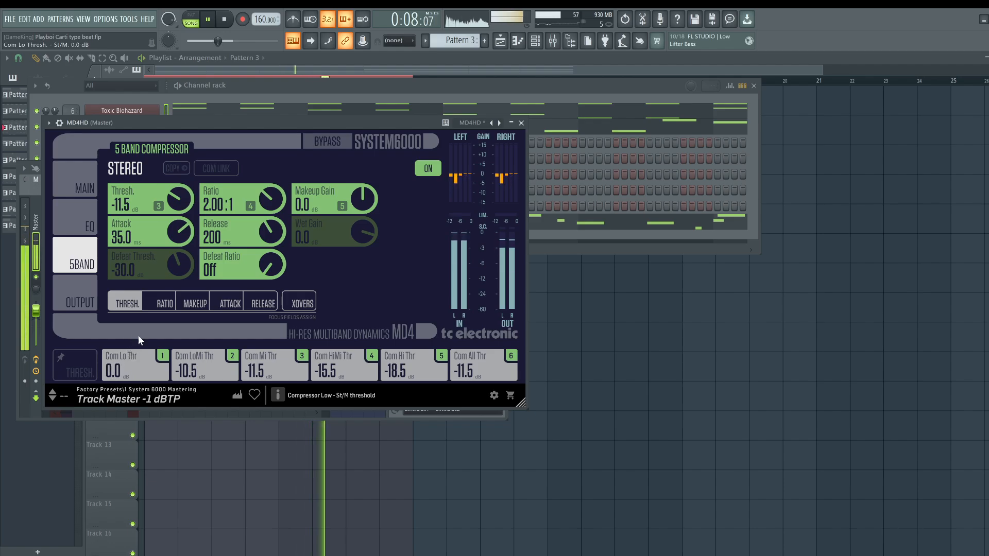
pyautogui.moveTo(199, 355); pyautogui.dragTo(207, 335)
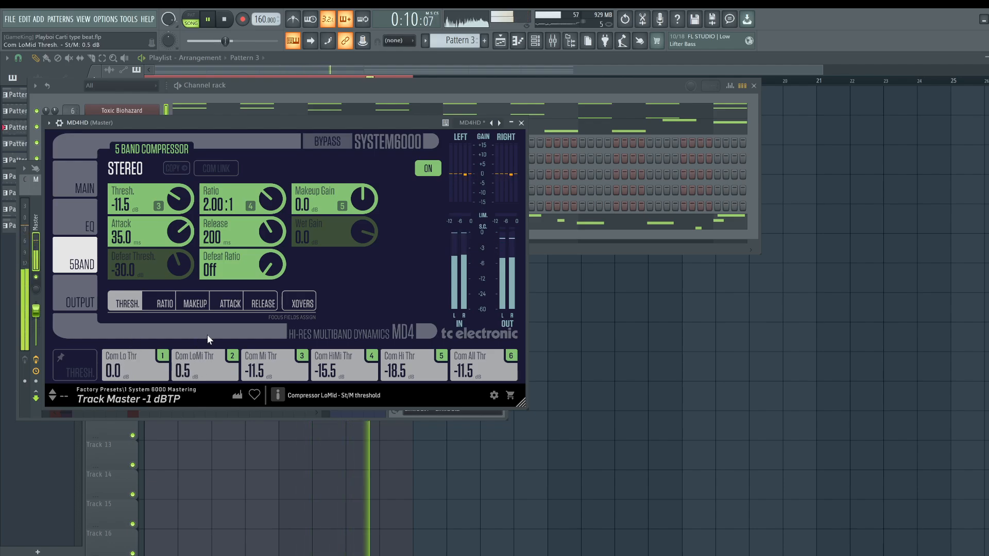
pyautogui.moveTo(144, 215); pyautogui.dragTo(173, 218)
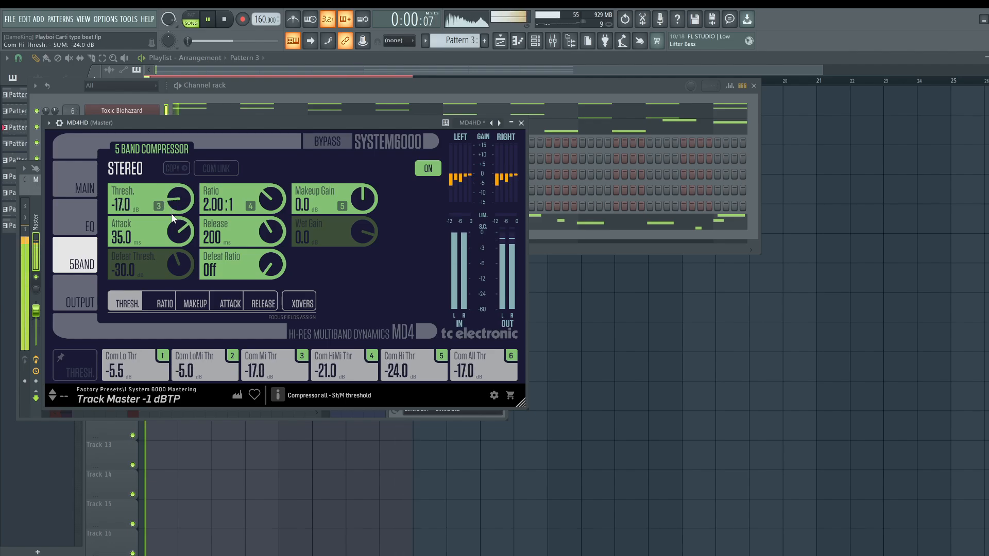
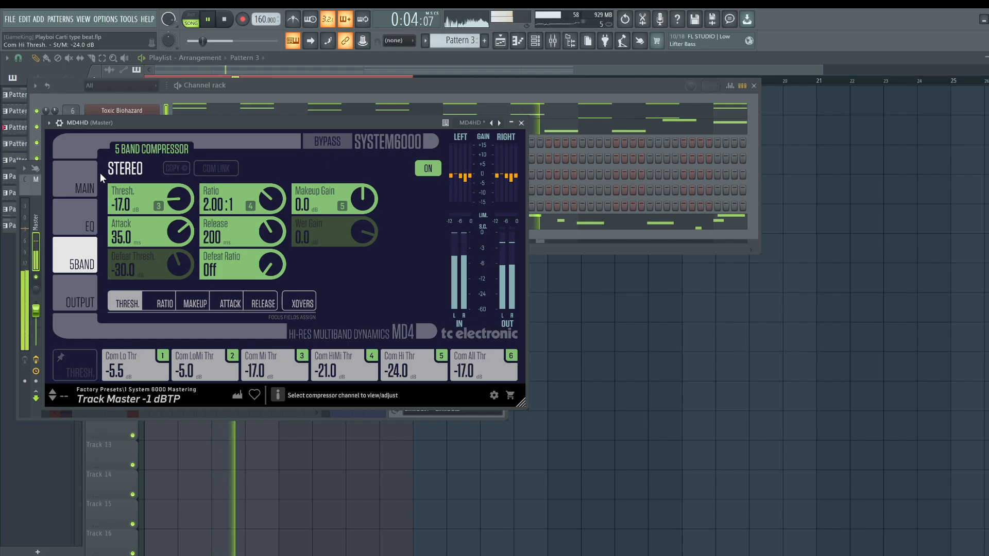
# - Set the MD4HD compressor mode to Parallel UL, review the five-band settings and close the plugin
pyautogui.click(73, 181)
pyautogui.click(174, 284)
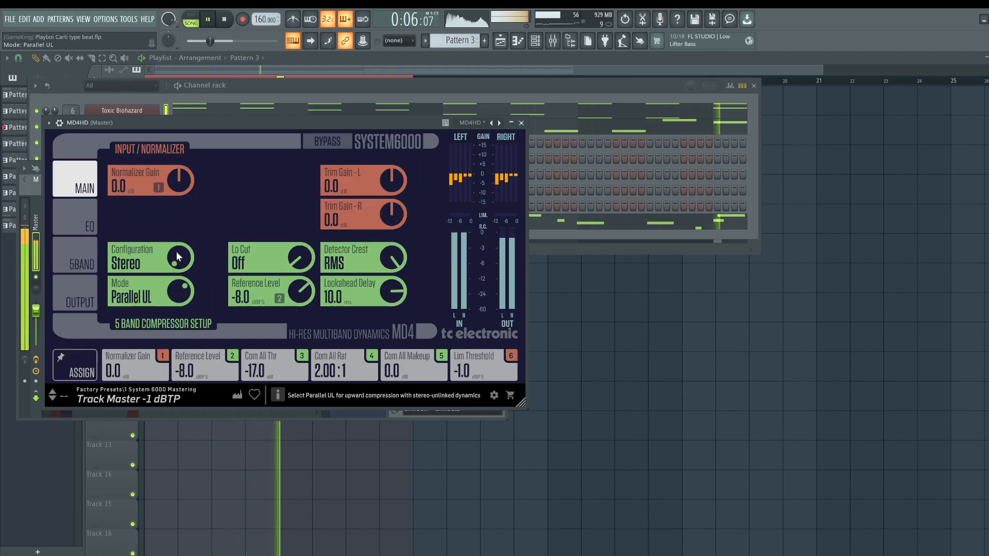
pyautogui.click(79, 211)
pyautogui.click(76, 252)
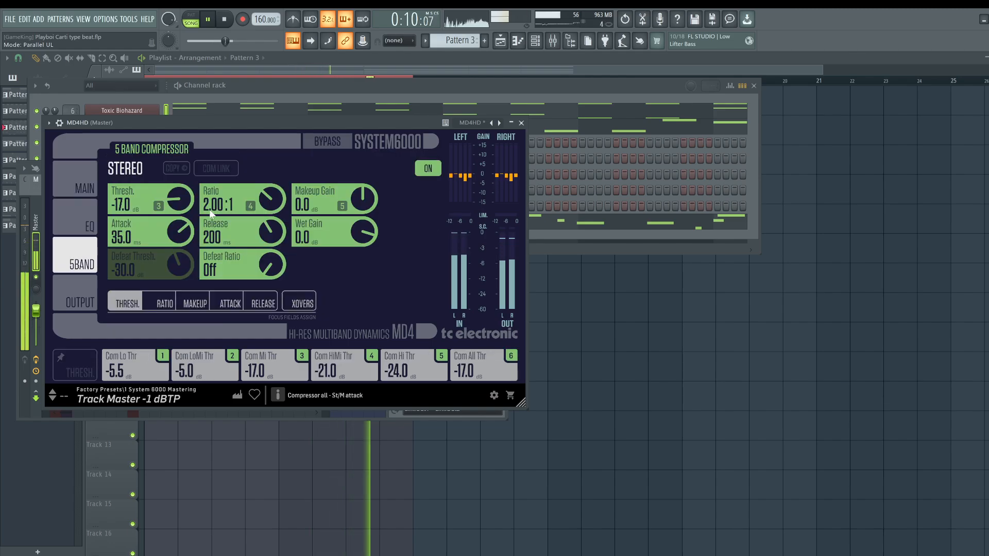
pyautogui.click(521, 123)
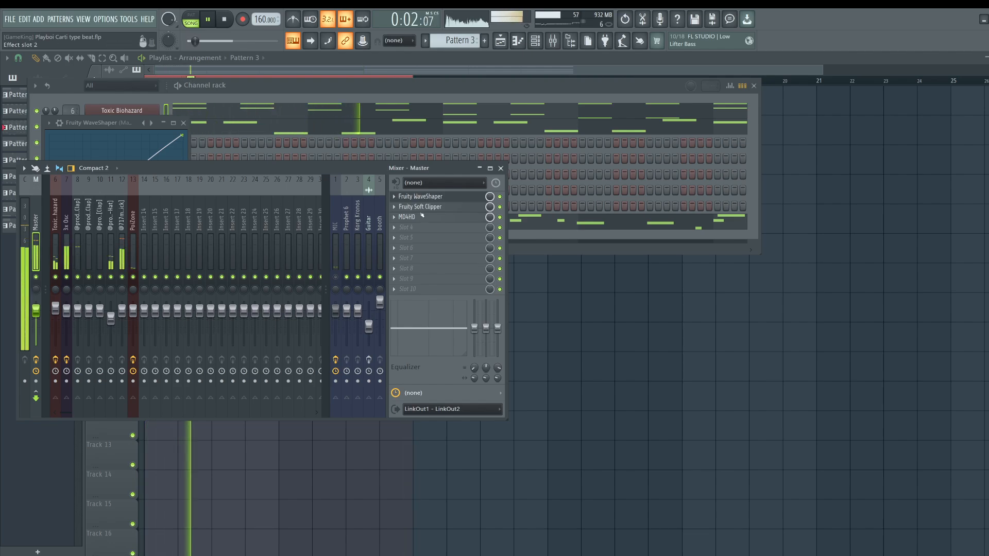
# - Load FabFilter Pro-Q 4 into Master effect slot 4, continue its evaluation and add a bell band at about 5125 Hz
pyautogui.click(419, 227)
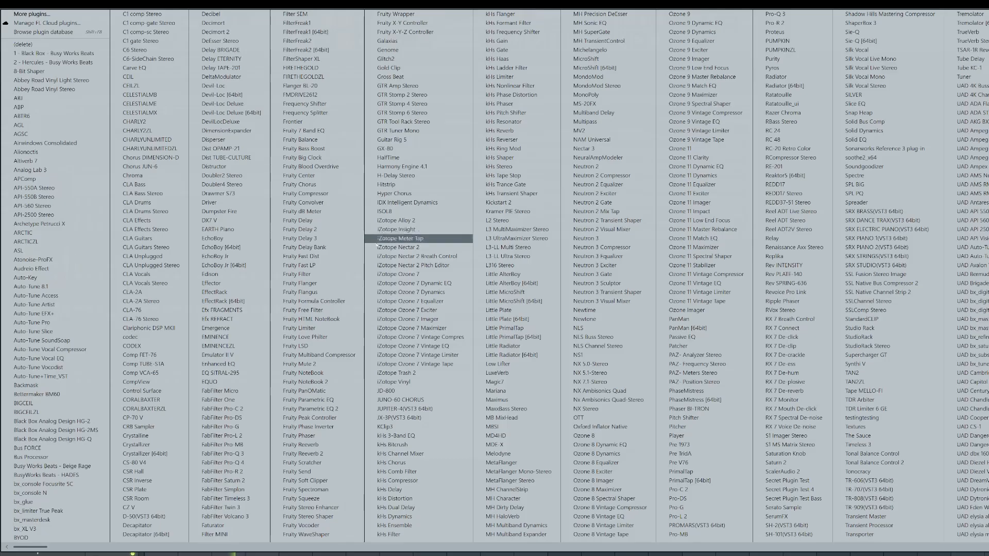
pyautogui.click(263, 461)
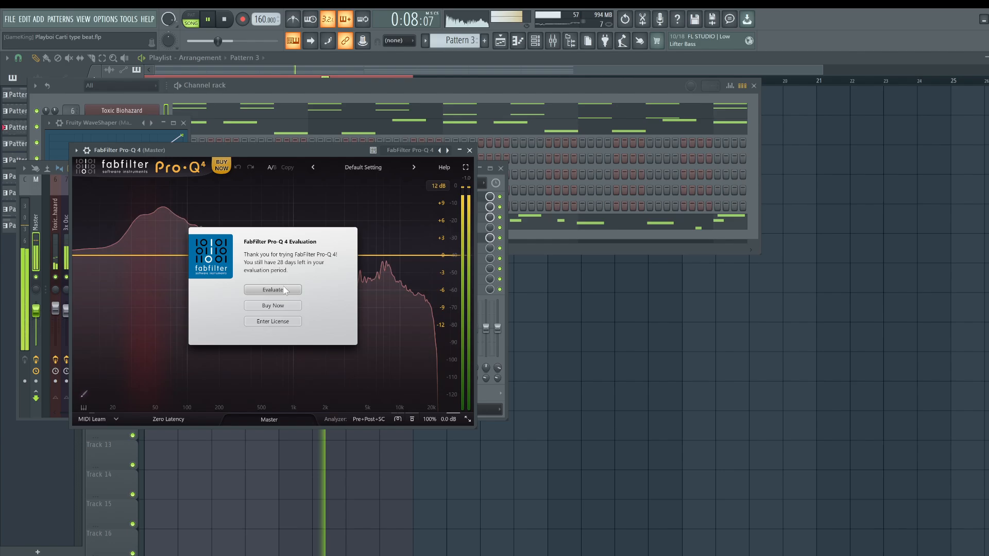
pyautogui.click(273, 290)
pyautogui.click(329, 255)
pyautogui.moveTo(344, 224); pyautogui.dragTo(390, 236)
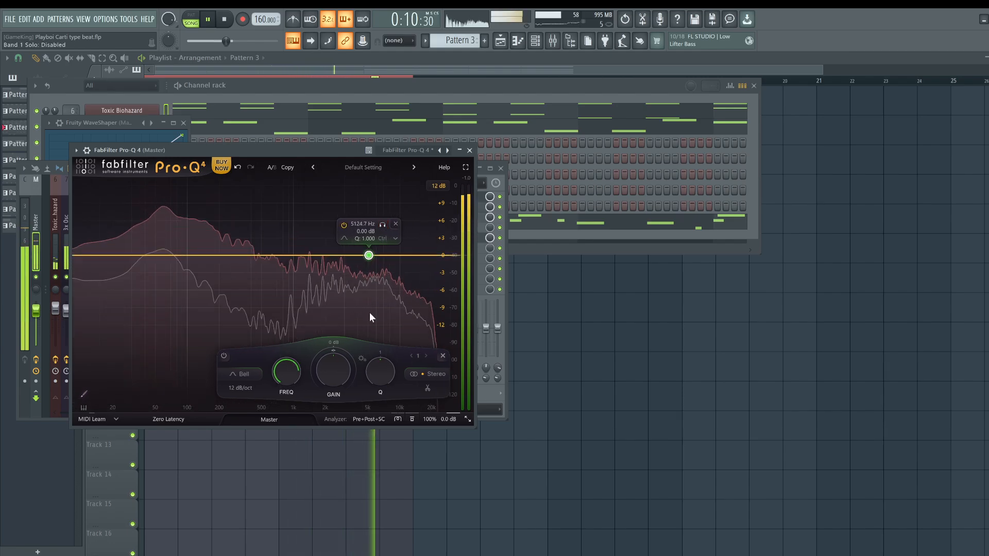
# - Give the Pro-Q 4 band a downward spectral dynamic range with 0% attack, 58.9% release and a -40.4 dB threshold
pyautogui.moveTo(332, 348); pyautogui.dragTo(280, 376)
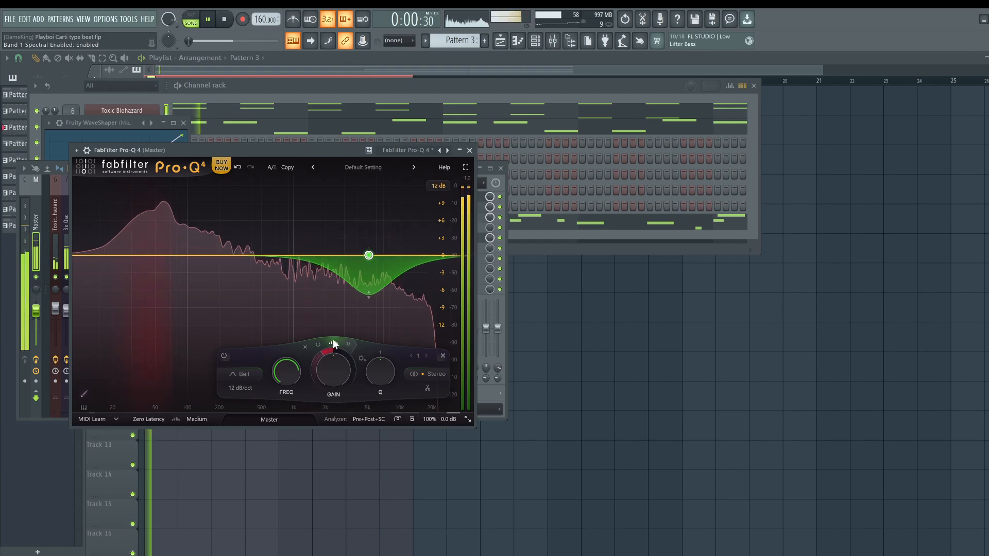
pyautogui.click(349, 345)
pyautogui.click(348, 344)
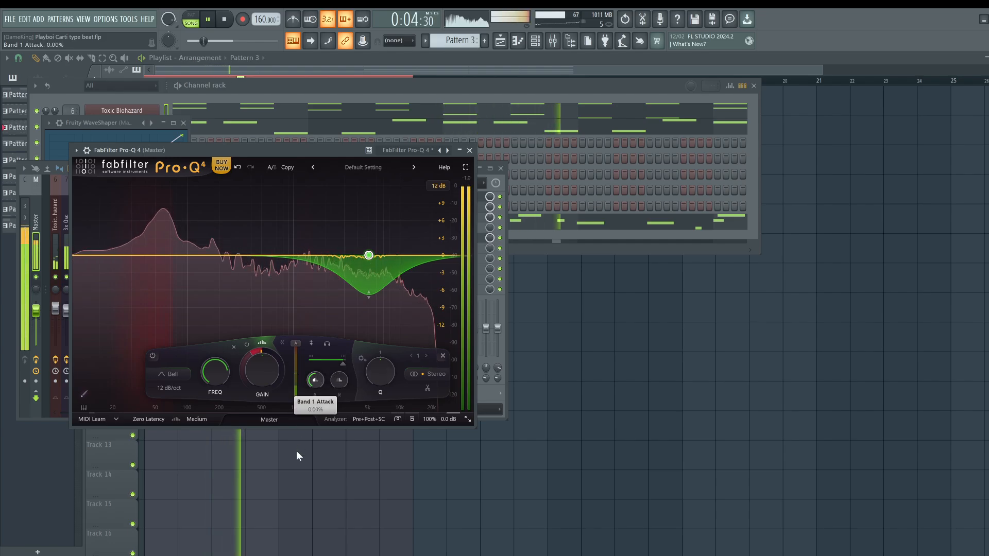
pyautogui.moveTo(338, 379)
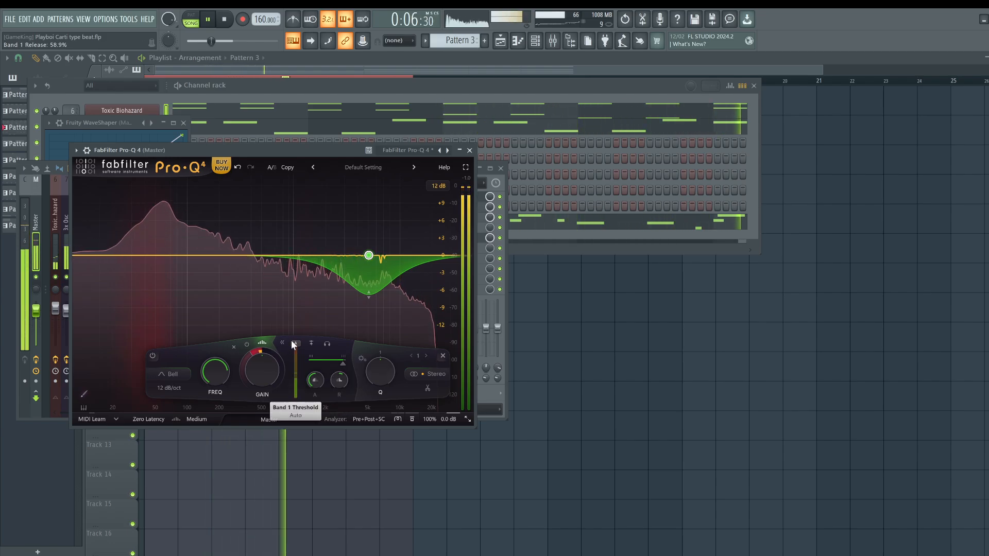
pyautogui.moveTo(294, 342); pyautogui.dragTo(299, 378)
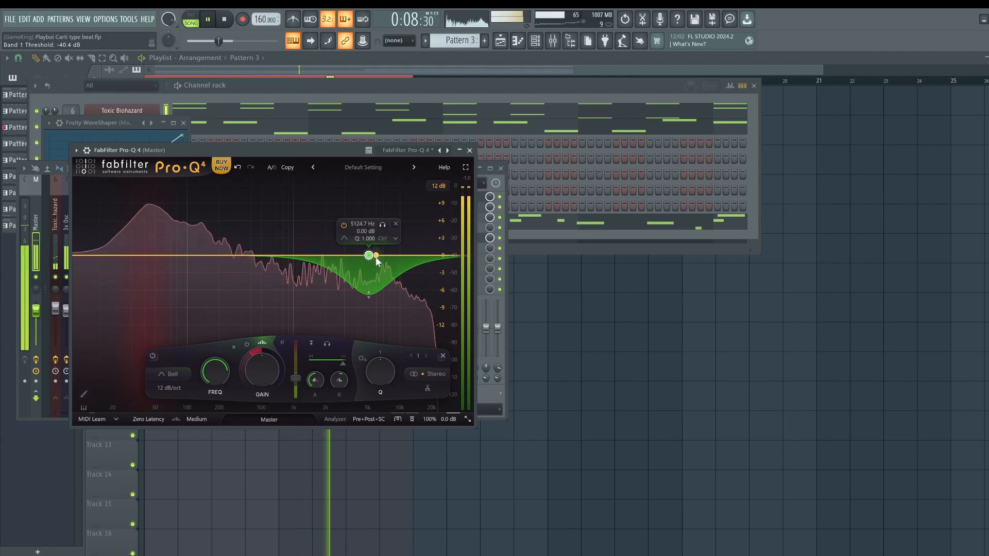
# - Audition the band in solo, set its dynamic range to about -7.95 dB and lower its threshold to -58.0 dB
pyautogui.click(382, 226)
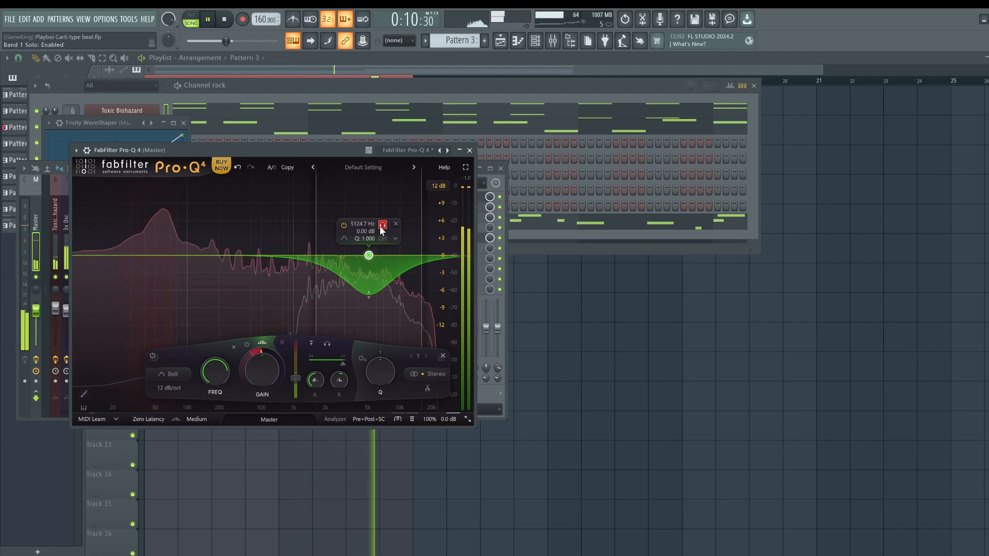
pyautogui.click(381, 225)
pyautogui.moveTo(254, 350)
pyautogui.moveTo(252, 348); pyautogui.dragTo(246, 357)
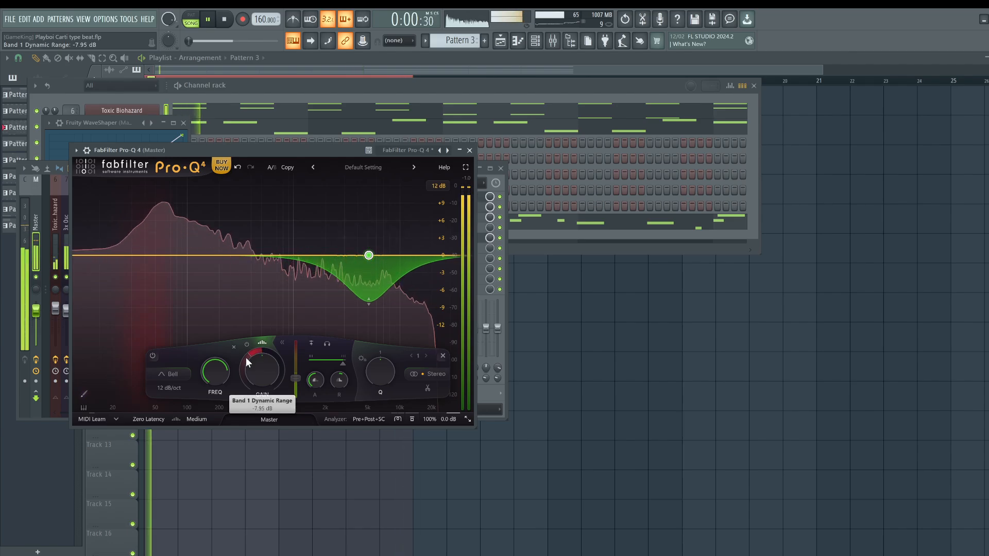
pyautogui.moveTo(296, 377); pyautogui.dragTo(297, 360)
pyautogui.moveTo(370, 254)
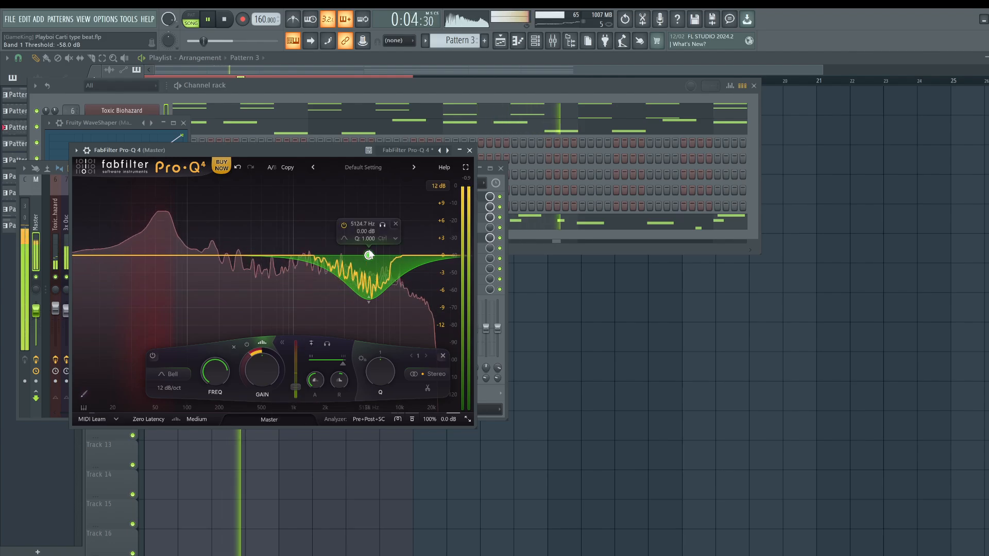
# - Move the Pro-Q 4 dynamic band to about 1542 Hz, raise its threshold to -34.0 dB and close the plugin
pyautogui.moveTo(381, 225); pyautogui.dragTo(331, 227)
pyautogui.moveTo(296, 386); pyautogui.dragTo(300, 375)
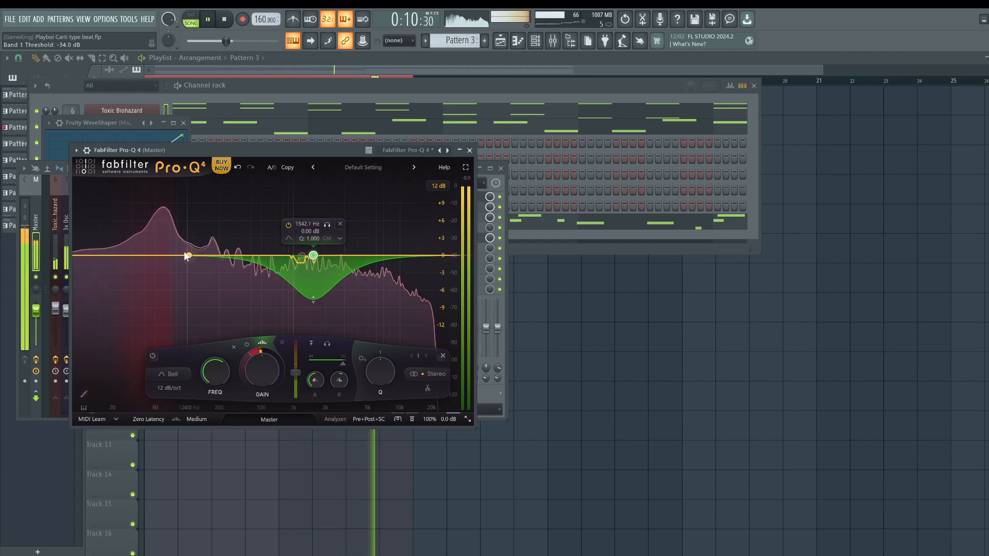
pyautogui.click(469, 150)
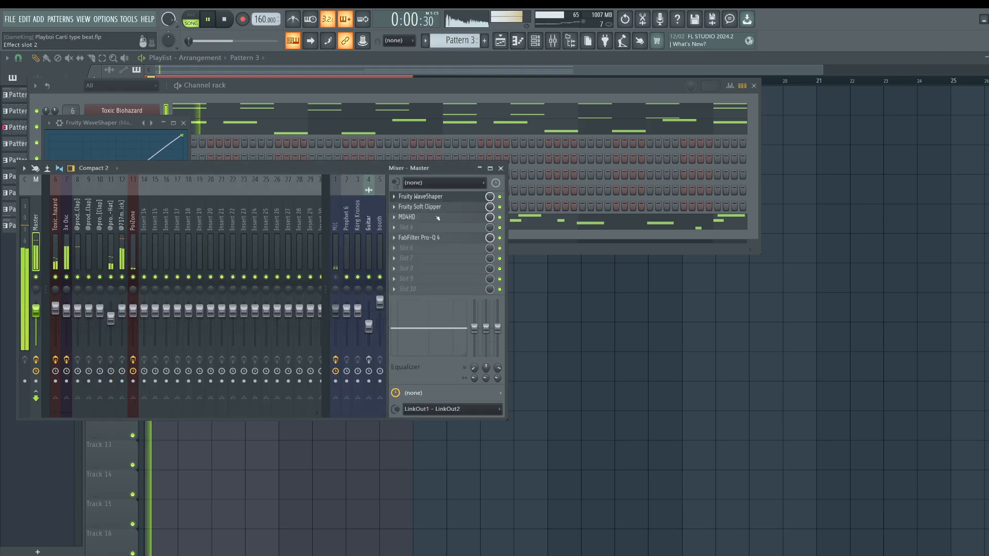
# - Load Fruity Parametric EQ 2 into effect slot 2 of the Toxic Biohazard track and lower band 7 into a gentle high-frequency shelf cut
pyautogui.click(48, 224)
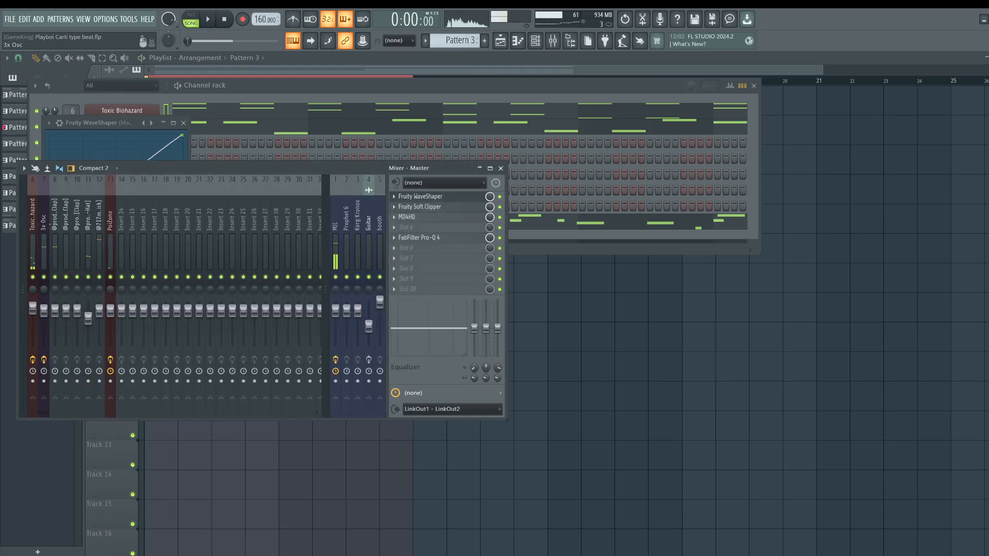
pyautogui.click(19, 232)
pyautogui.click(56, 240)
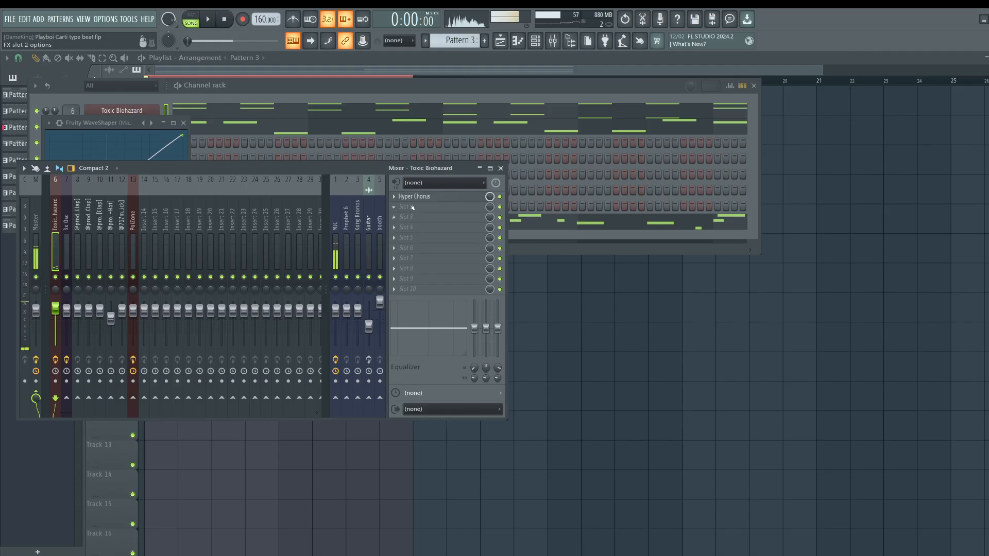
pyautogui.click(412, 207)
pyautogui.click(311, 409)
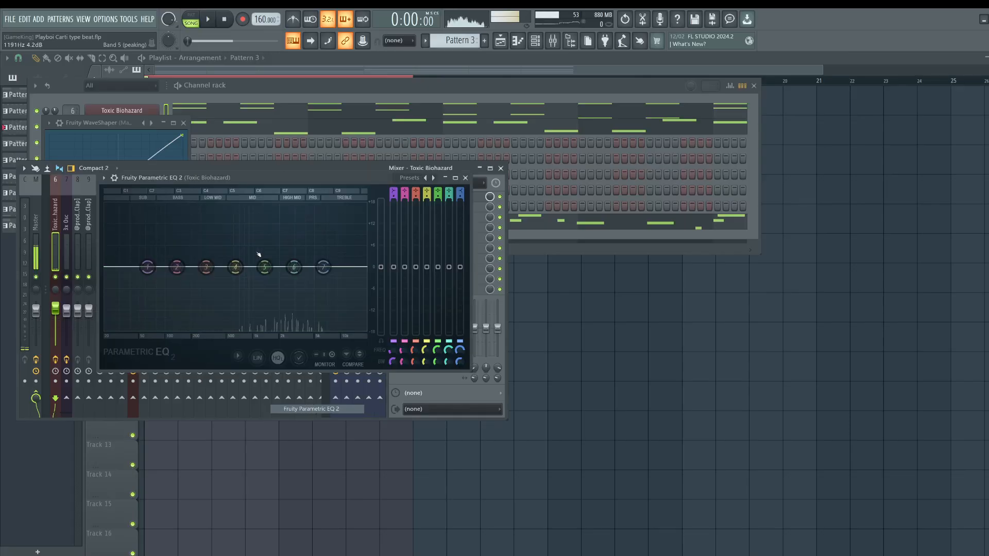
pyautogui.moveTo(323, 267); pyautogui.dragTo(286, 287)
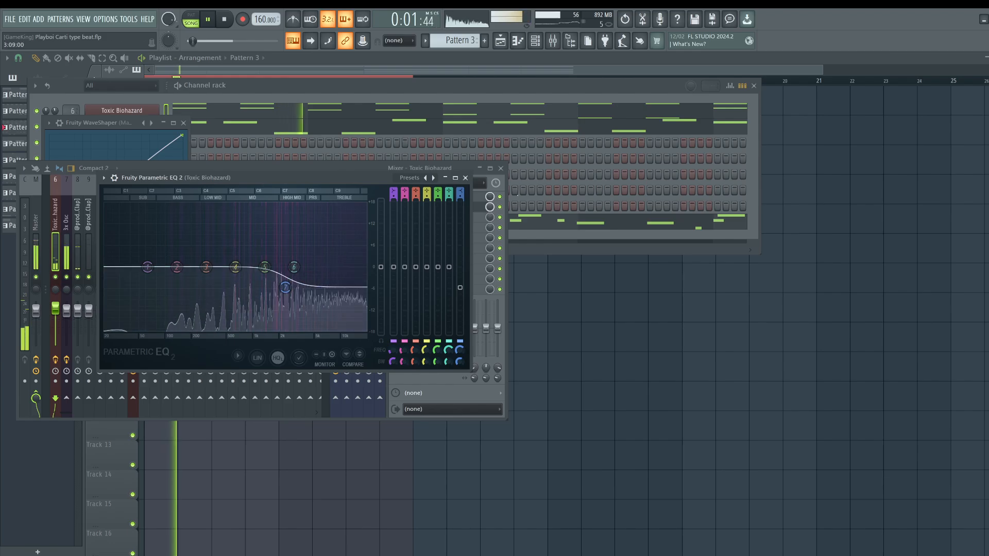
pyautogui.press('Escape')
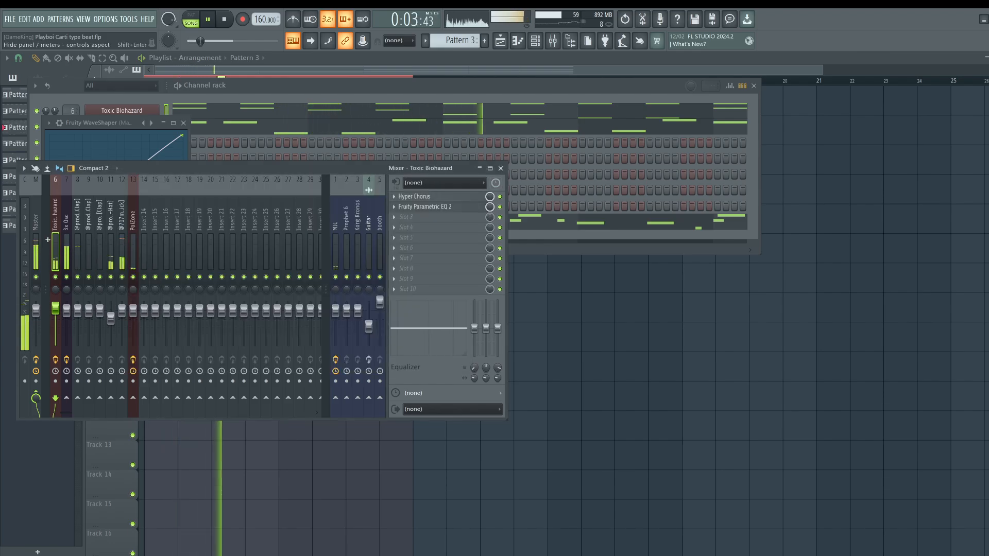
# - Delete FabFilter Pro-Q 4 from the Master effect chain
pyautogui.click(36, 253)
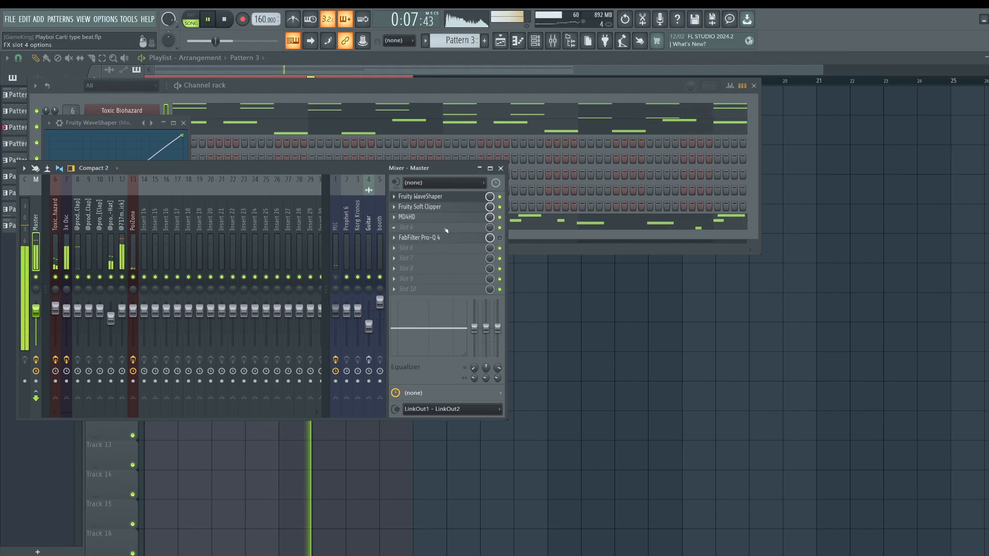
pyautogui.rightClick(395, 241)
pyautogui.click(406, 257)
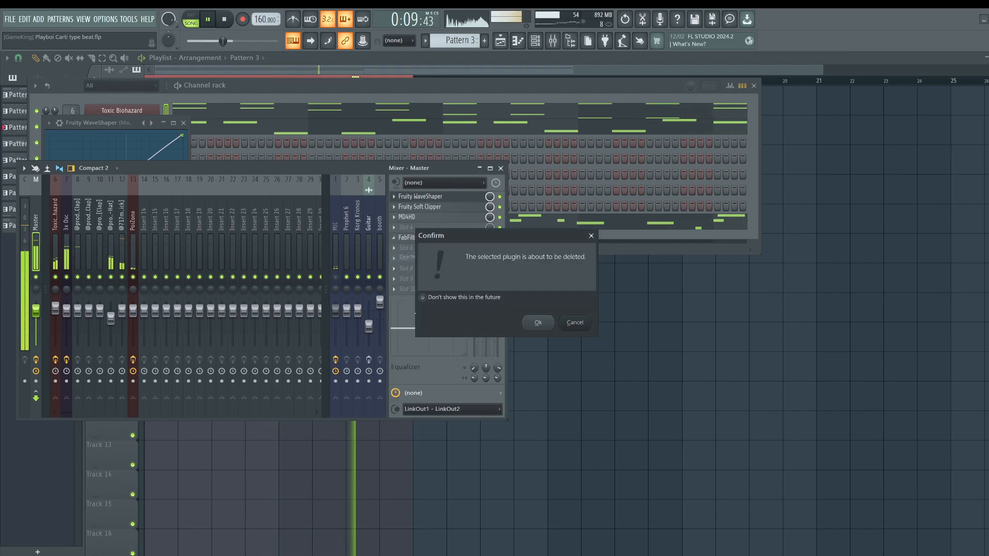
pyautogui.click(538, 323)
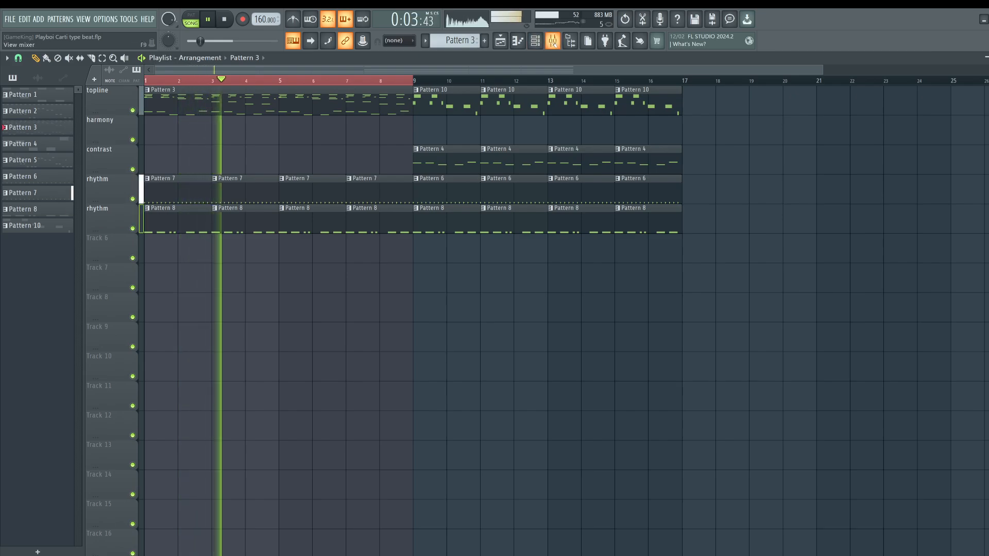
# - On the 3x Osc mixer track, try FabFilter Pro-Q 3 in effect slot 2 and replace it with Spectre
pyautogui.press('F9')
pyautogui.click(66, 223)
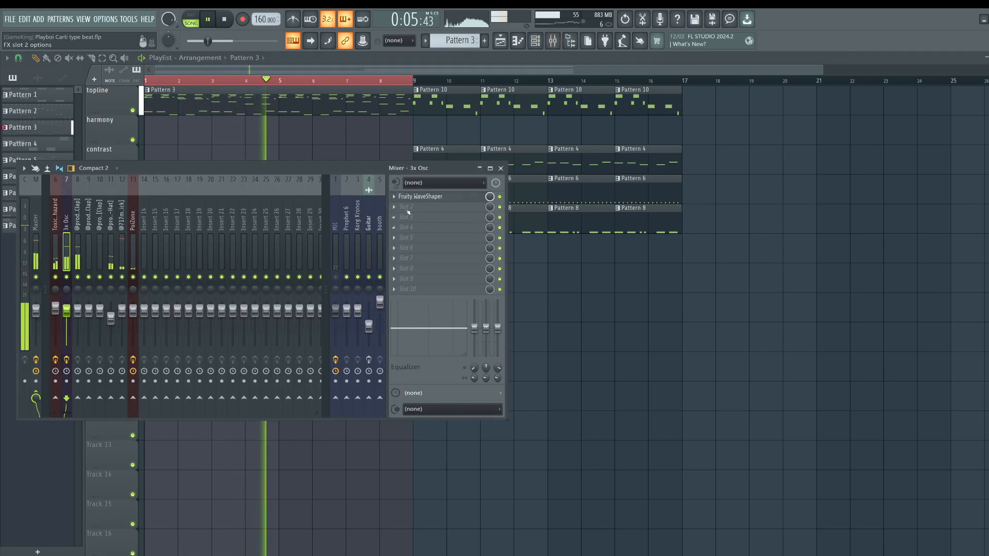
pyautogui.click(407, 207)
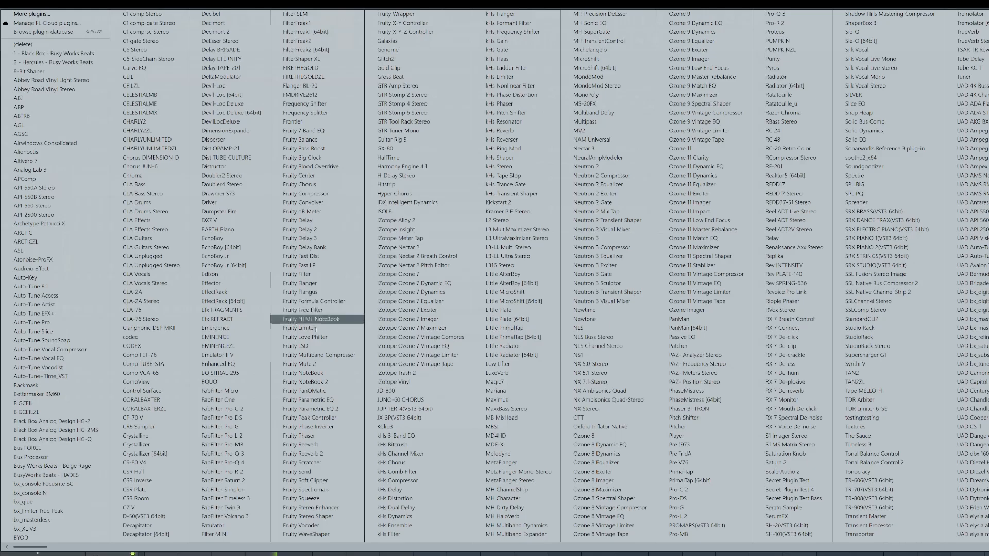
pyautogui.click(252, 455)
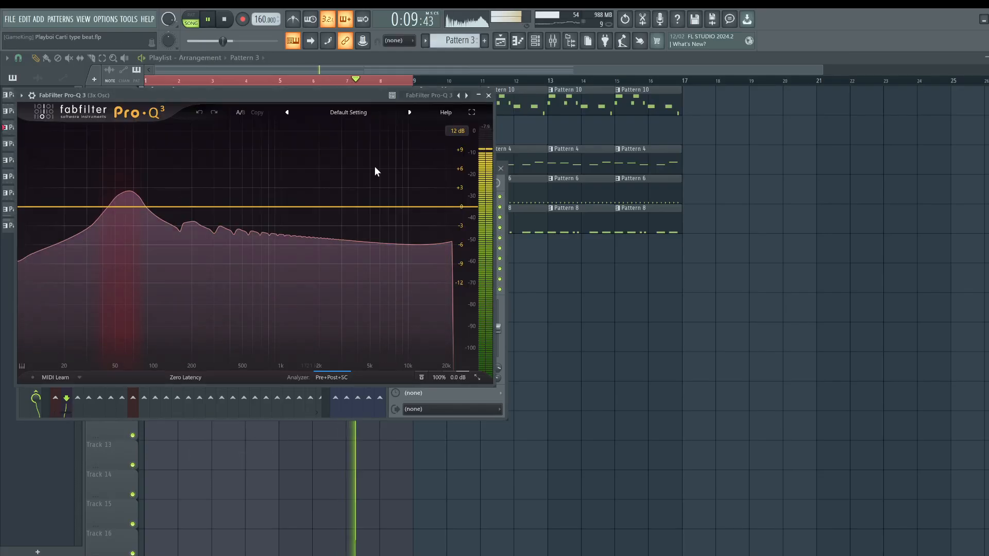
pyautogui.click(489, 96)
pyautogui.click(412, 217)
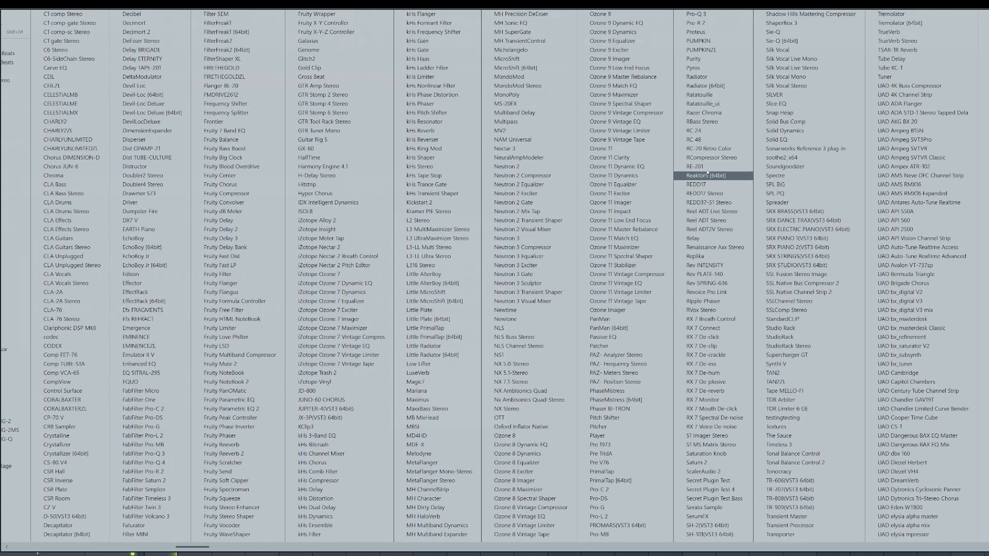
pyautogui.click(789, 176)
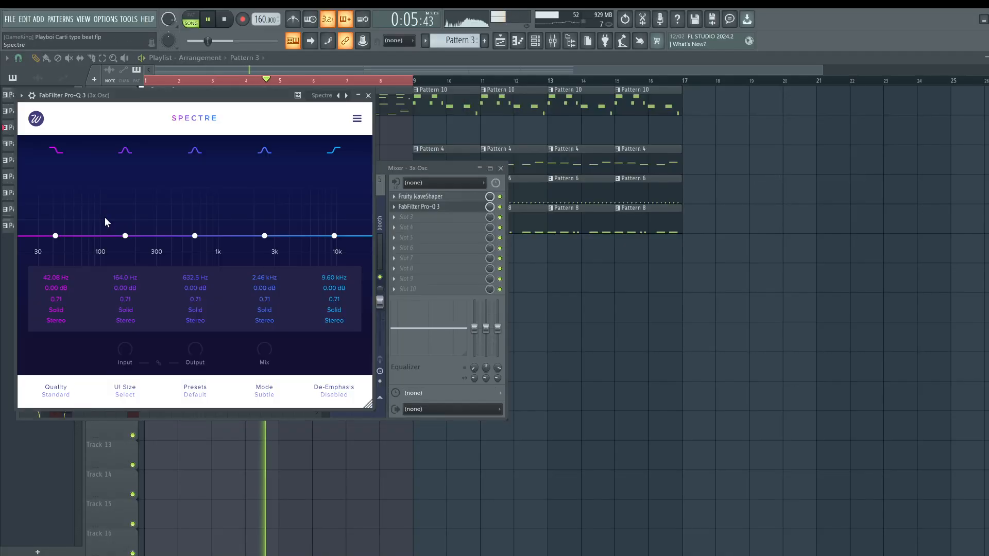
# - Set Spectre's first peak band to 60 Hz with a gain of about 2.70 dB and a Q of 3.36
pyautogui.doubleClick(121, 278)
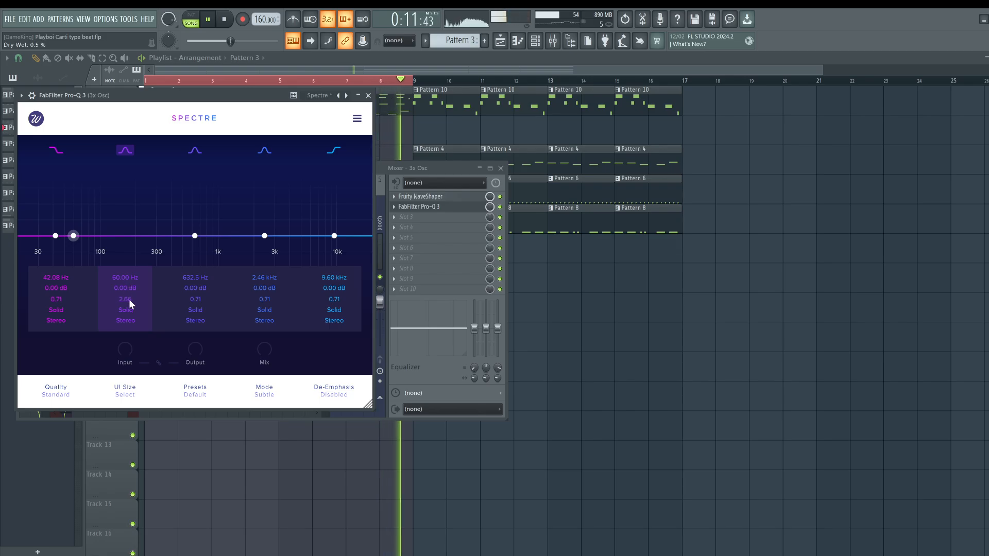
pyautogui.moveTo(128, 299); pyautogui.dragTo(118, 243)
pyautogui.doubleClick(119, 277)
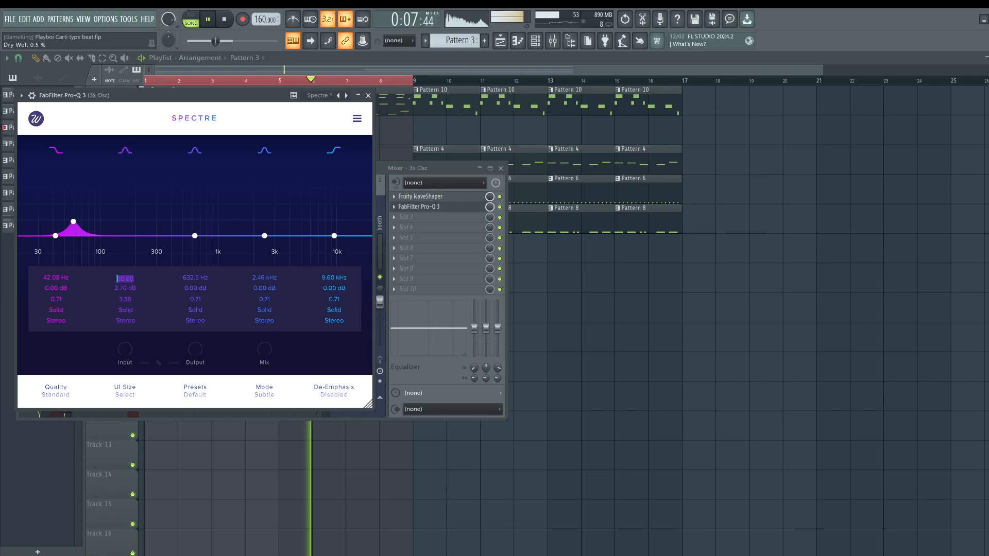
pyautogui.doubleClick(120, 279)
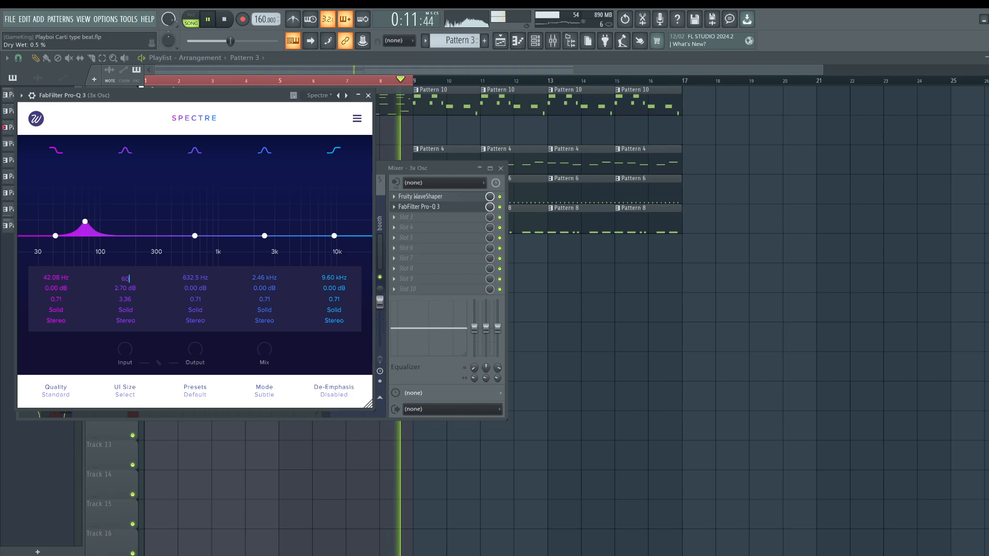
pyautogui.write('60')
pyautogui.press('Return')
# - Audition the Rectify and Tape saturation types on the 60 Hz Spectre band and set it to Tube
pyautogui.click(126, 310)
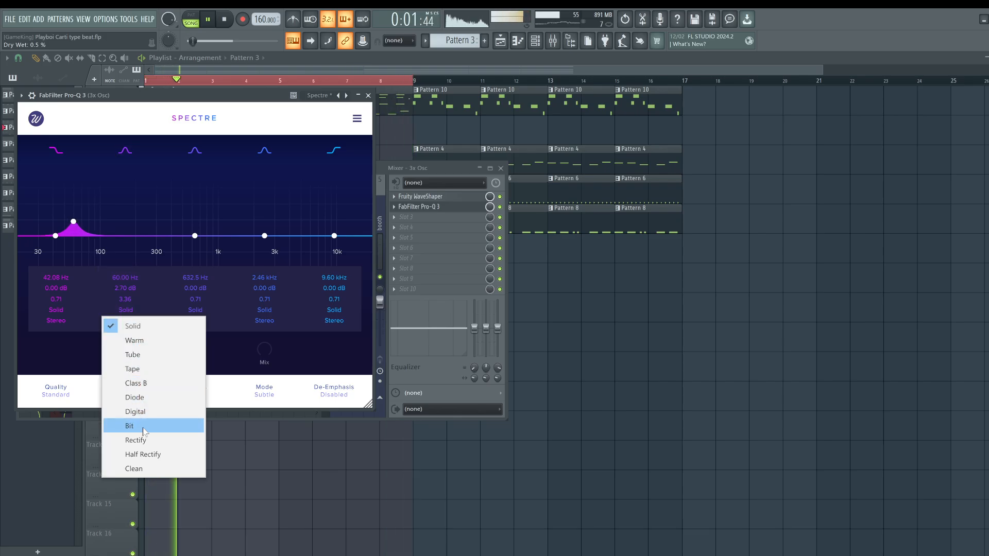
pyautogui.click(135, 440)
pyautogui.click(125, 310)
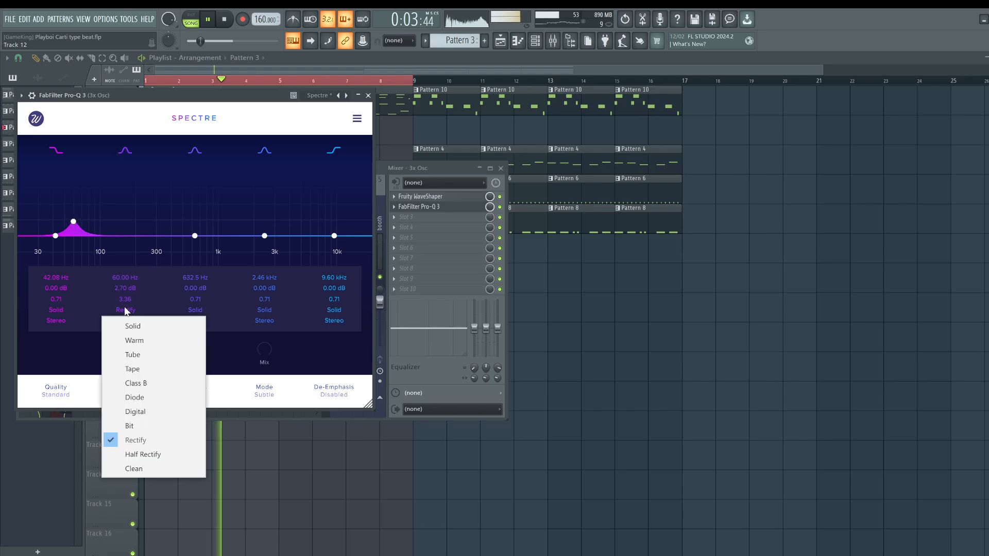
pyautogui.click(136, 439)
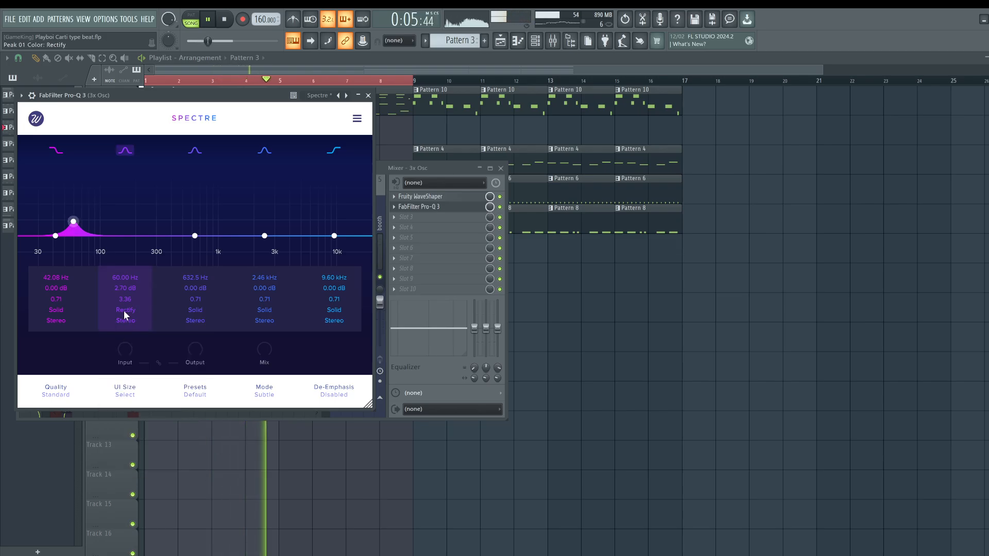
pyautogui.click(124, 310)
pyautogui.click(132, 369)
pyautogui.click(126, 311)
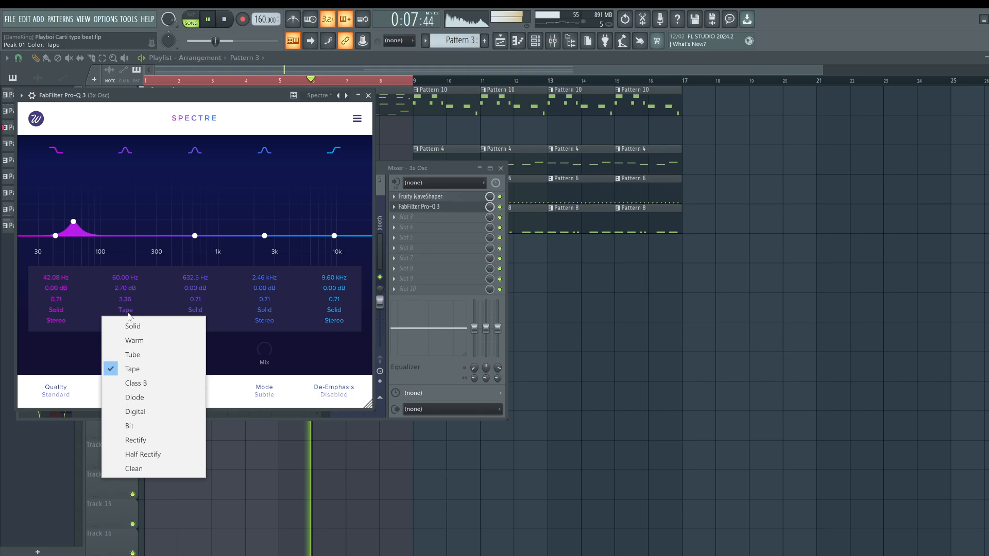
pyautogui.click(133, 354)
pyautogui.click(128, 309)
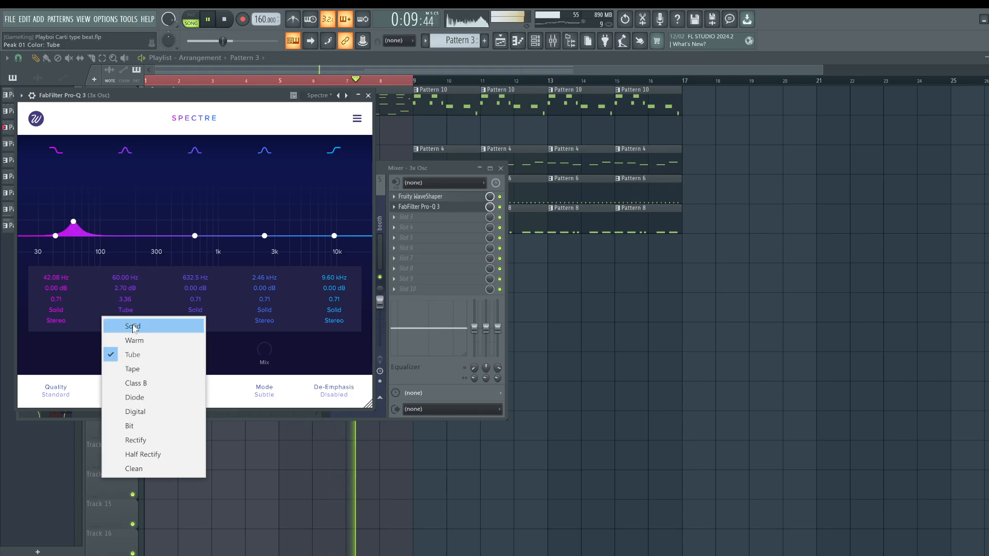
pyautogui.click(128, 297)
# - Set the gain of Spectre's 60 Hz band to 1 dB and close the plugin
pyautogui.doubleClick(123, 288)
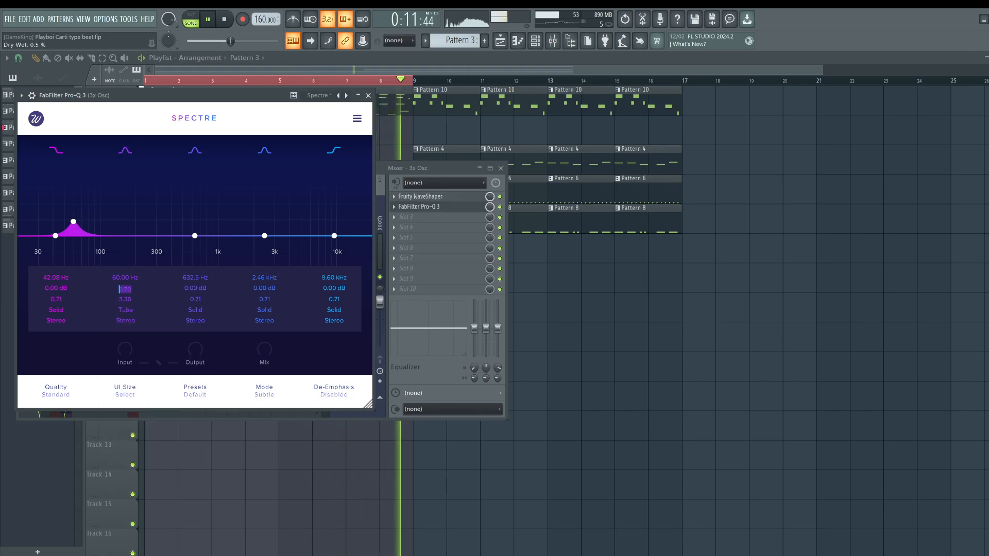
pyautogui.write('1')
pyautogui.press('Return')
pyautogui.click(368, 96)
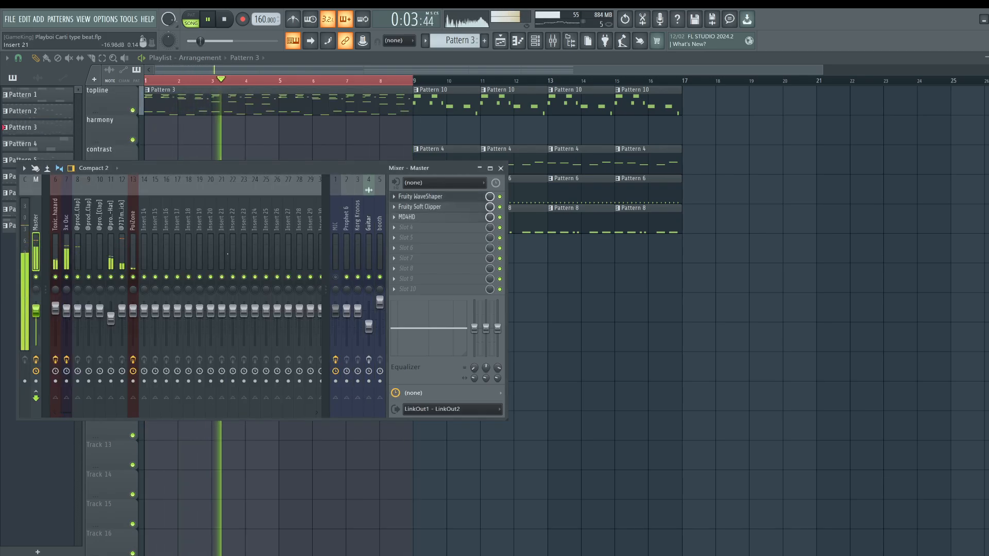
# - Load FabFilter Pro-L 2 into Master effect slot 4 with about +2.4 gain and 5.000 ms lookahead, and close it
pyautogui.click(416, 227)
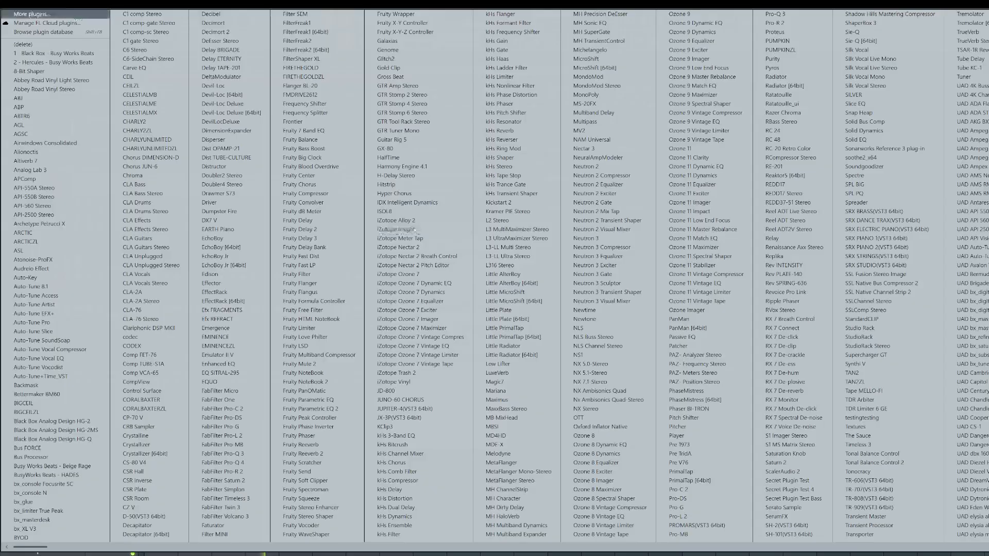
pyautogui.click(246, 435)
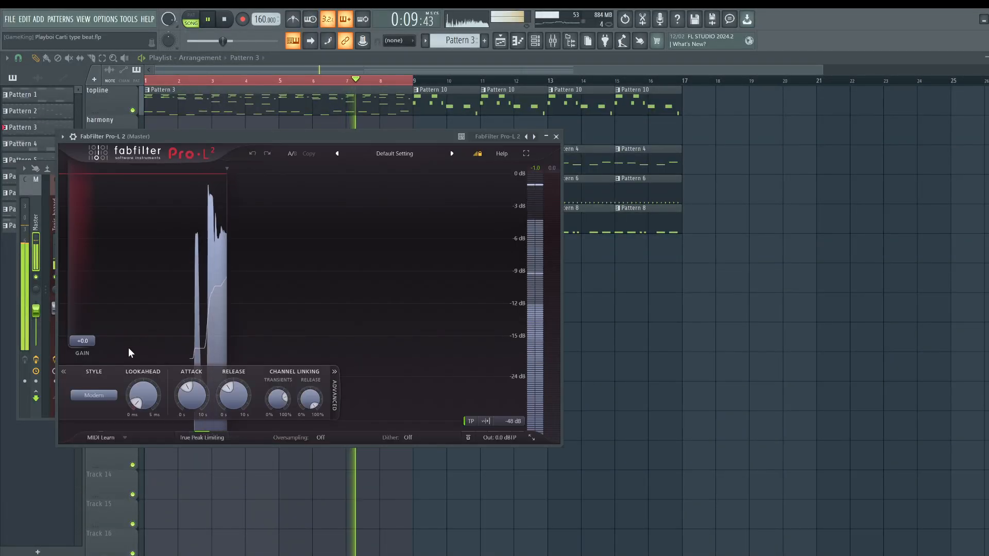
pyautogui.moveTo(83, 341); pyautogui.dragTo(88, 322)
pyautogui.moveTo(137, 401); pyautogui.dragTo(139, 335)
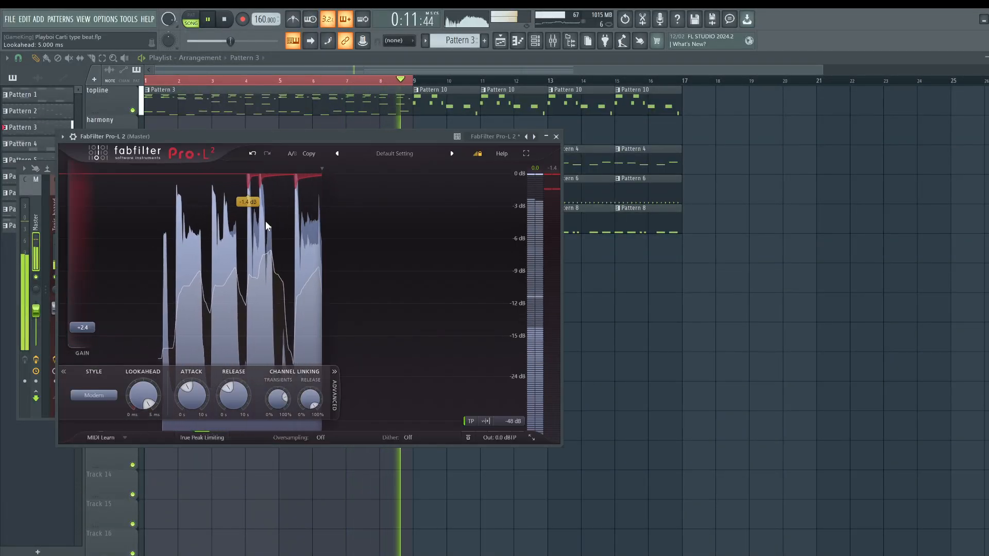
pyautogui.click(555, 137)
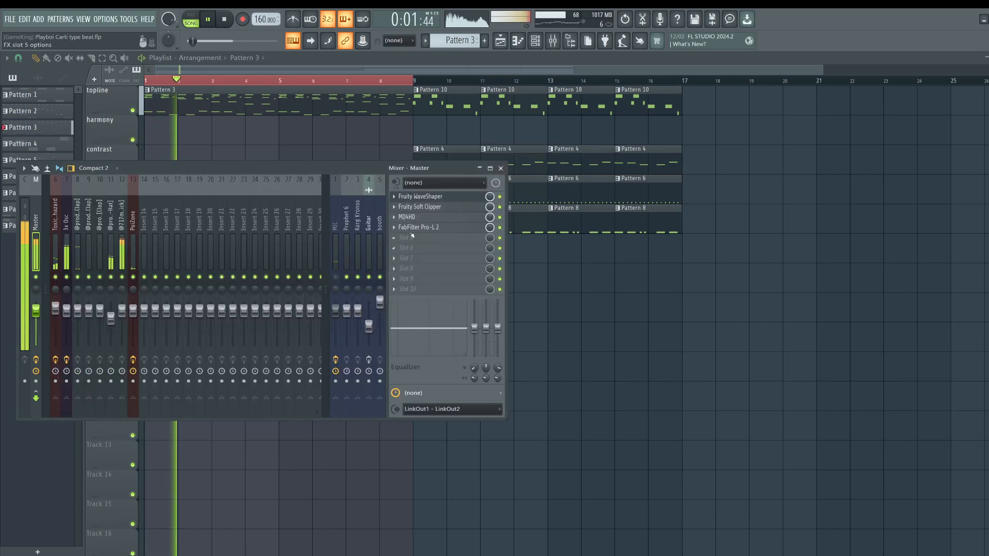
# - Add FabFilter Pro-DS to the Master chain ahead of Pro-L 2 and set its mode to Allround
pyautogui.click(412, 238)
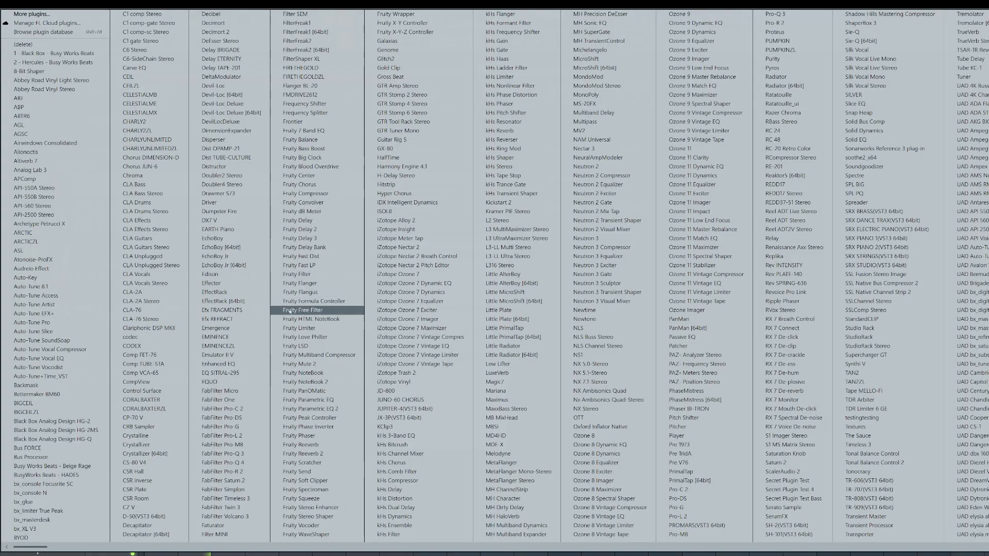
pyautogui.click(256, 419)
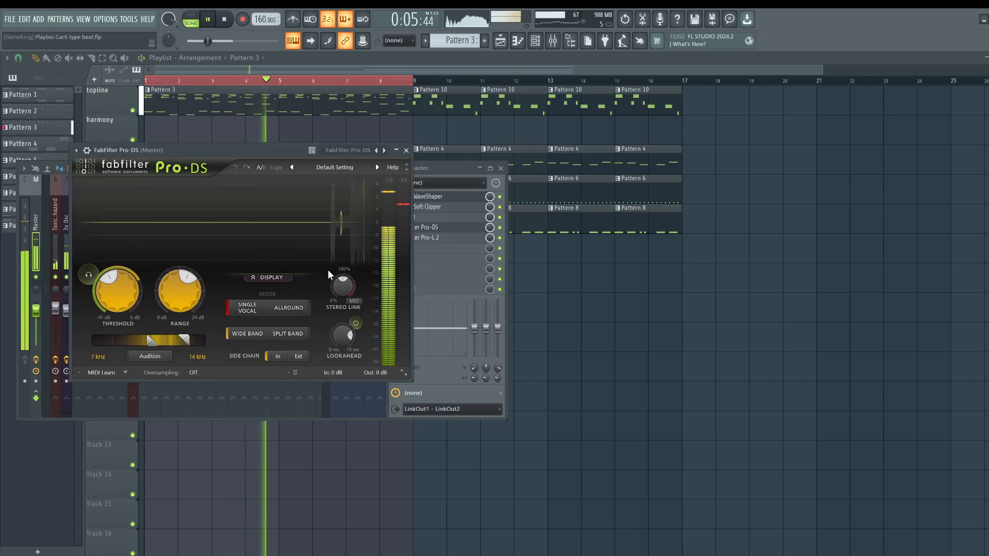
pyautogui.click(287, 308)
# - Set the Pro-DS detection range from 6.398 kHz to Off, raise its threshold, close it and return to the mixer
pyautogui.moveTo(184, 341); pyautogui.dragTo(146, 341)
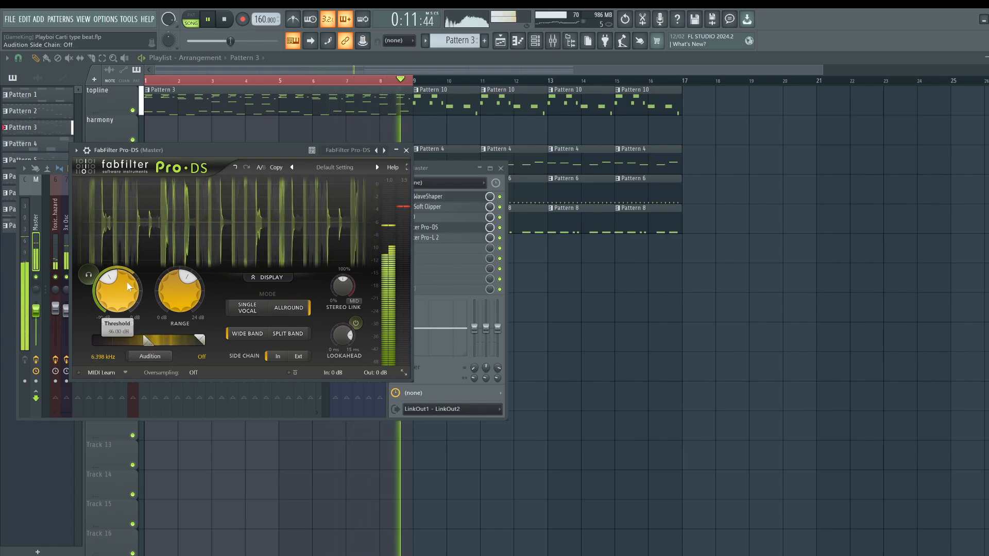
pyautogui.moveTo(125, 281)
pyautogui.mouseDown()
pyautogui.moveTo(114, 235)
pyautogui.moveTo(113, 279)
pyautogui.mouseUp()
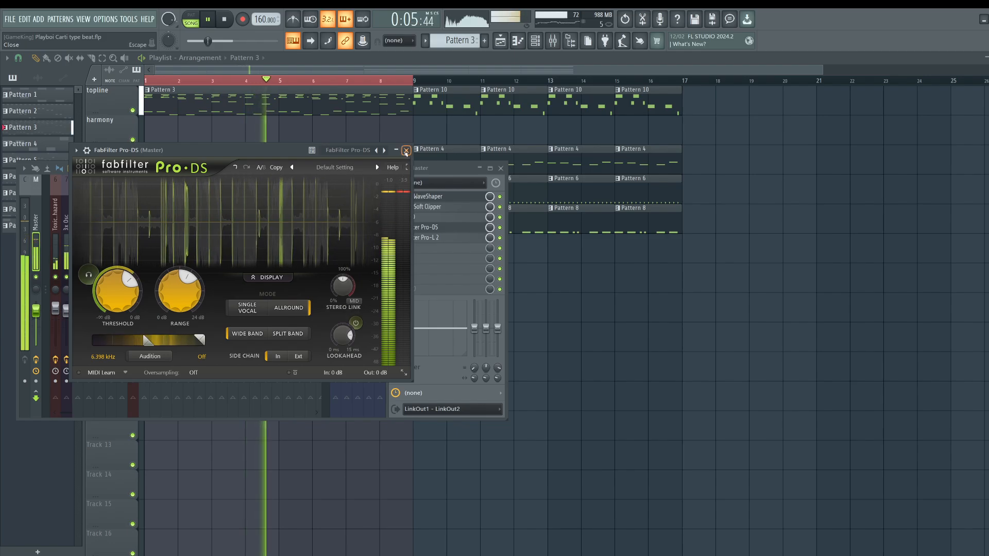
pyautogui.click(406, 150)
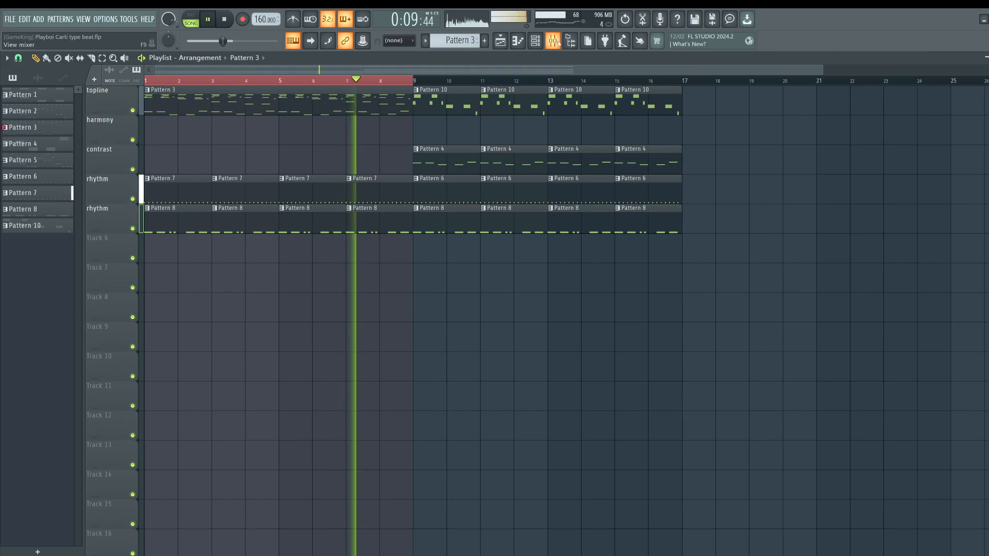
pyautogui.click(553, 41)
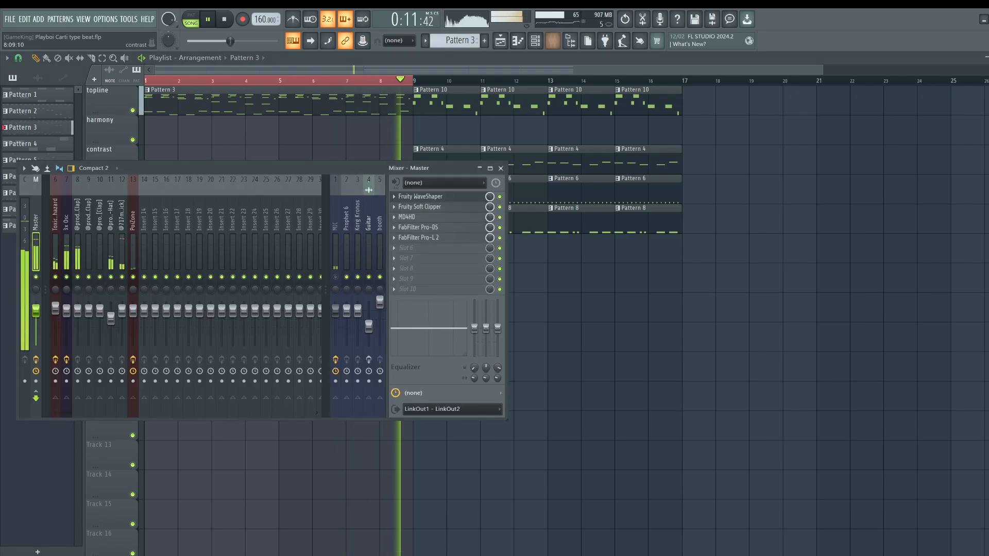
# - Add SSL Fusion Stereo Image to the Master chain ahead of Pro-L 2, raising its Space and setting Width to about 2.2 dB
pyautogui.click(415, 248)
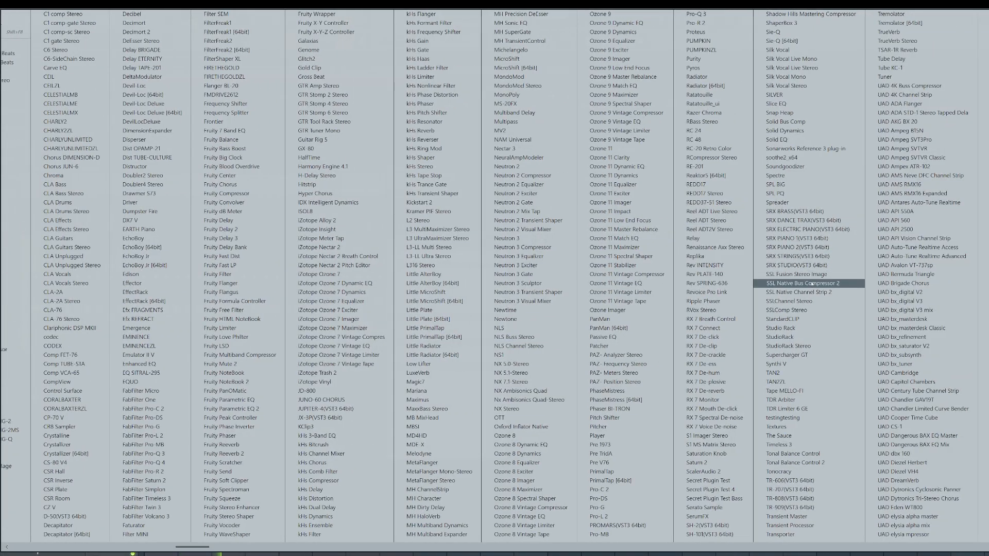
pyautogui.click(808, 274)
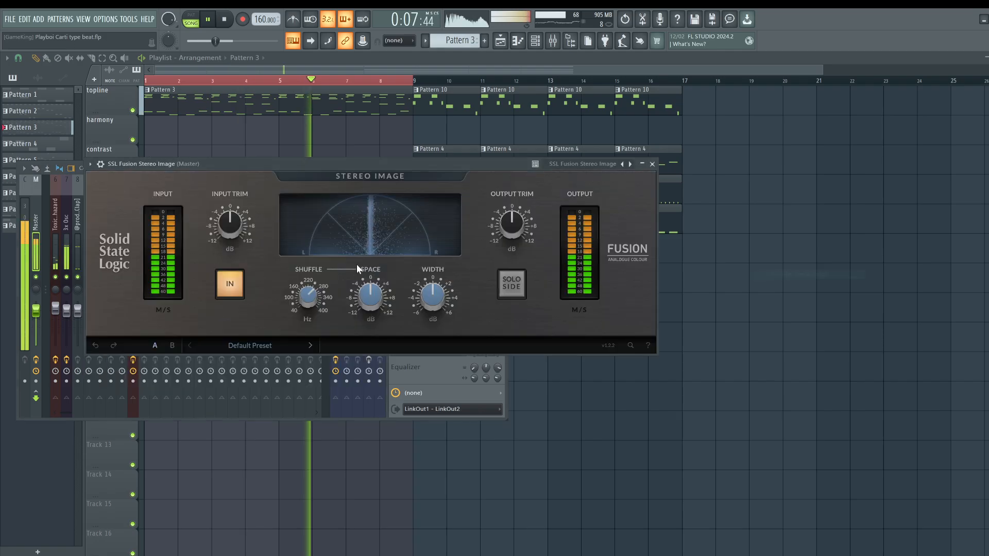
pyautogui.moveTo(428, 298); pyautogui.dragTo(427, 278)
pyautogui.moveTo(370, 295); pyautogui.dragTo(372, 265)
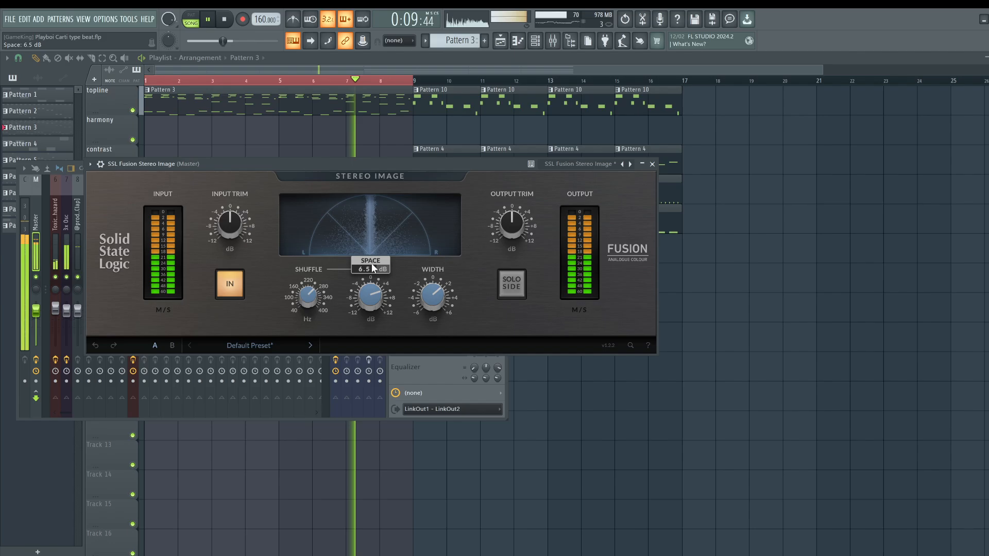
pyautogui.moveTo(430, 286); pyautogui.dragTo(371, 279)
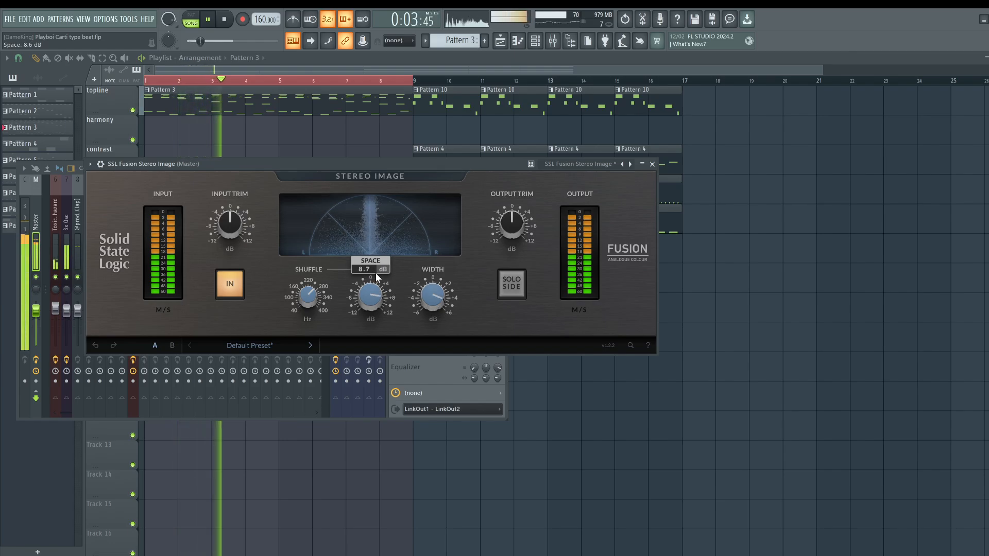
pyautogui.moveTo(433, 296); pyautogui.dragTo(422, 320)
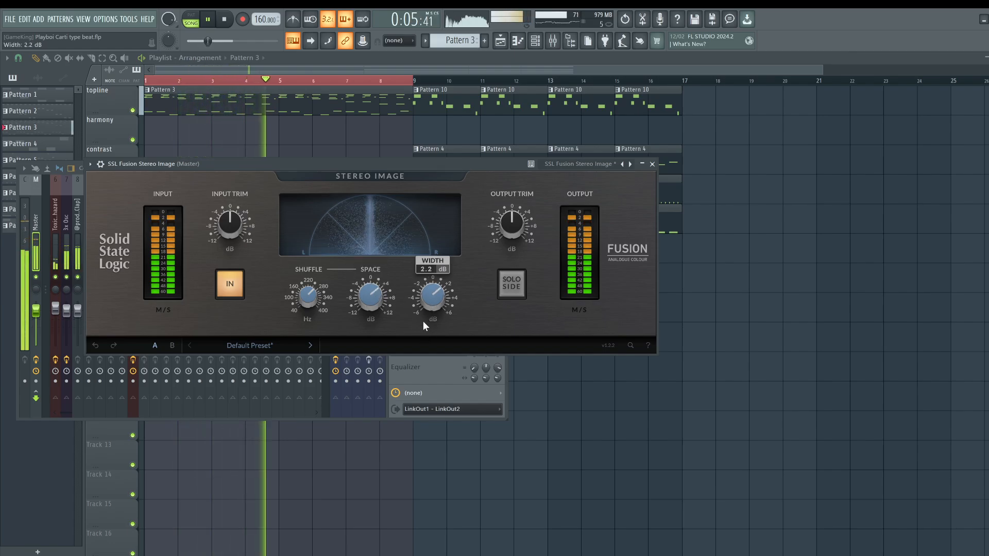
# - Audition the side signal with Solo Side, leave it off and close SSL Fusion Stereo Image
pyautogui.click(511, 284)
pyautogui.click(517, 283)
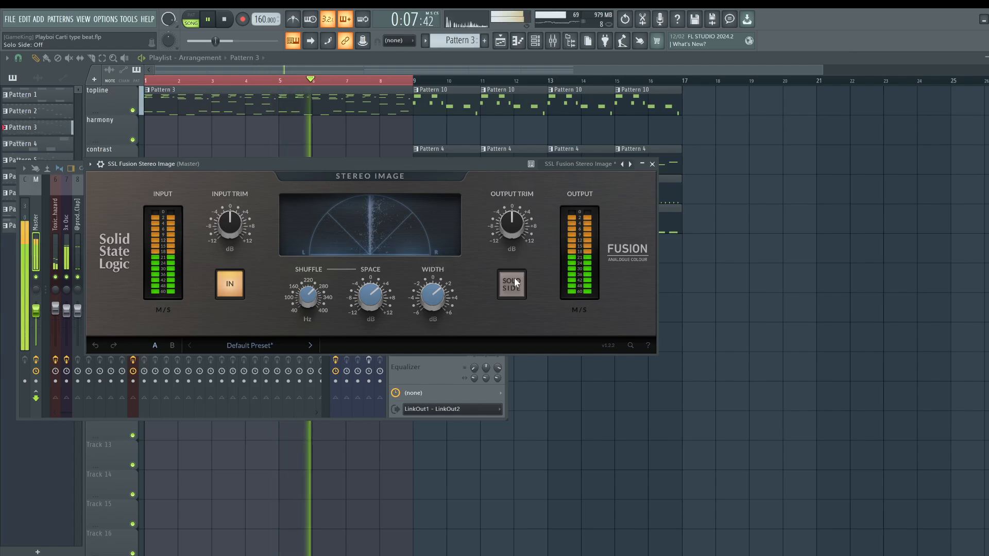
pyautogui.click(517, 282)
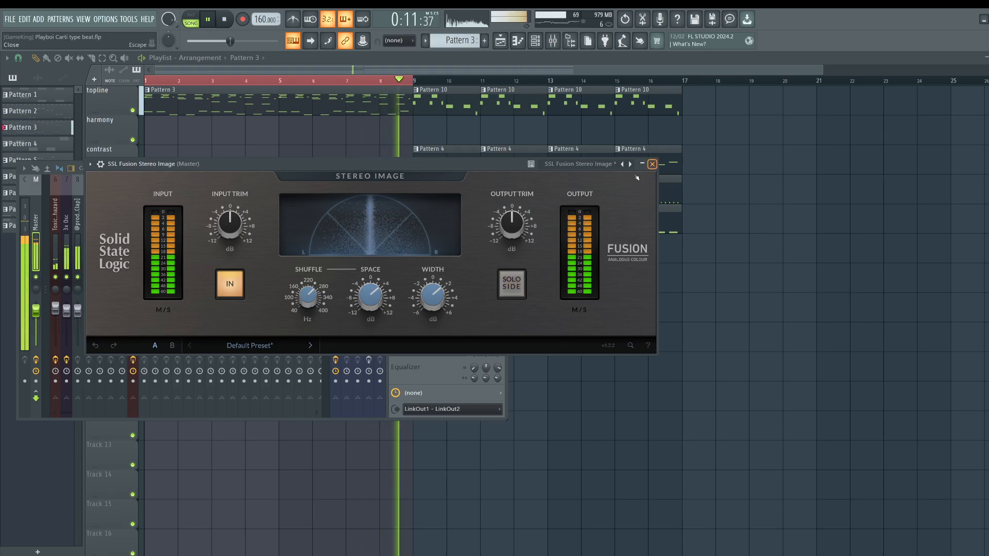
pyautogui.click(652, 164)
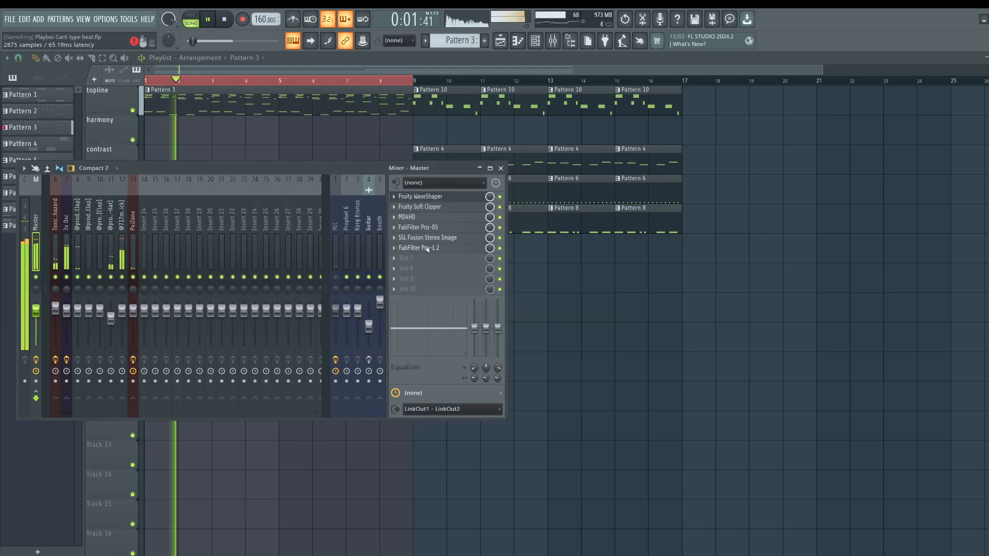
# - Add FabFilter Pro-Q 3 to the Master chain and create a Side-only bell band at about 2165 Hz, auditioning it in solo
pyautogui.click(427, 256)
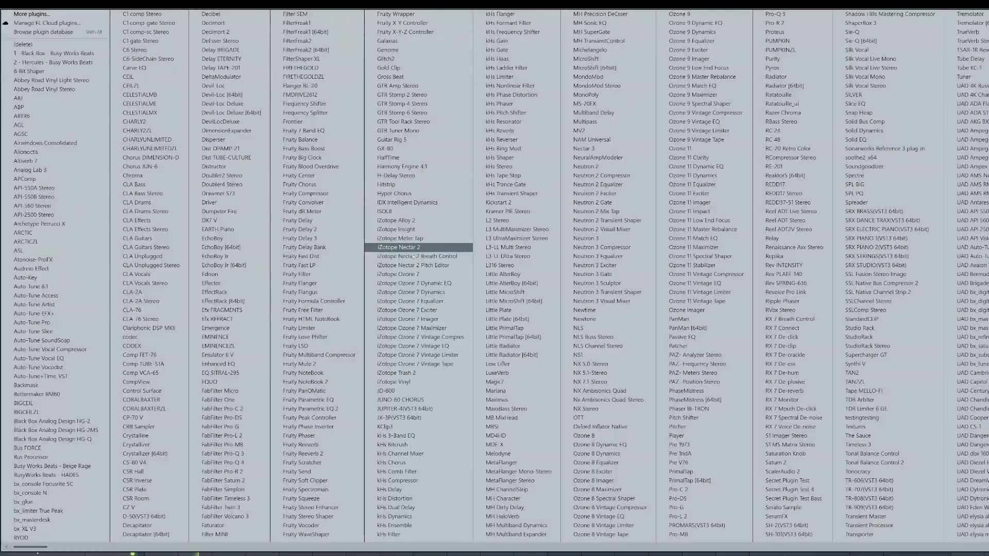
pyautogui.click(253, 452)
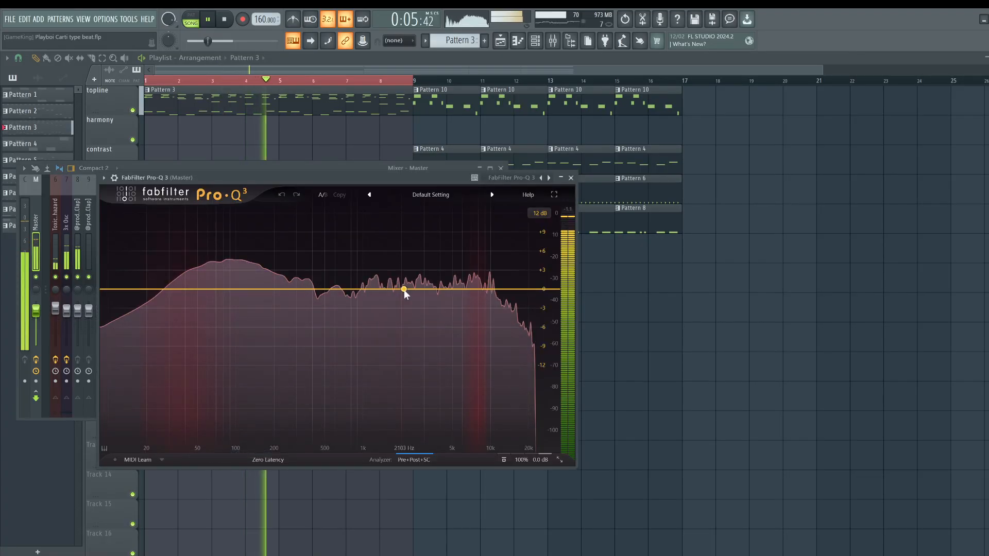
pyautogui.click(404, 289)
pyautogui.click(496, 412)
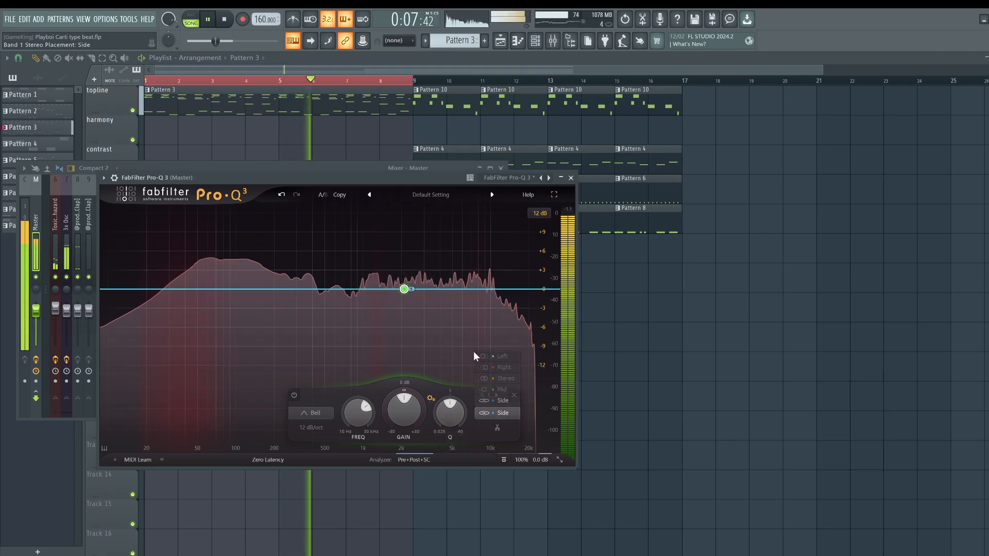
pyautogui.click(417, 258)
pyautogui.moveTo(414, 258); pyautogui.dragTo(418, 258)
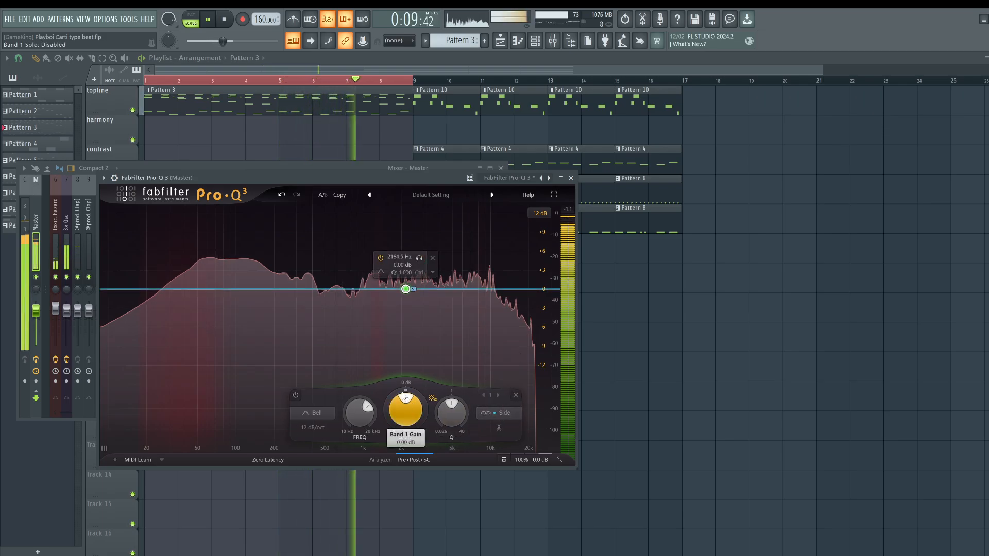
# - Set the side band's gain to -3 dB and widen it by lowering Q to about 0.34
pyautogui.moveTo(405, 399); pyautogui.dragTo(400, 400)
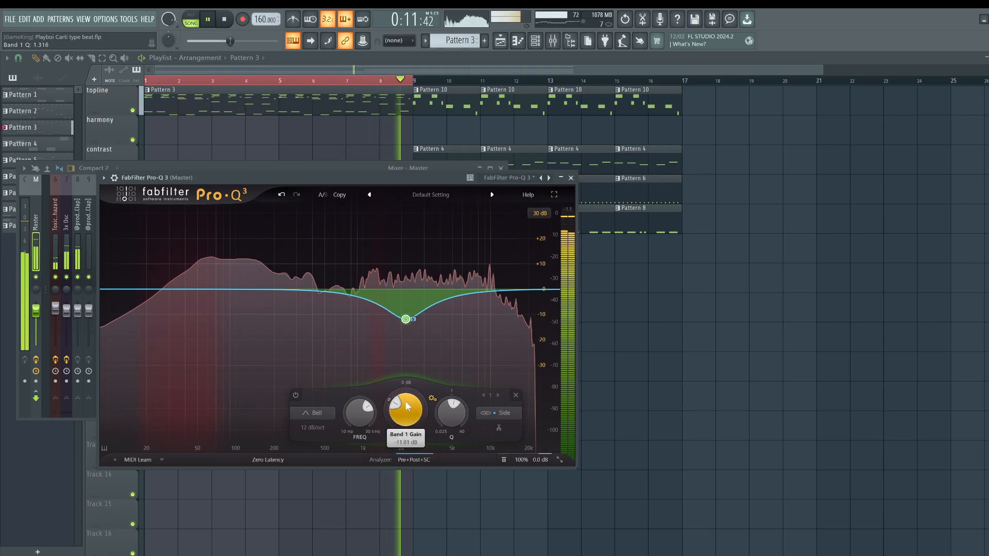
pyautogui.write('-3')
pyautogui.press('Return')
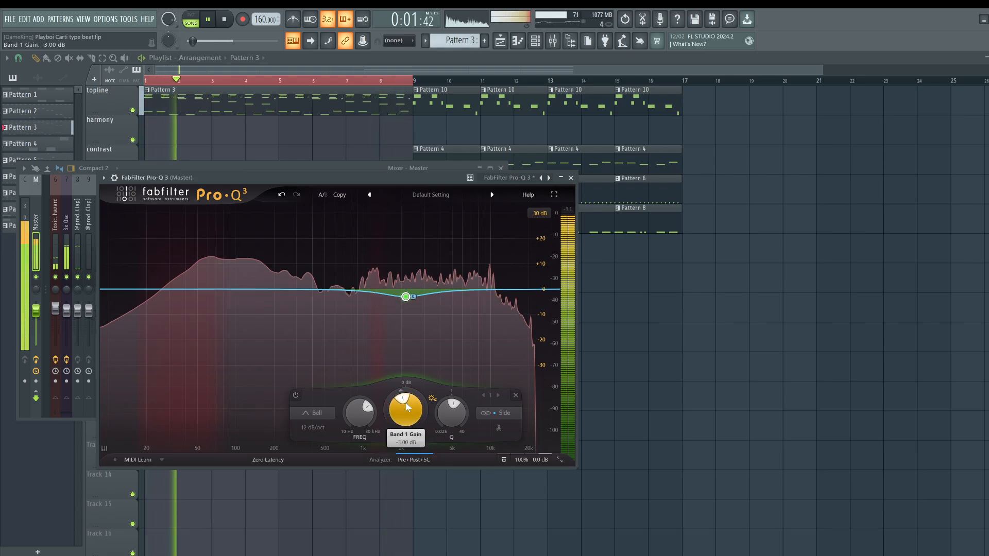
pyautogui.moveTo(451, 381); pyautogui.dragTo(451, 427)
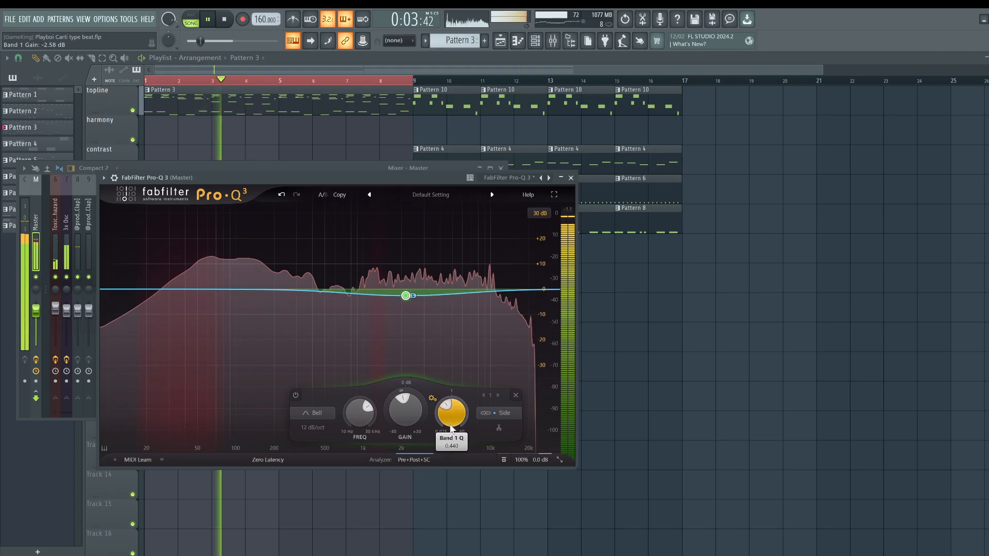
# - Audition the side band in solo, deepen its gain to -4 dB, and close Pro-Q 3 and the mixer
pyautogui.moveTo(419, 310)
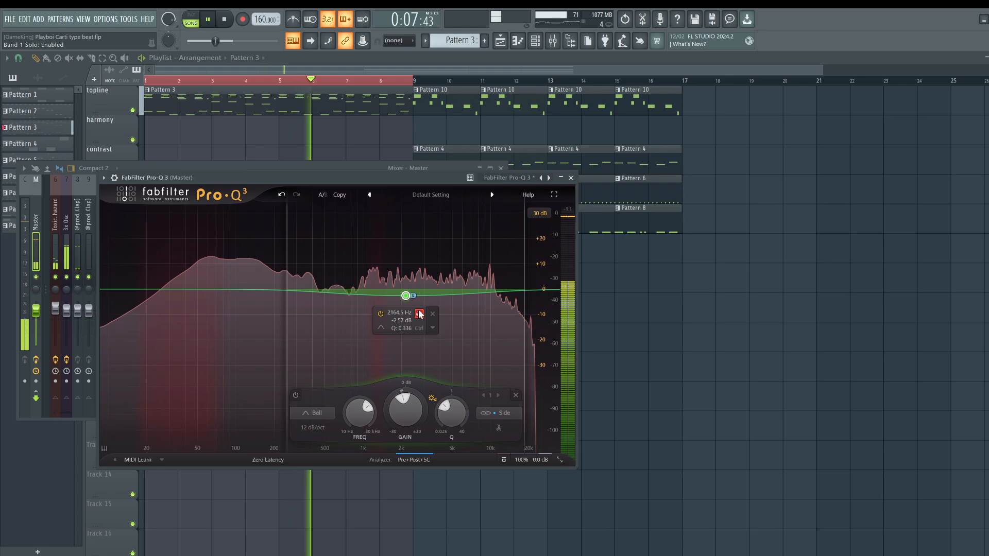
pyautogui.doubleClick(407, 409)
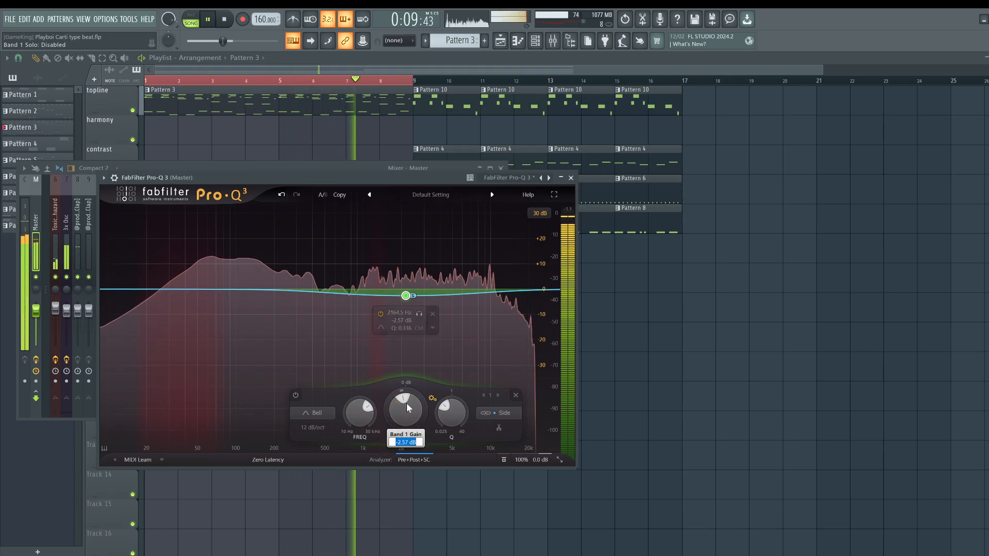
pyautogui.press('Return')
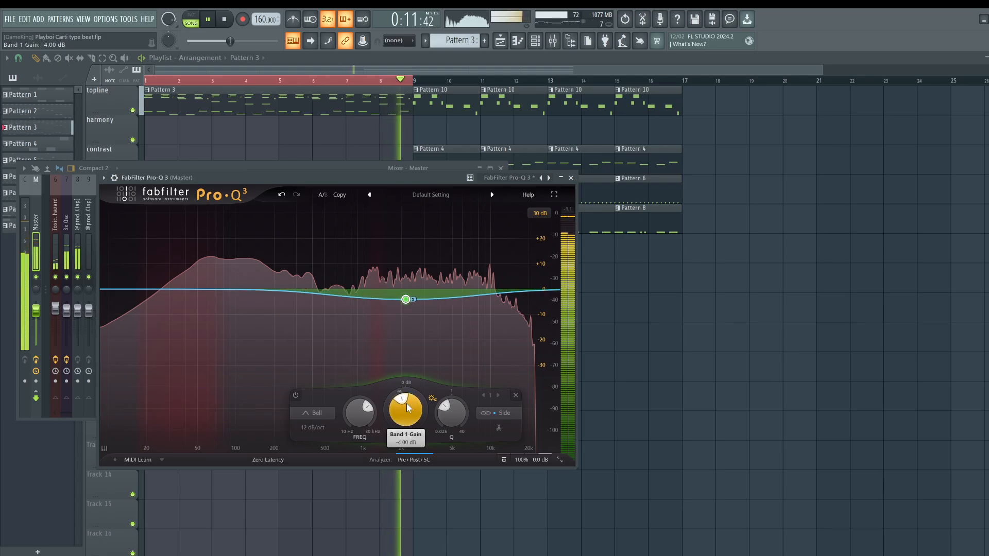
pyautogui.moveTo(405, 346)
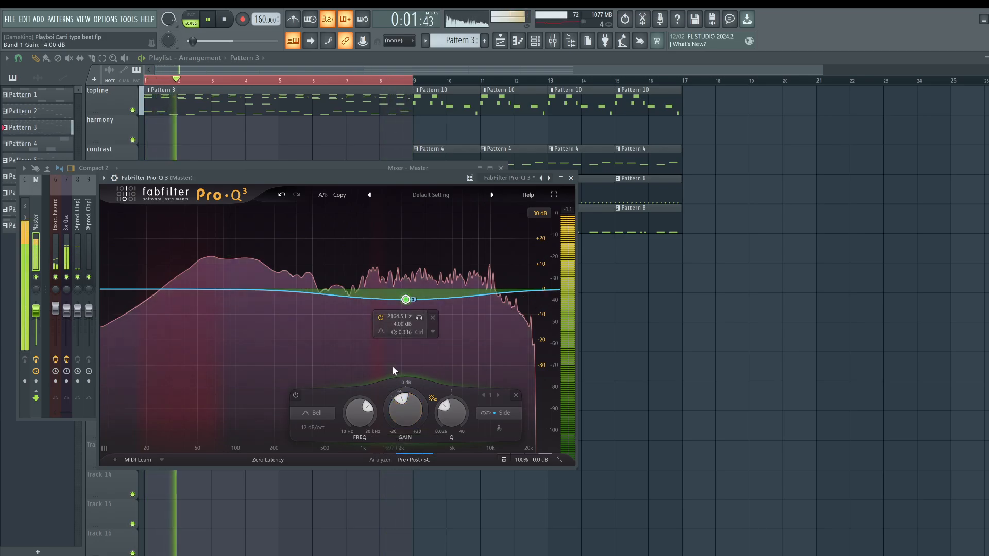
pyautogui.click(571, 178)
pyautogui.press('Escape')
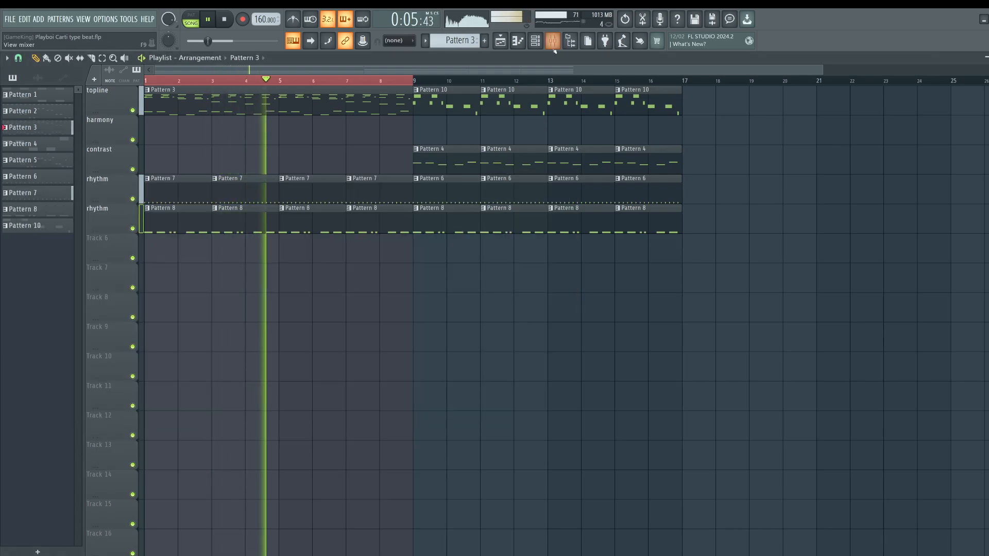
# - Examine the kick channel's time and arpeggiator settings, and check the kick's track in the mixer
pyautogui.press('F6')
pyautogui.click(140, 208)
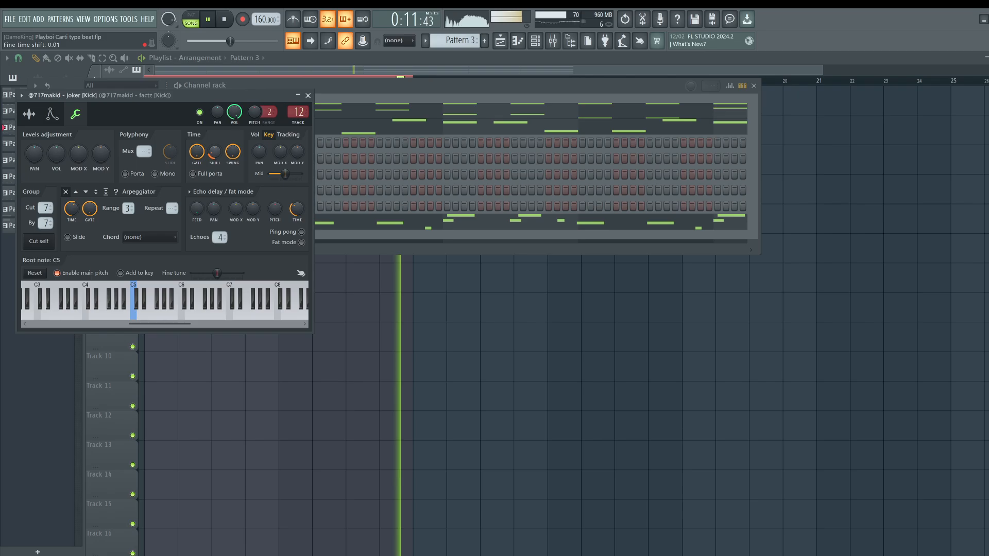
pyautogui.click(307, 97)
pyautogui.rightClick(387, 303)
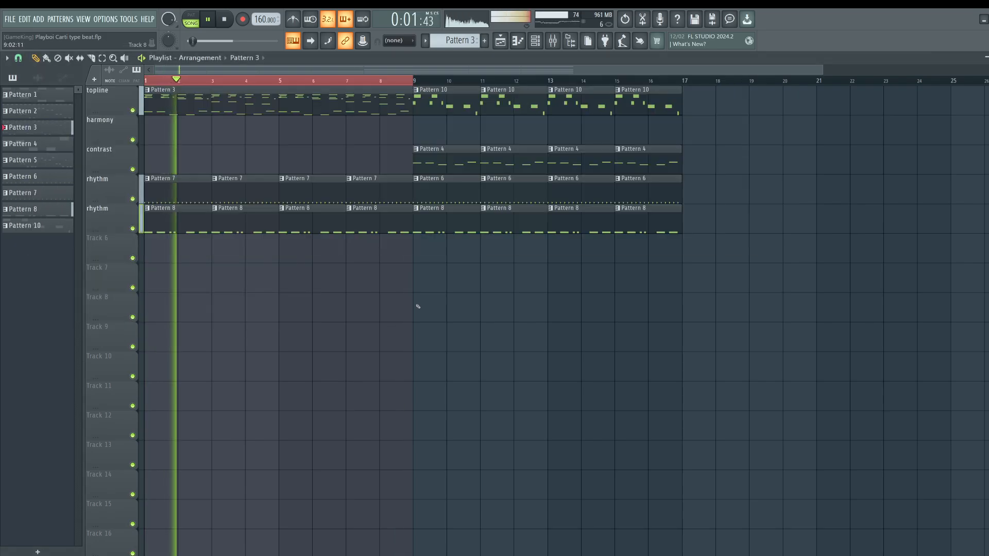
pyautogui.click(554, 42)
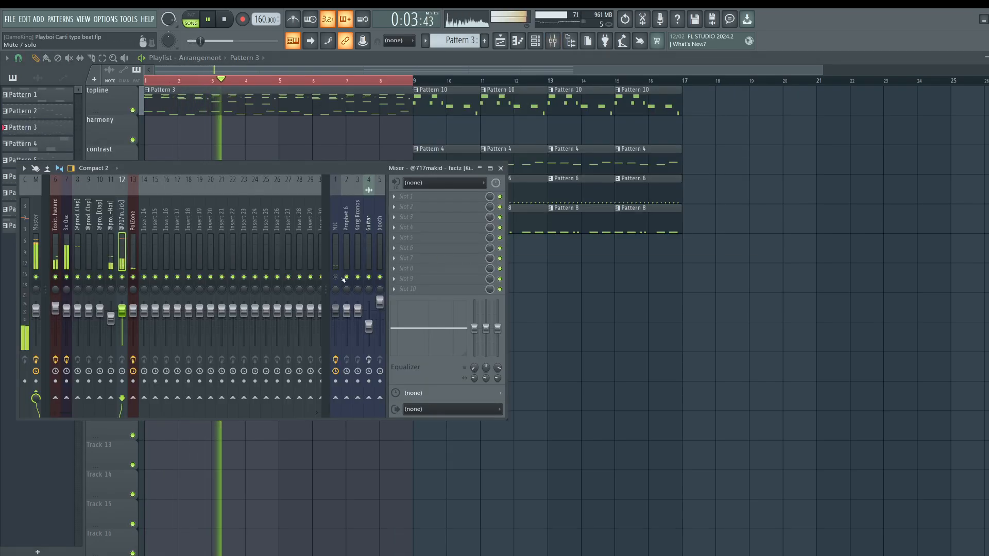
pyautogui.rightClick(574, 281)
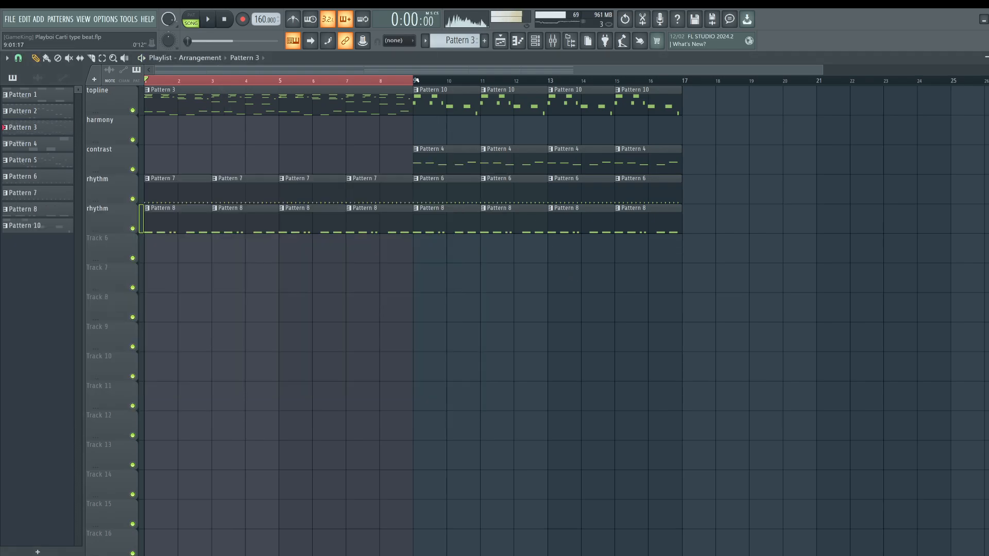
# - Replace all playlist clips from bar 9 onward with a duplicate of bars 1 to 8 and save the project
pyautogui.moveTo(685, 262); pyautogui.dragTo(415, 62)
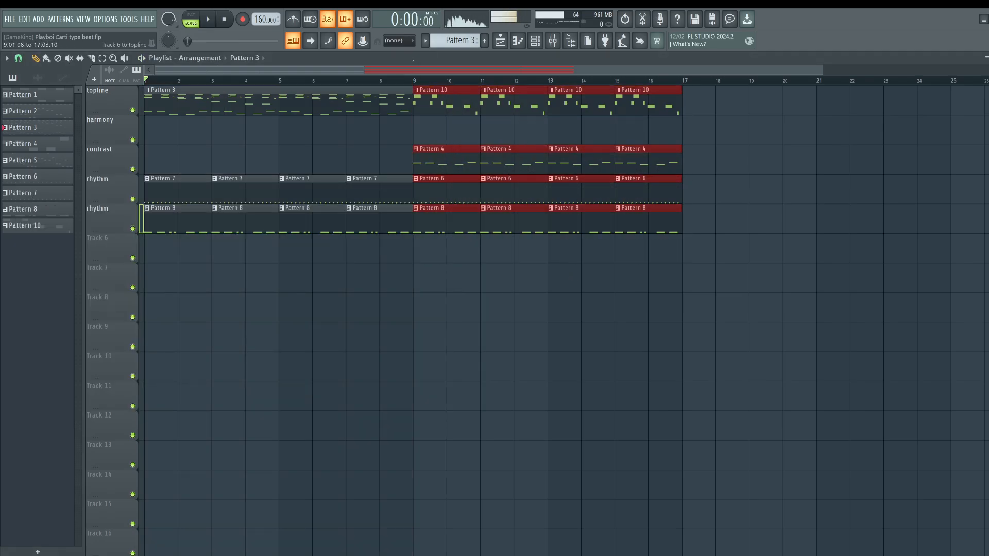
pyautogui.press('Delete')
pyautogui.moveTo(469, 262); pyautogui.dragTo(145, 85)
pyautogui.hotkey('ctrl', 'b')
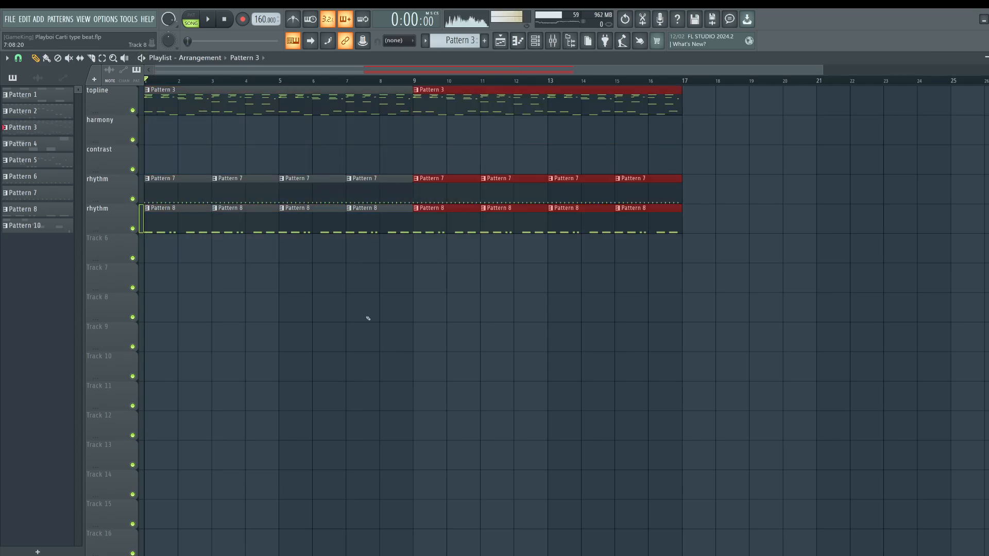
pyautogui.hotkey('ctrl', 's')
# - Delete the four Pattern 8 clips in the first eight bars of the lower rhythm track
pyautogui.rightClick(363, 221)
pyautogui.rightClick(313, 221)
pyautogui.rightClick(245, 221)
pyautogui.rightClick(181, 221)
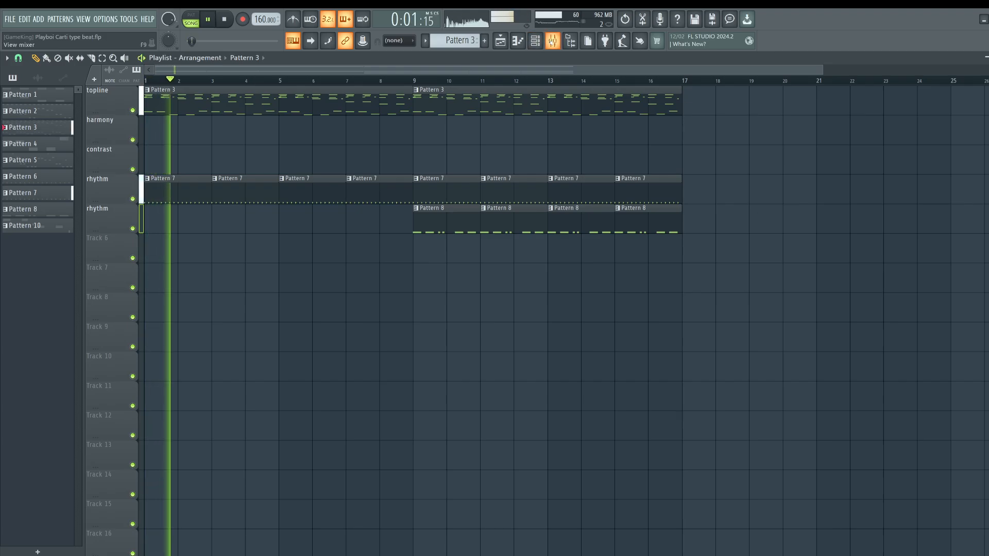
# - Toggle the MIC mixer track's mute and lower the fader of insert 6 slightly
pyautogui.click(553, 41)
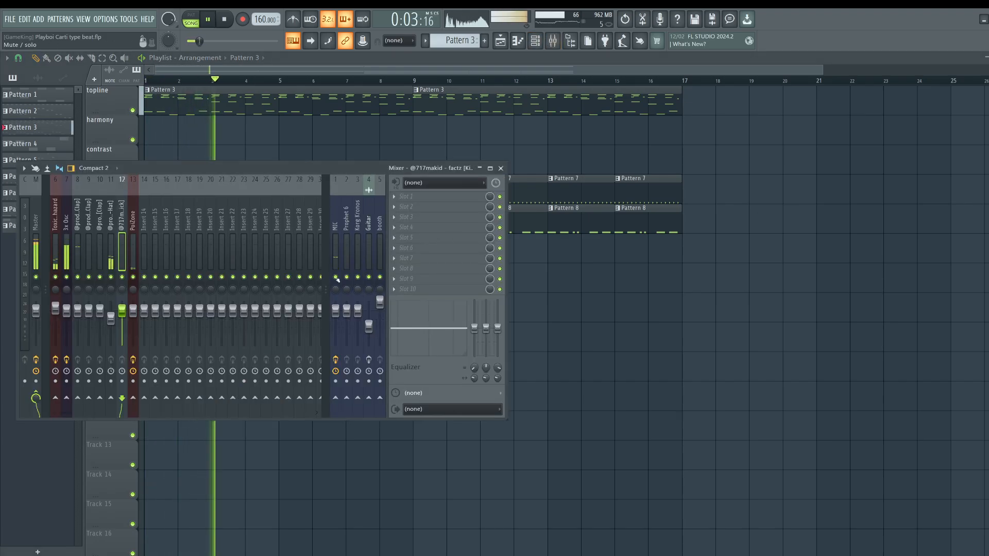
pyautogui.click(336, 277)
pyautogui.rightClick(576, 300)
pyautogui.click(552, 41)
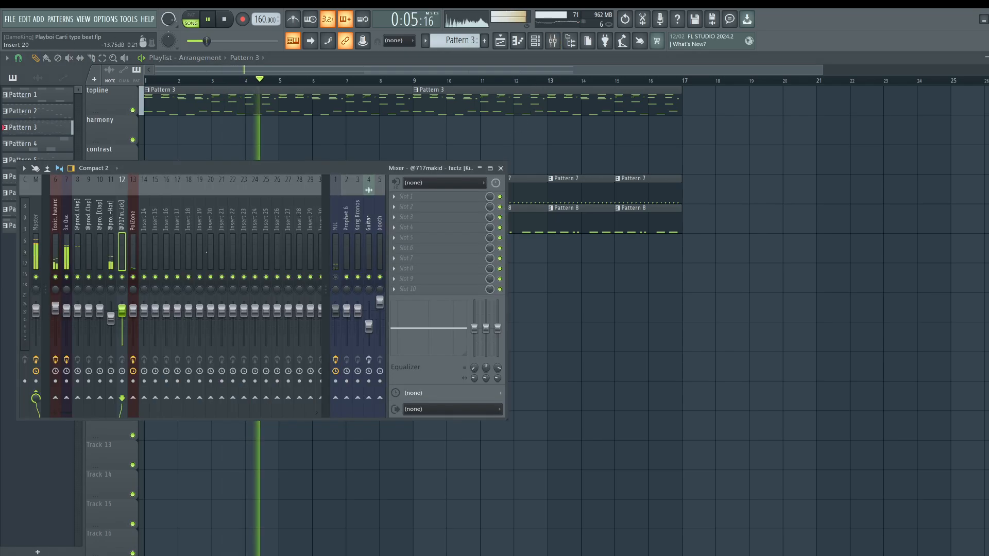
pyautogui.click(57, 309)
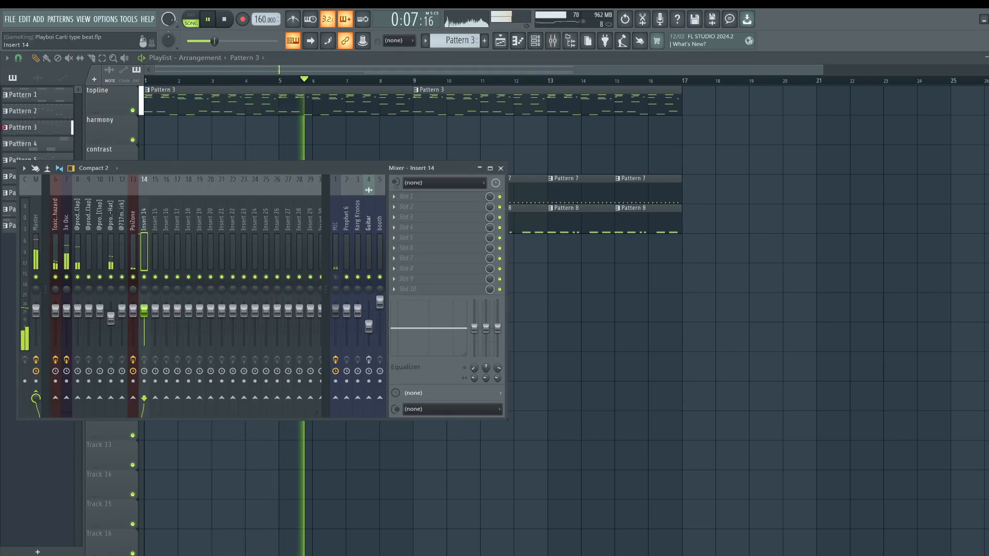
# - Examine the Transporter effect on the PoiZone mixer track, close it, and check the playlist and mixer during playback
pyautogui.click(133, 310)
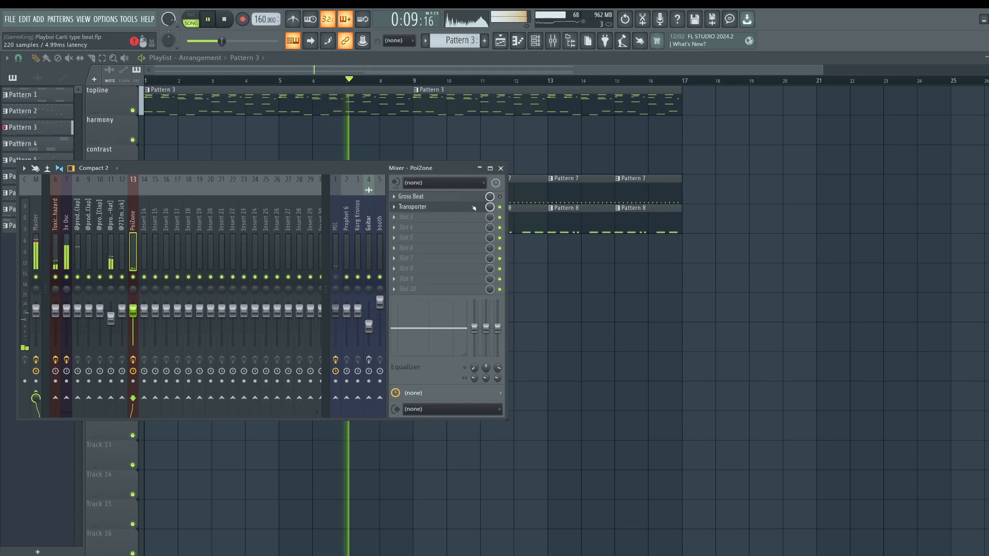
pyautogui.click(397, 207)
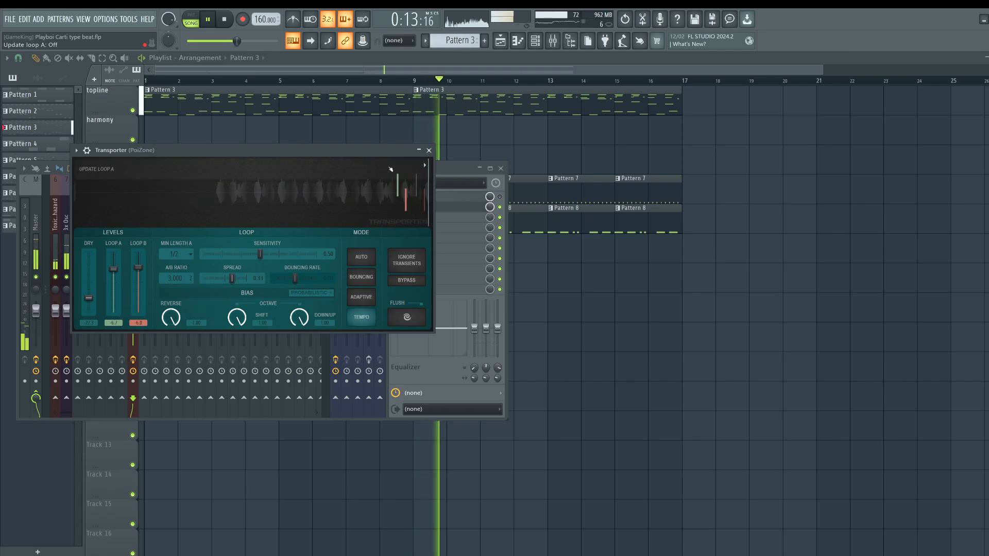
pyautogui.click(429, 151)
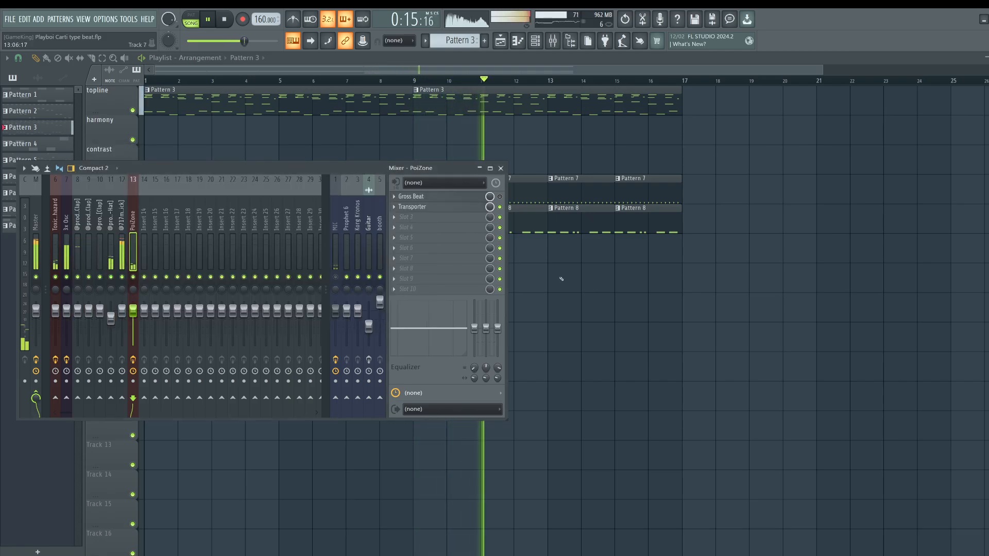
pyautogui.press('F9')
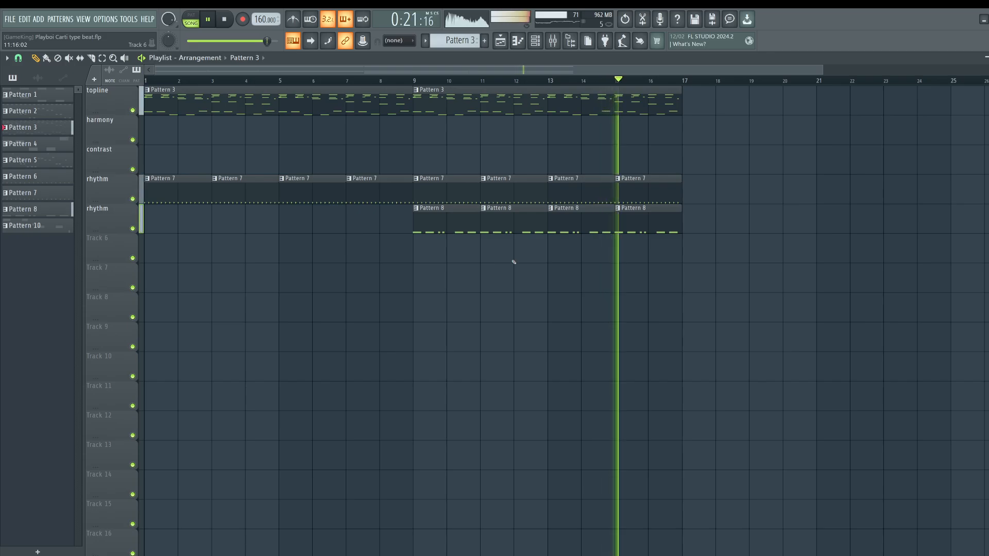
pyautogui.click(553, 40)
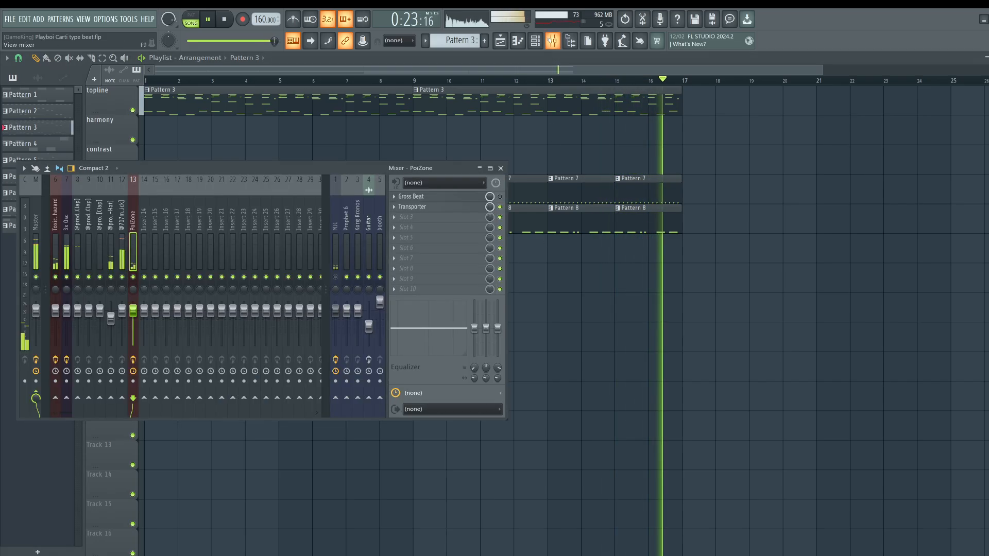
# - Check the Transporter effect's loop and spread settings on the PoiZone mixer track, then hide the mixer
pyautogui.click(411, 207)
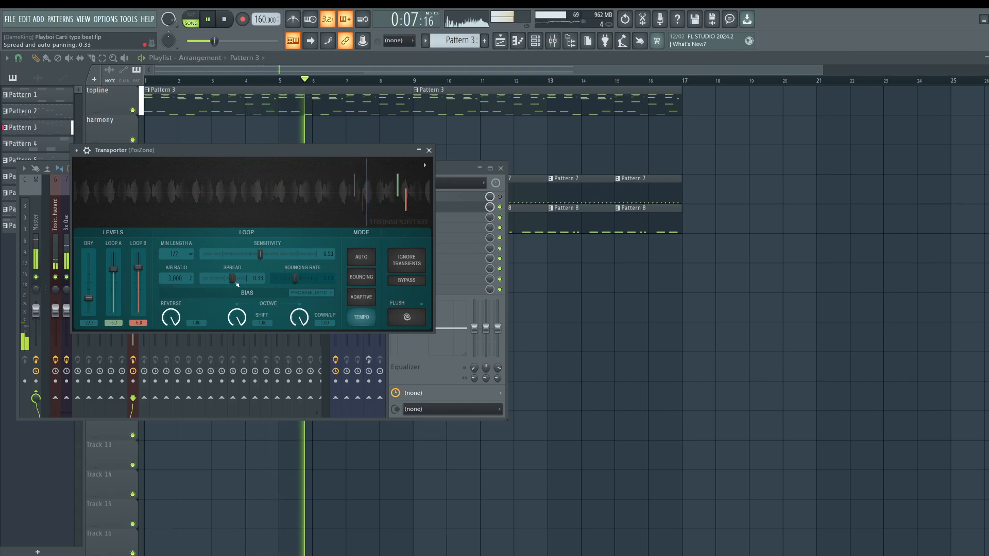
pyautogui.click(428, 150)
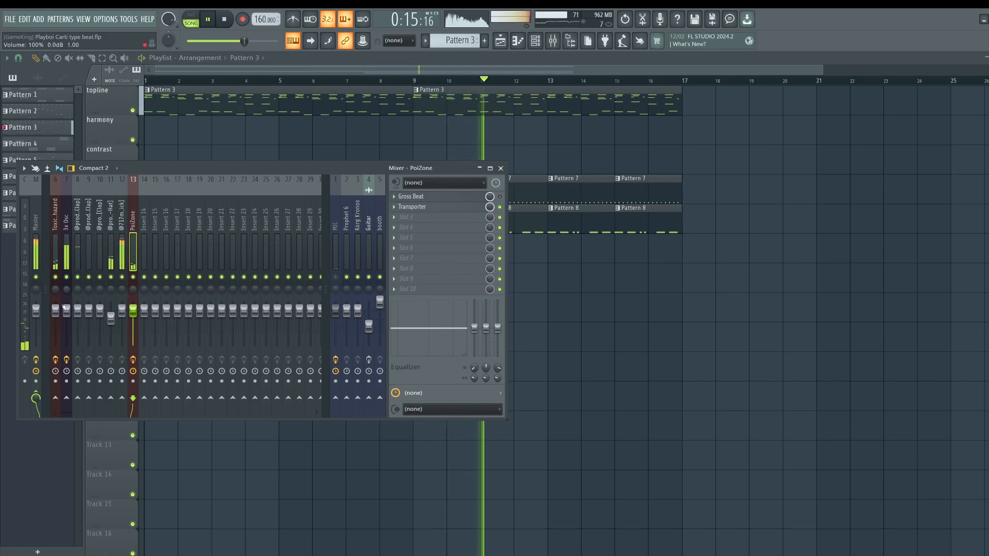
pyautogui.click(553, 41)
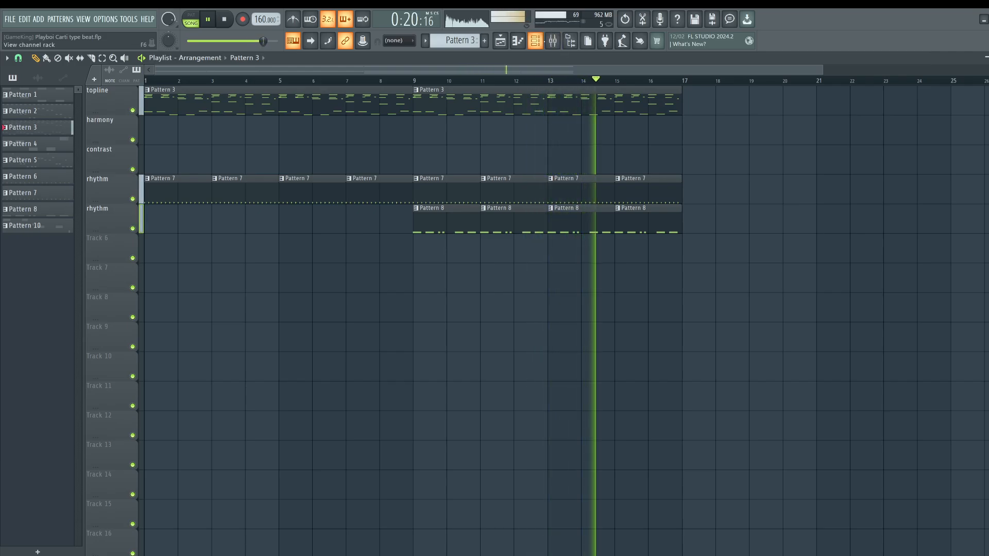
# - Adjust the time shift of the 3x Osc channel in its Time settings and close the channel window
pyautogui.click(535, 41)
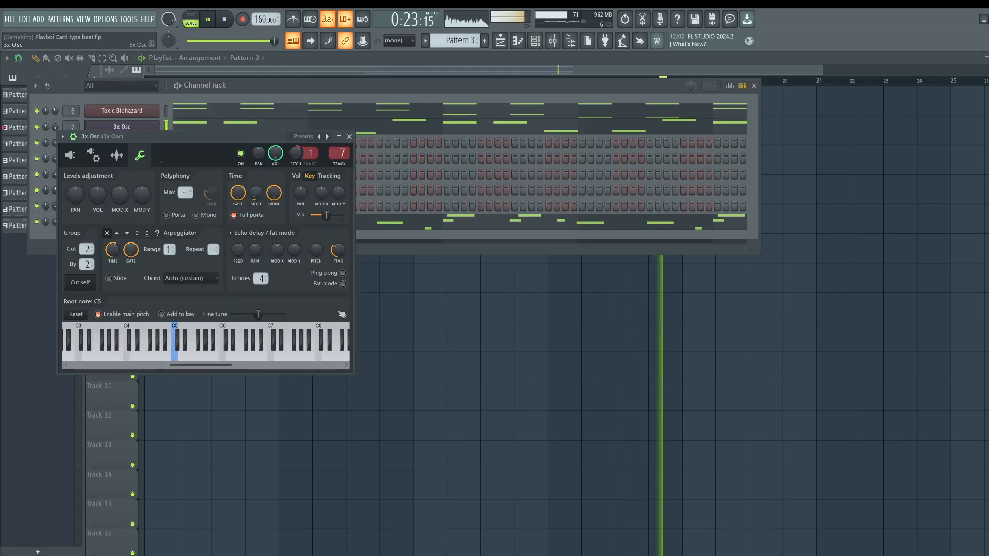
pyautogui.click(121, 126)
pyautogui.click(117, 178)
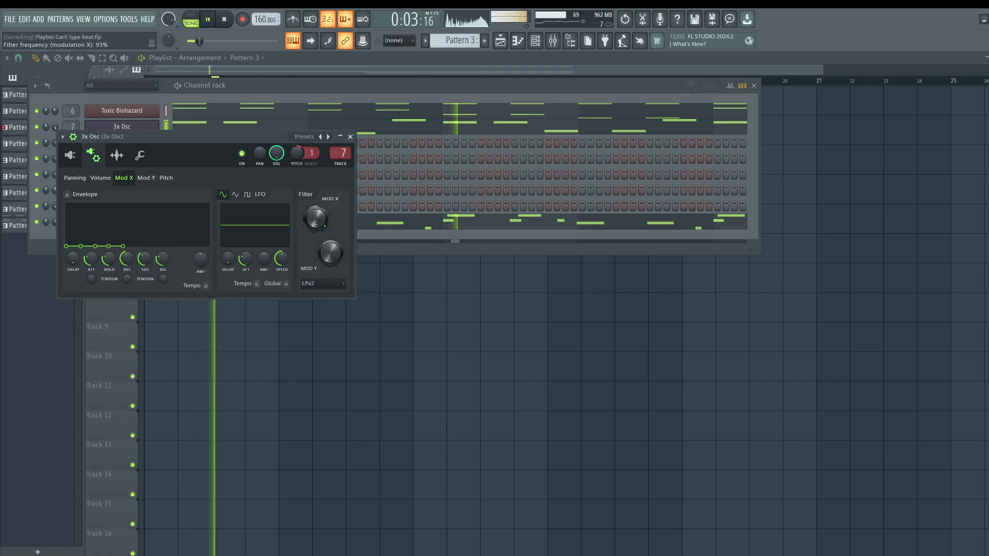
pyautogui.click(140, 156)
pyautogui.rightClick(254, 192)
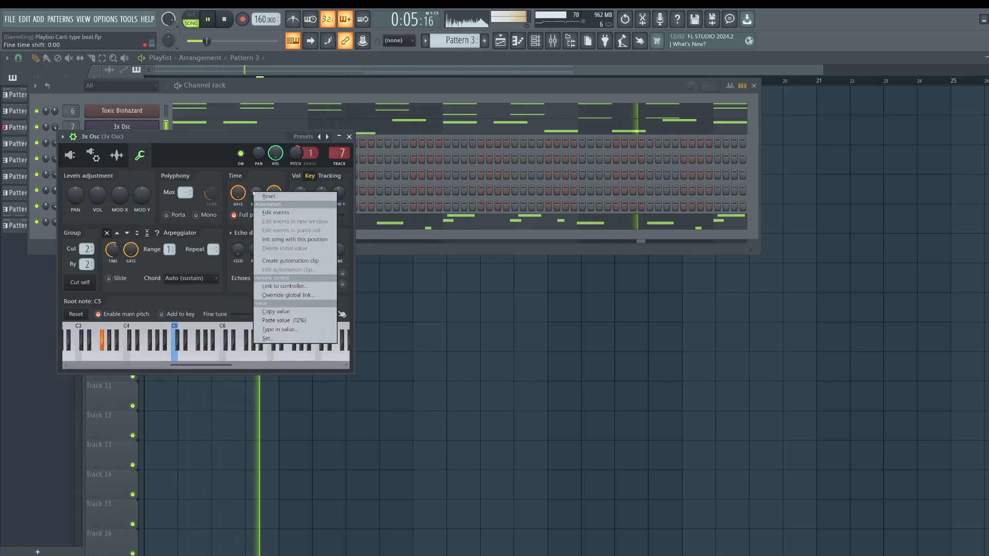
pyautogui.click(258, 262)
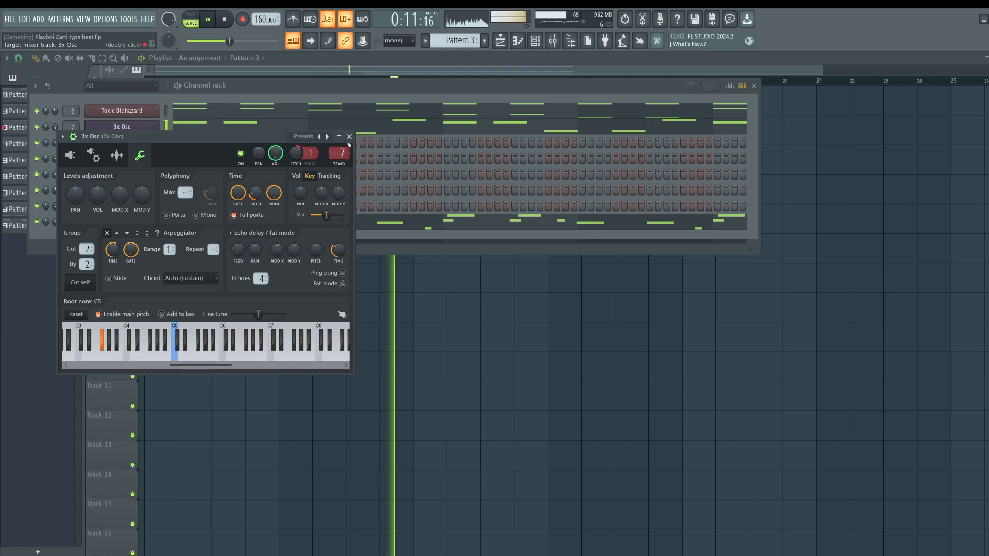
pyautogui.click(349, 137)
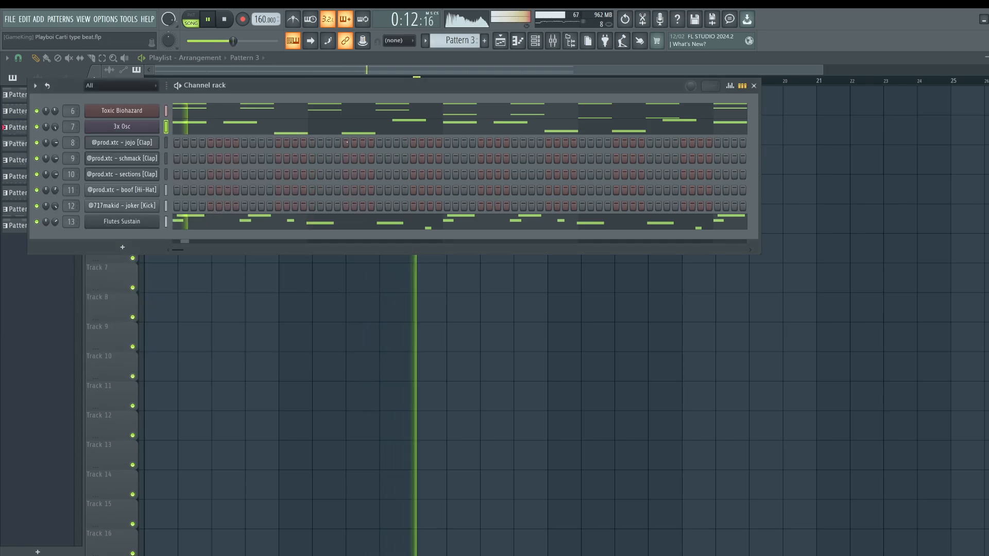
# - Set the joker kick channel's fine time shift to 0:01, then close its settings and the channel rack
pyautogui.click(138, 206)
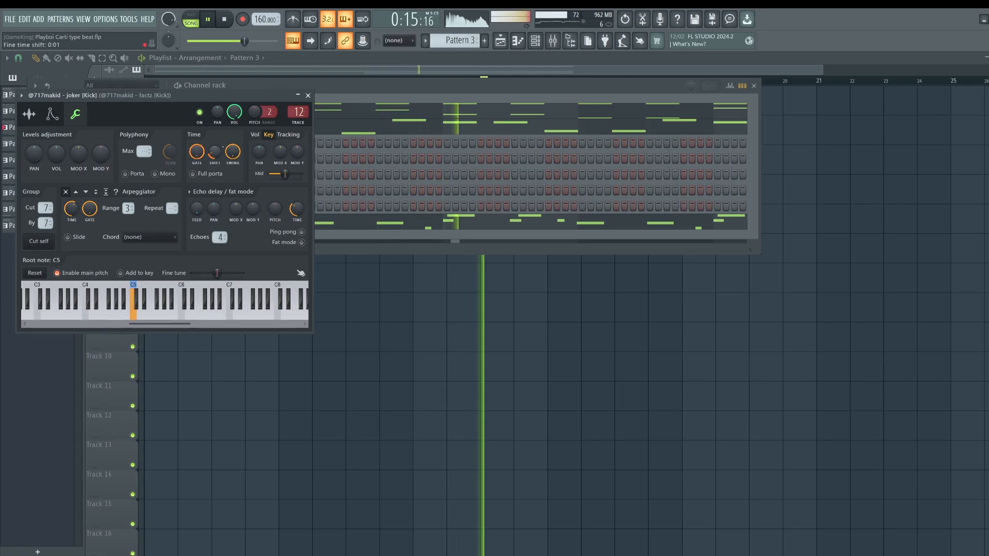
pyautogui.click(308, 95)
pyautogui.rightClick(309, 302)
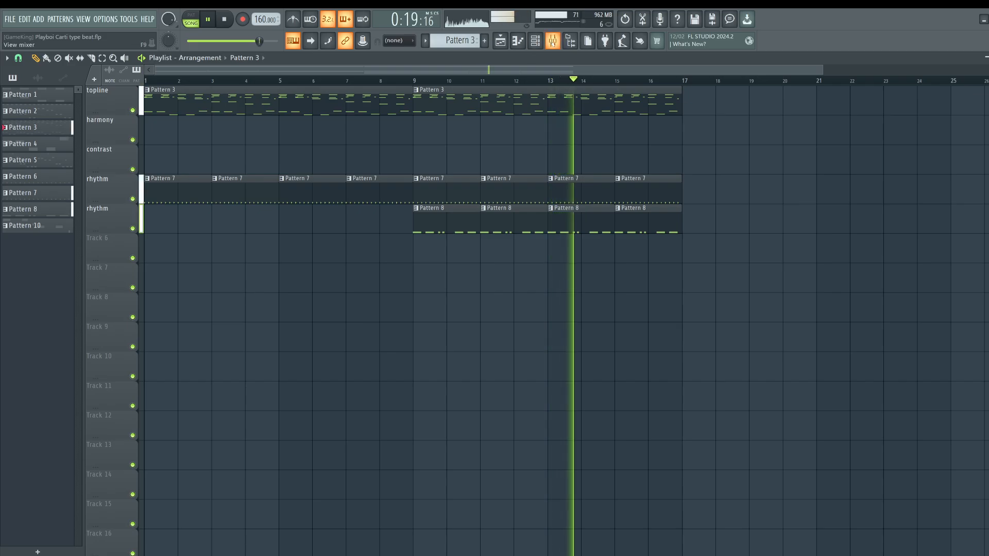
# - In the PoiZone track's Transporter, lower the loop A level and set the loop B level to -10.6 dB, then close the mixer
pyautogui.click(552, 41)
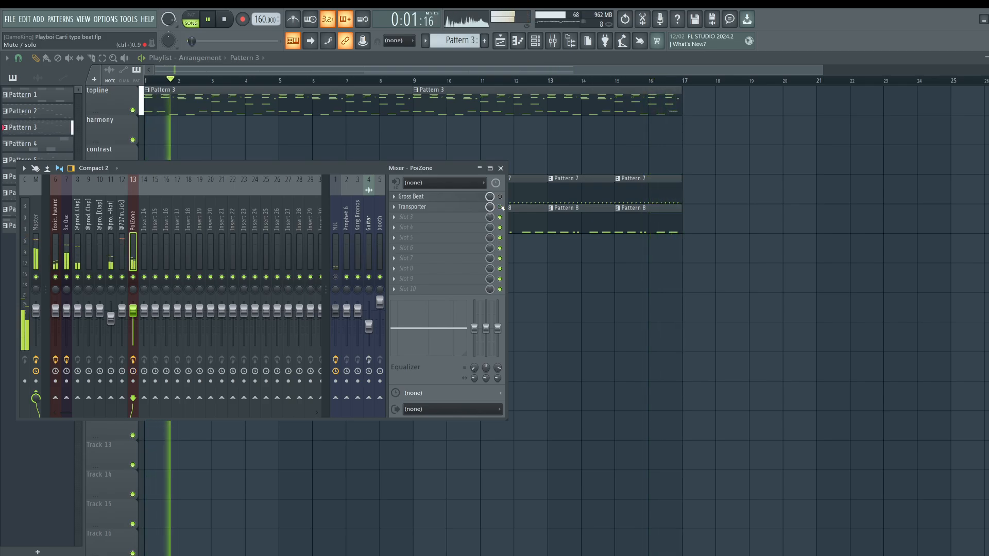
pyautogui.click(474, 208)
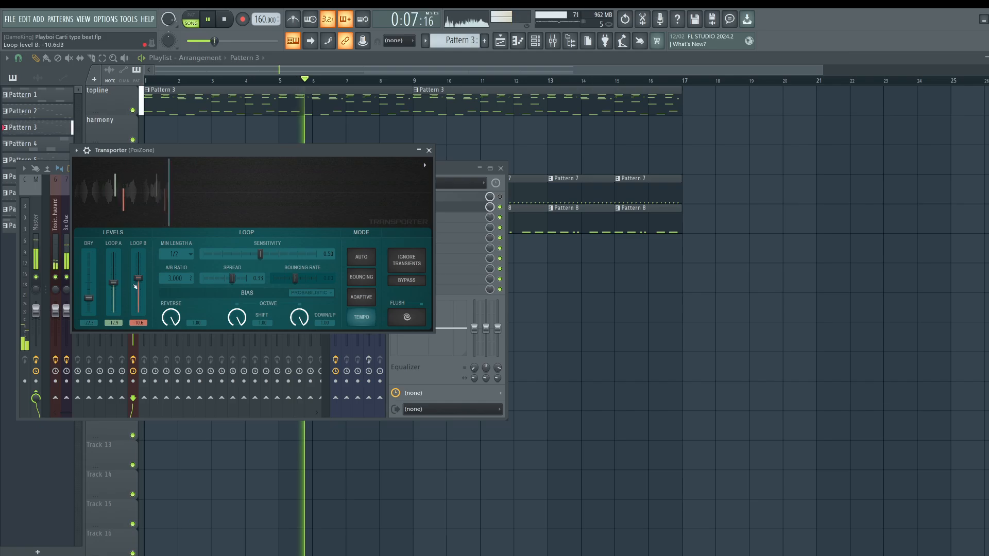
pyautogui.click(428, 150)
pyautogui.click(54, 250)
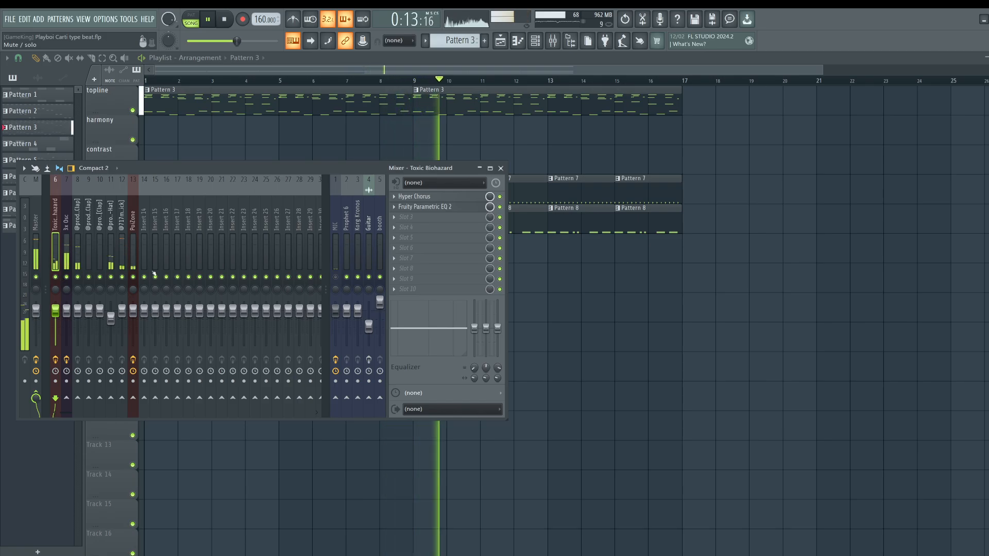
pyautogui.press('F9')
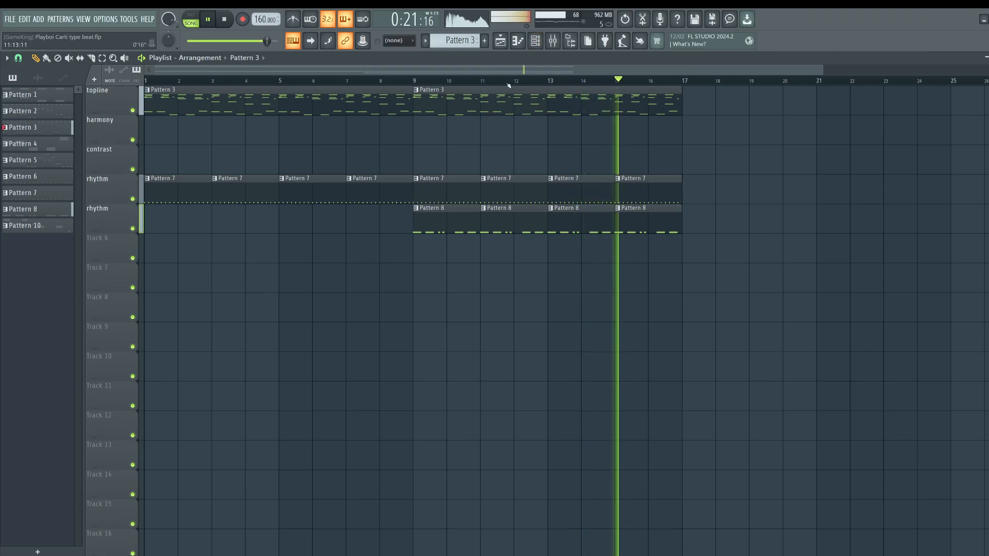
# - Lower the threshold of the Master track's Fruity Soft Clipper to -18.9 dB, then close the plugin and the mixer
pyautogui.click(535, 41)
pyautogui.click(36, 221)
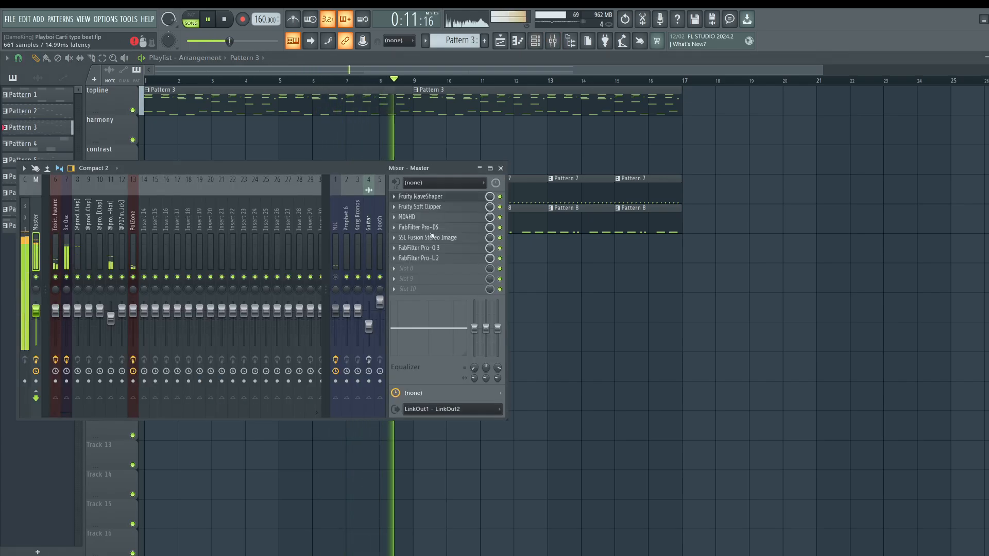
pyautogui.click(420, 207)
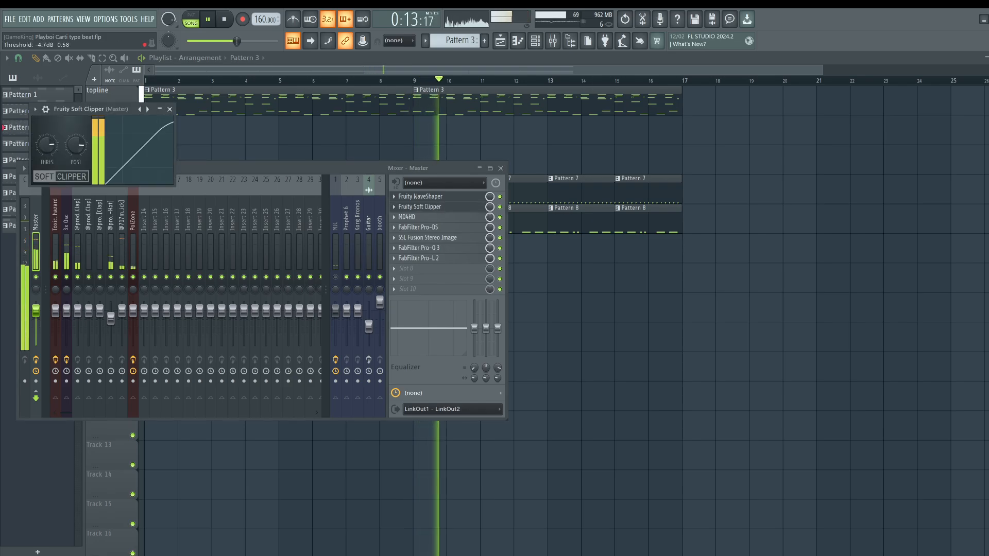
pyautogui.moveTo(47, 145)
pyautogui.mouseDown()
pyautogui.moveTo(46, 168)
pyautogui.moveTo(46, 152)
pyautogui.mouseUp()
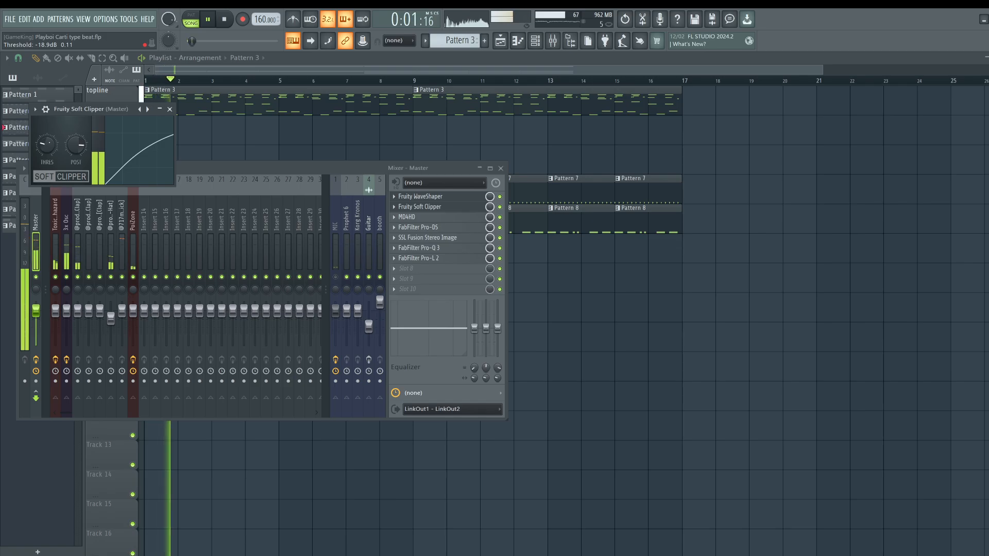
pyautogui.click(170, 109)
pyautogui.press('F9')
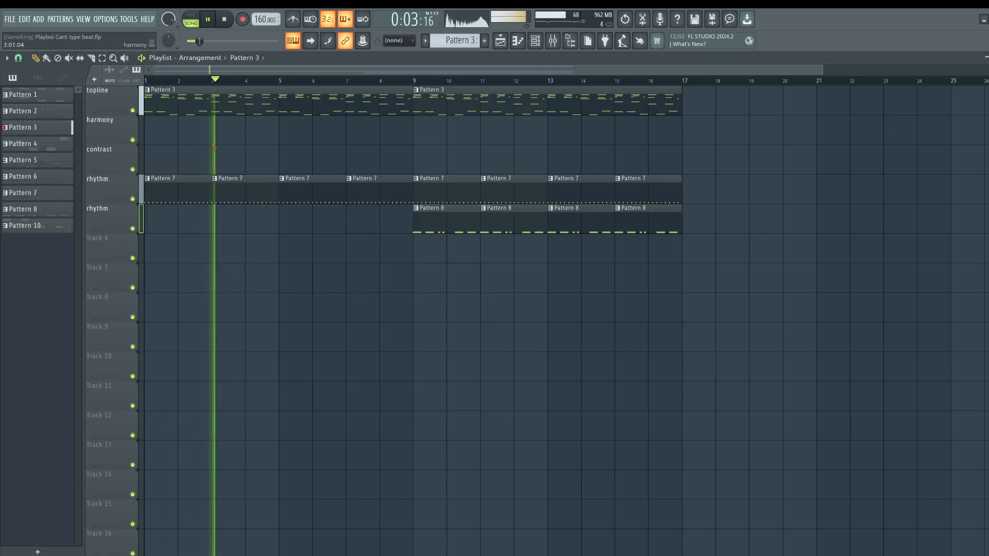
pyautogui.click(554, 46)
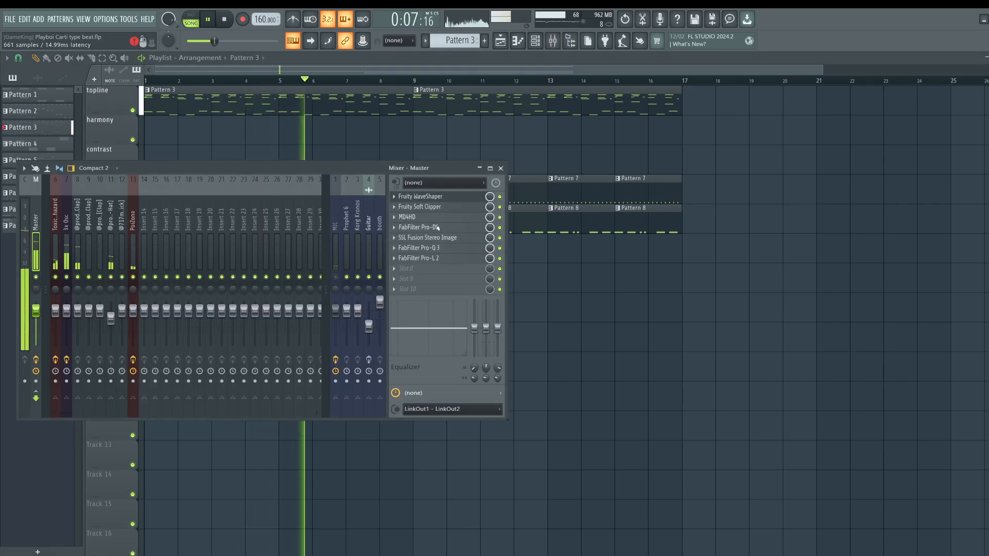
pyautogui.click(501, 168)
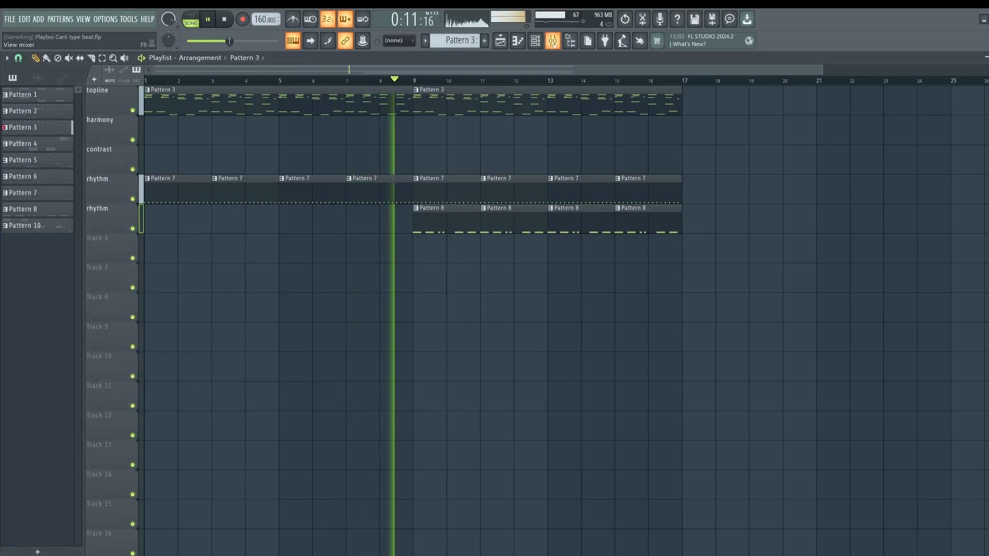
# - Add Gross Beat to the third slot of the Toxic Biohazard mixer track and load the Momentary preset with 1/2 Speed
pyautogui.press('F6')
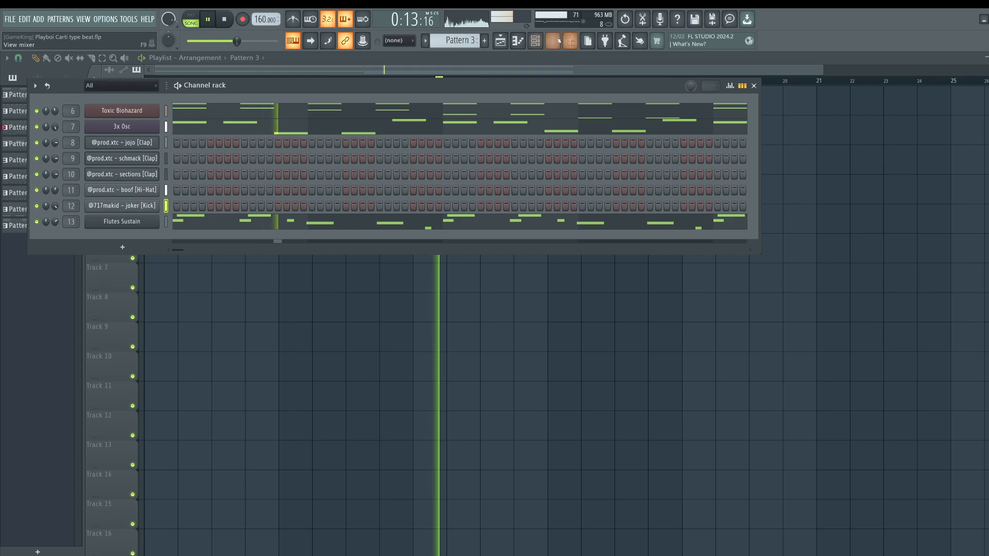
pyautogui.press('F9')
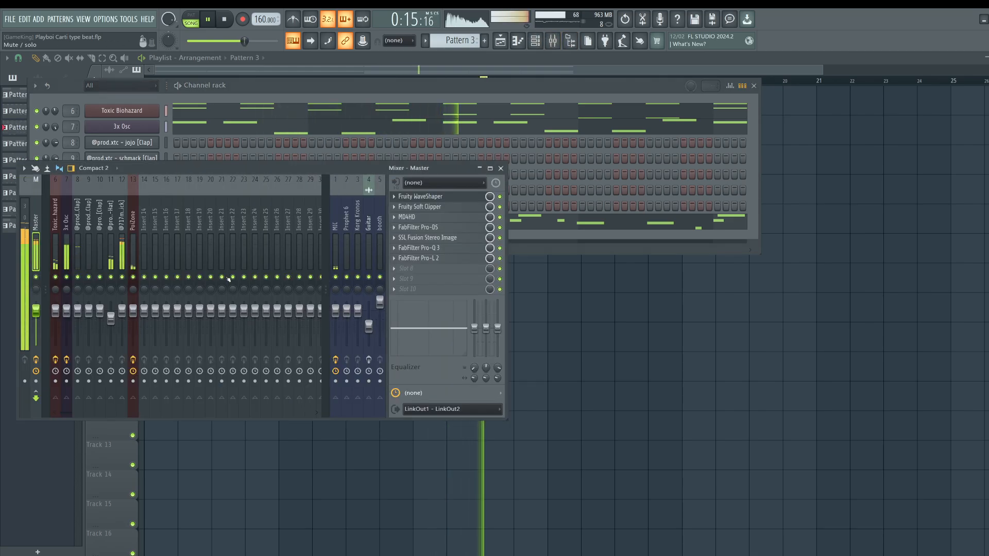
pyautogui.click(58, 247)
pyautogui.click(412, 220)
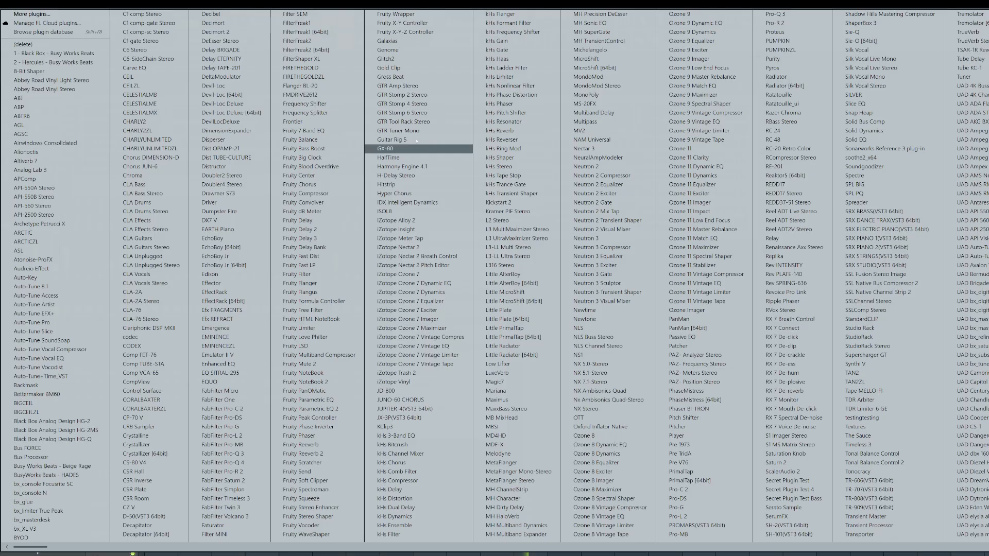
pyautogui.click(421, 77)
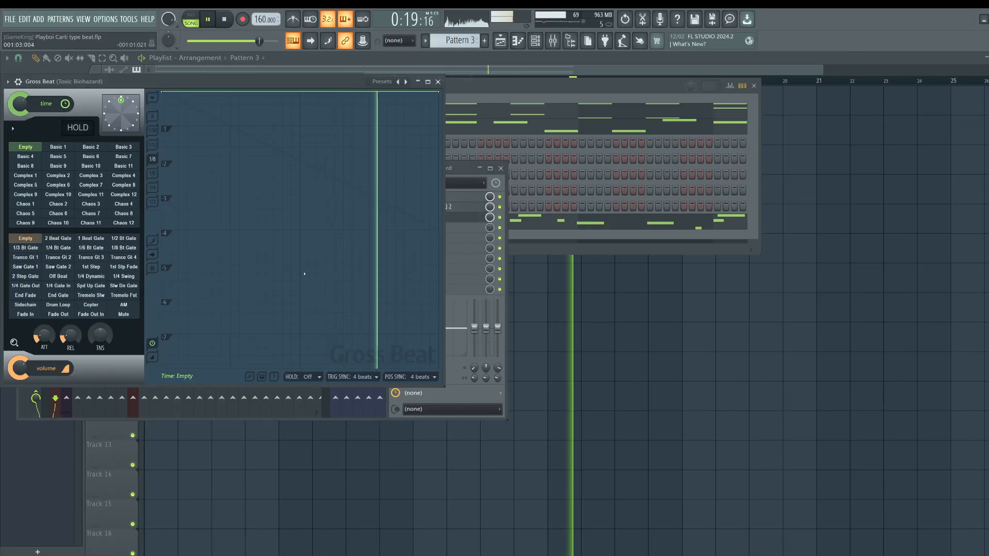
pyautogui.click(391, 82)
pyautogui.click(413, 122)
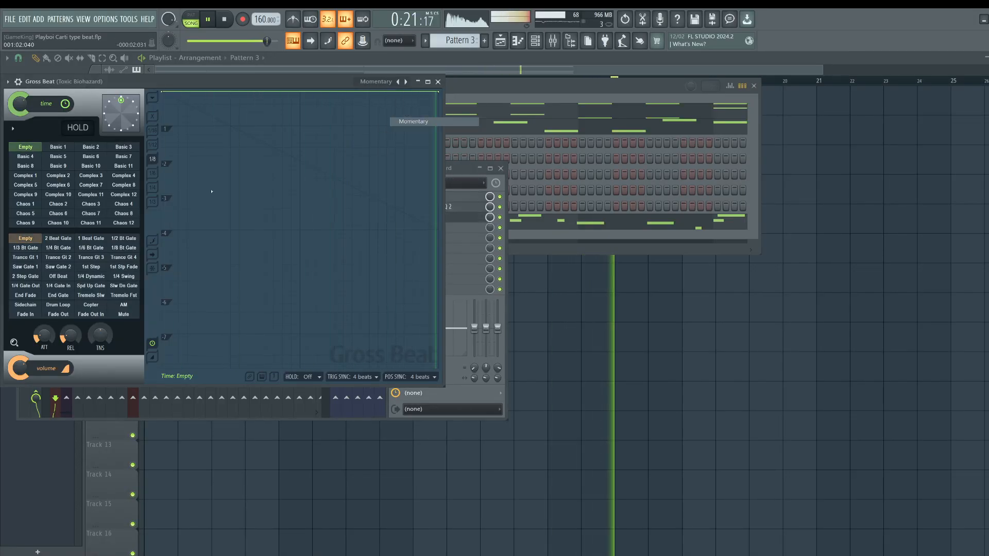
# - Set both the trigger sync and position sync of Gross Beat to 4 beats, then return to the playlist
pyautogui.click(352, 377)
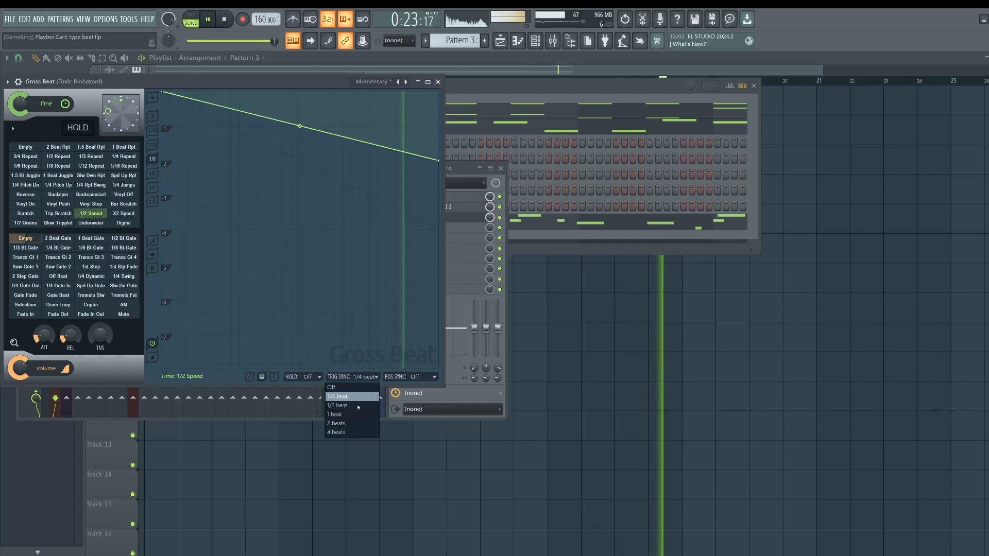
pyautogui.click(351, 432)
pyautogui.click(412, 378)
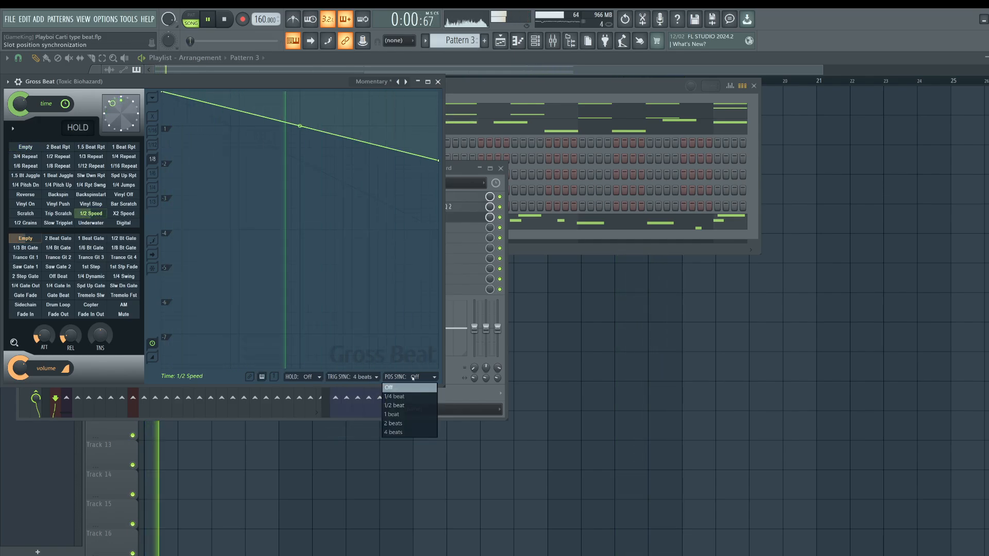
pyautogui.click(396, 432)
pyautogui.click(438, 81)
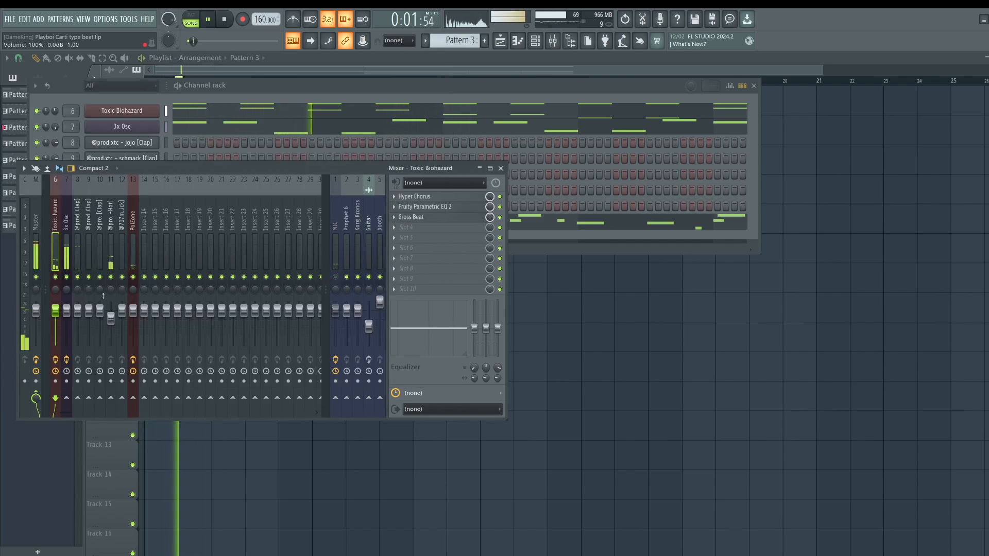
pyautogui.press('F5')
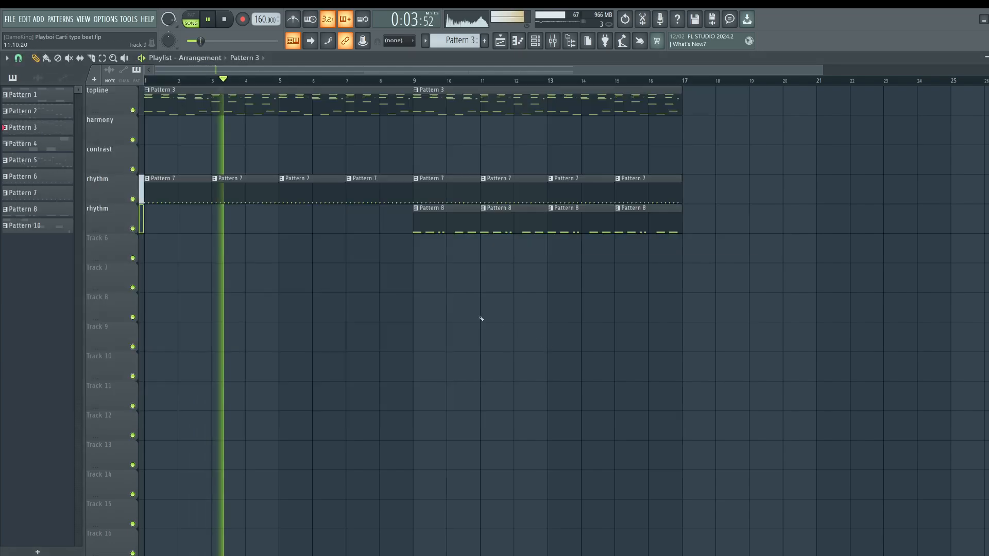
# - Update loops A and B in the Transporter effect on the PoiZone mixer track, then close the plugin and the mixer
pyautogui.press('F9')
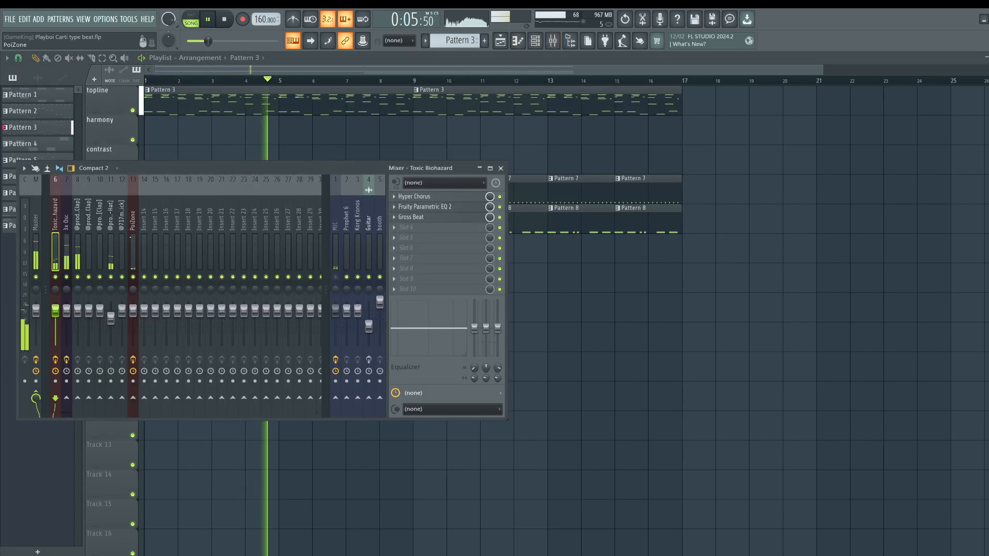
pyautogui.click(133, 223)
pyautogui.click(422, 207)
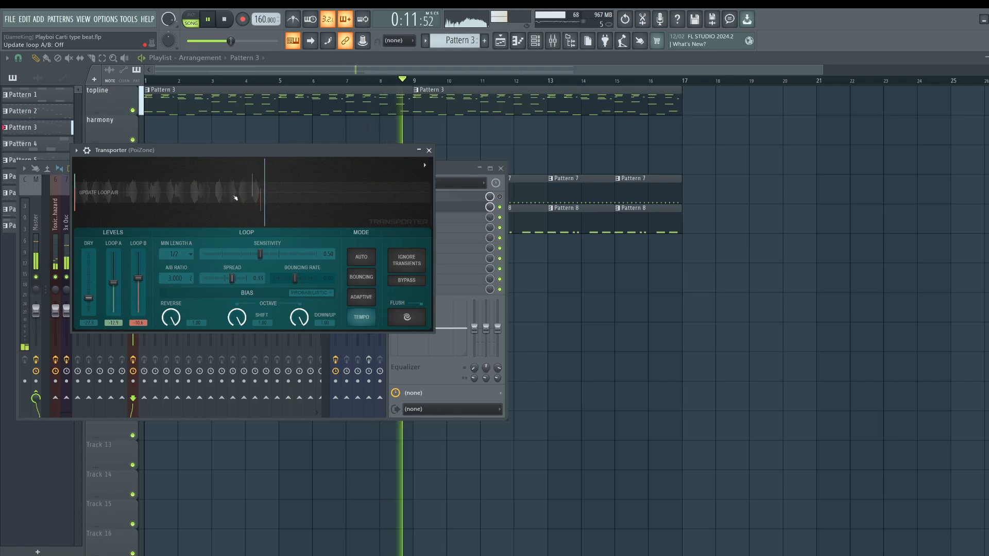
pyautogui.click(236, 198)
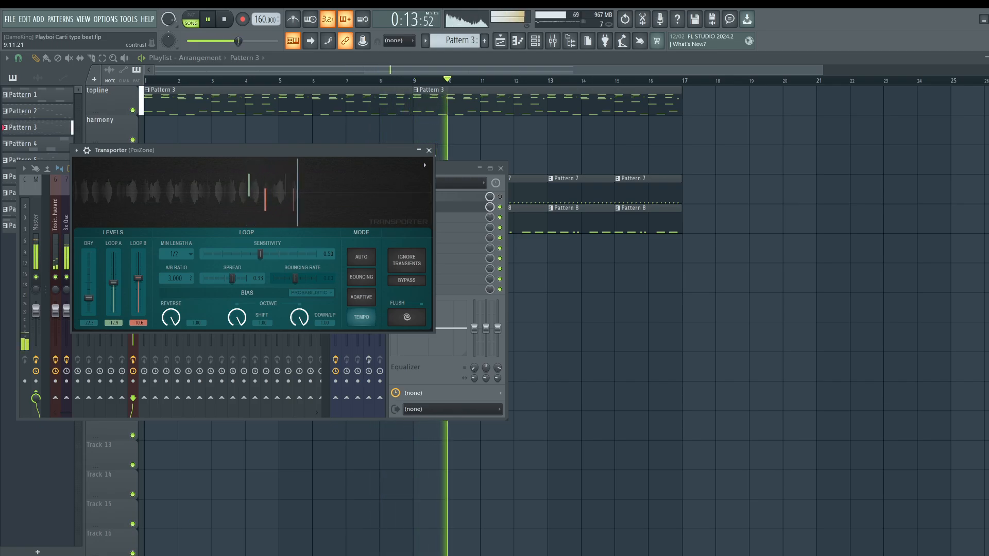
pyautogui.click(429, 151)
pyautogui.click(501, 169)
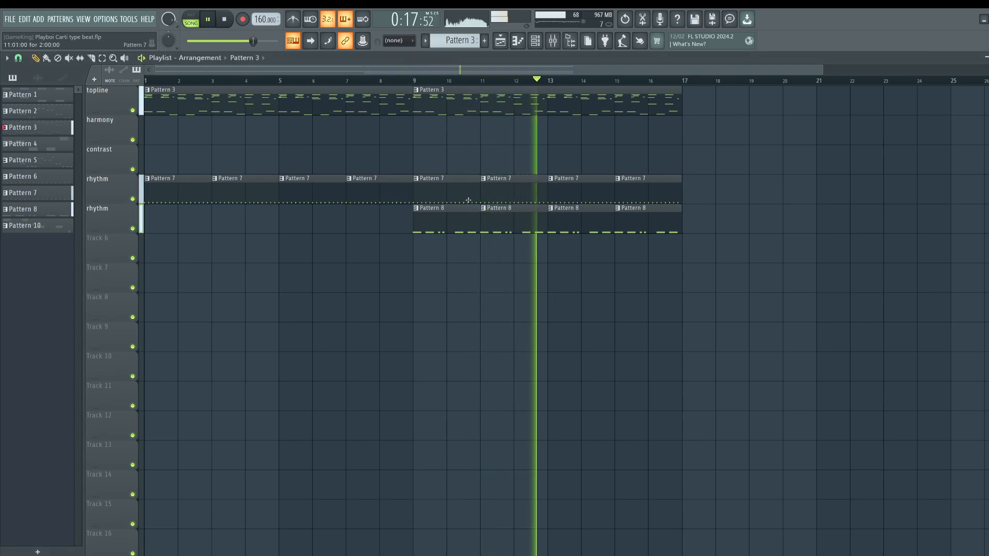
# - Review the time shift in the joker kick channel's miscellaneous settings, then return to the playlist
pyautogui.press('F6')
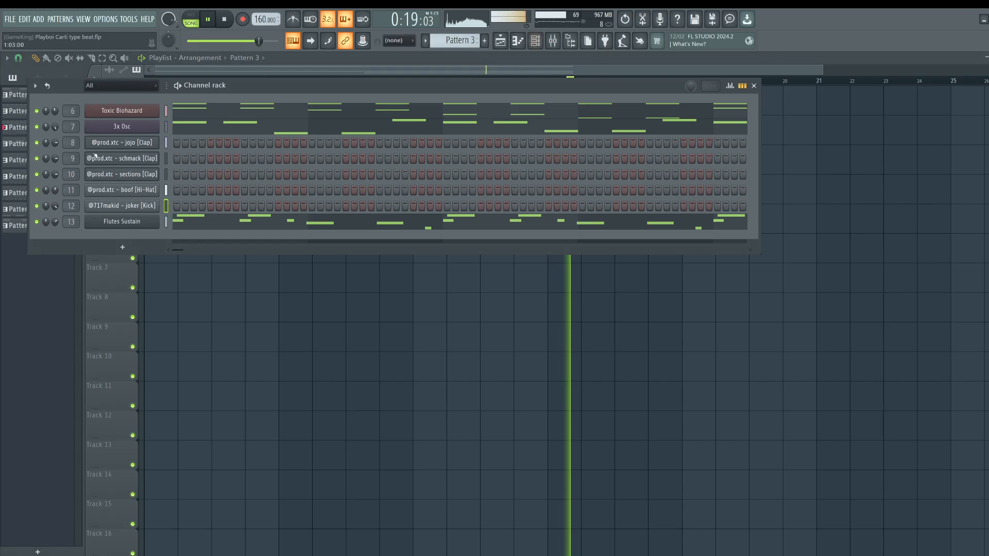
pyautogui.click(148, 205)
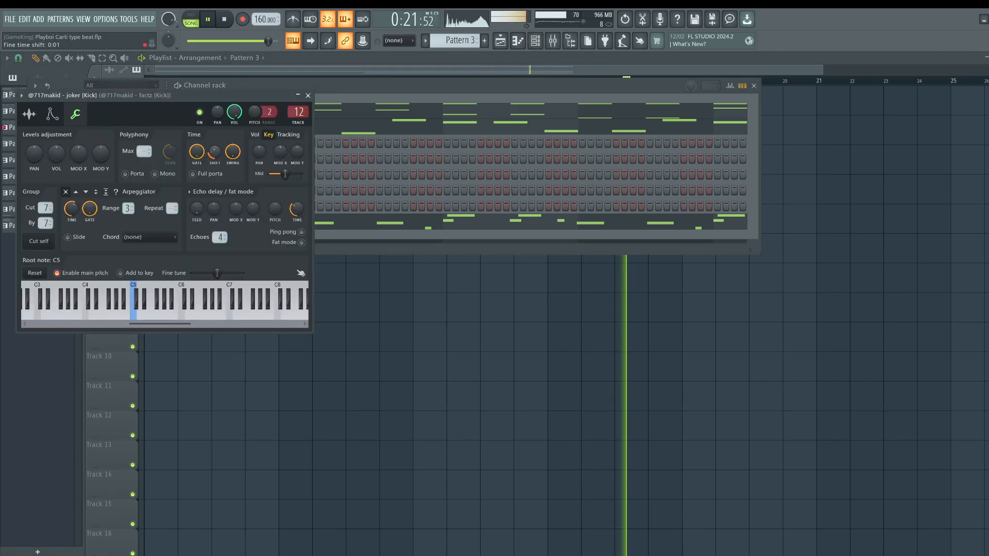
pyautogui.click(310, 98)
pyautogui.press('F6')
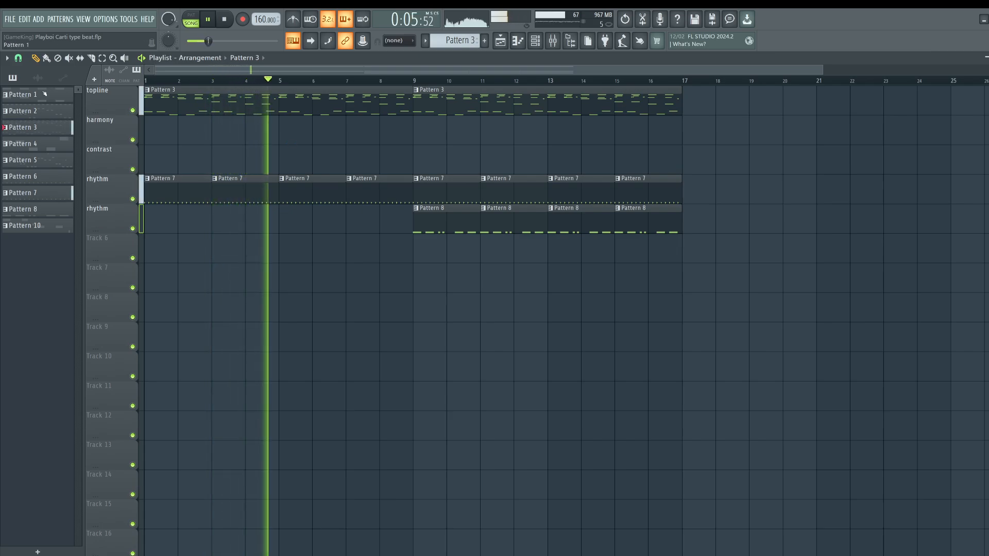
# - Color all selected patterns with a gradient from Medium Red Violet (#D4009A) to the purple swatch
pyautogui.rightClick(50, 225)
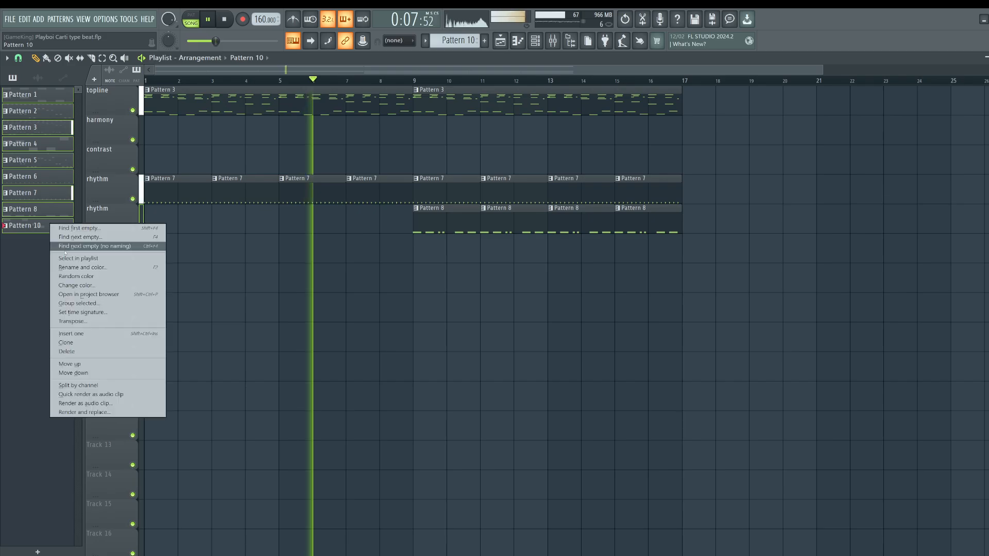
pyautogui.click(77, 268)
pyautogui.click(188, 431)
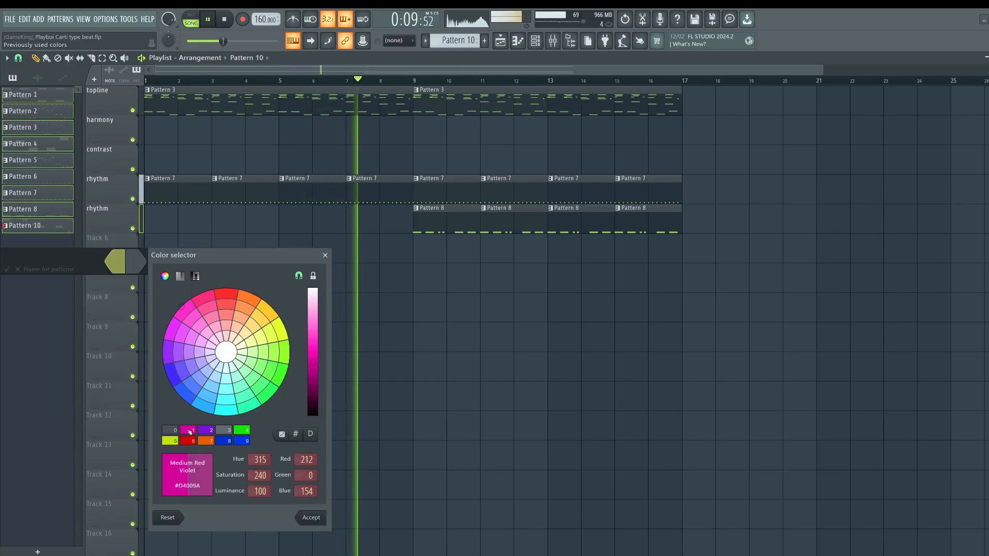
pyautogui.press('Return')
pyautogui.click(120, 264)
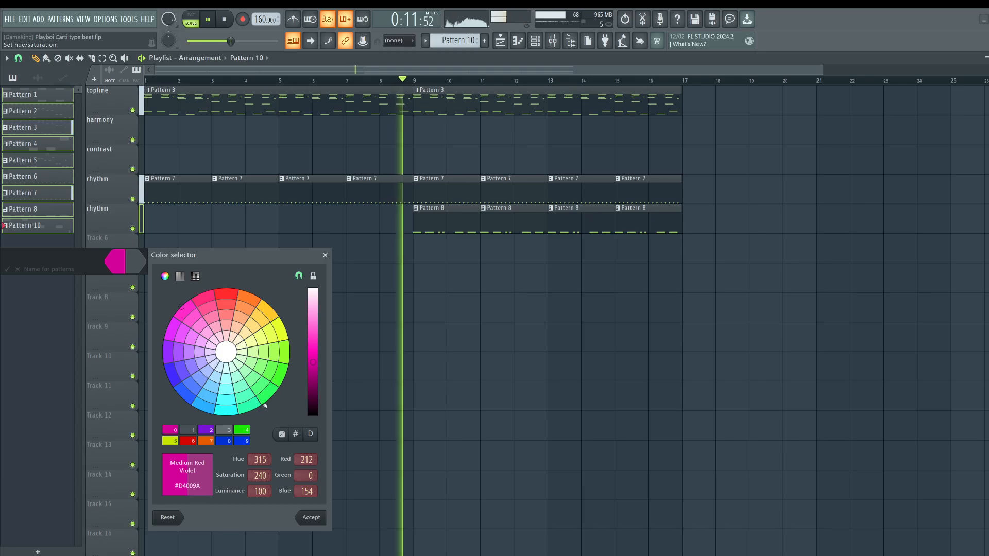
pyautogui.click(206, 431)
pyautogui.press('Return')
pyautogui.press('Return')
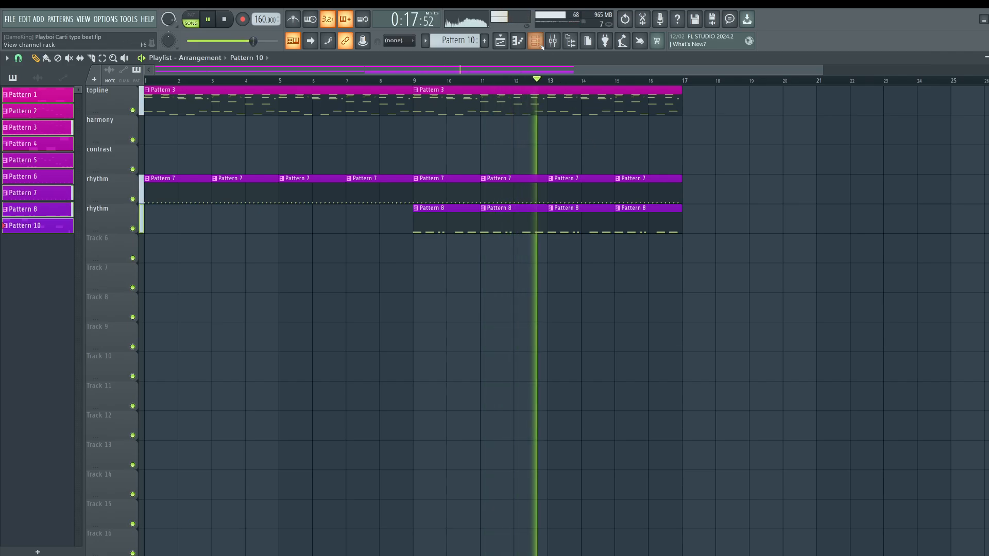
pyautogui.click(540, 45)
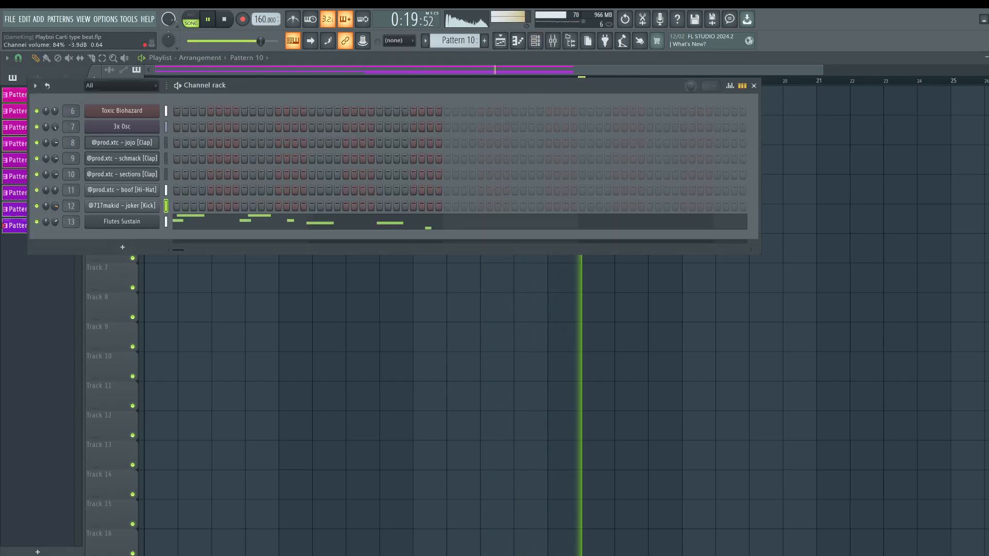
pyautogui.rightClick(187, 297)
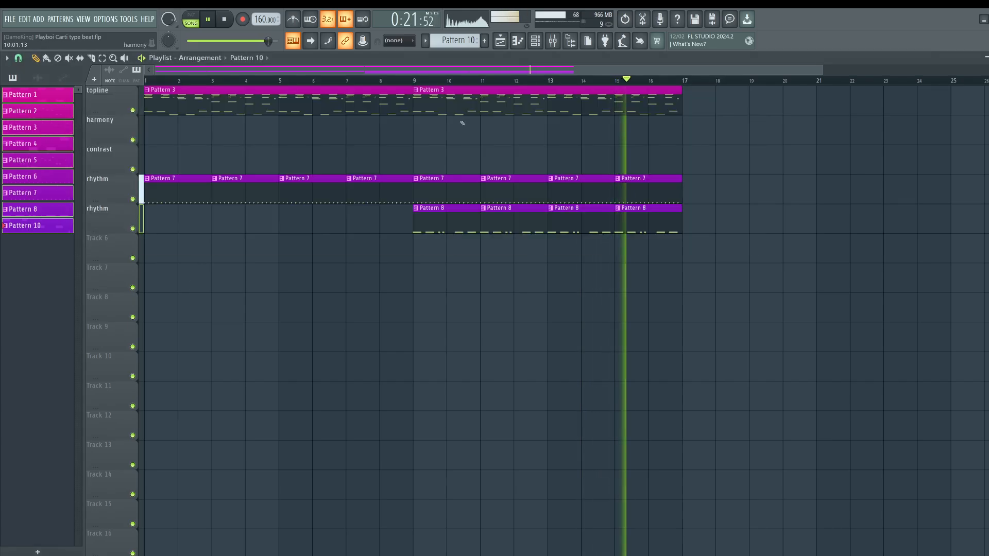
pyautogui.click(539, 43)
pyautogui.click(538, 43)
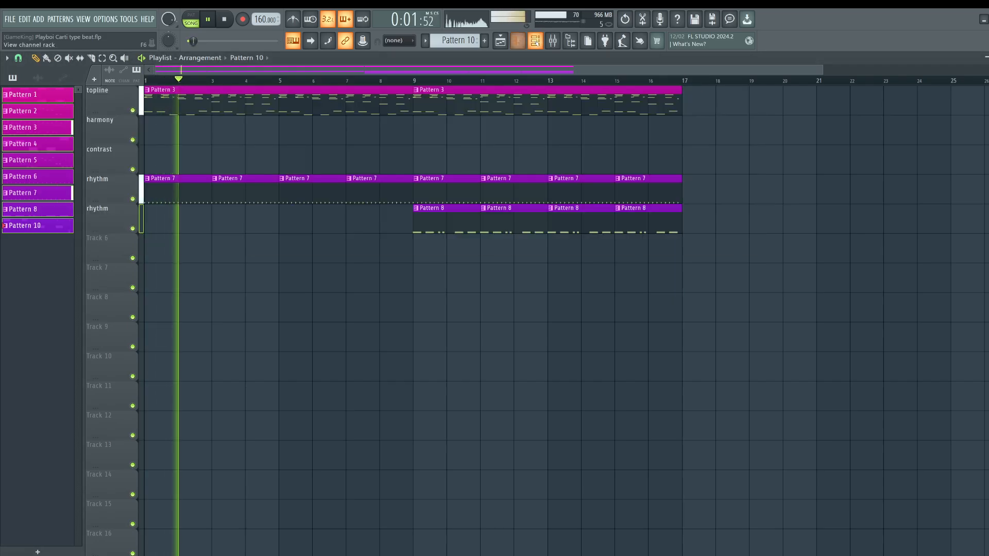
# - Check the time settings of the 3x Osc channel, then close its plugin window
pyautogui.click(536, 41)
pyautogui.click(135, 129)
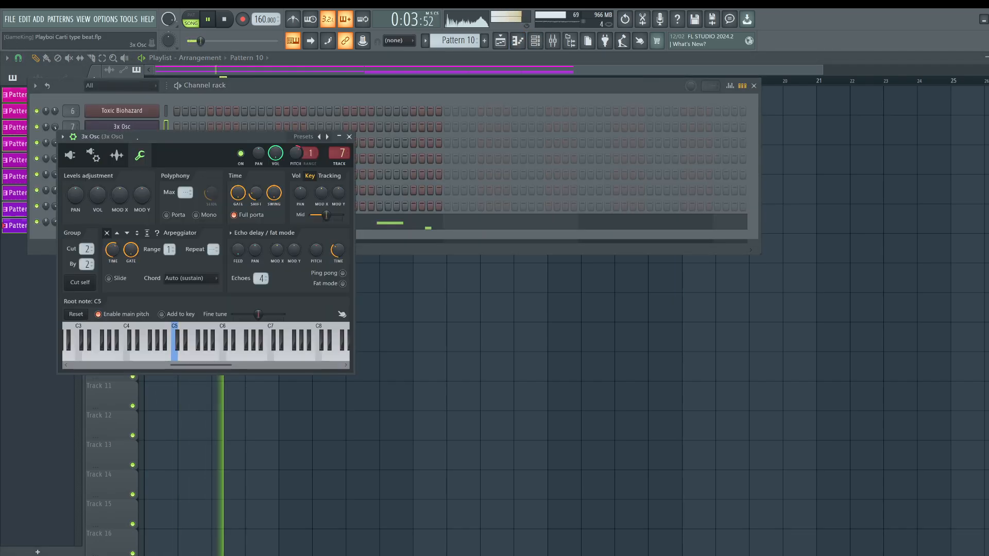
pyautogui.rightClick(258, 190)
pyautogui.click(269, 196)
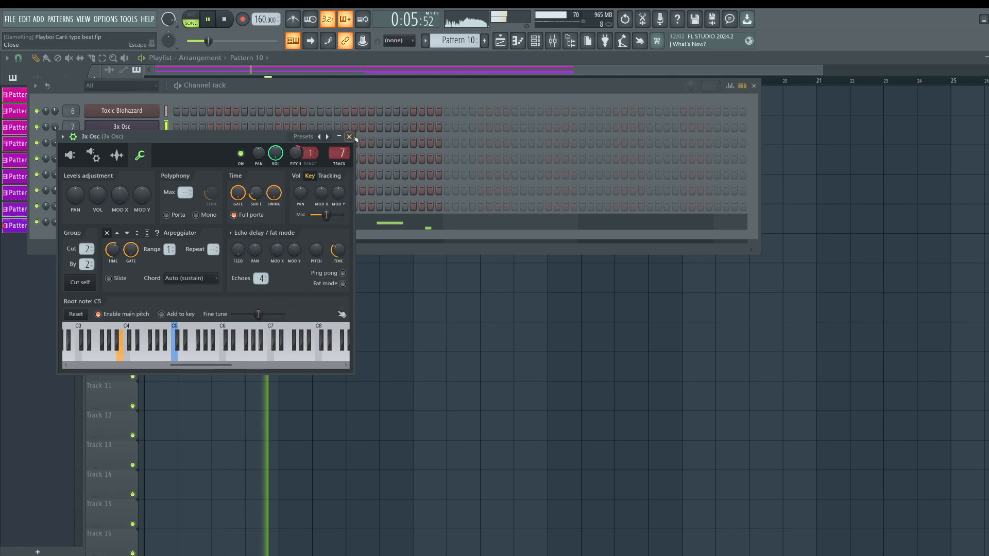
pyautogui.click(349, 137)
# - Check the fine time shift and fine tune settings of the joker kick channel, then return to the playlist
pyautogui.click(134, 205)
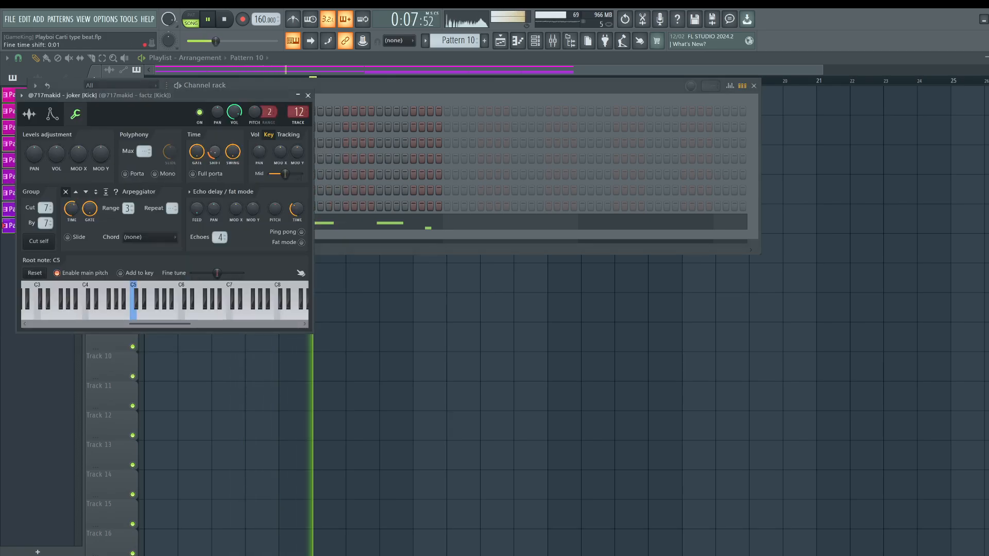
pyautogui.rightClick(217, 273)
pyautogui.click(242, 282)
pyautogui.click(308, 95)
pyautogui.press('Escape')
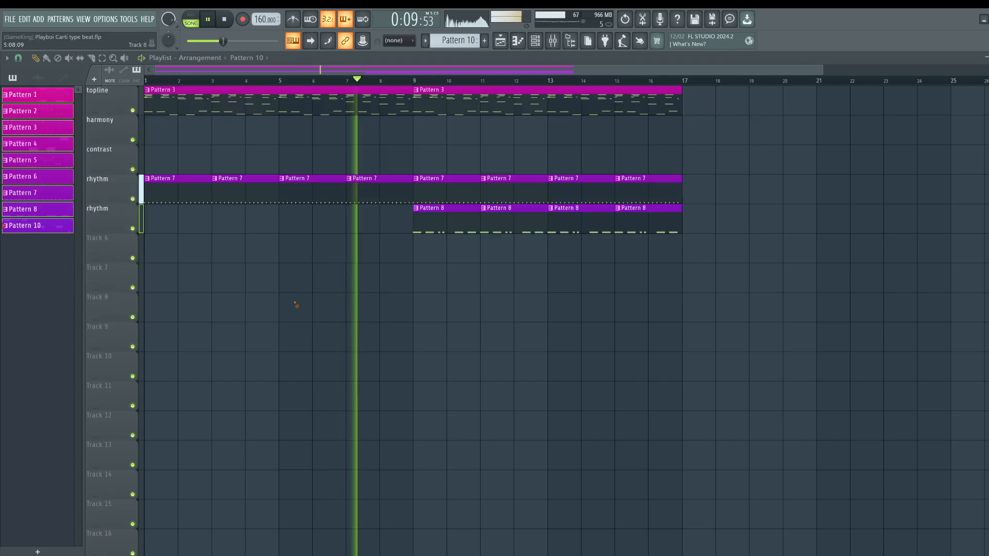
# - Save the project, then look over the mixer levels while the arrangement plays
pyautogui.hotkey('ctrl', 's')
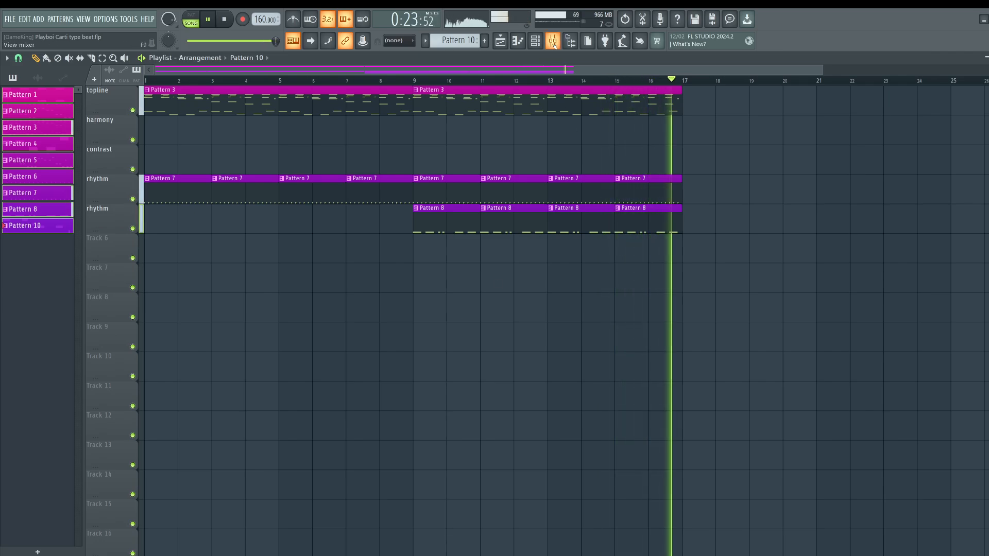
pyautogui.press('F9')
pyautogui.press('F9')
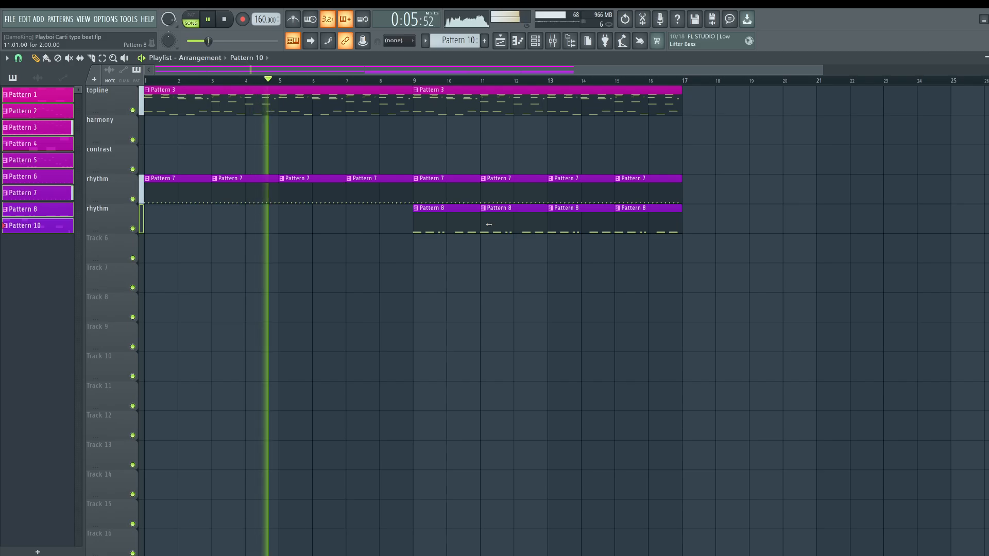
pyautogui.click(552, 42)
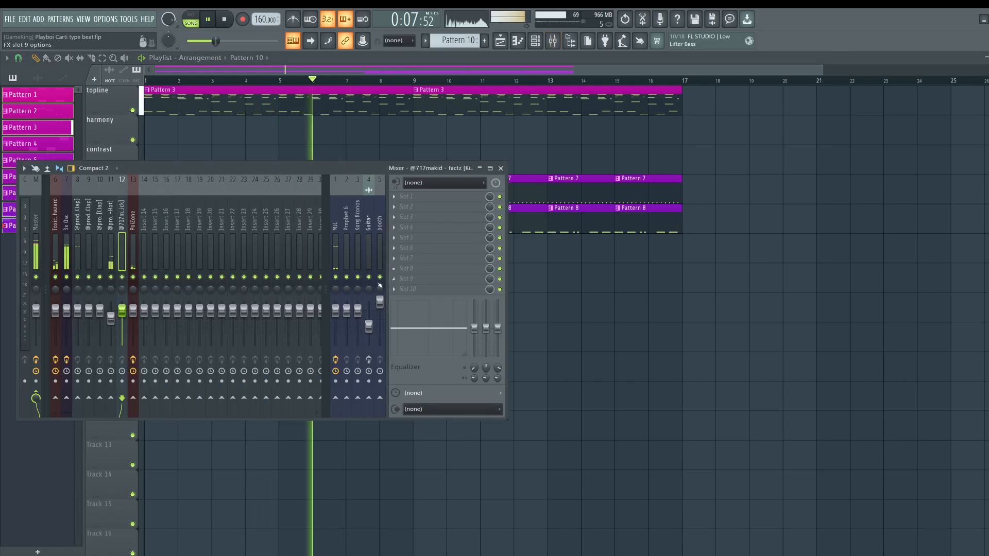
pyautogui.click(594, 304)
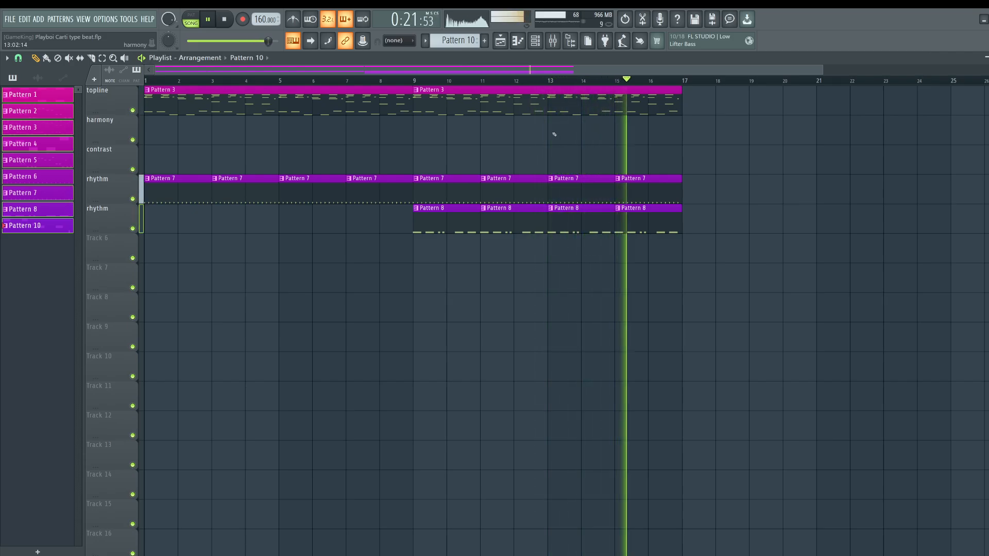
# - Check the mixer once more, stop the song playback and return to the playlist
pyautogui.press('F9')
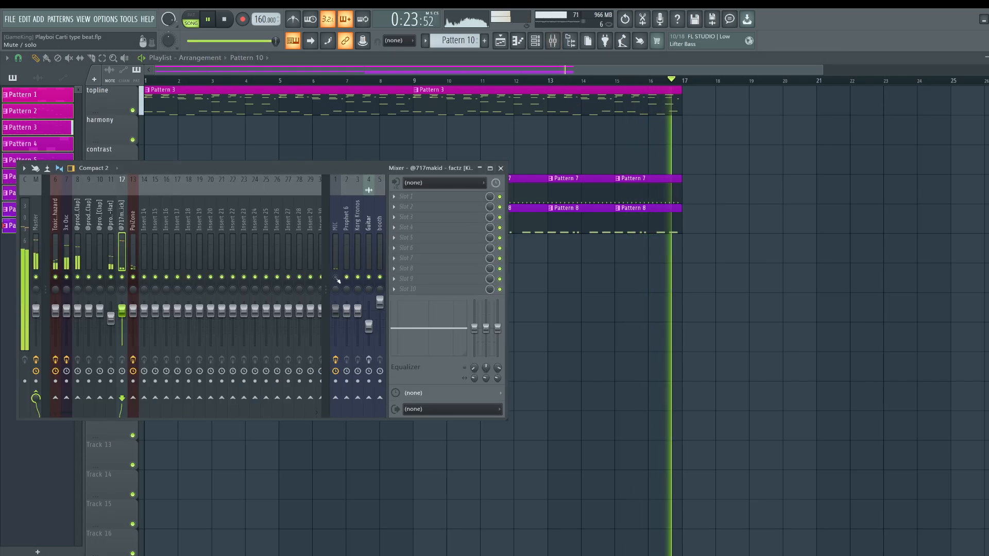
pyautogui.press('space')
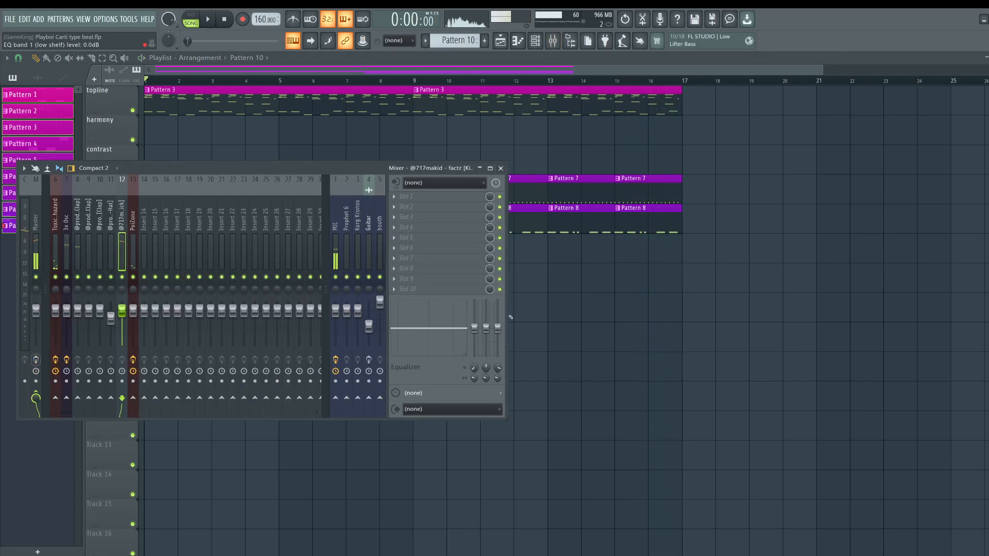
pyautogui.press('F9')
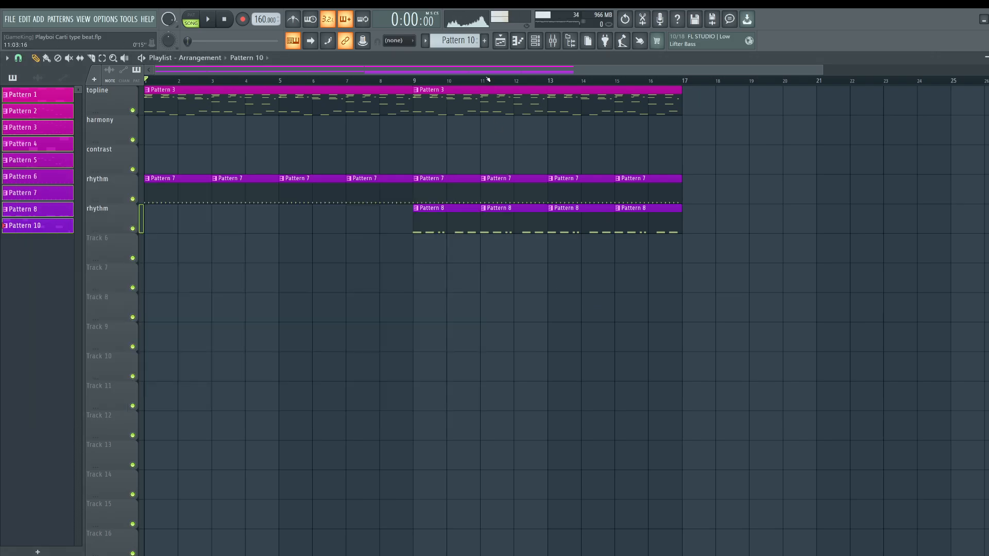